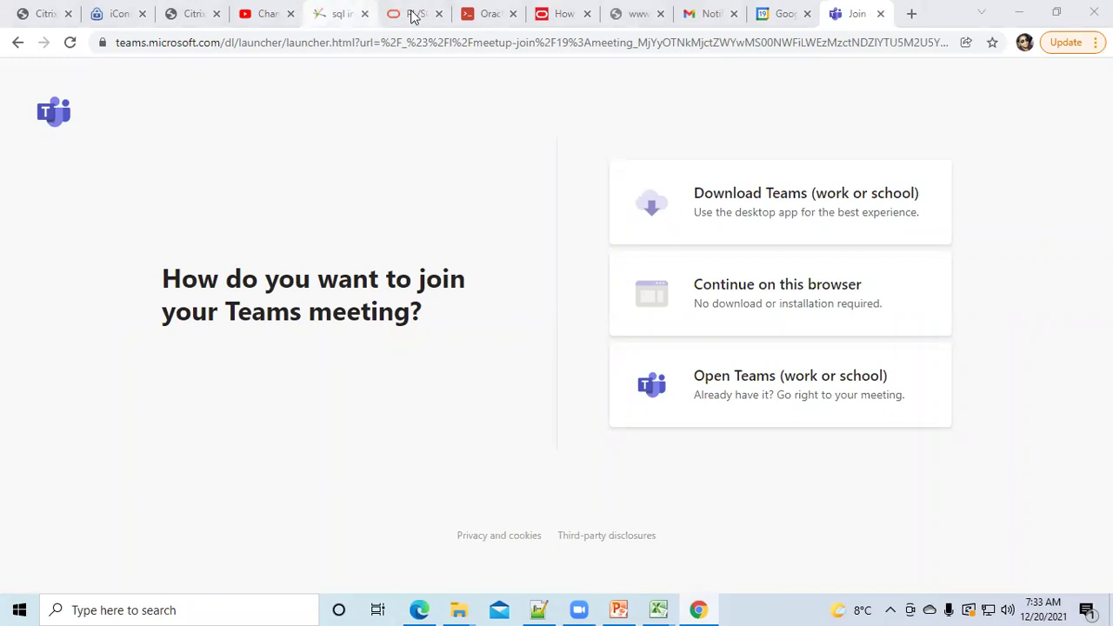
Switch from the Teams meeting page to Gmail and show the inbox message list.
click(707, 14)
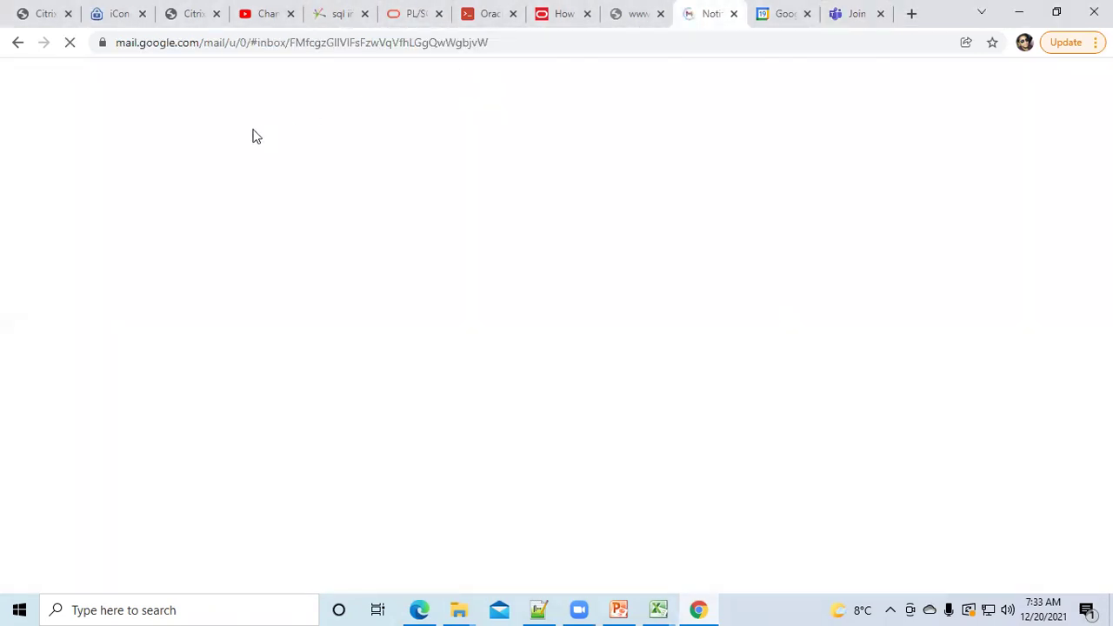
click(1058, 14)
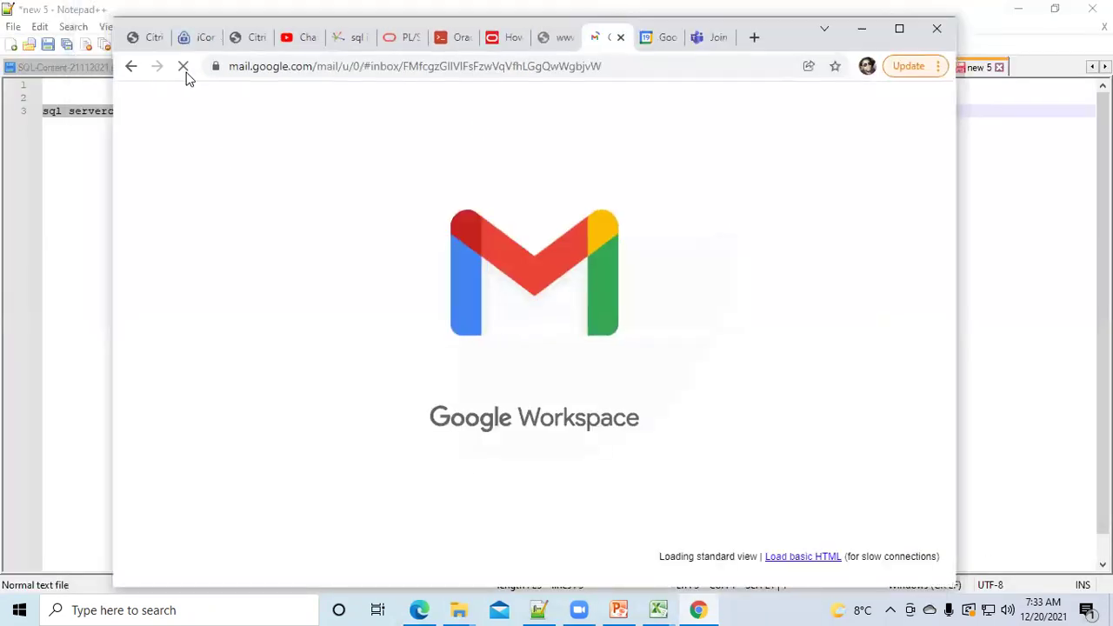
click(901, 30)
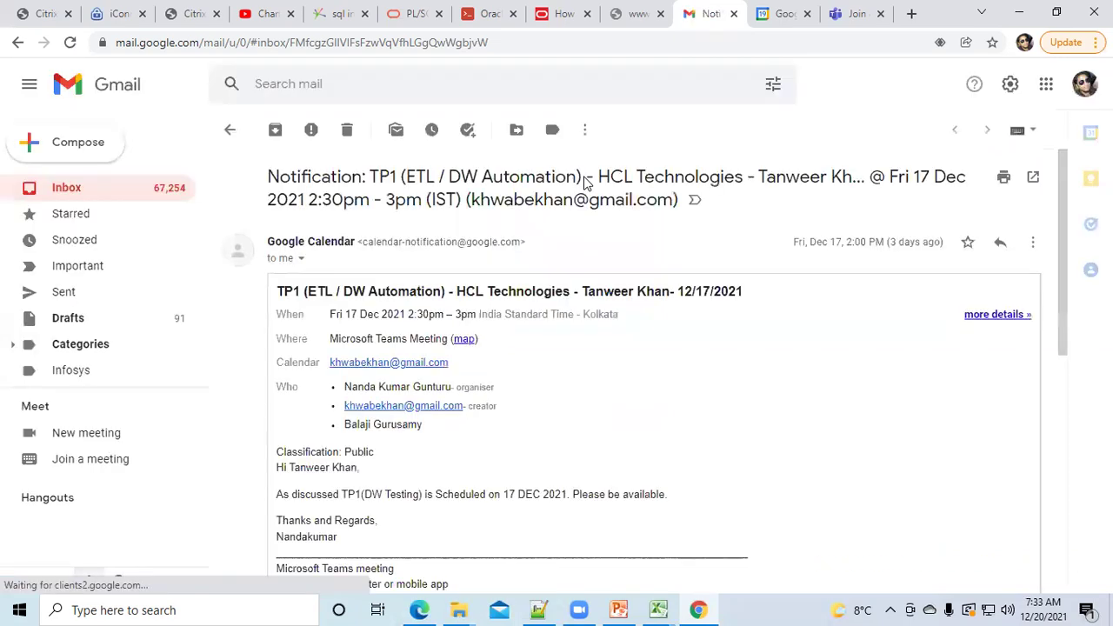
click(67, 193)
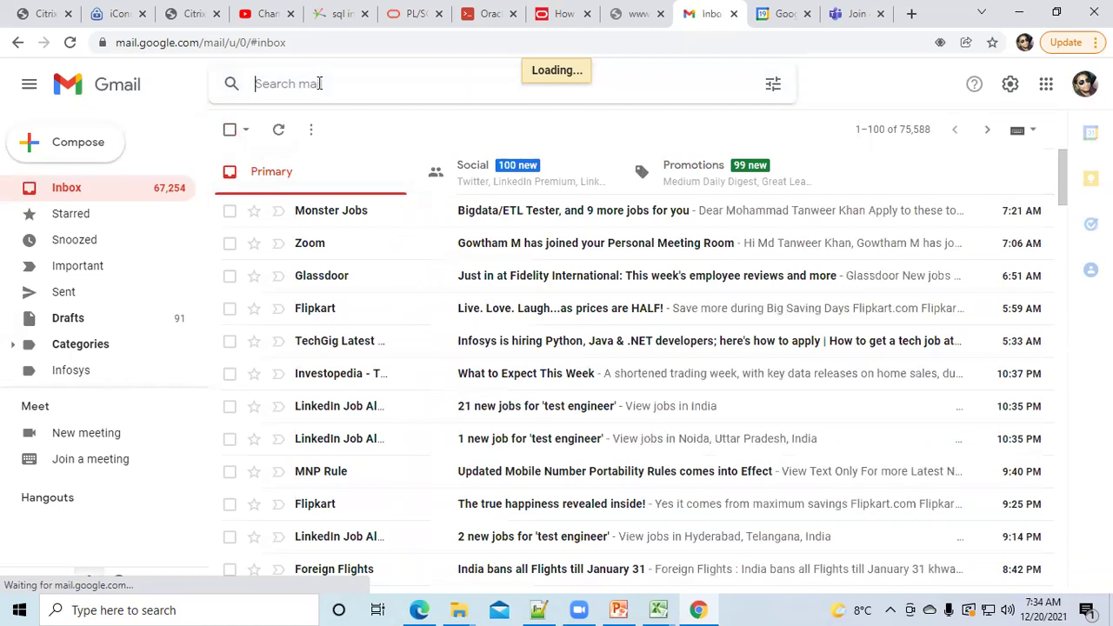
Search the mailbox for the SQL newsletter author by name and list all messages from the suggested databasestar.com contact.
text(ben bru)
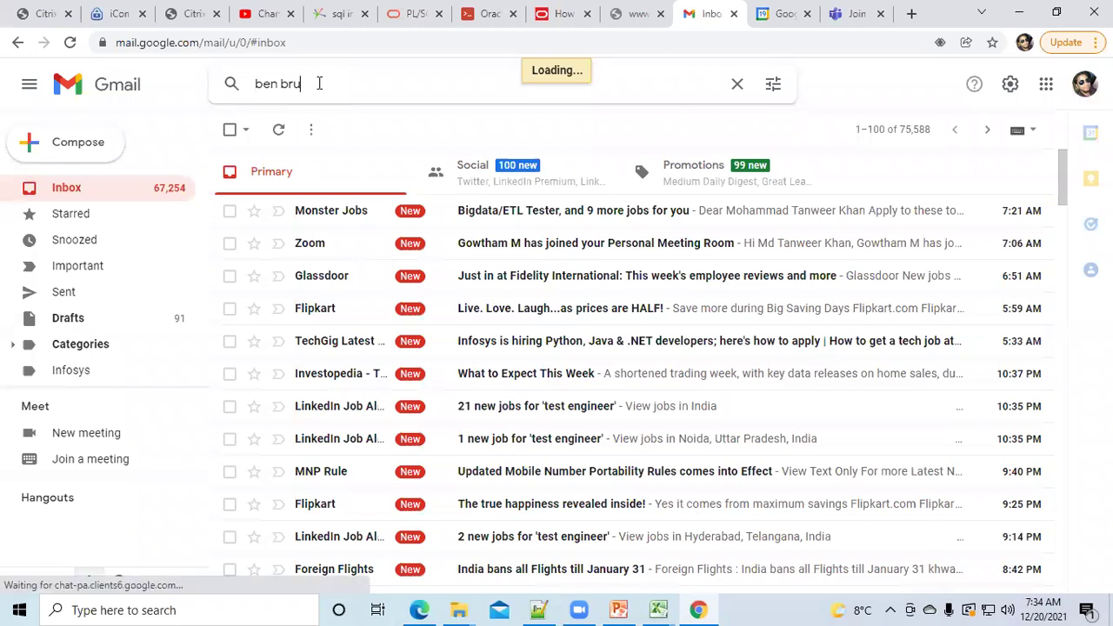
text(m)
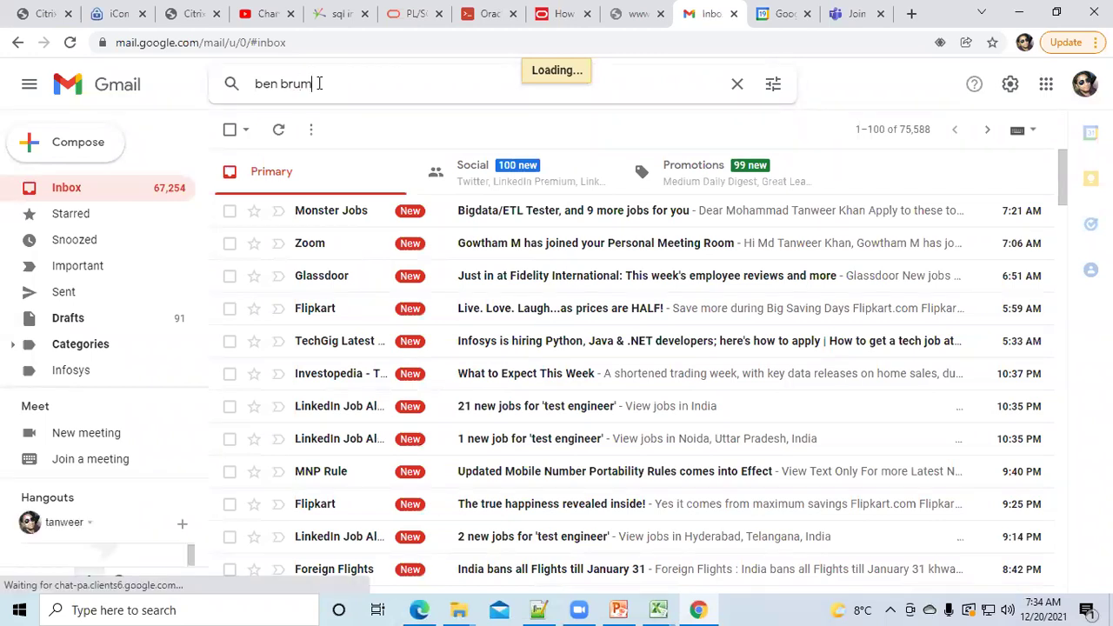
key(Return)
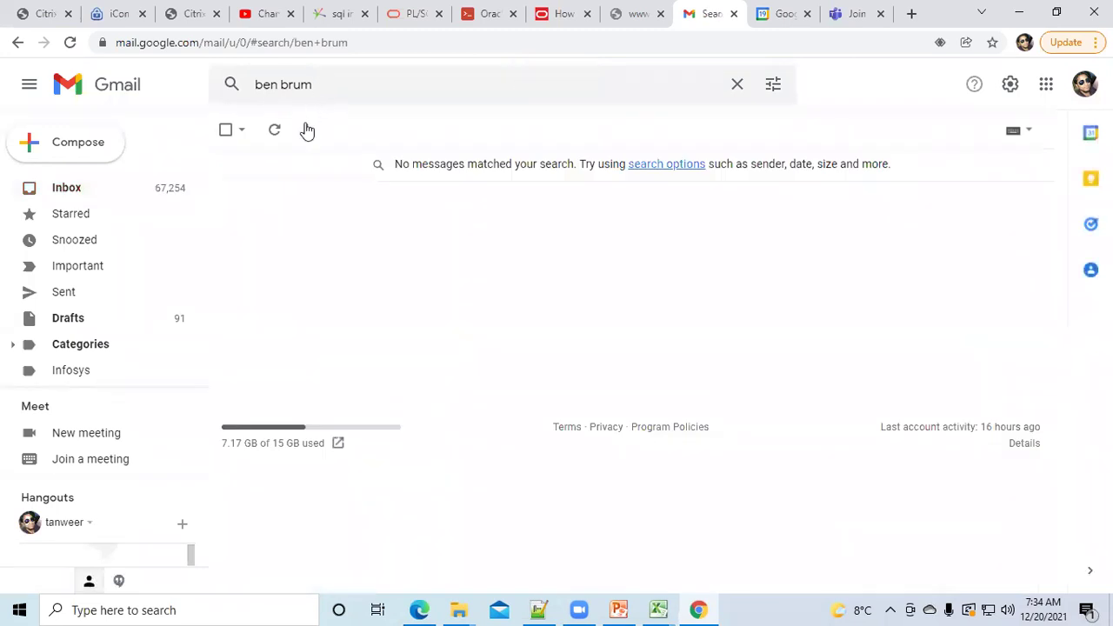
click(325, 84)
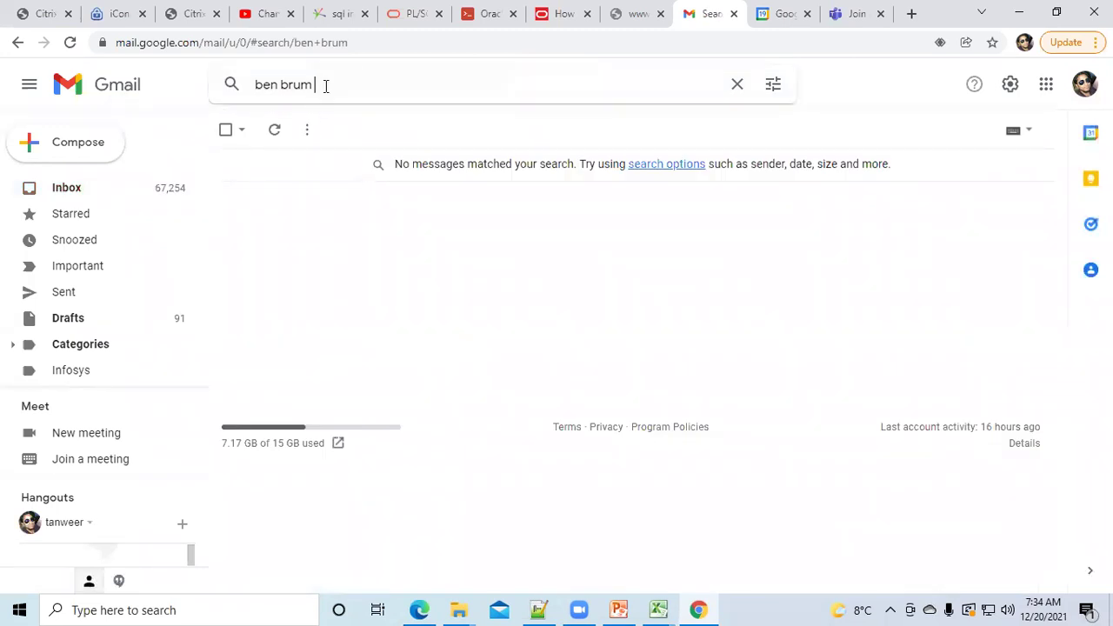
key(BackSpace)
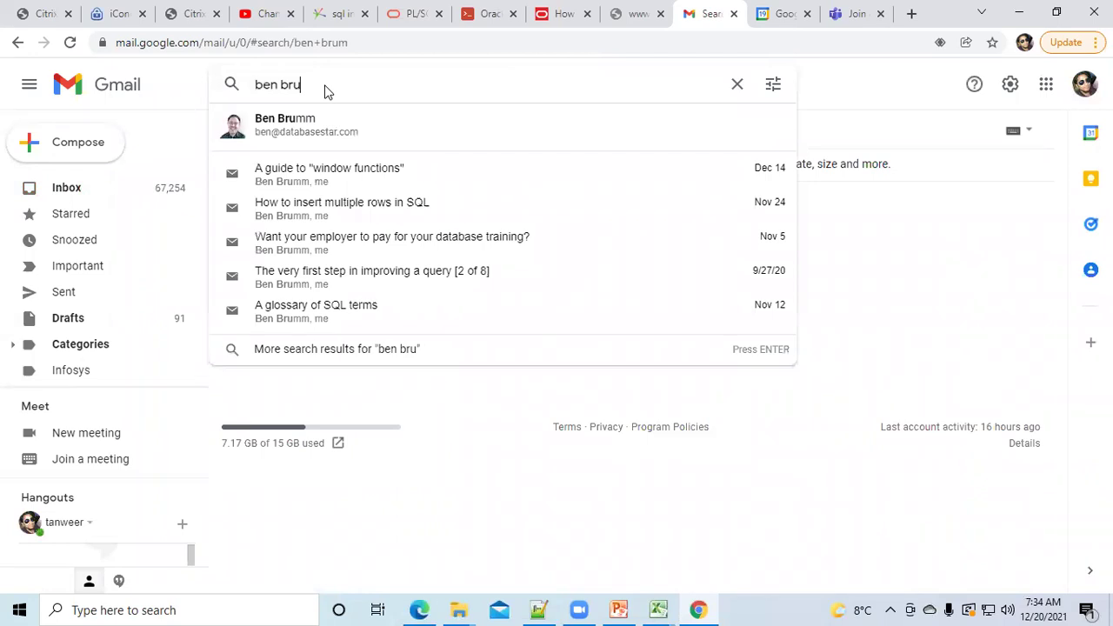
click(271, 132)
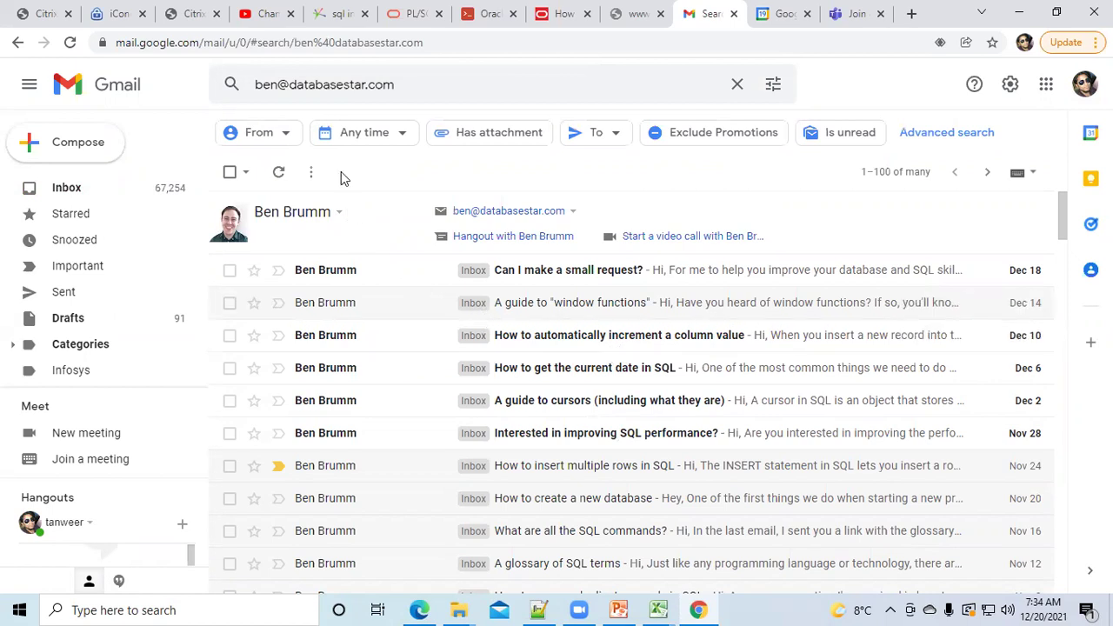
Replace the mail search with "sql servercentral" and open the suggested message "Refactoring SQL Server code (SQLServerCentral 4/7/2017)".
click(404, 84)
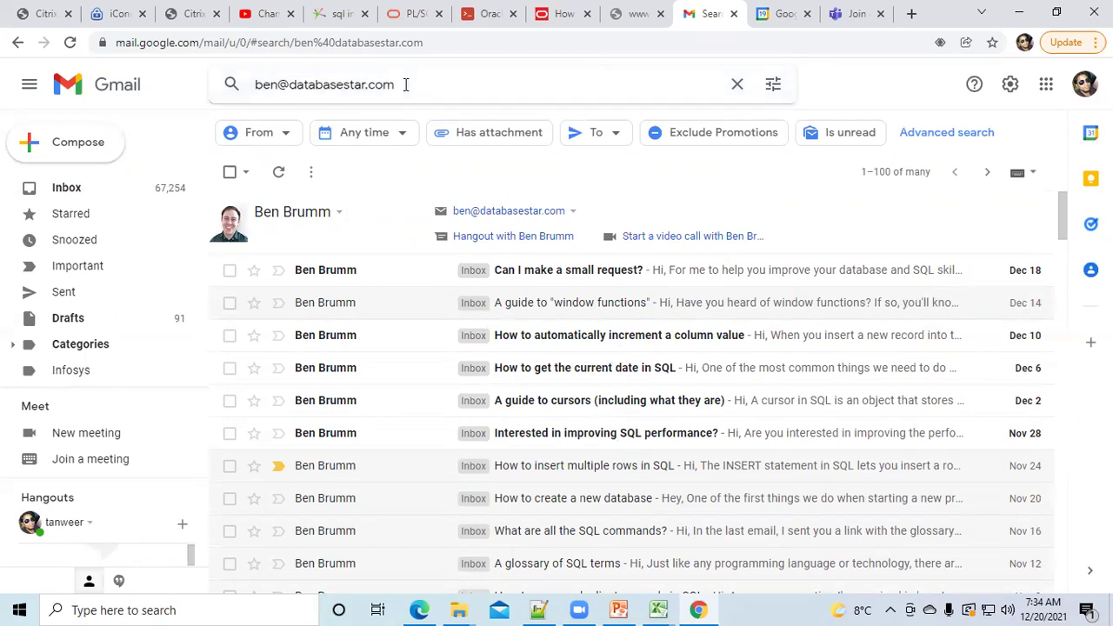
key(BackSpace)
key(BackSpace)
key(BackSpace)
key(BackSpace)
key(BackSpace)
key(BackSpace)
key(BackSpace)
key(BackSpace)
key(BackSpace)
key(BackSpace)
key(BackSpace)
key(BackSpace)
key(BackSpace)
key(BackSpace)
key(BackSpace)
key(BackSpace)
key(BackSpace)
key(BackSpace)
key(BackSpace)
key(BackSpace)
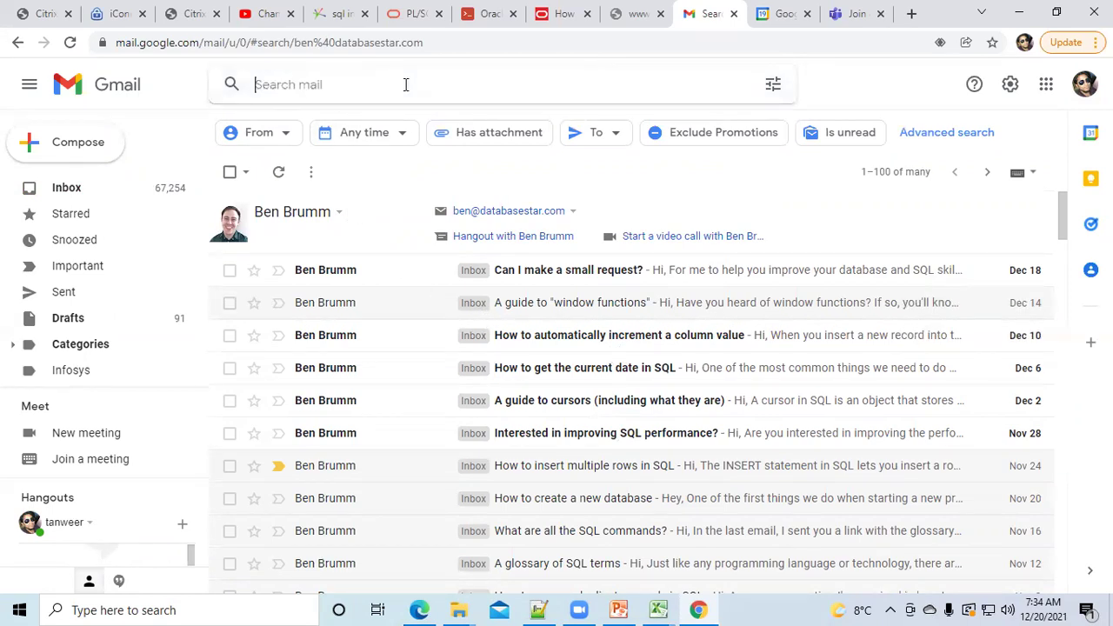
text(sql s)
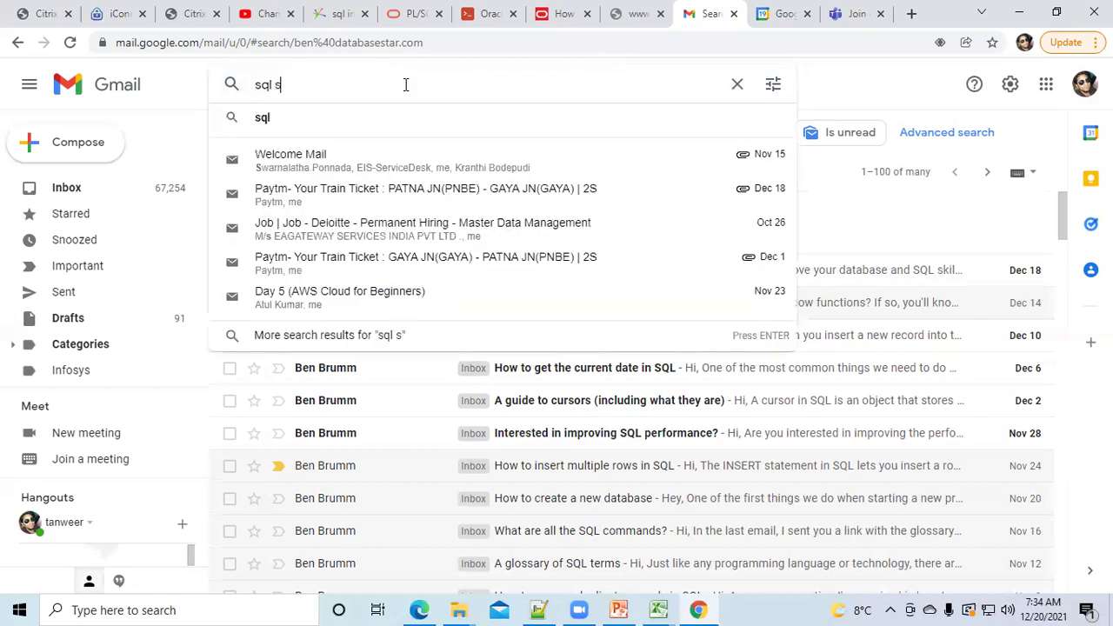
text(erverce)
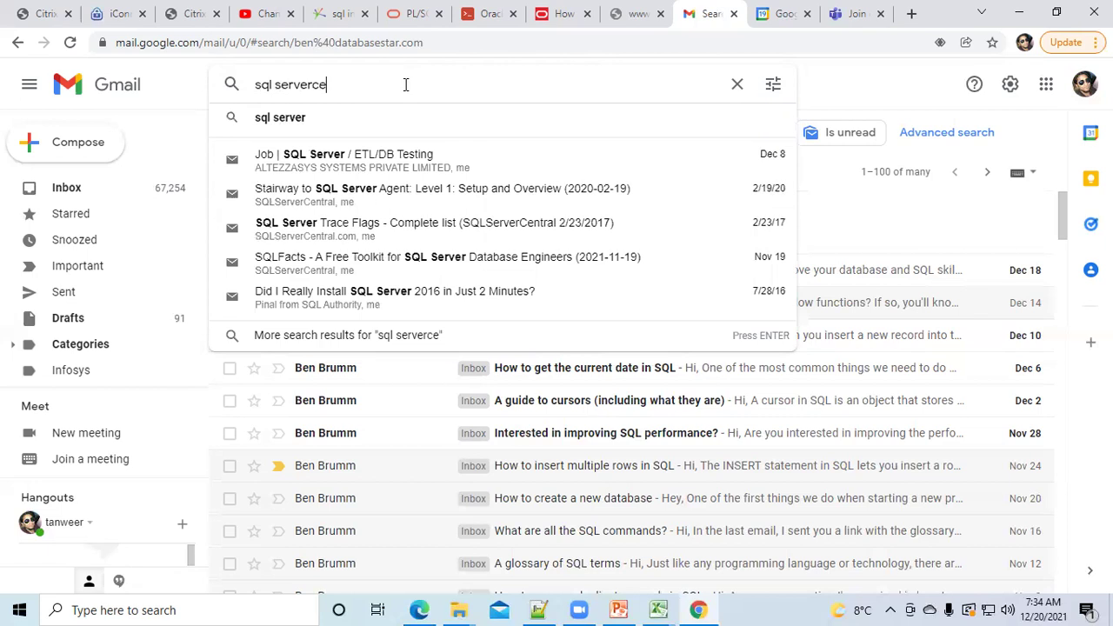
text(ntral)
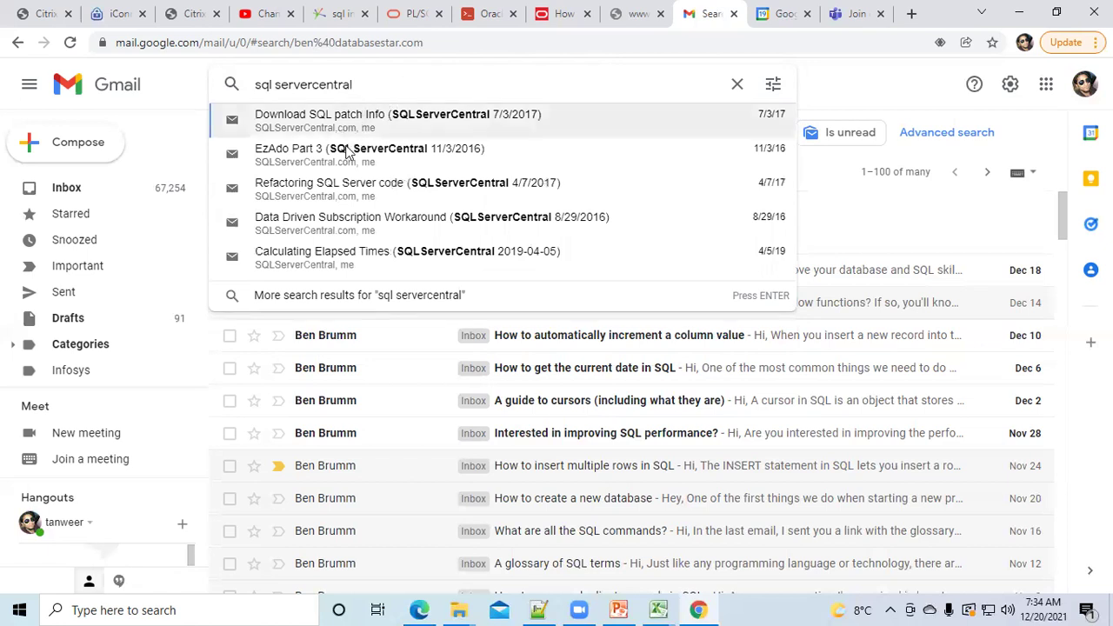
key(Escape)
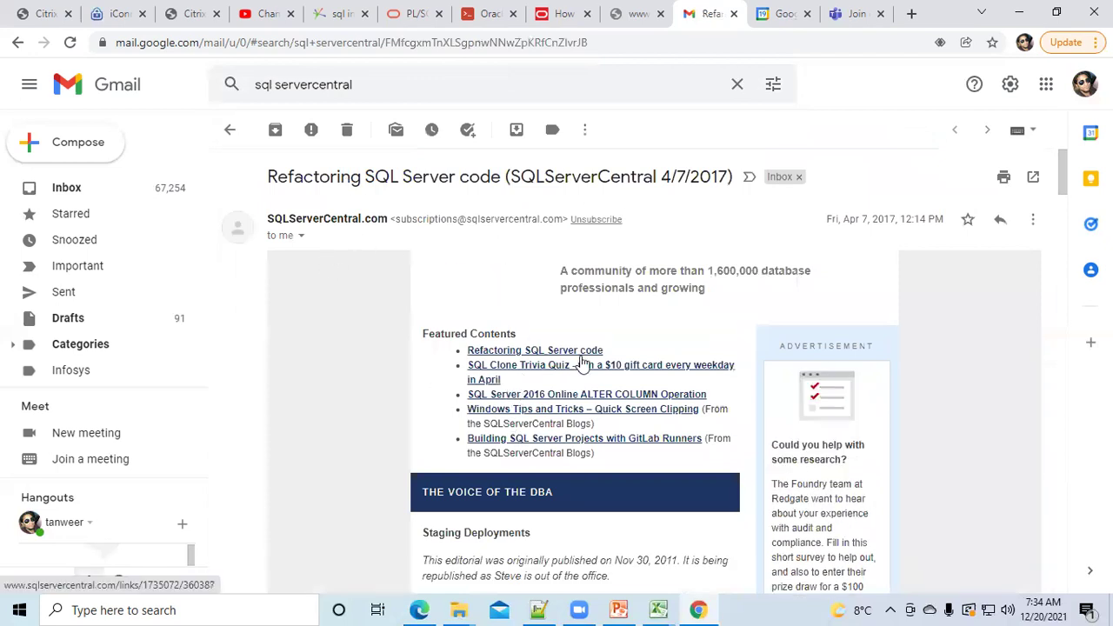
Read through the SQLServerCentral newsletter, examining its featured contents, questions of the day with explanation, and forum posts by SQL Server version.
scroll(578, 361, down, 1)
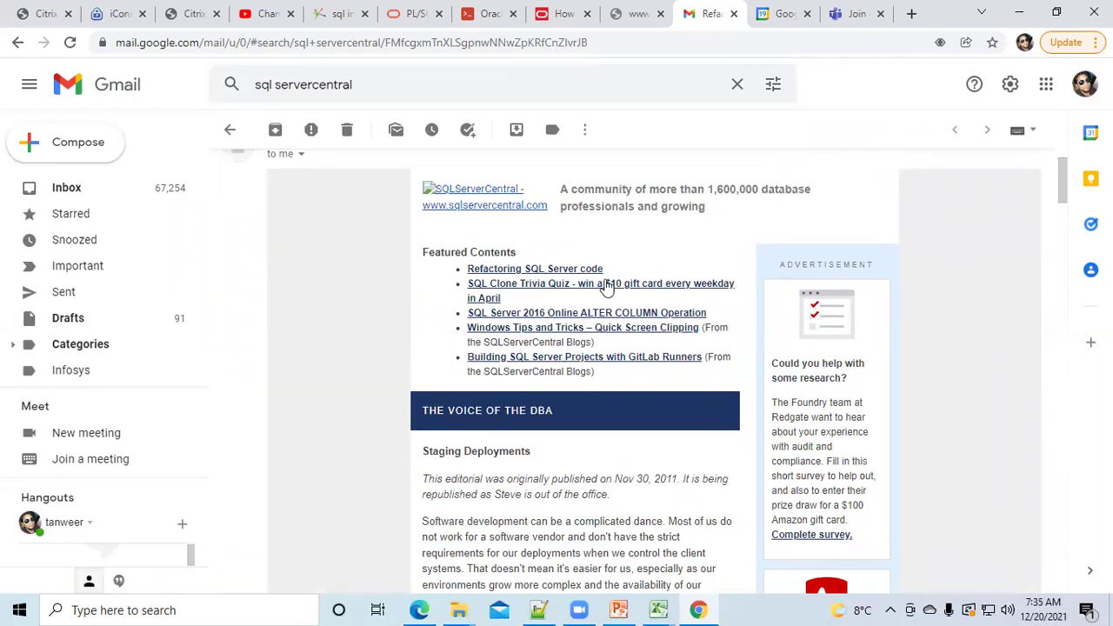
scroll(571, 370, down, 15)
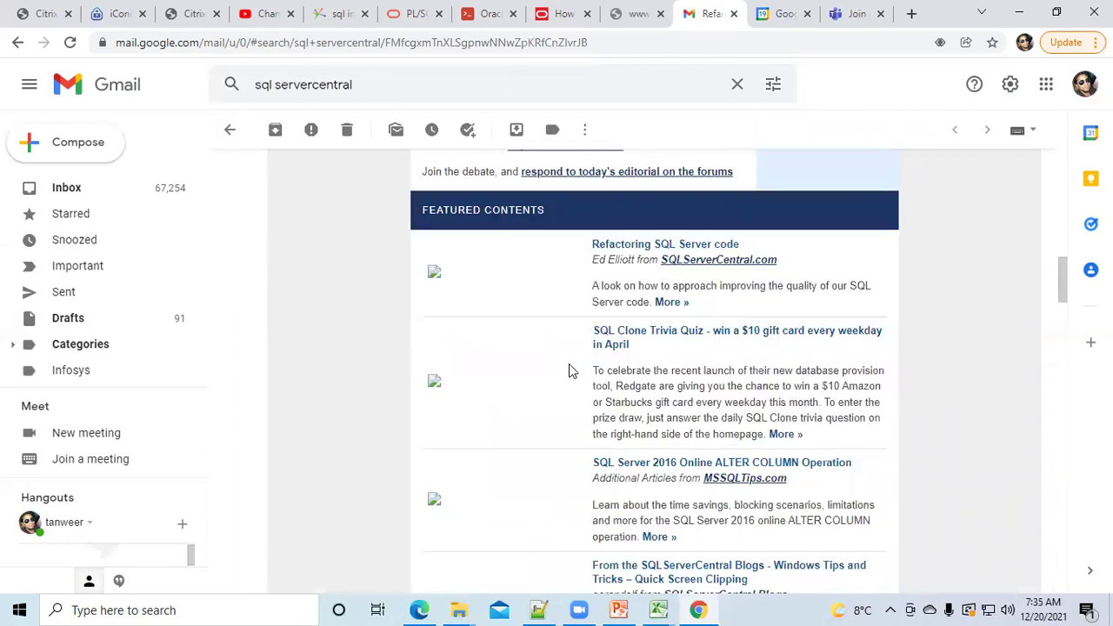
scroll(696, 445, down, 3)
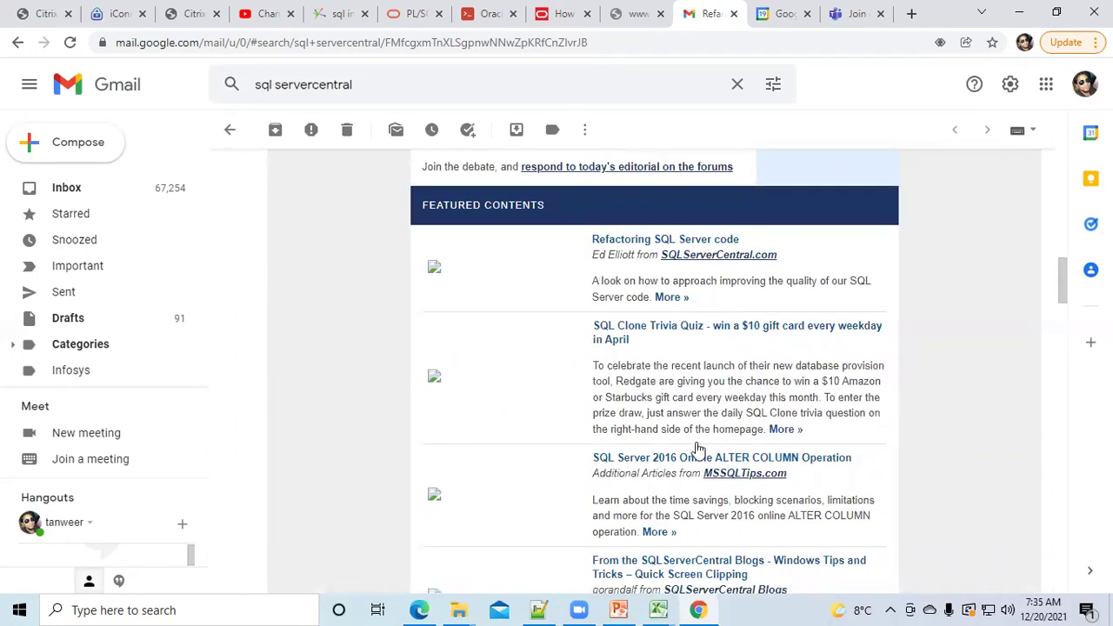
scroll(695, 445, down, 3)
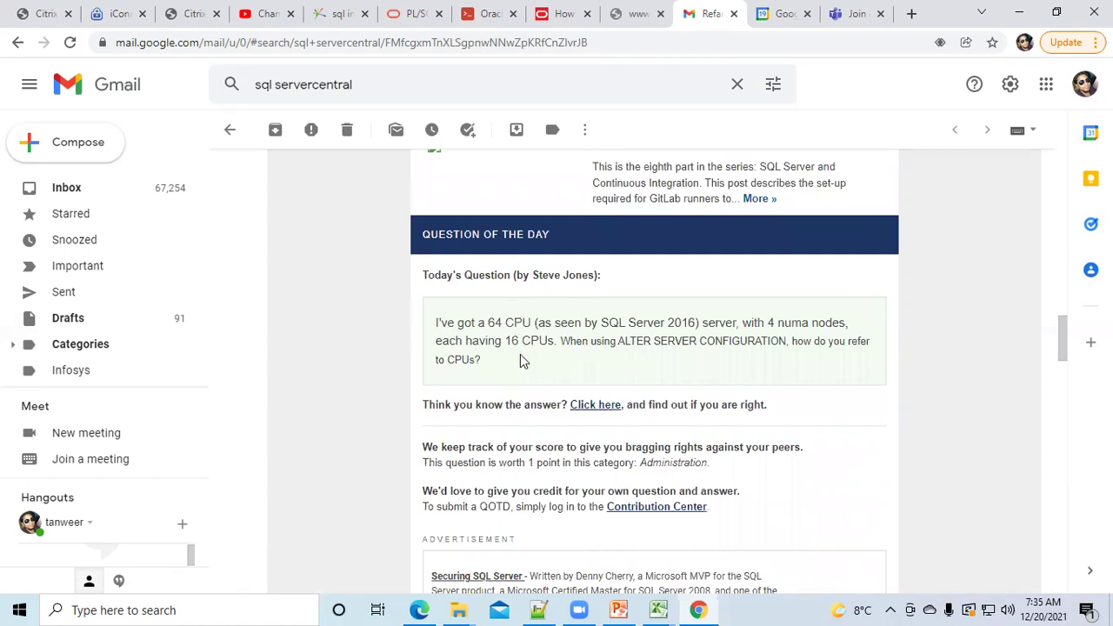
scroll(522, 360, down, 2)
scroll(520, 360, down, 3)
scroll(520, 357, down, 2)
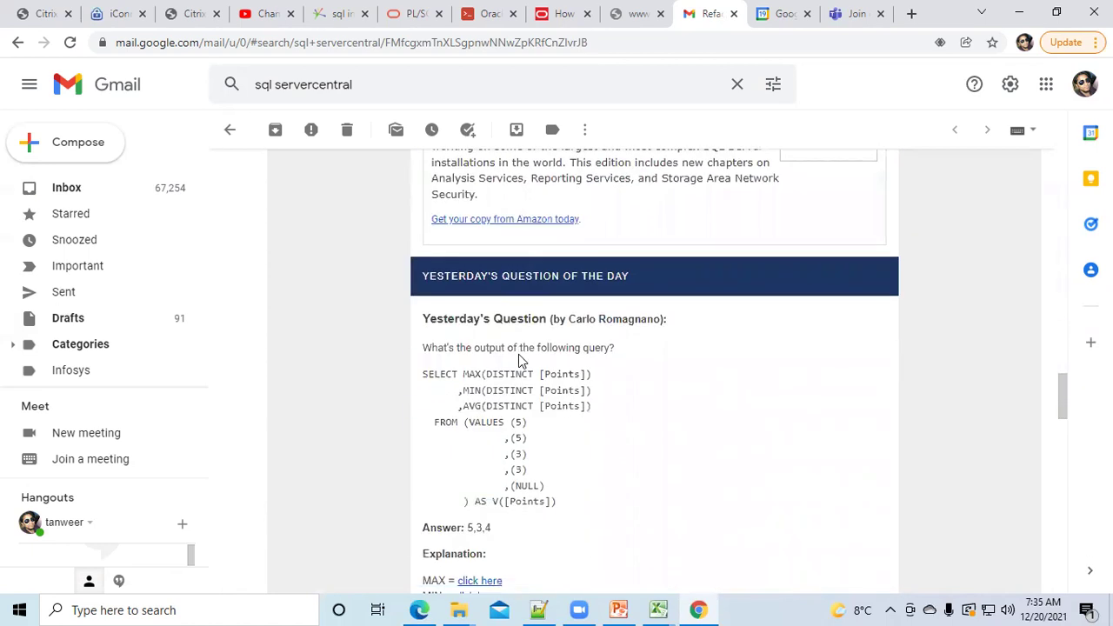
scroll(527, 383, down, 2)
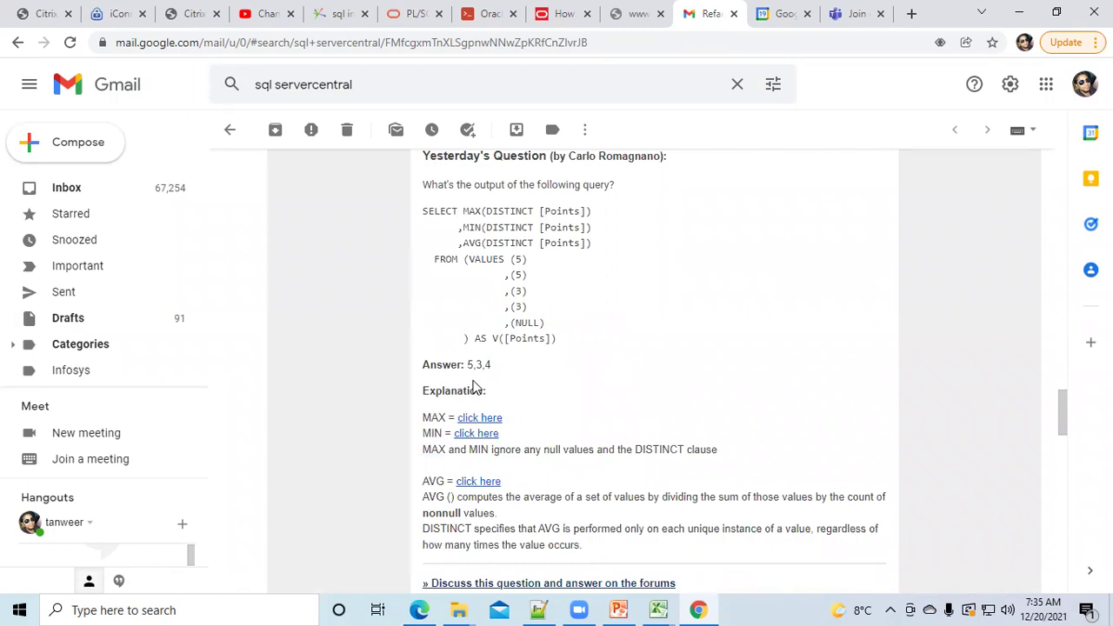
scroll(567, 413, down, 1)
scroll(567, 409, down, 2)
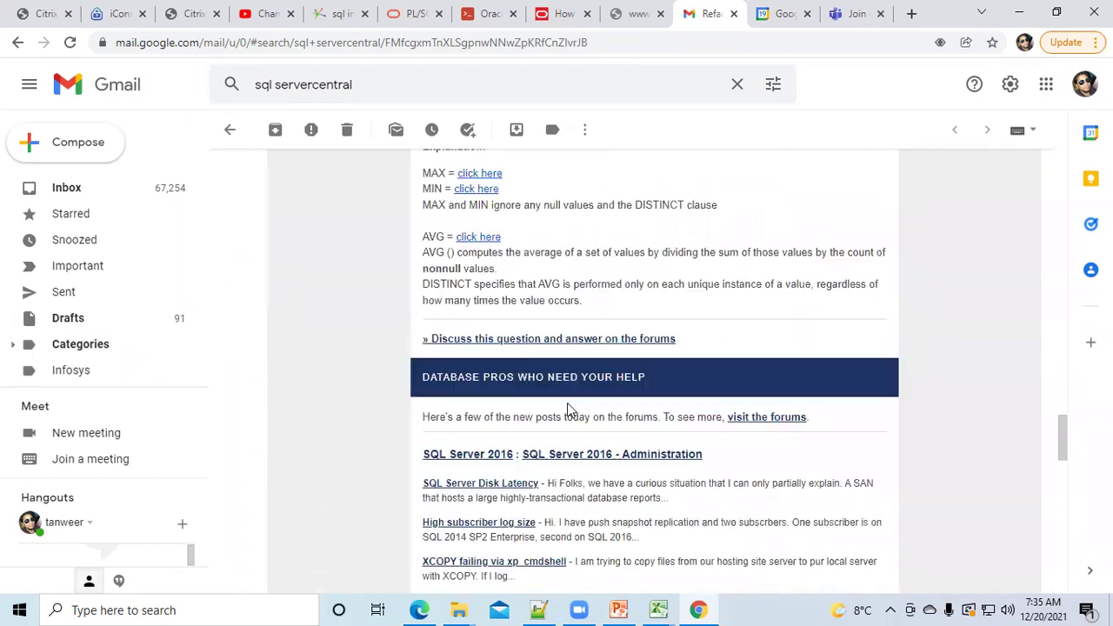
scroll(570, 409, down, 2)
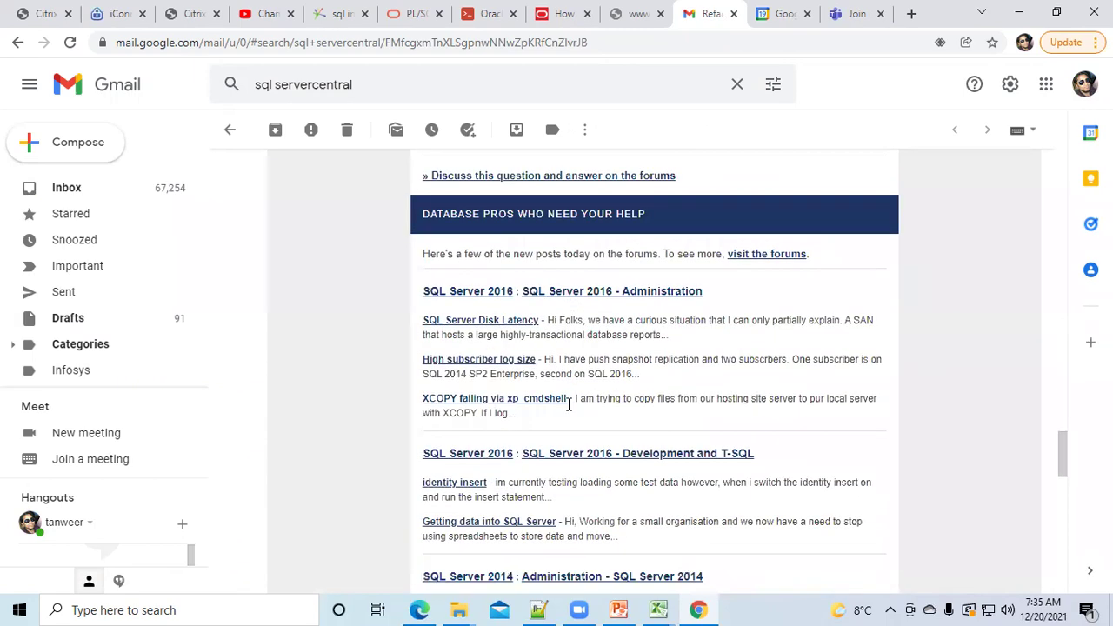
scroll(569, 404, down, 2)
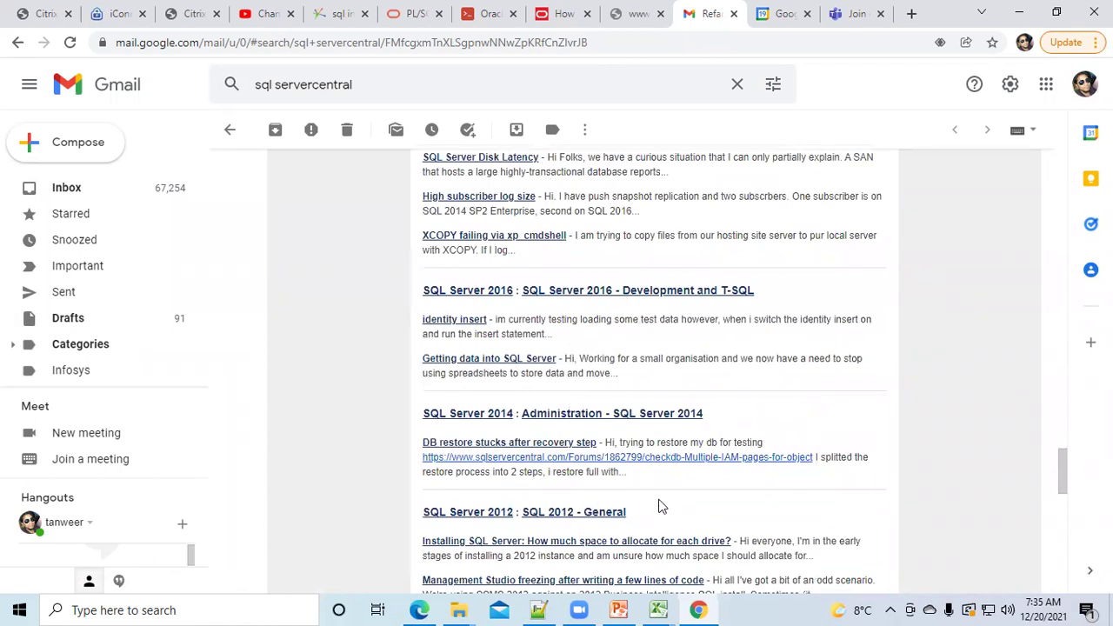
scroll(658, 507, down, 2)
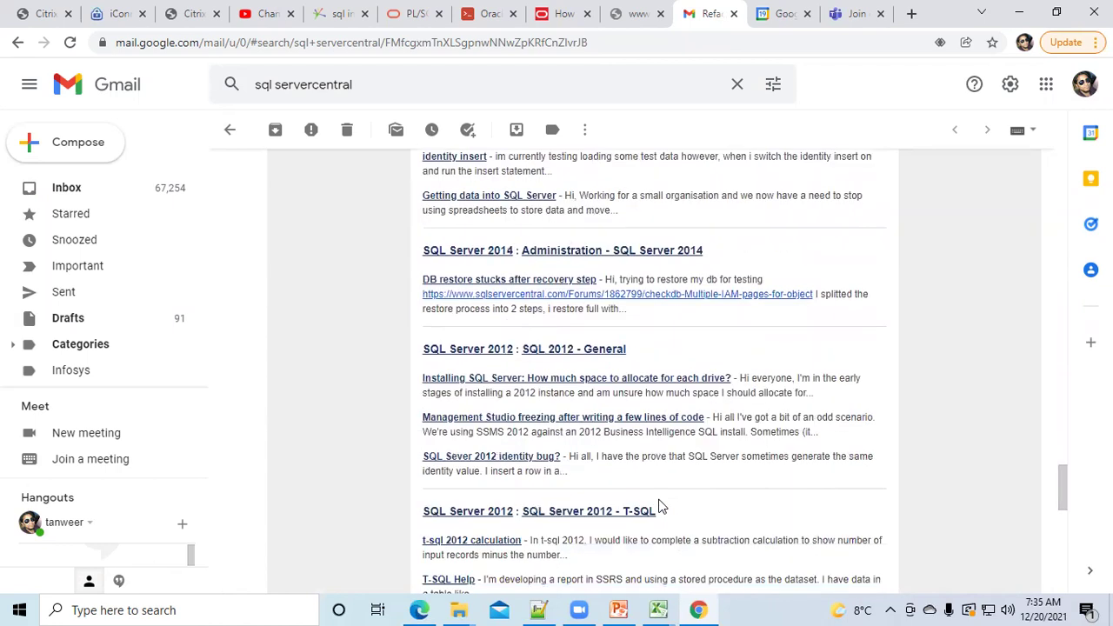
scroll(658, 507, down, 1)
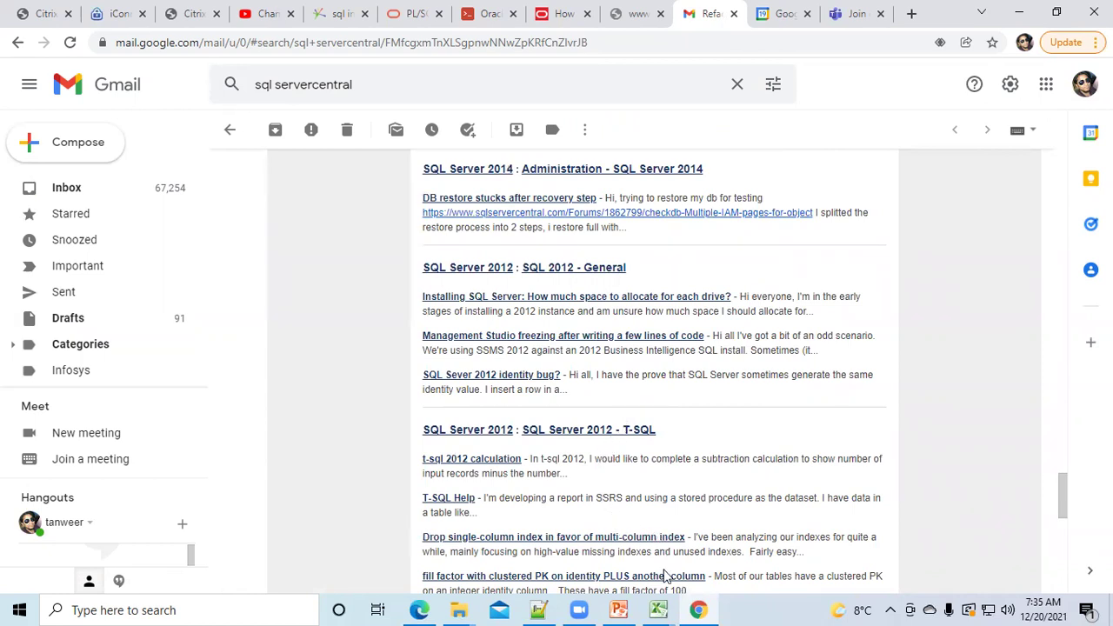
Switch to the PowerPoint presentation ETL-04-09-2021 and show the Soft Delete slide.
click(628, 610)
click(505, 313)
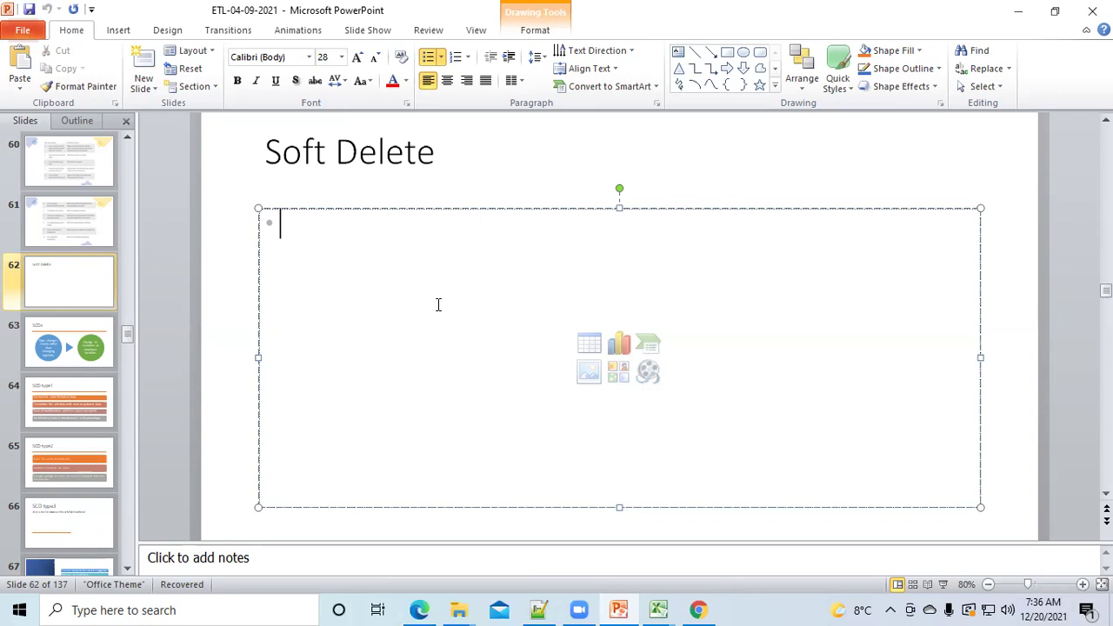
click(63, 282)
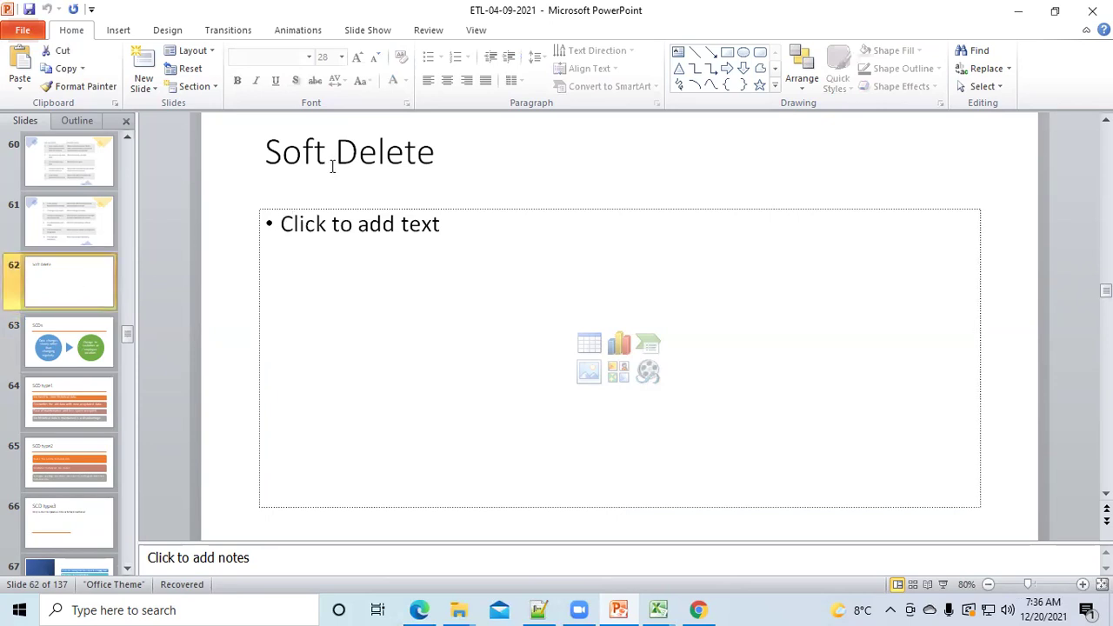
Switch to the Excel workbook Restaurant_Delhi13122021 and add a new blank worksheet after Sheet4.
click(658, 609)
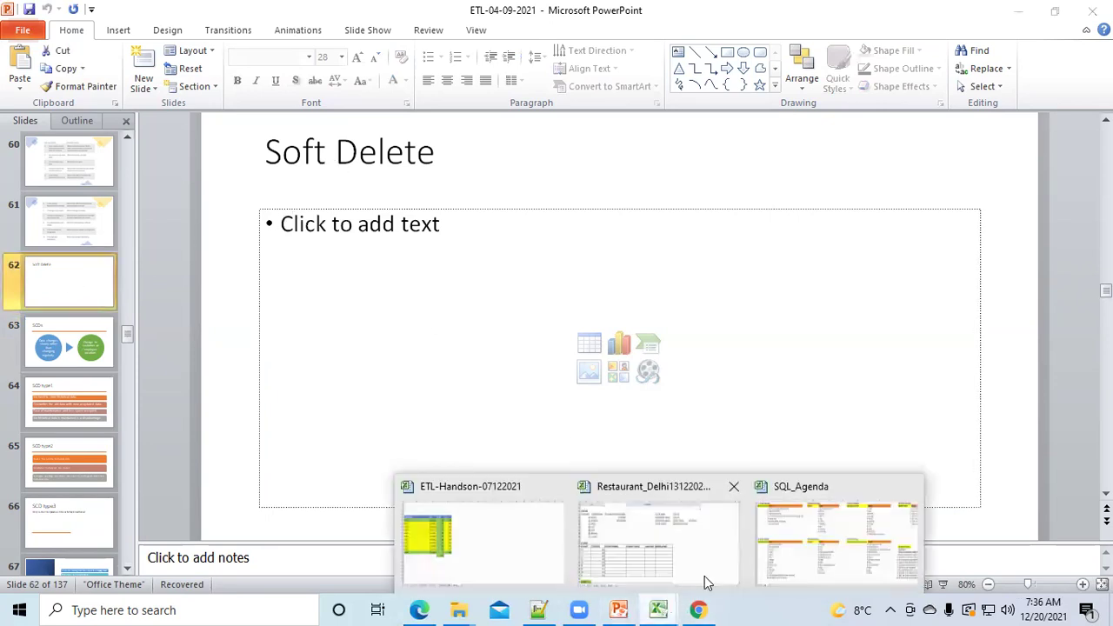
click(624, 531)
click(360, 450)
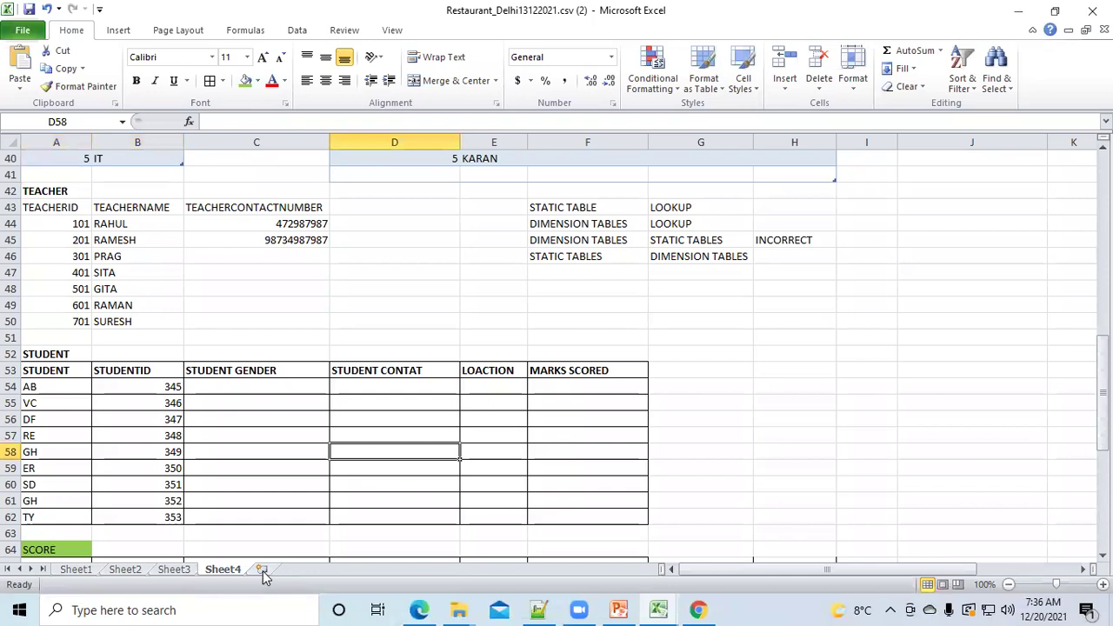
click(263, 572)
click(203, 322)
Enter the table title EMP in cell A1 of the new worksheet and make it bold.
click(54, 160)
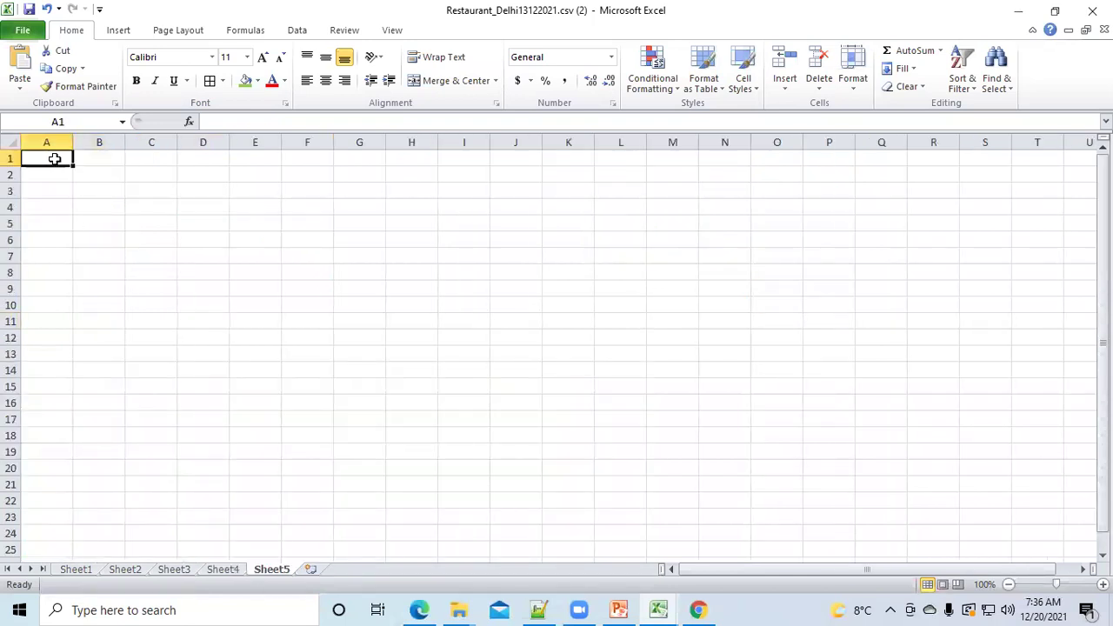
text(amp)
key(BackSpace)
key(BackSpace)
key(BackSpace)
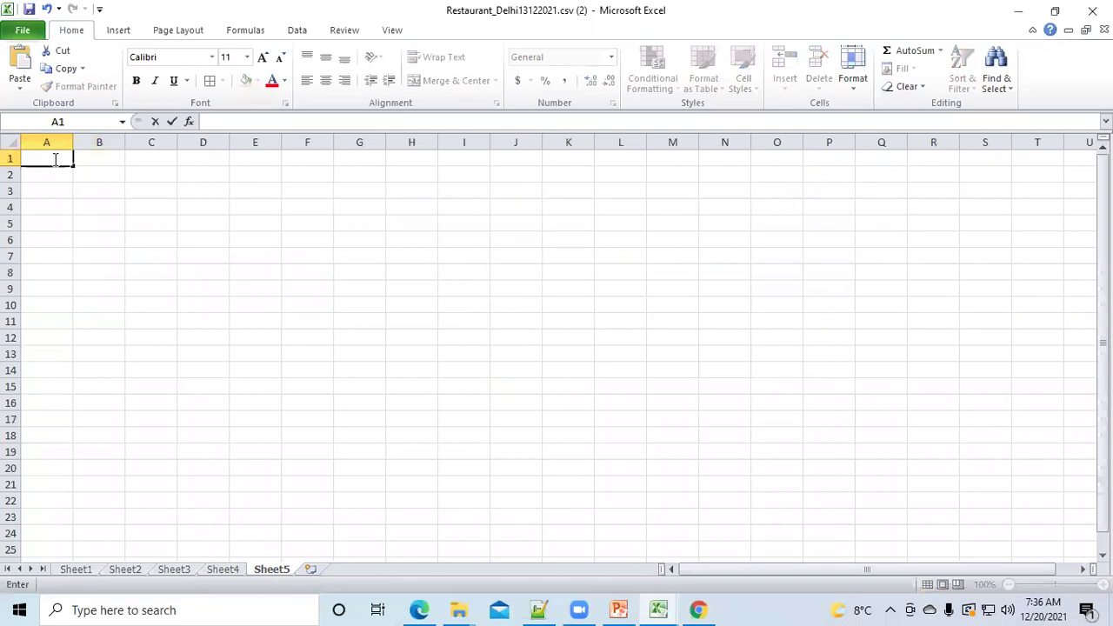
text(EMP)
click(54, 158)
key(ctrl+b)
Enter the column headers EMPID, NAME and LOCATION in cells A2 to C2.
click(38, 178)
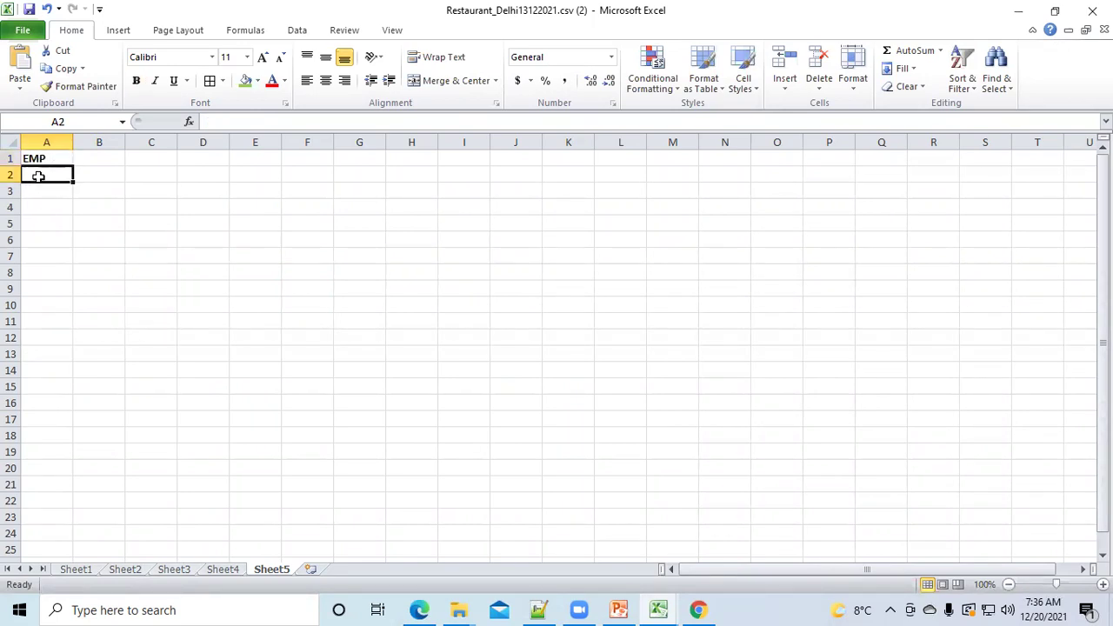
text(EMPID)
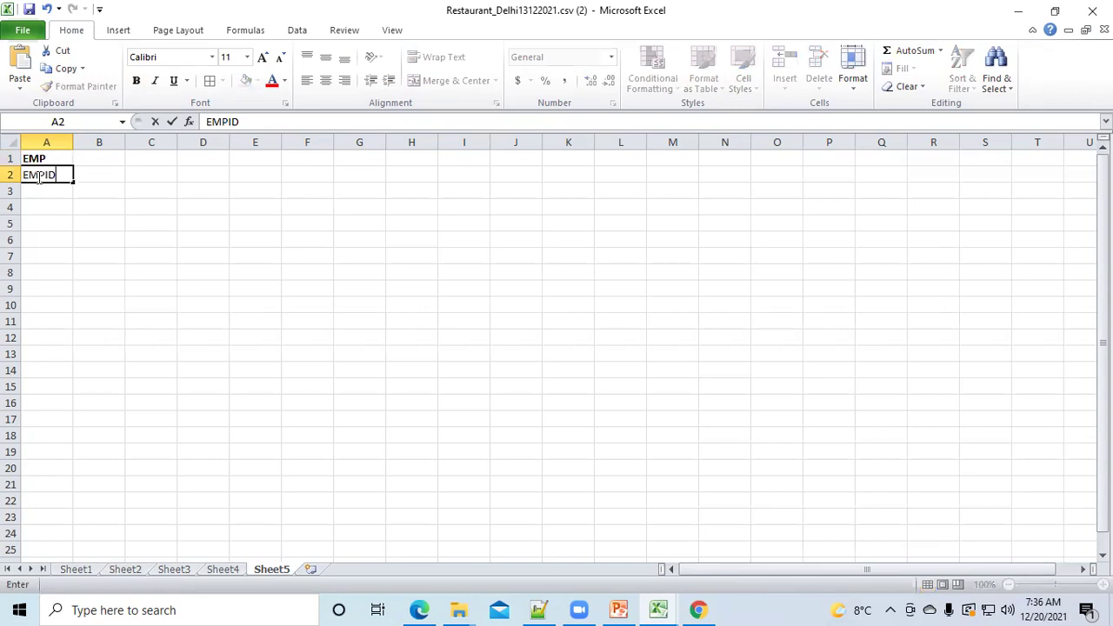
key(Tab)
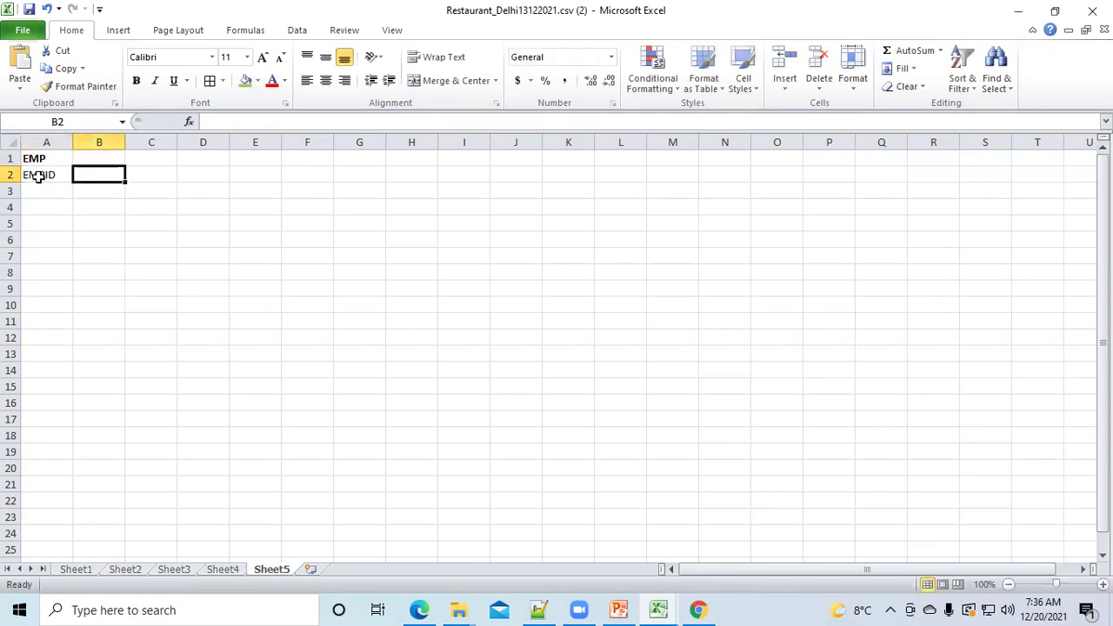
text(NM)
key(BackSpace)
text(AME)
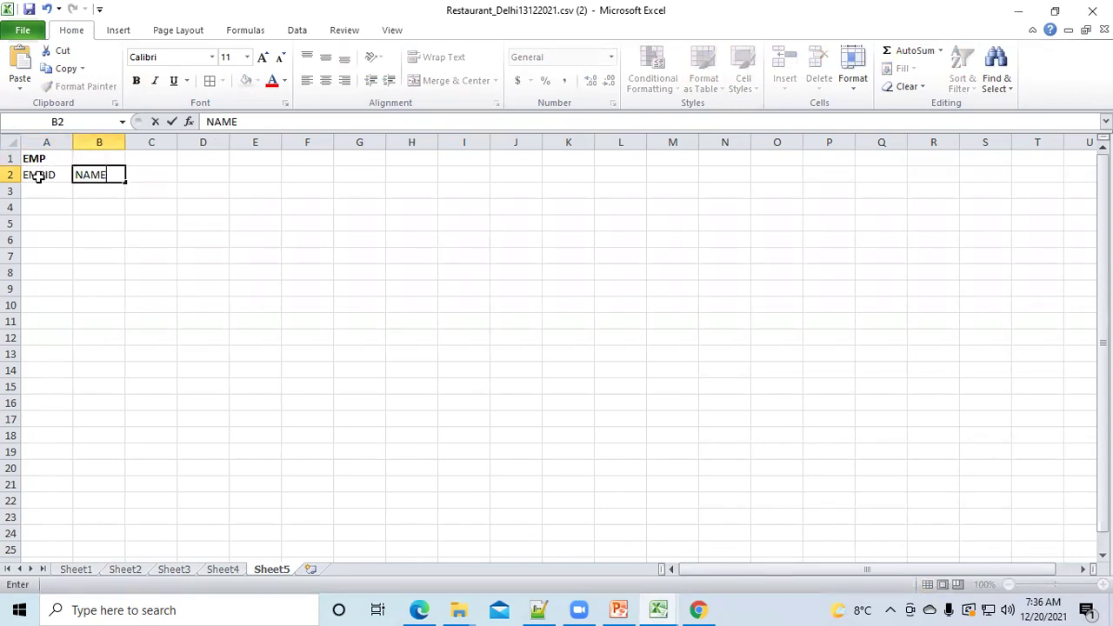
key(Tab)
text(LOCATION)
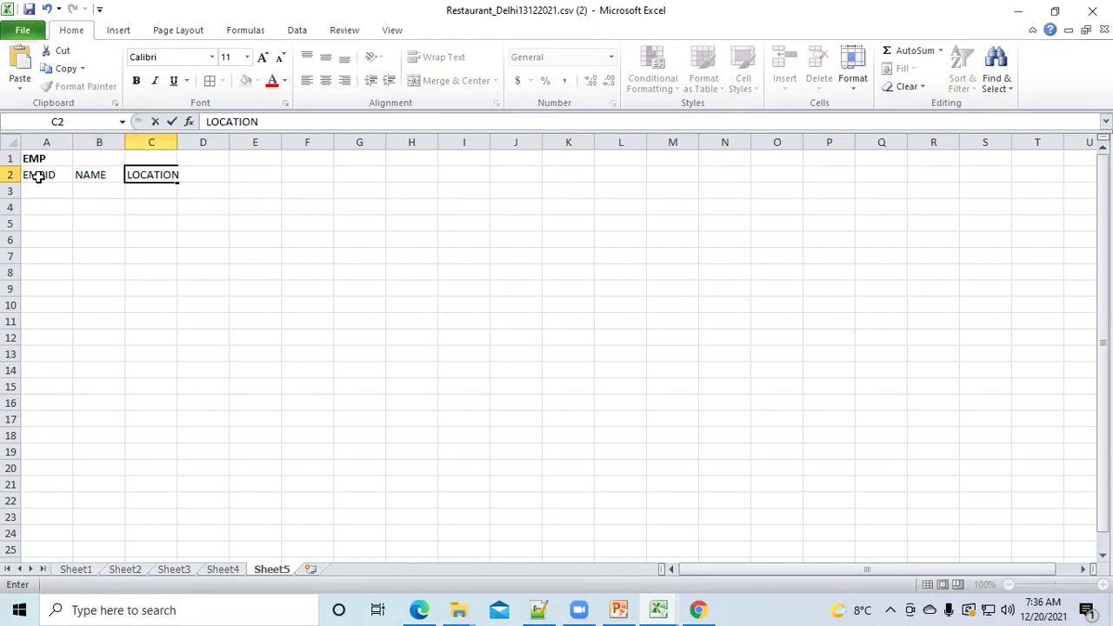
key(Return)
Fill the EMPID column with the numbers 1 to 5 in cells A3 to A7.
key(Left)
key(Left)
text(1)
key(Return)
text(2)
key(Return)
text(3)
key(Return)
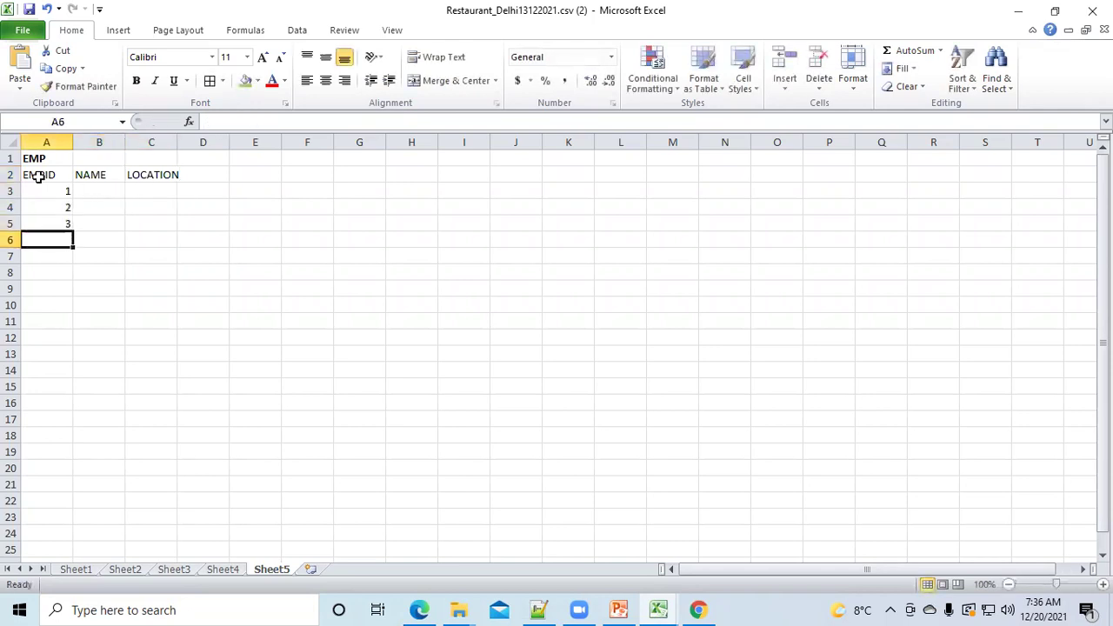
text(4)
key(Return)
text(5)
Fill the NAME column with A, B, C, D and E in cells B3 to B7.
key(Up)
key(Up)
key(Up)
key(Up)
key(Right)
text(A)
key(Return)
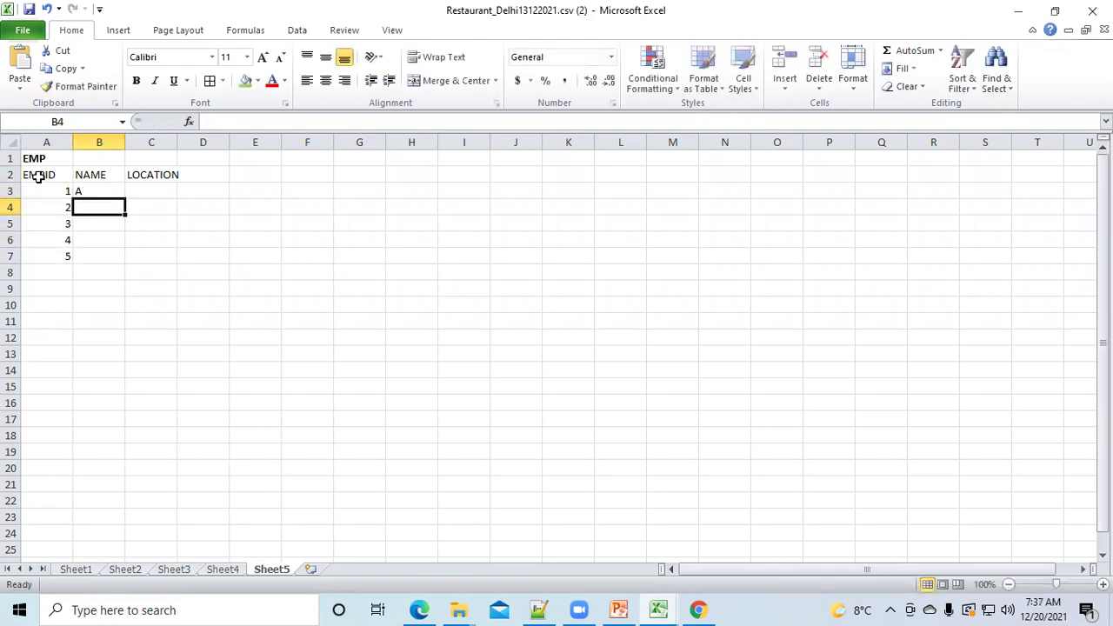
text(B)
key(Return)
text(C)
key(Return)
text(D)
key(Return)
text(E)
key(Return)
Fill the LOCATION column with DELHI, KOLKATA, MUMBAI, HYDERABAD and CHENNAI in cells C3 to C7.
key(Up)
key(Up)
key(Up)
key(Up)
key(Up)
key(Right)
text(DE)
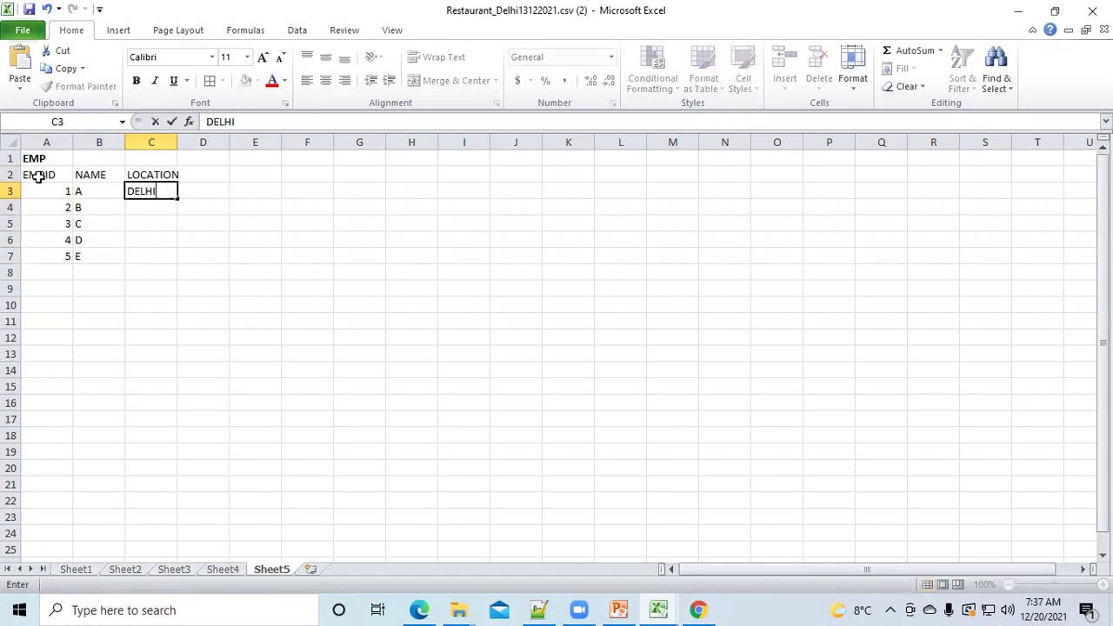
key(Return)
text(K)
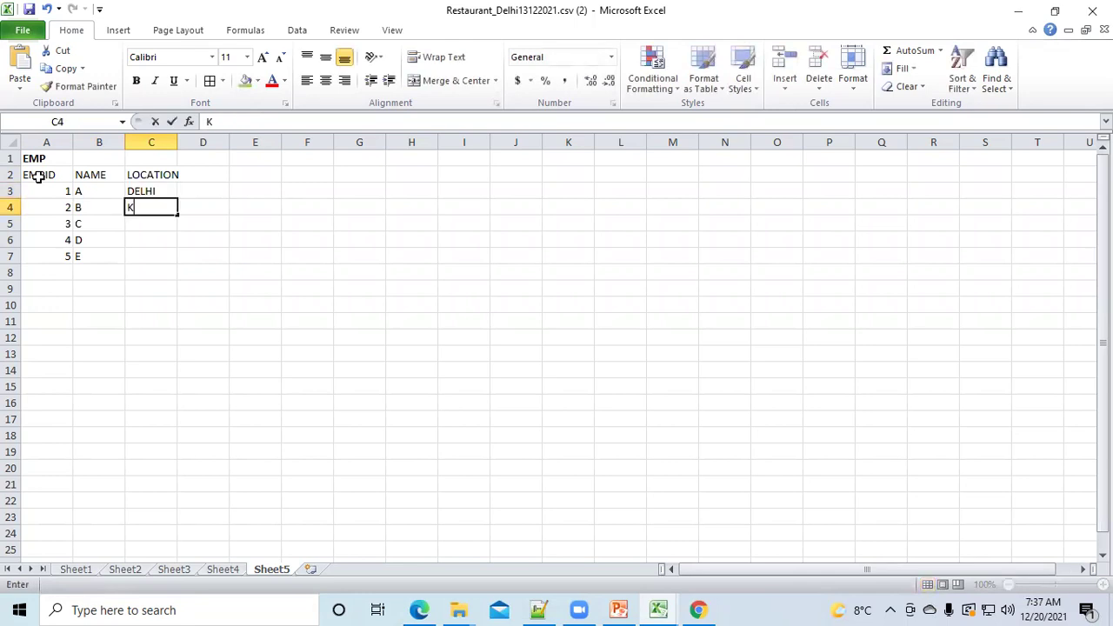
text(OLKATA)
key(Return)
text(MUMBAI)
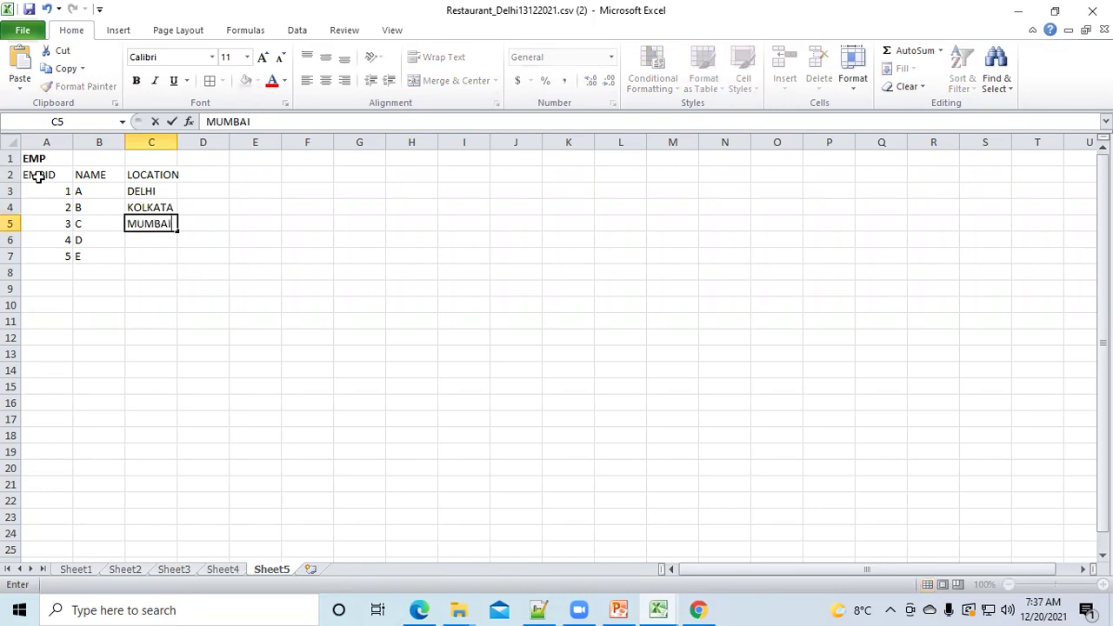
key(Return)
text(HYDE)
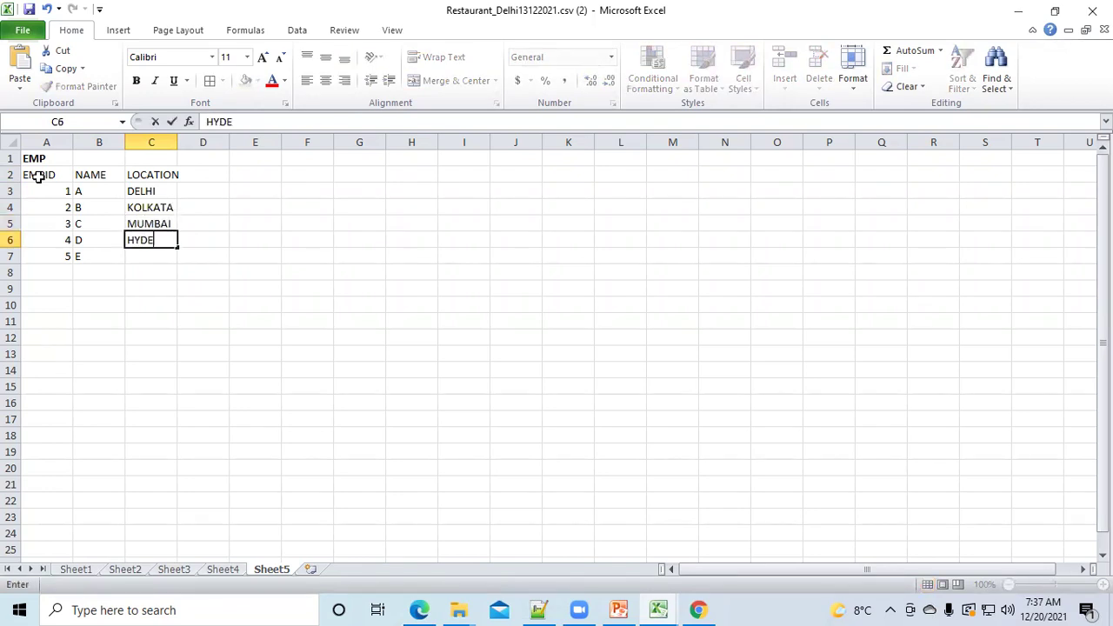
text(RABAD)
key(Return)
text(CHENNAI)
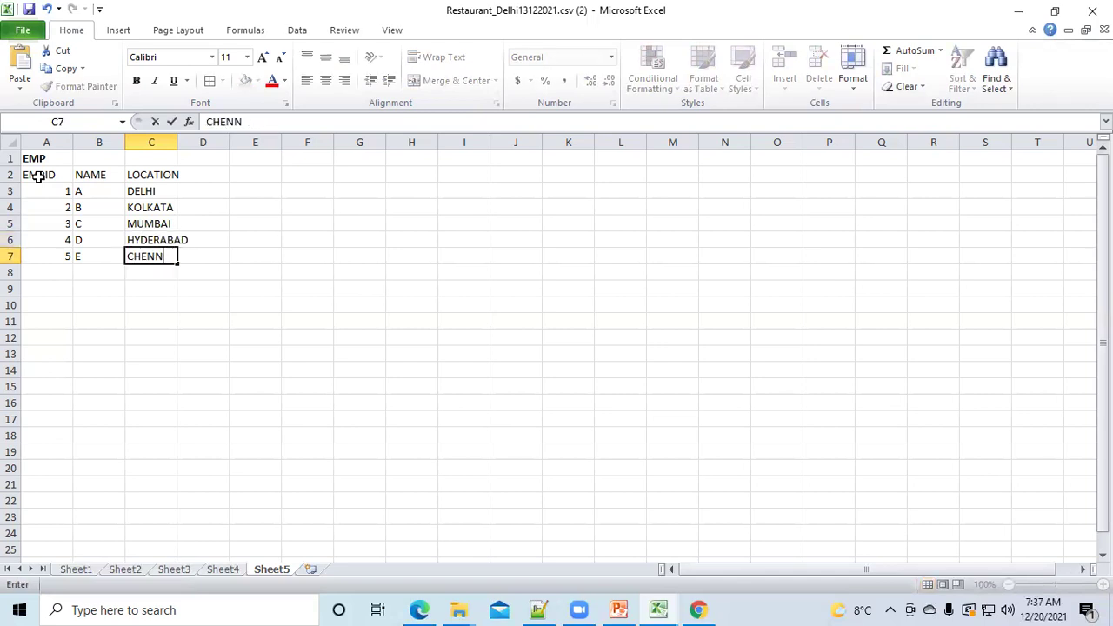
Widen column C so that the longest location name fits.
click(150, 222)
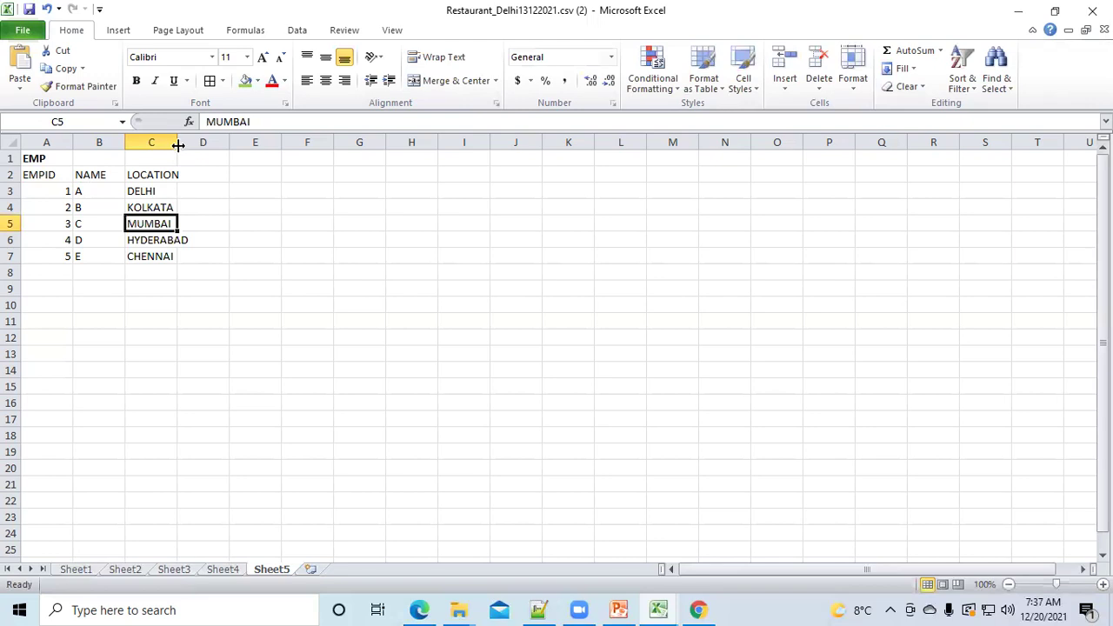
drag(175, 141, 193, 142)
click(156, 203)
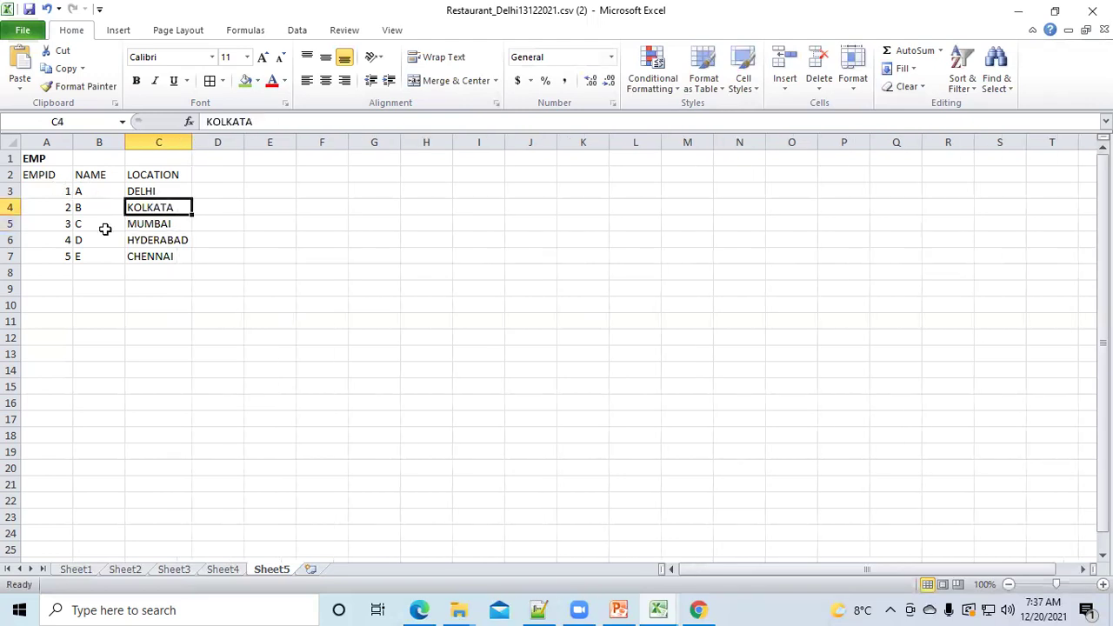
Convert the range A2:C7 into a formatted table with headers.
drag(43, 174, 178, 253)
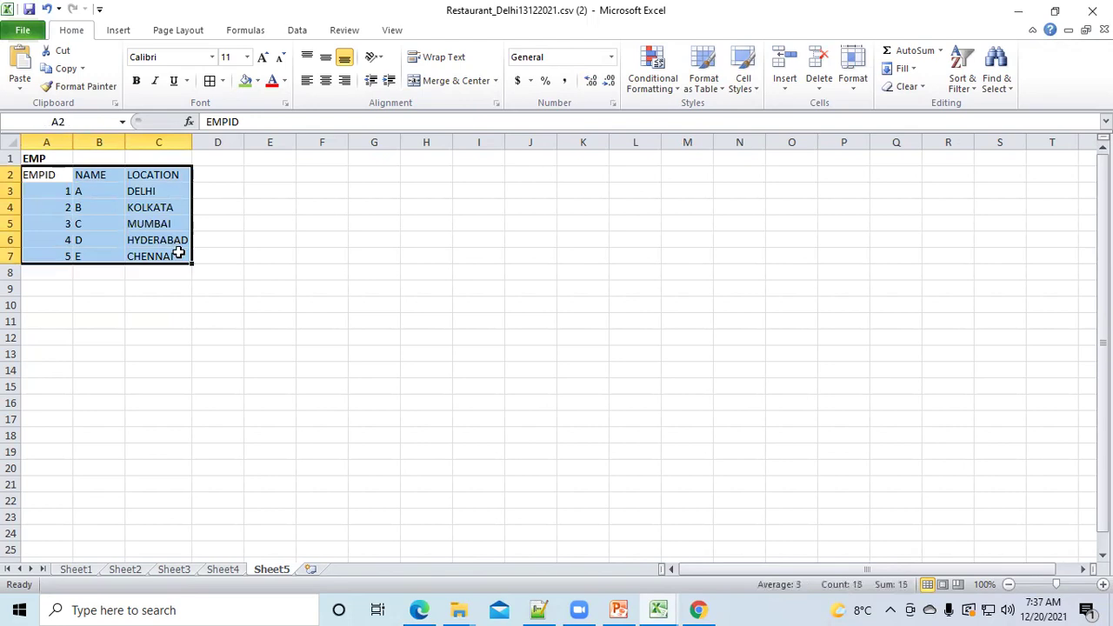
key(ctrl+t)
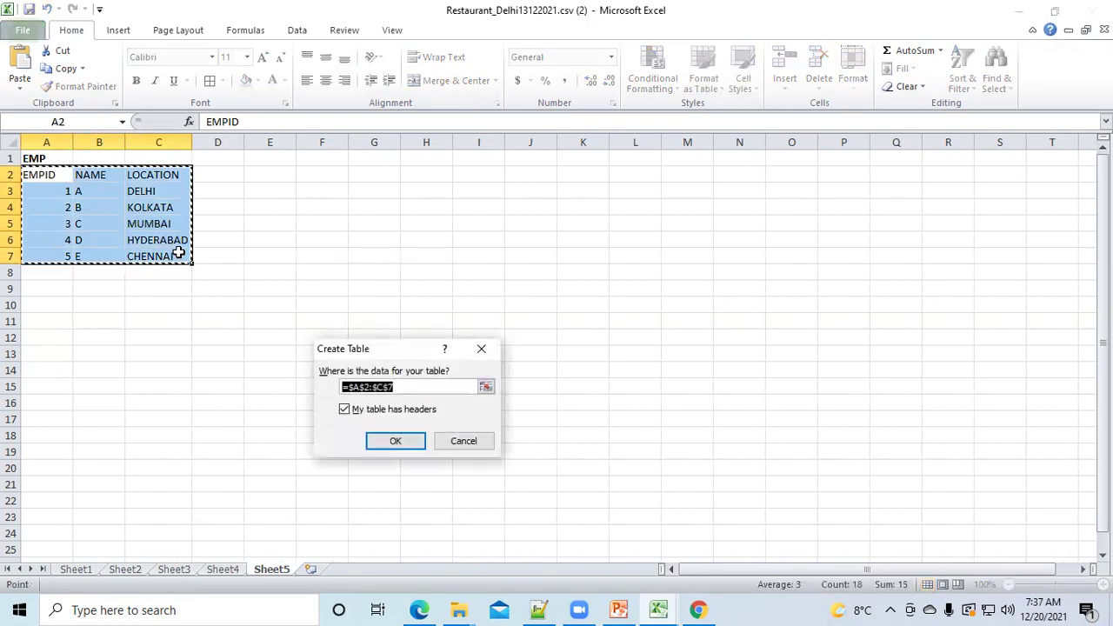
key(Return)
click(327, 259)
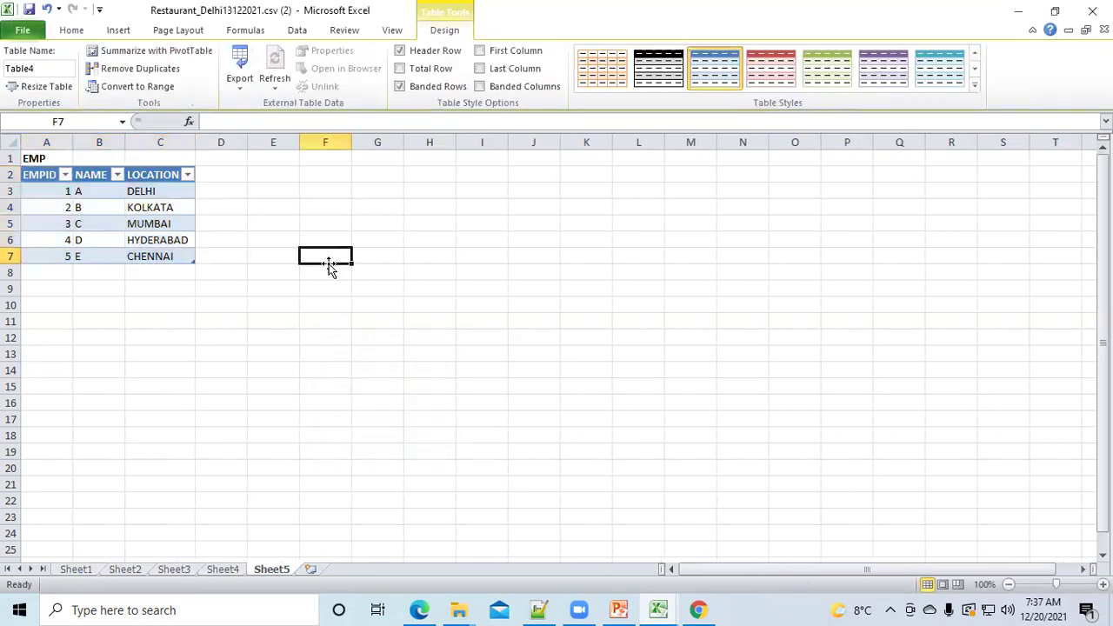
click(39, 160)
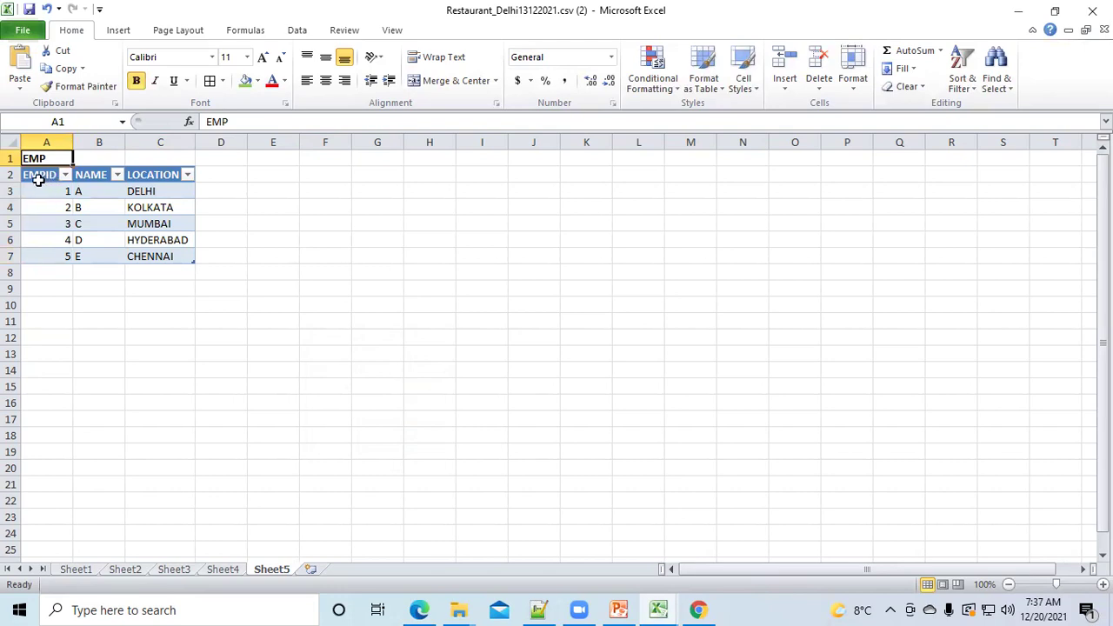
click(87, 175)
click(153, 177)
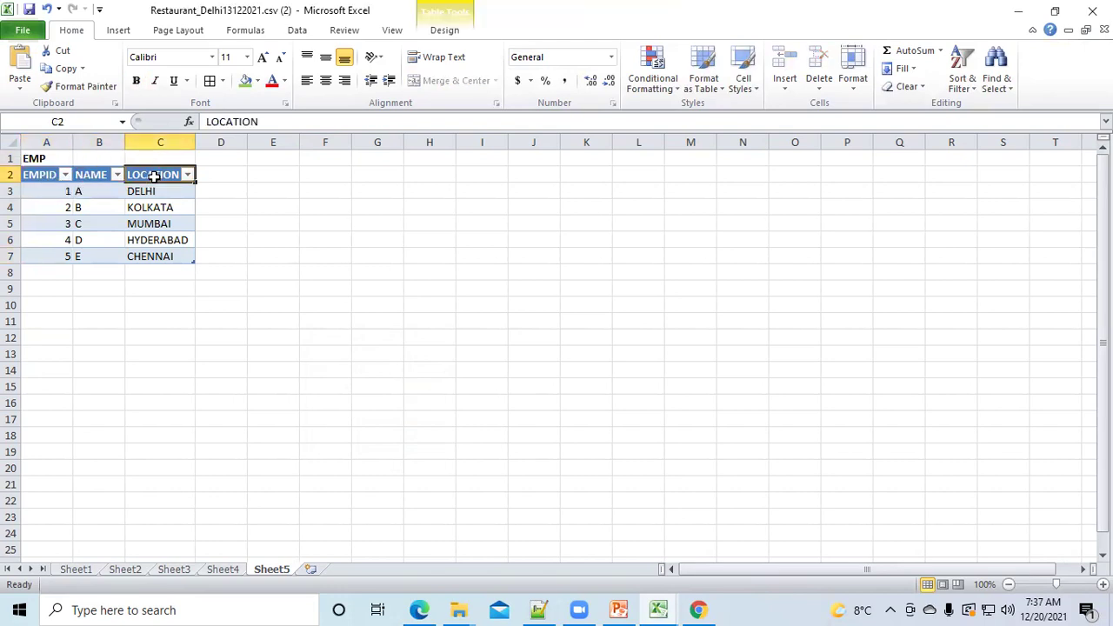
drag(49, 195, 55, 255)
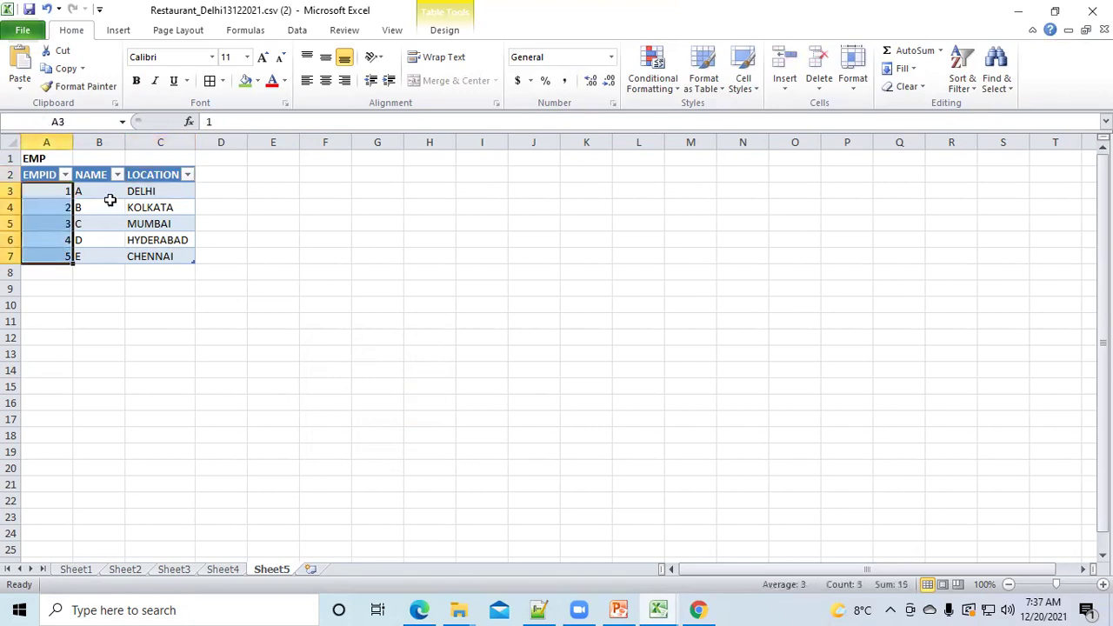
click(131, 302)
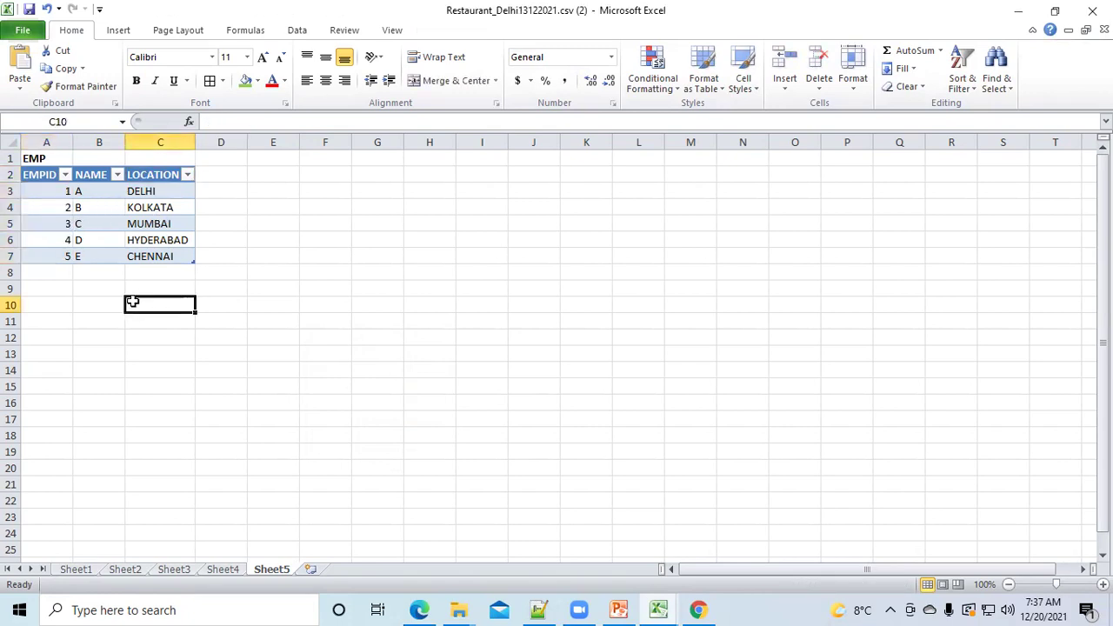
Insert a new row above the EMP title and enter the heading SOFT DELETE in cell A1.
right_click(12, 158)
click(53, 260)
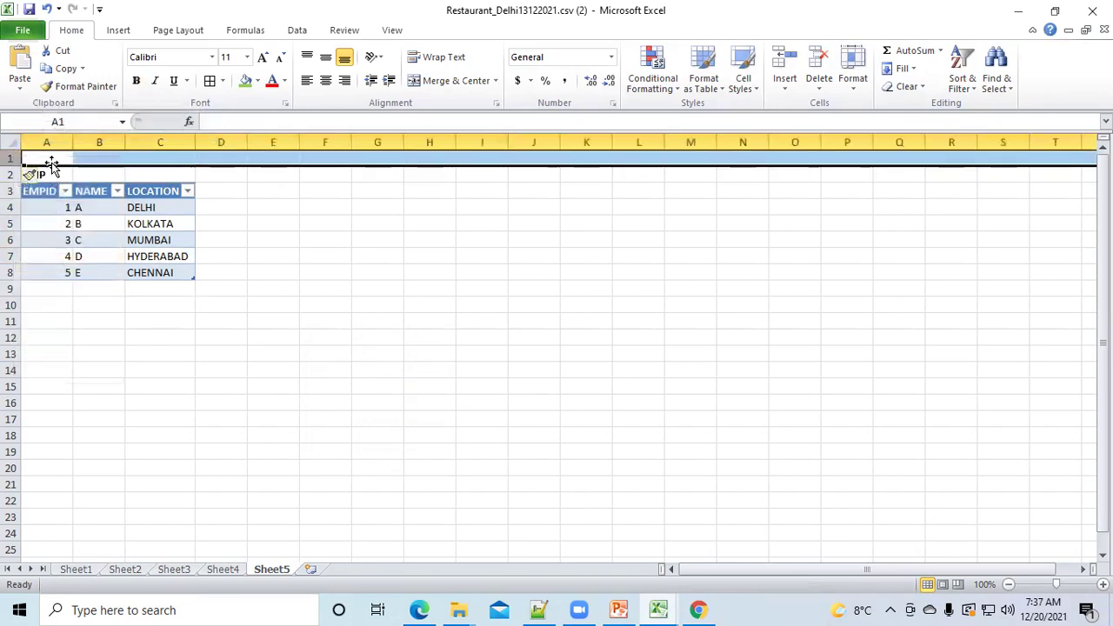
click(52, 159)
text(s)
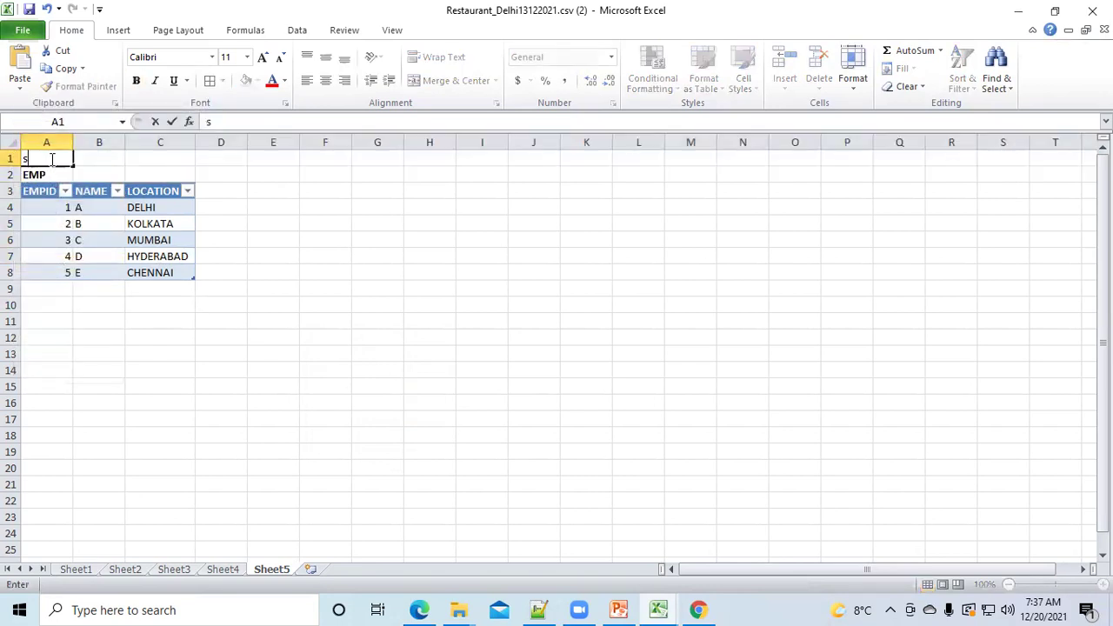
text(OFT DELETE)
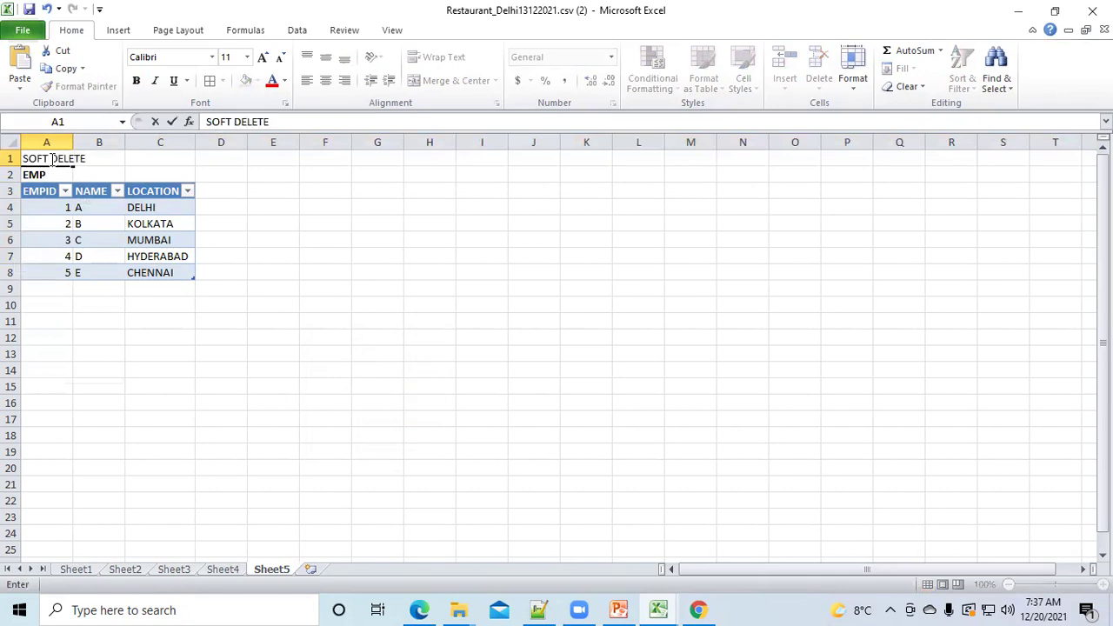
click(82, 349)
Make the SOFT DELETE heading bold and fill cells A1 and B1 with light green.
click(45, 162)
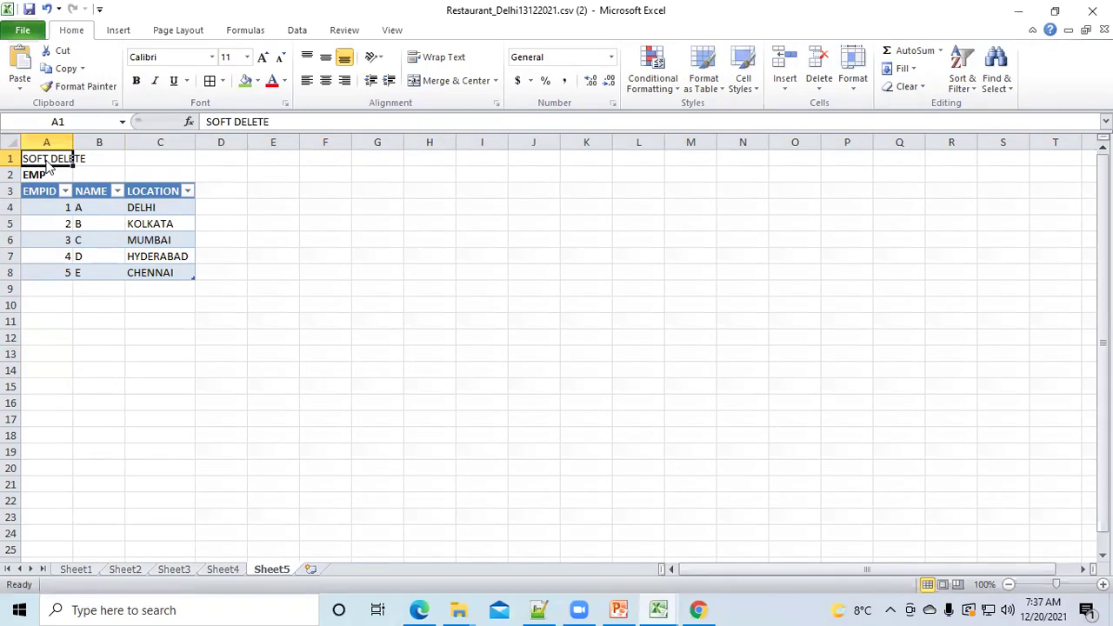
click(137, 82)
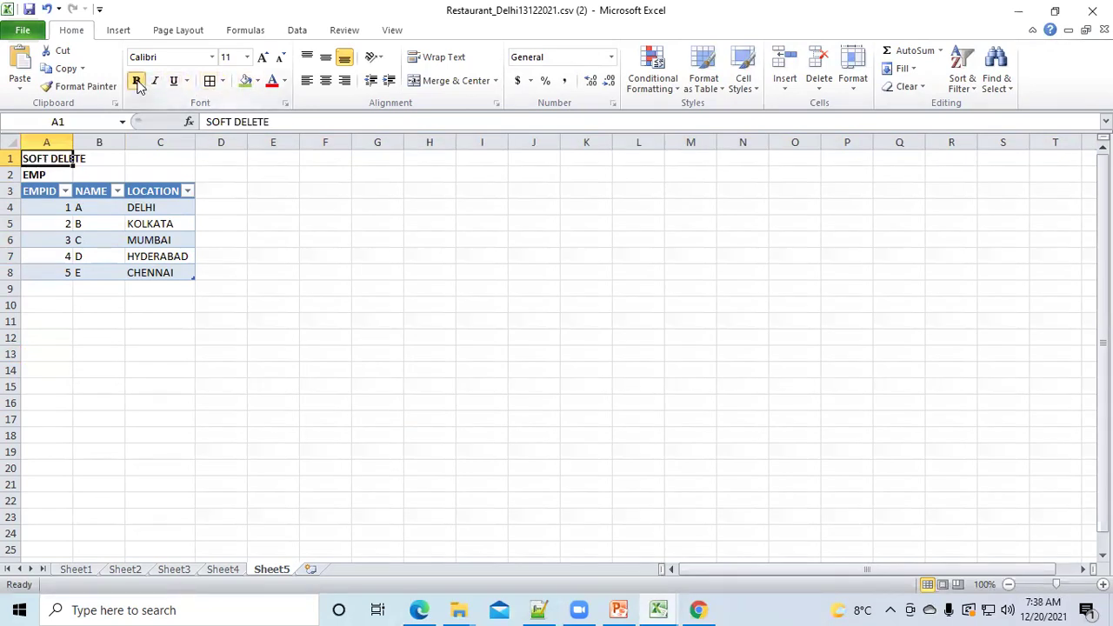
click(258, 81)
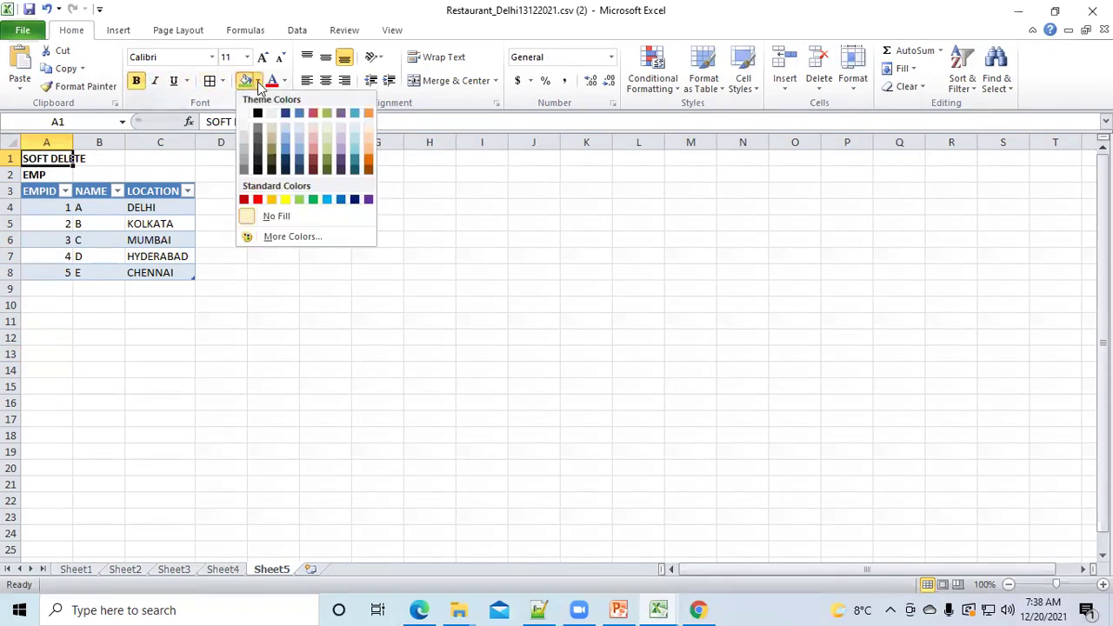
click(298, 200)
click(94, 159)
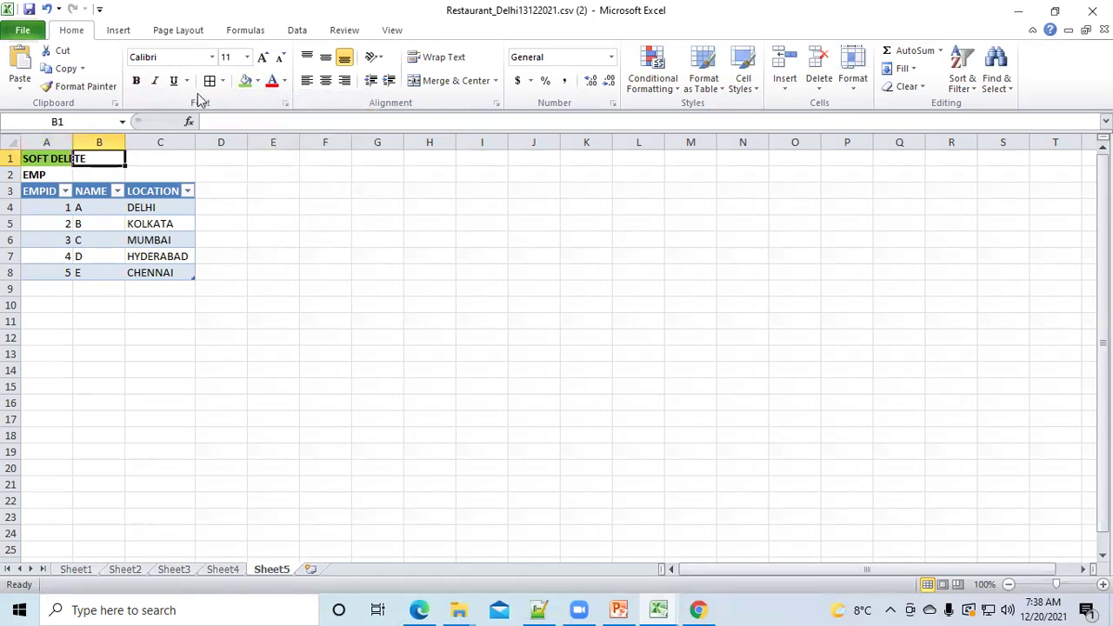
click(245, 80)
click(291, 235)
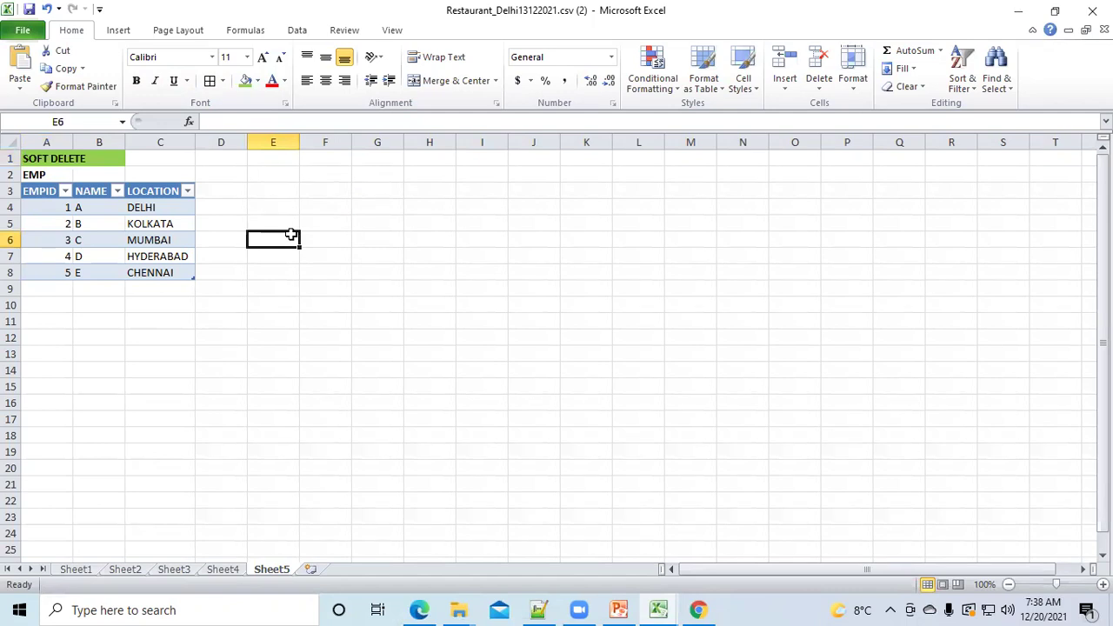
Enter the note "EMP A resigns" in cell A10 below the employee table.
click(38, 175)
key(ctrl+b)
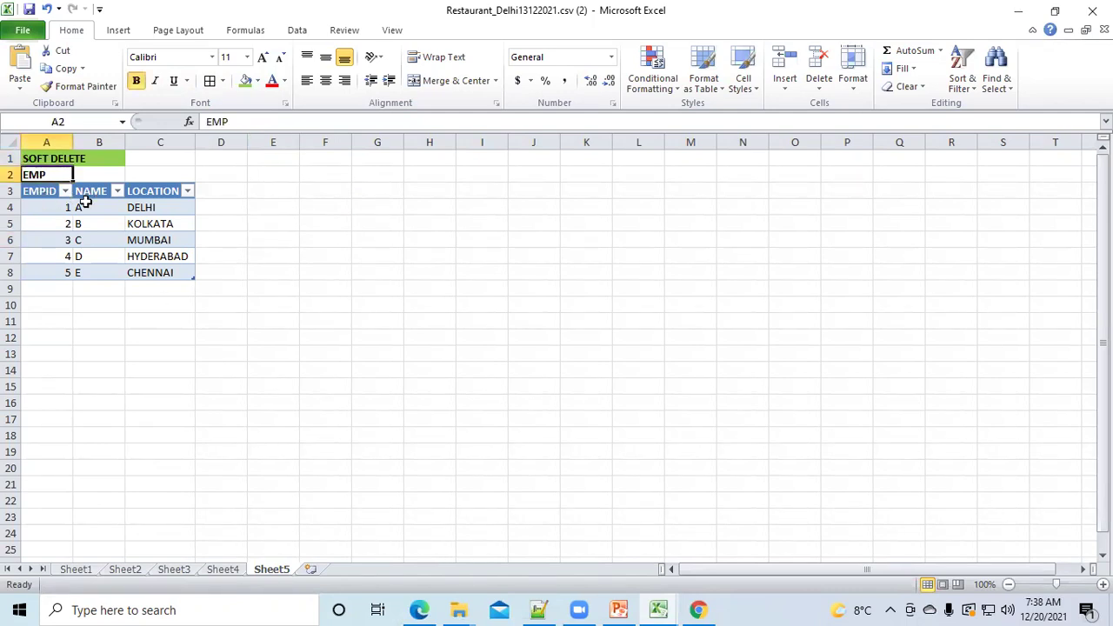
click(59, 307)
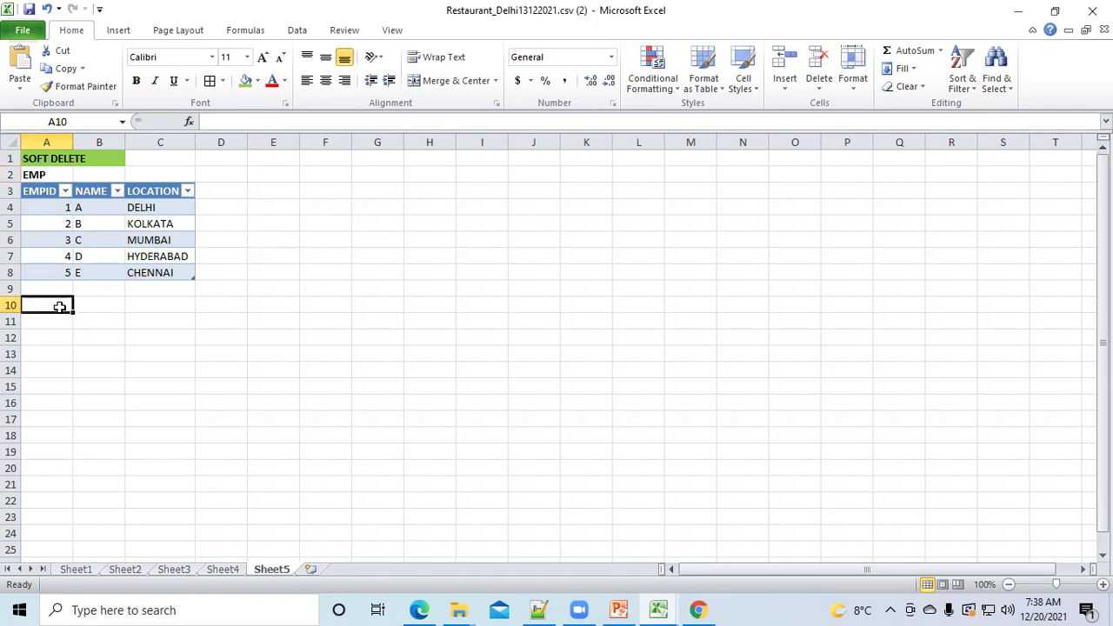
text(EMP A)
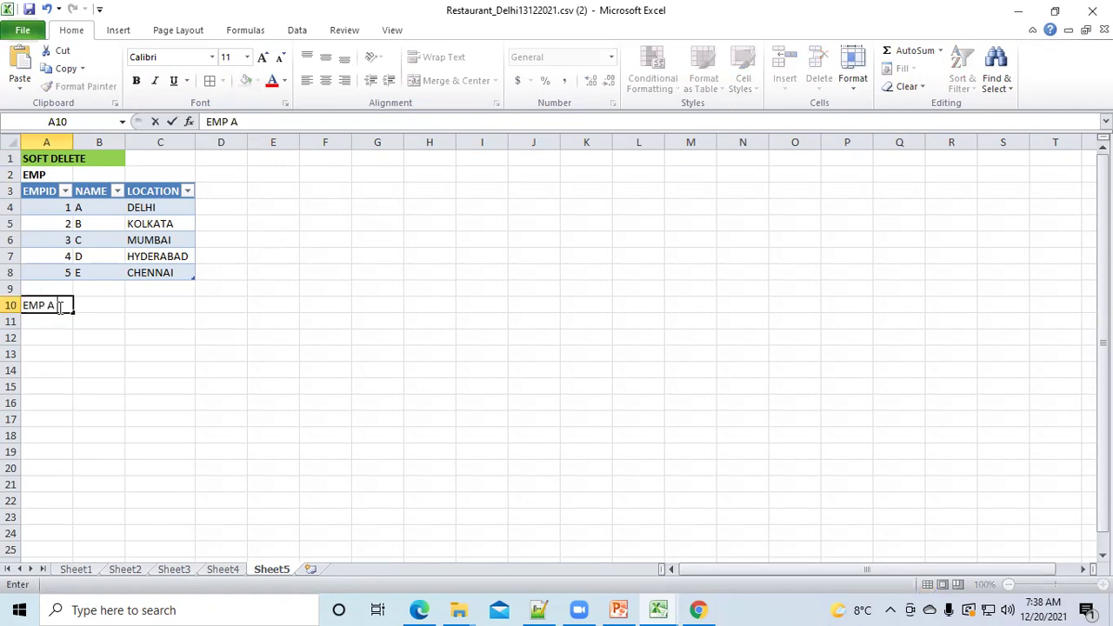
text( rsign)
text(gns)
click(48, 337)
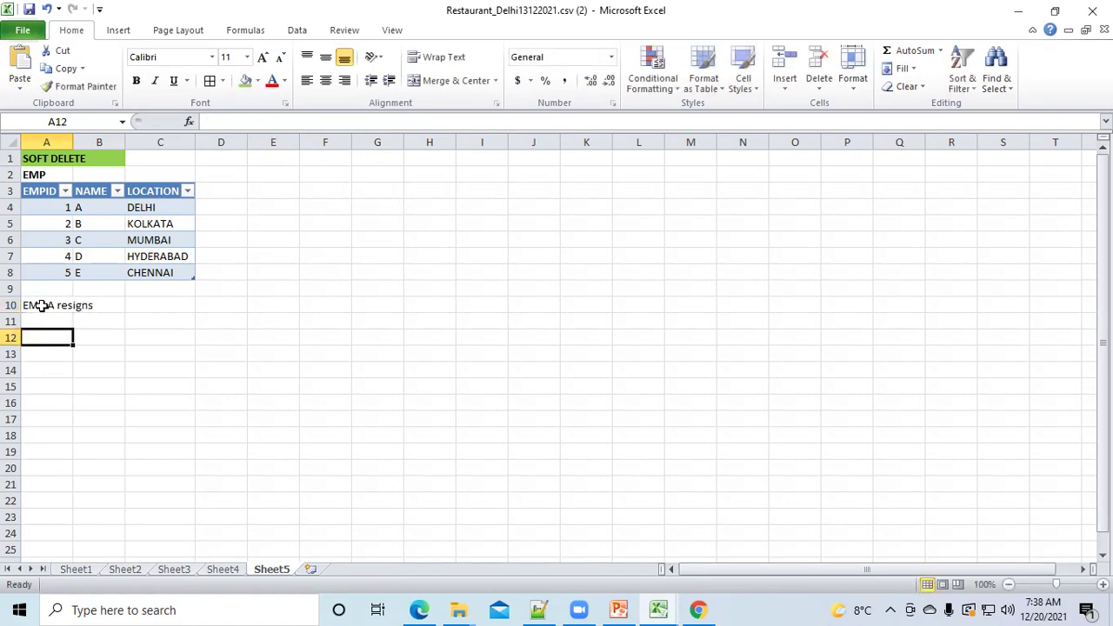
click(44, 305)
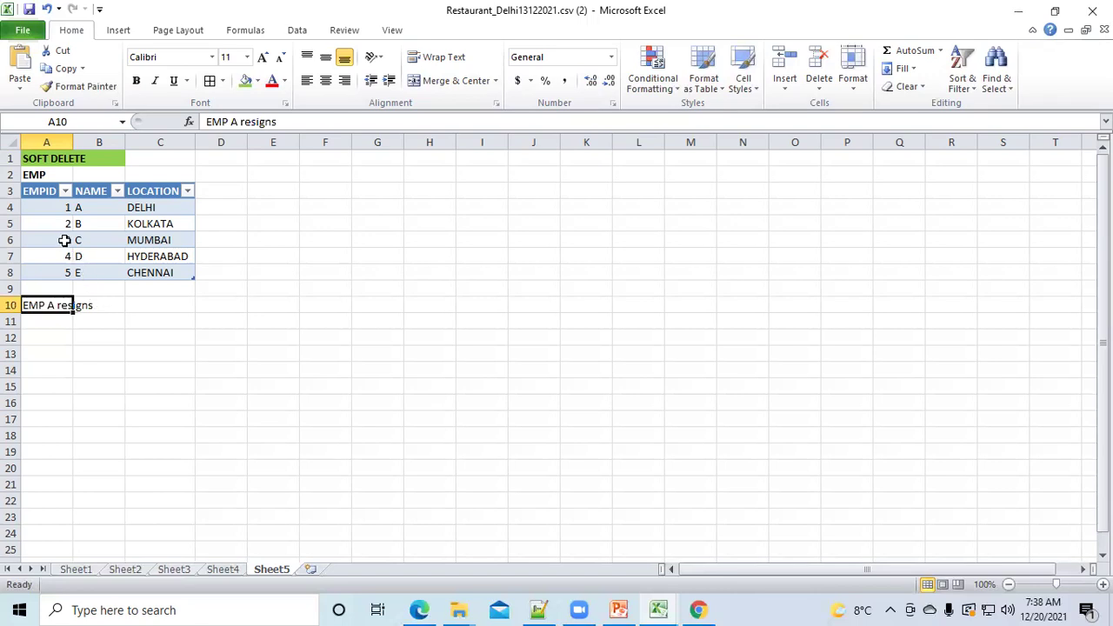
click(40, 325)
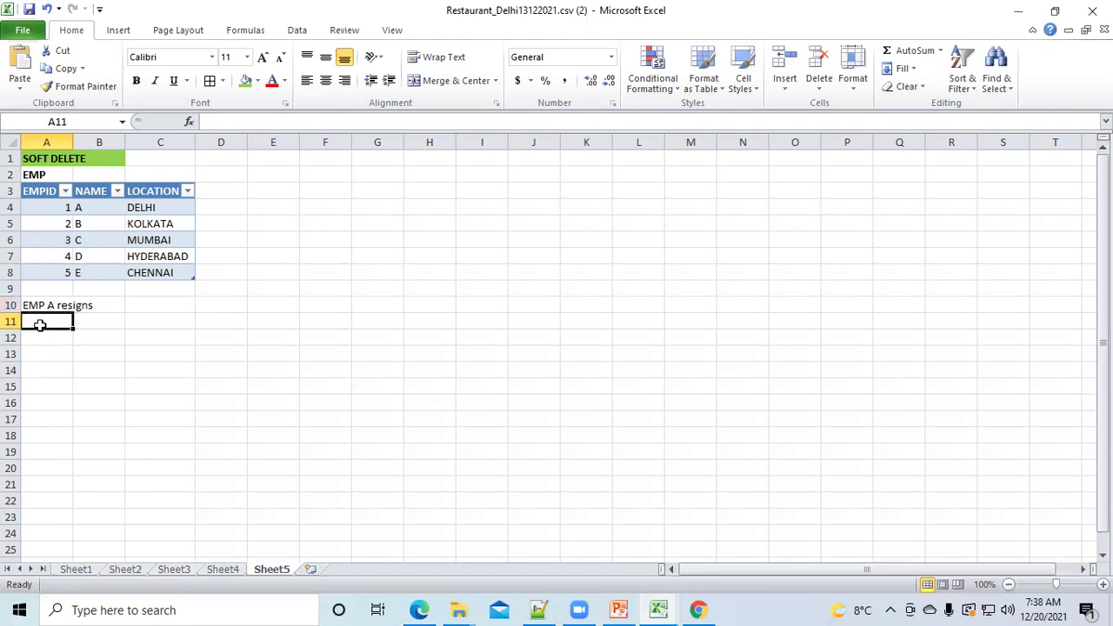
Highlight the "EMP A resigns" note in cells A10 and B10 with yellow fill and make its text bold.
click(40, 305)
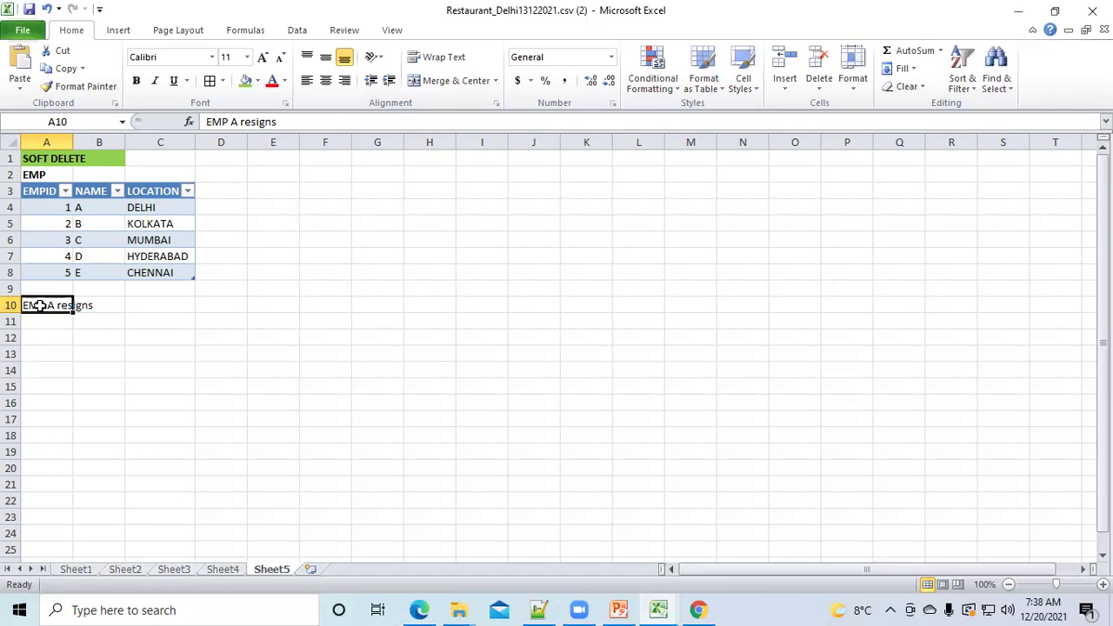
key(shift+Right)
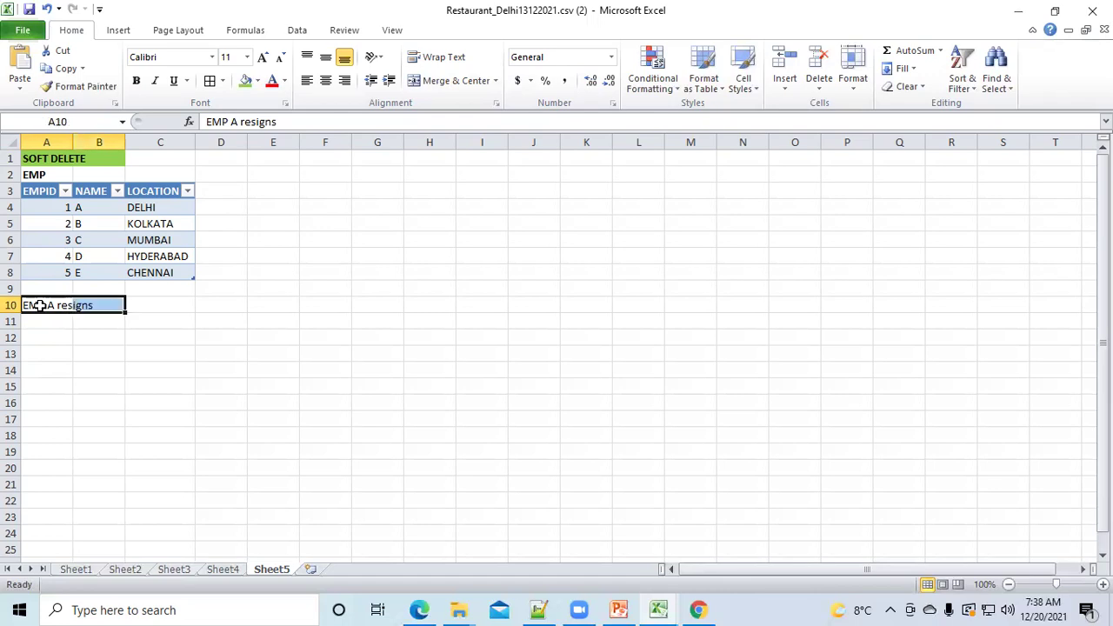
click(258, 81)
click(287, 196)
click(221, 353)
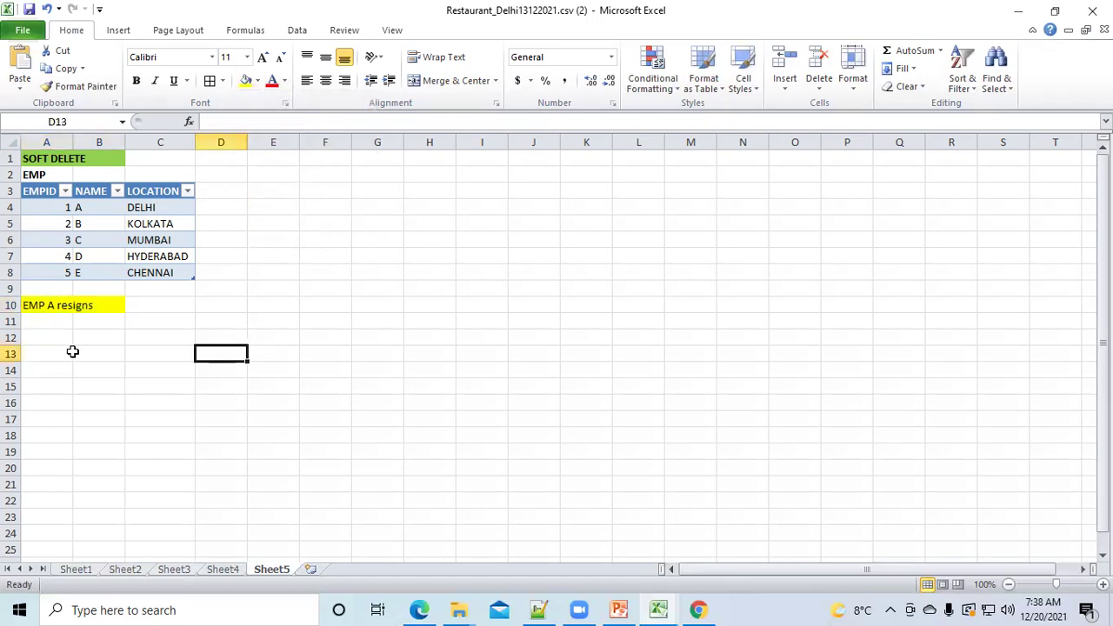
click(57, 307)
click(135, 80)
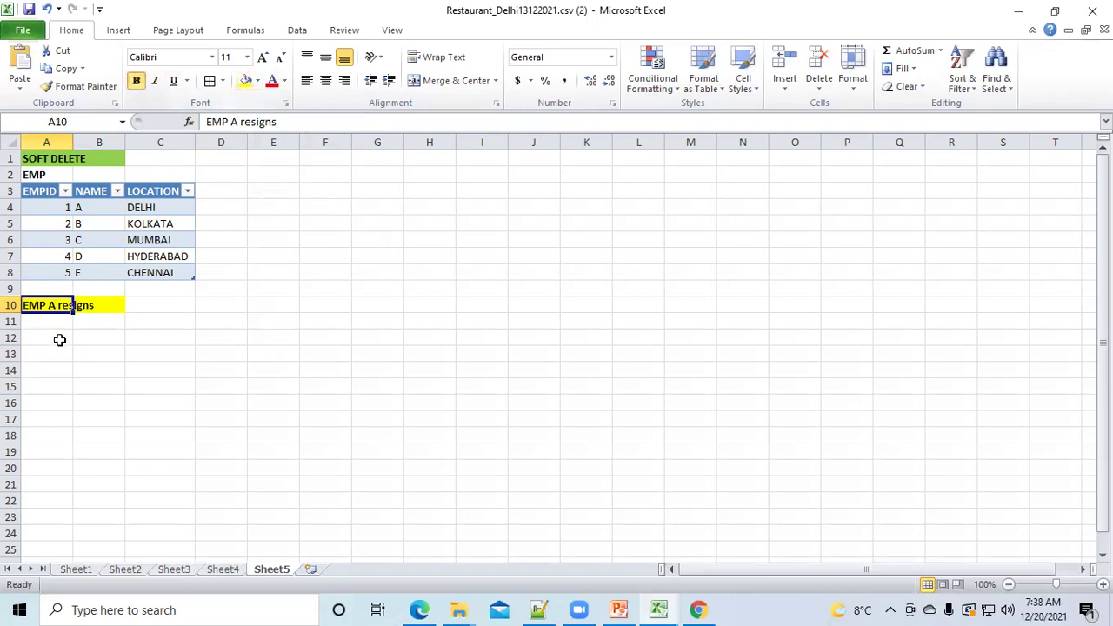
Enter the label S1 in cell A11 and paste a copy of the EMP title and table starting at A12.
click(42, 322)
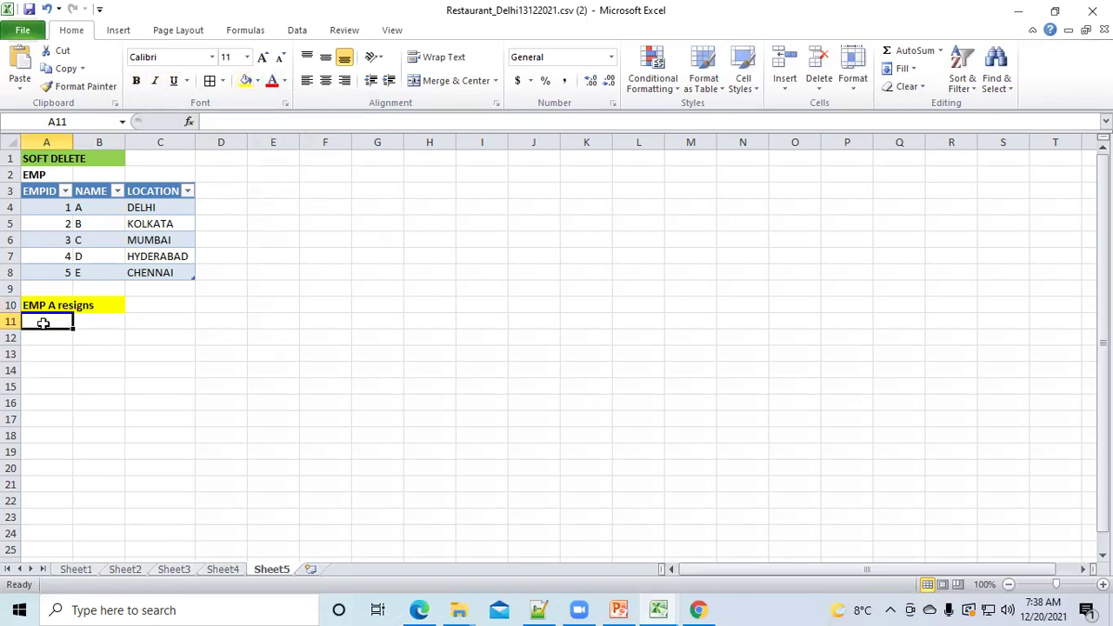
text(S1)
click(119, 399)
drag(34, 175, 177, 272)
key(ctrl+c)
click(31, 336)
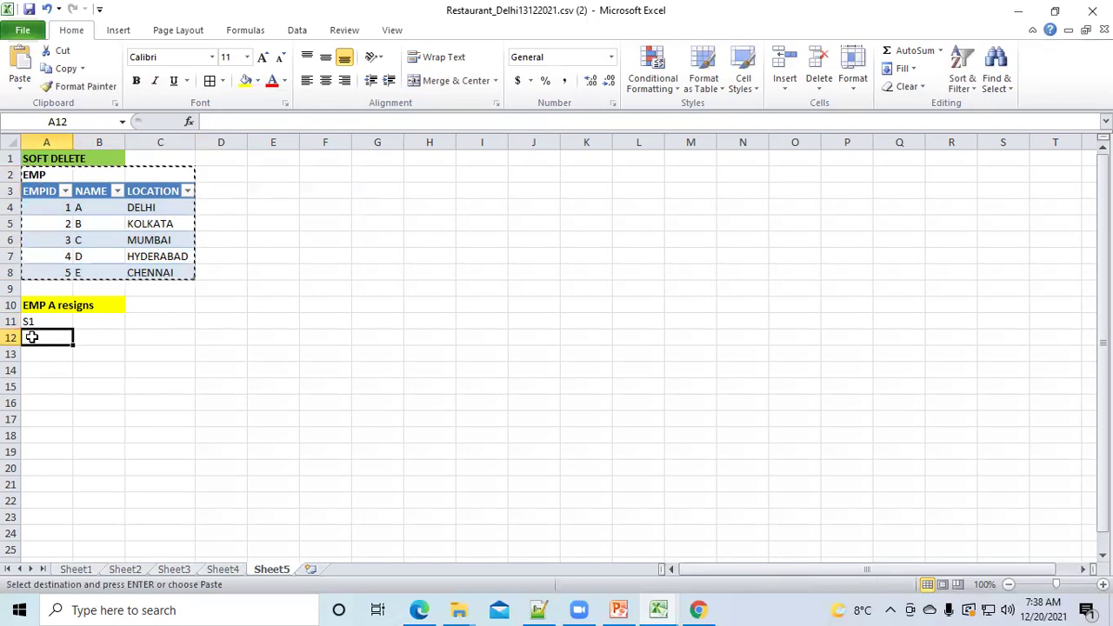
key(ctrl+v)
click(110, 401)
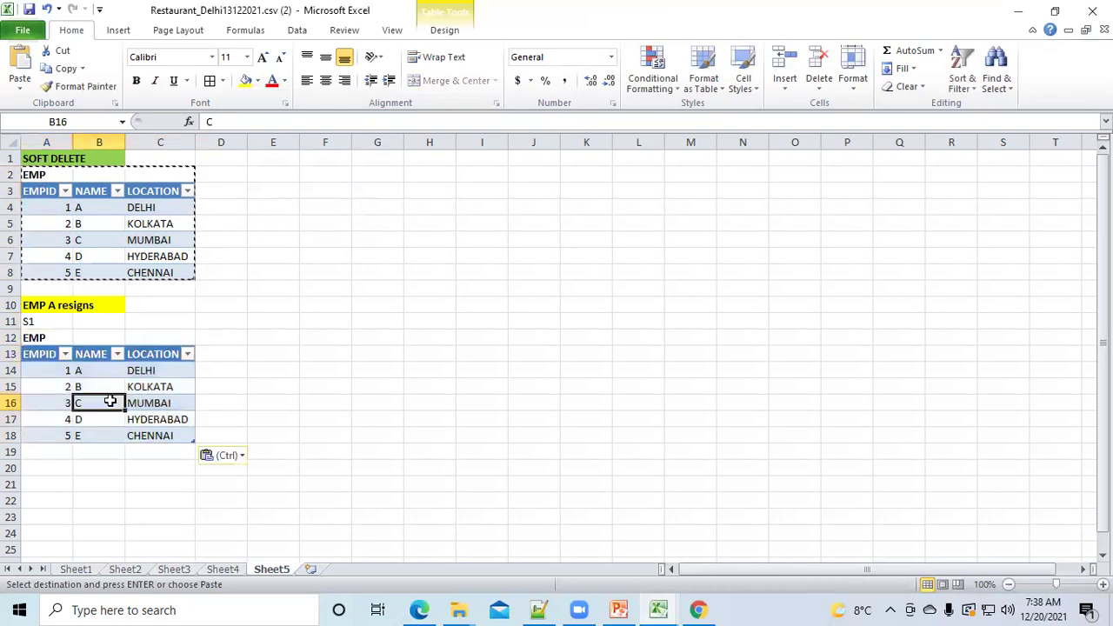
Clear employee A's record from the S1 table and copy the remaining four records up to start at row 14.
drag(45, 372, 152, 376)
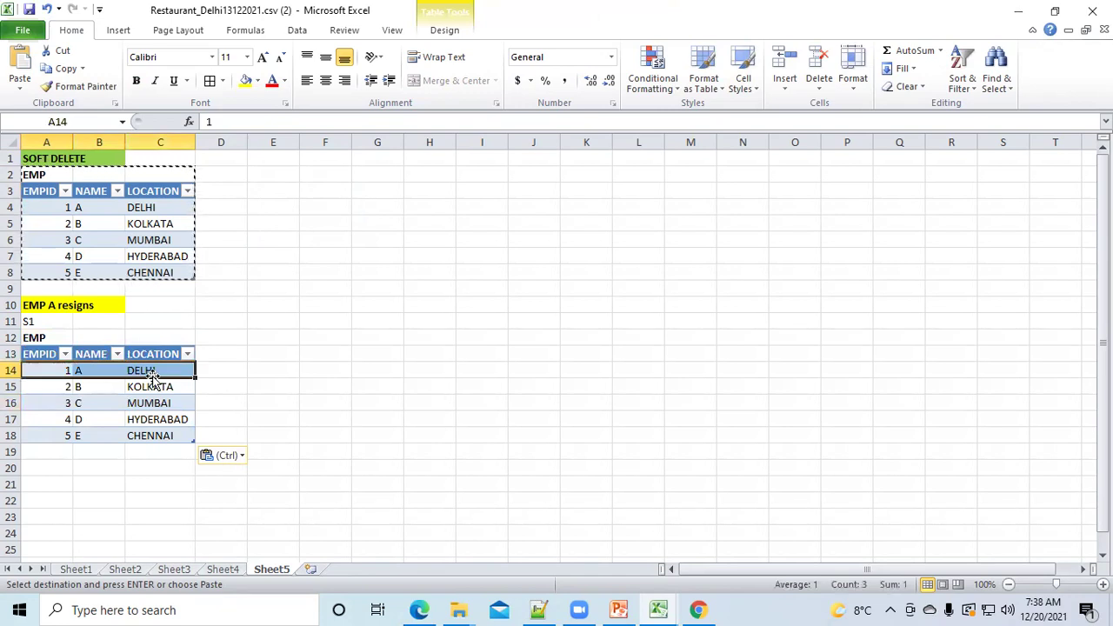
key(Delete)
click(166, 452)
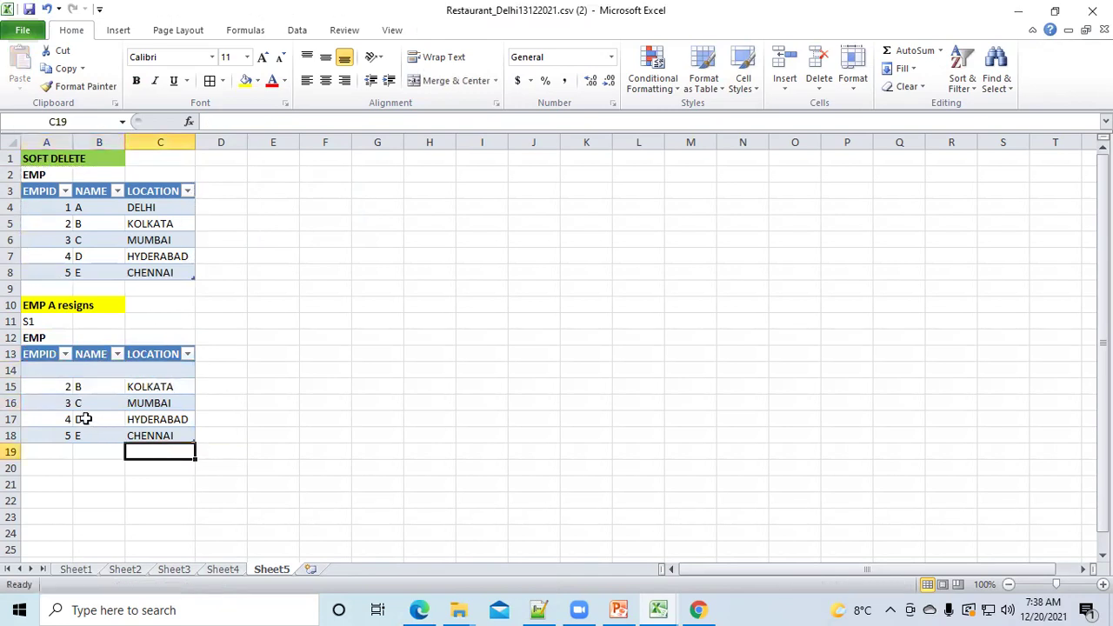
drag(50, 390, 154, 433)
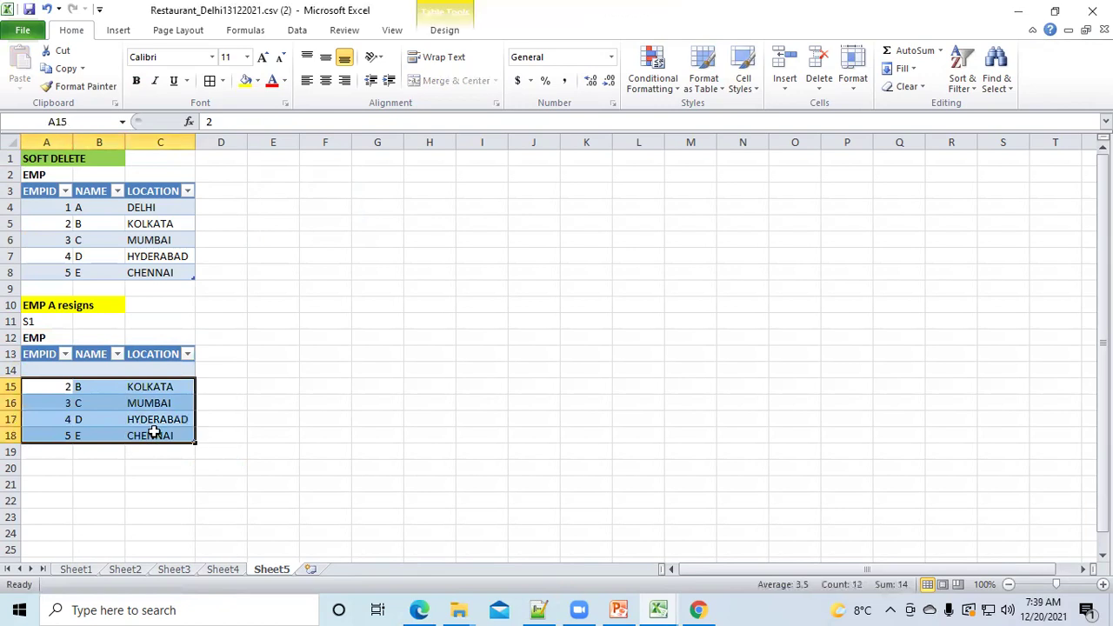
key(ctrl+c)
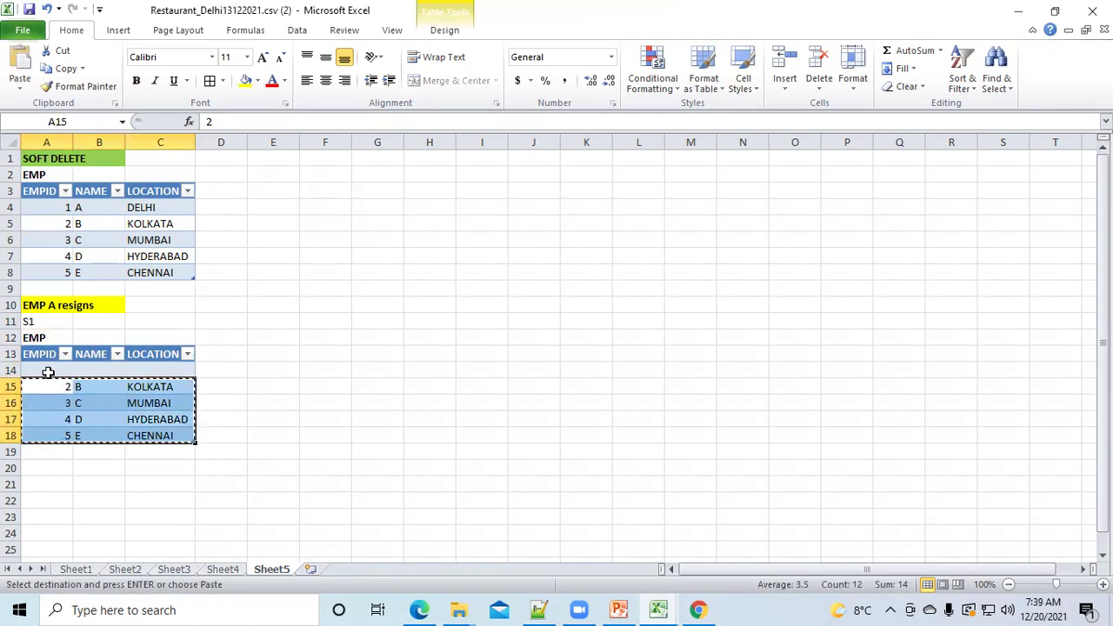
click(47, 372)
key(ctrl+v)
click(150, 467)
Delete the leftover row 18 at the end of the S1 table.
click(10, 436)
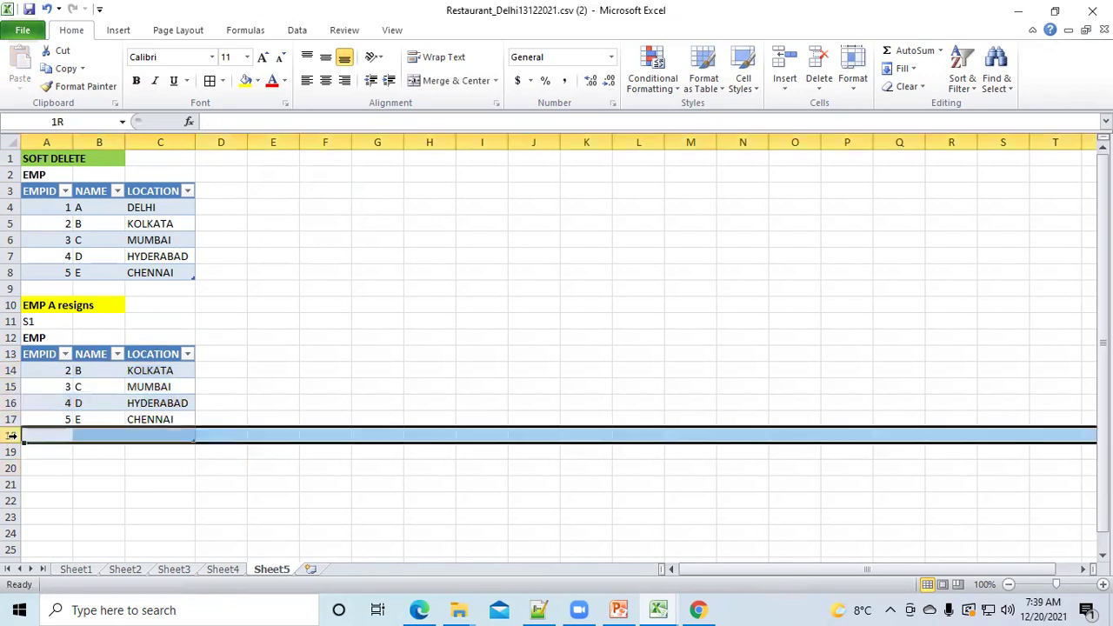
right_click(10, 436)
click(49, 334)
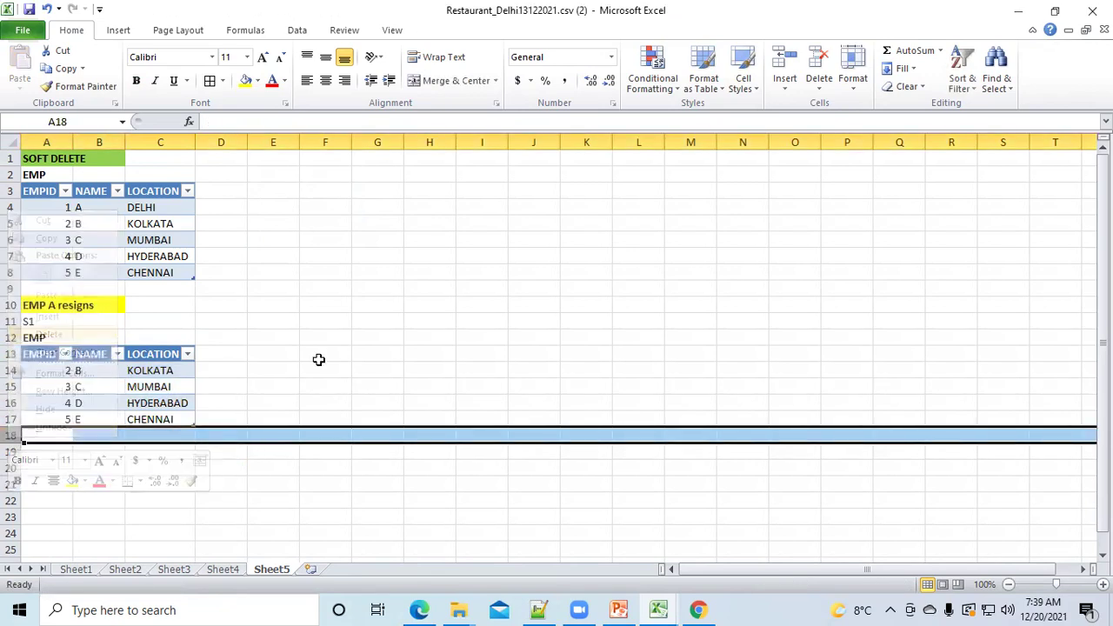
click(318, 355)
click(287, 383)
Enter the label S2 in cell E11 and paste a copy of the original EMP title and table starting at E12.
click(59, 324)
click(268, 323)
text(S2)
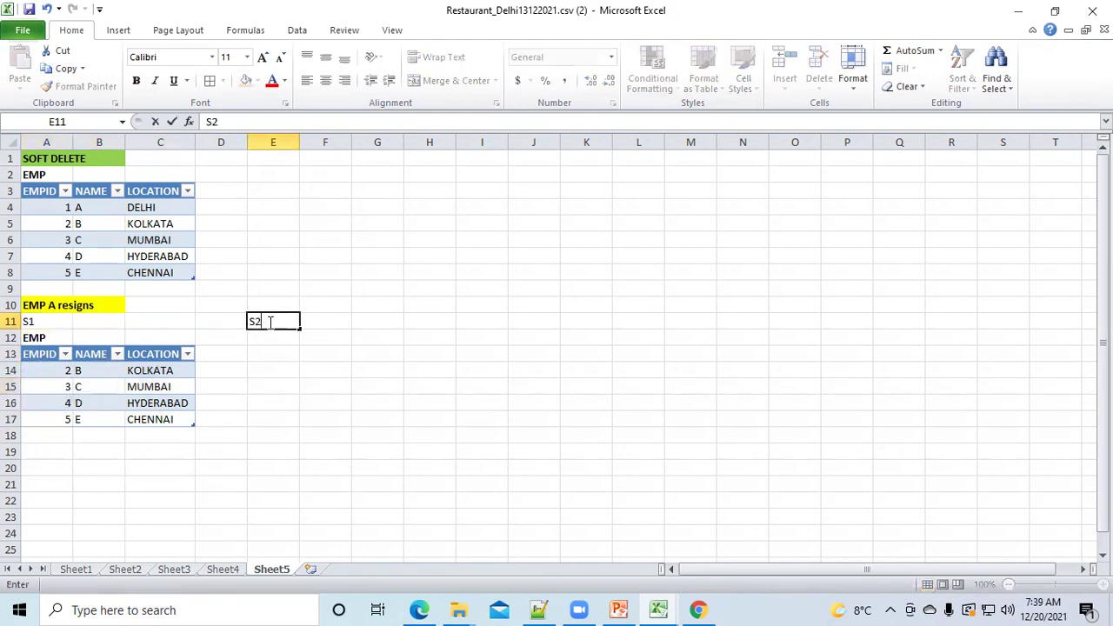
click(338, 287)
drag(35, 176, 160, 274)
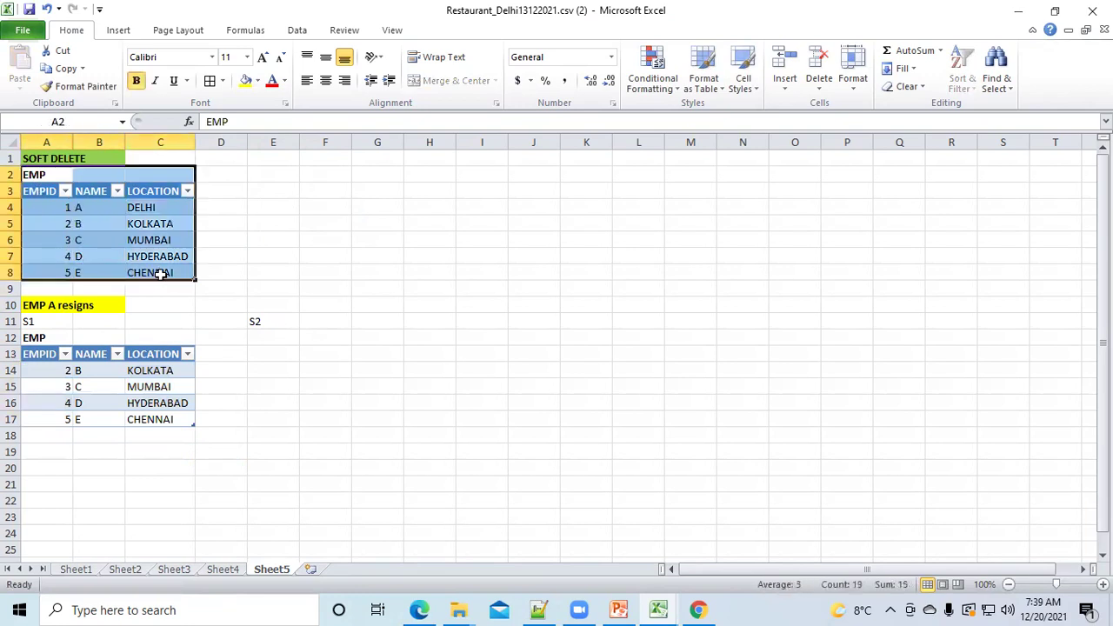
key(ctrl+c)
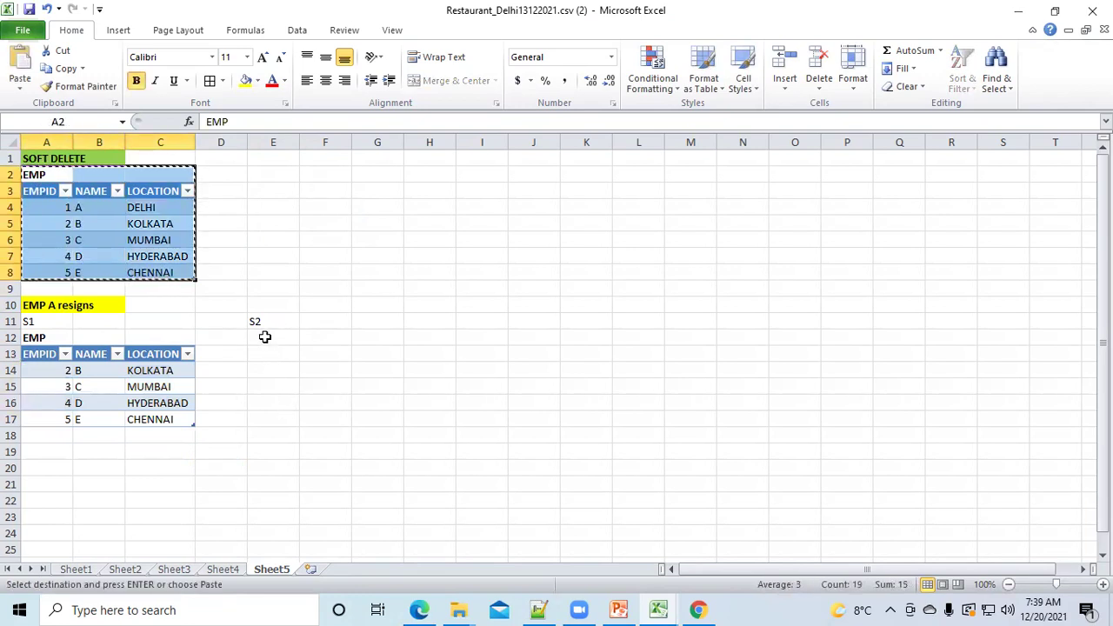
click(264, 338)
key(ctrl+v)
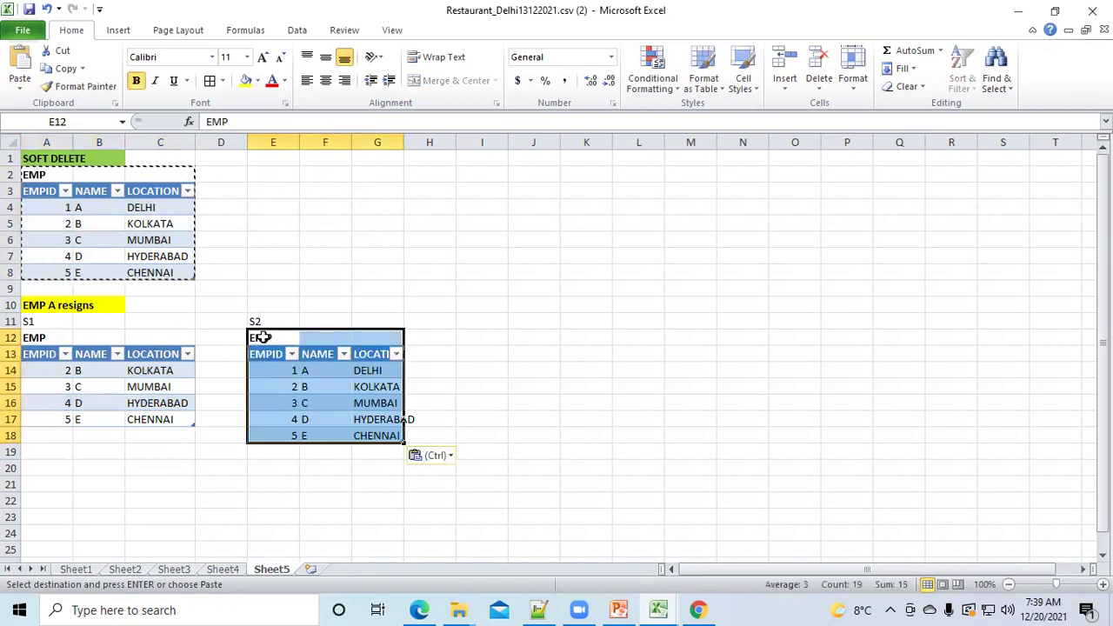
click(308, 480)
Add a FLAG column in H13 beside the LOCATION column of the S2 table.
click(373, 349)
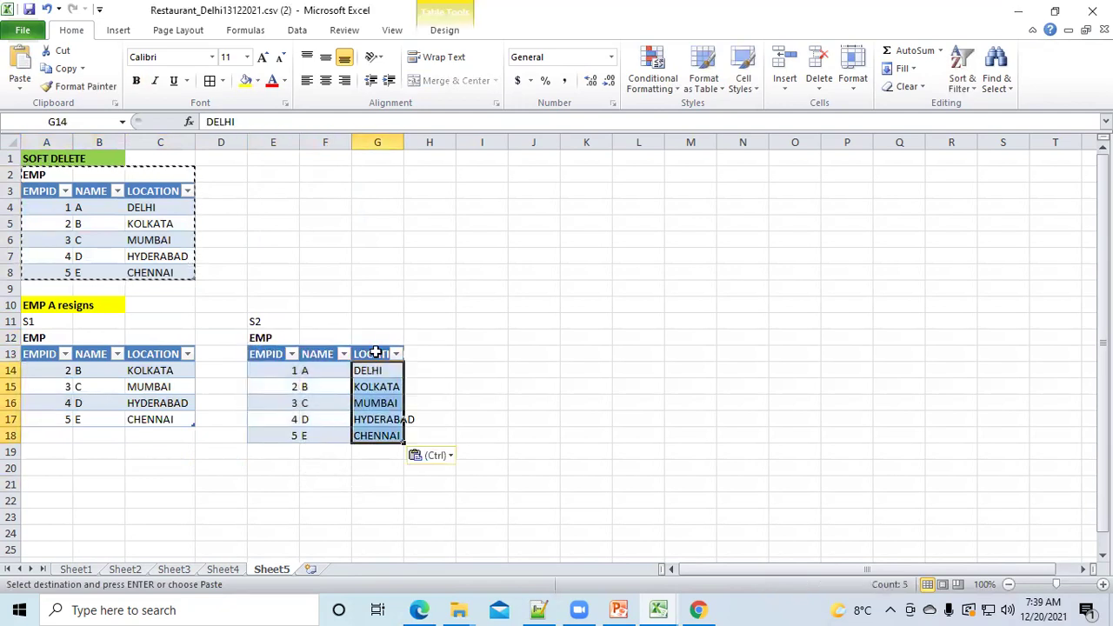
click(370, 375)
click(426, 352)
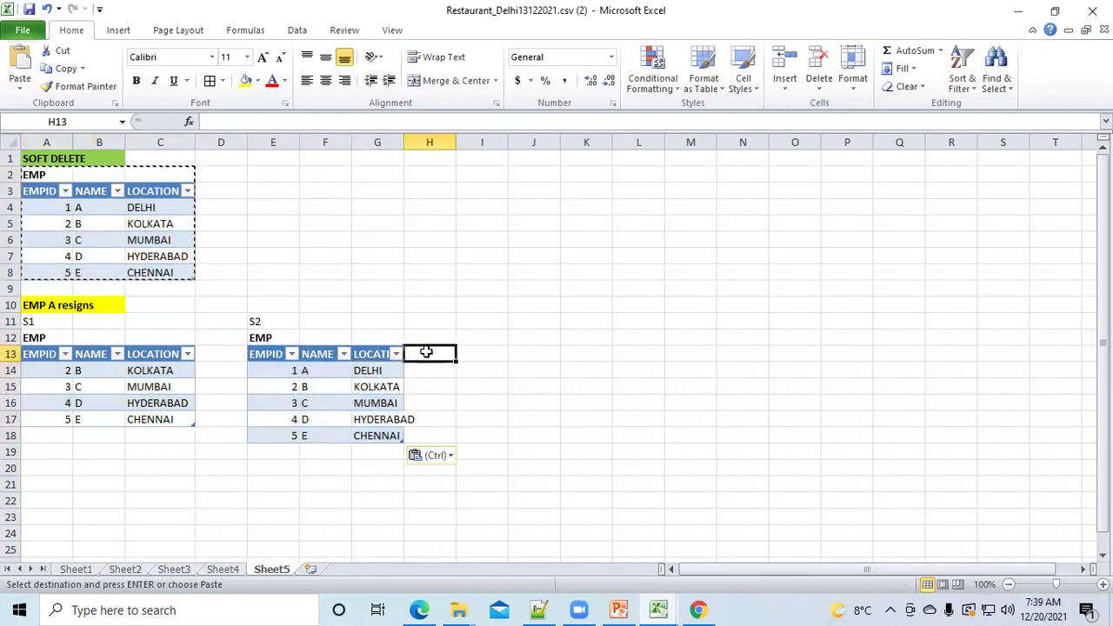
text(FLA)
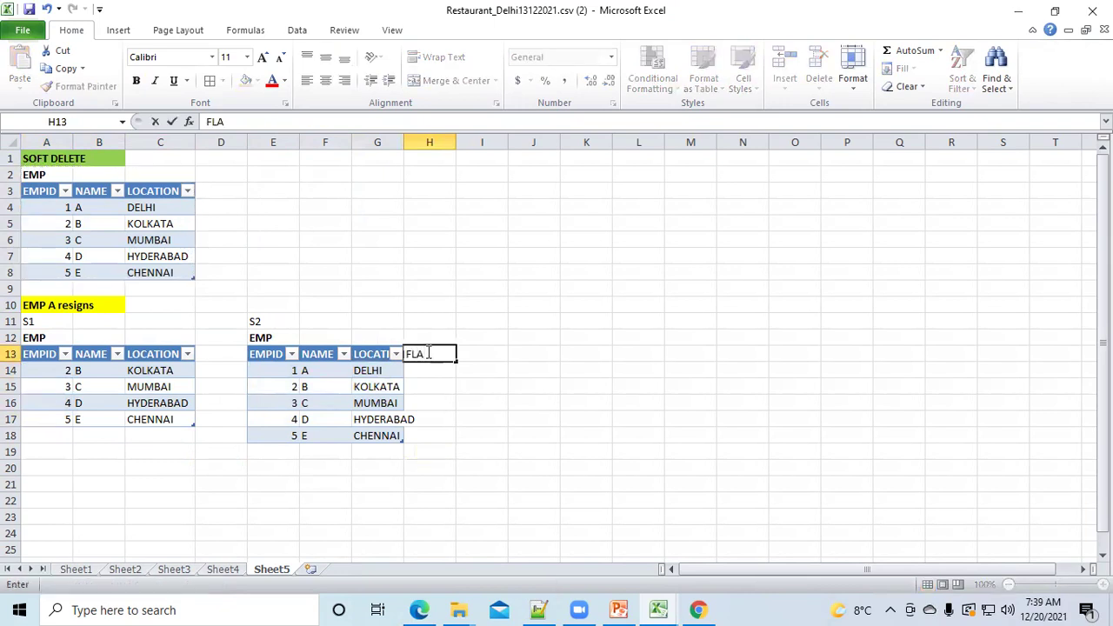
text(G)
click(435, 431)
Set FLAG to N for employee A and Y for employees B to E, and autofit the S2 table's LOCATION column.
click(422, 369)
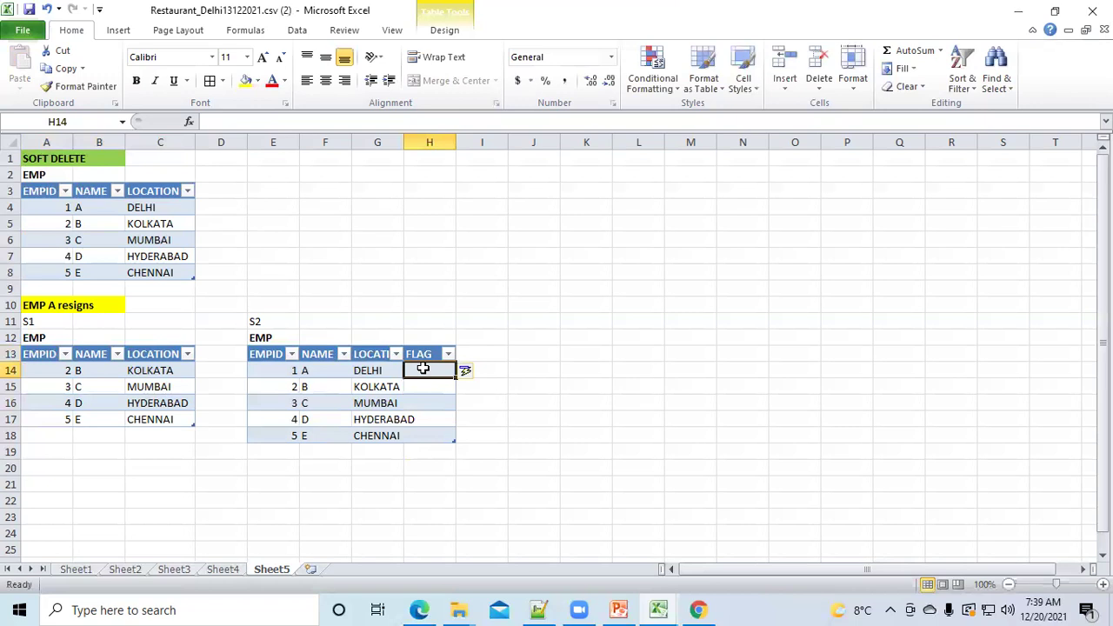
text(N)
key(ctrl+Return)
click(430, 386)
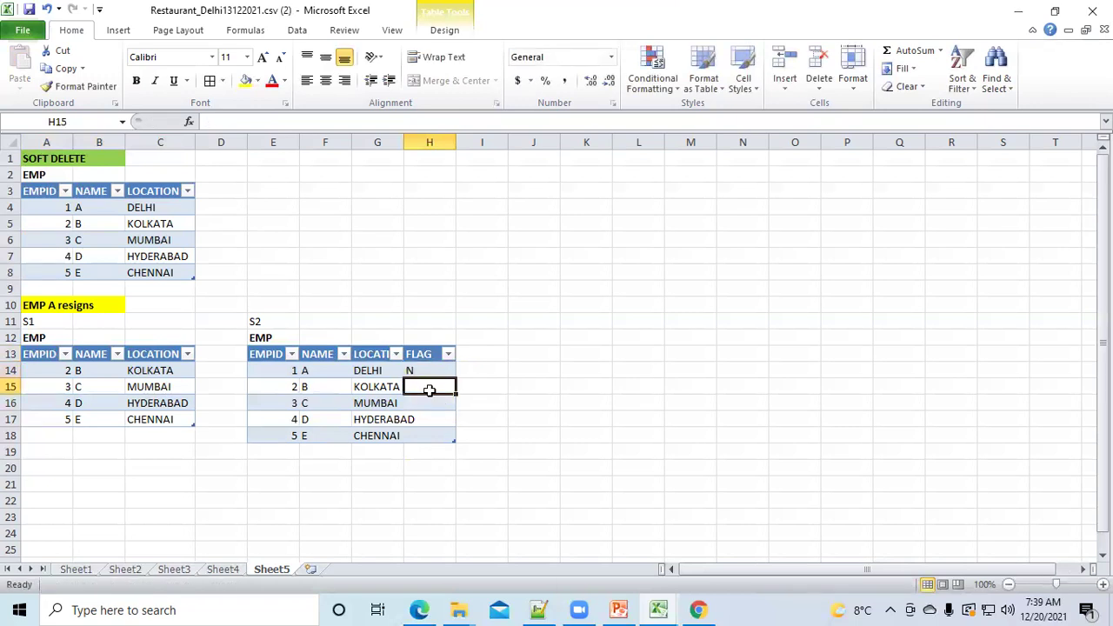
text(Y)
click(430, 417)
click(441, 390)
drag(454, 394, 459, 449)
key(Left)
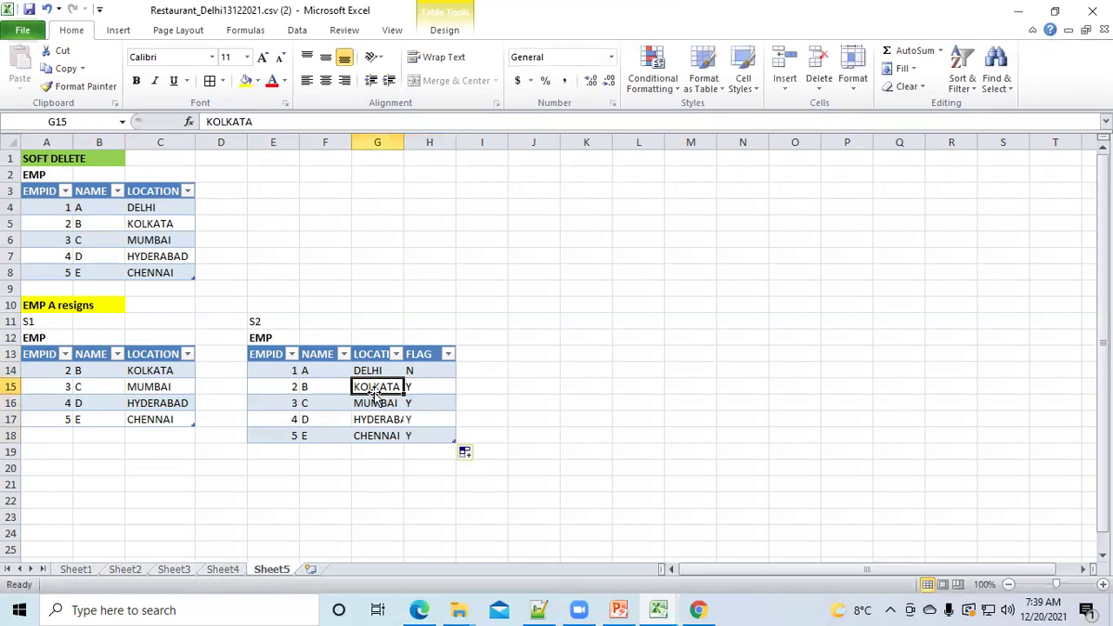
double_click(404, 142)
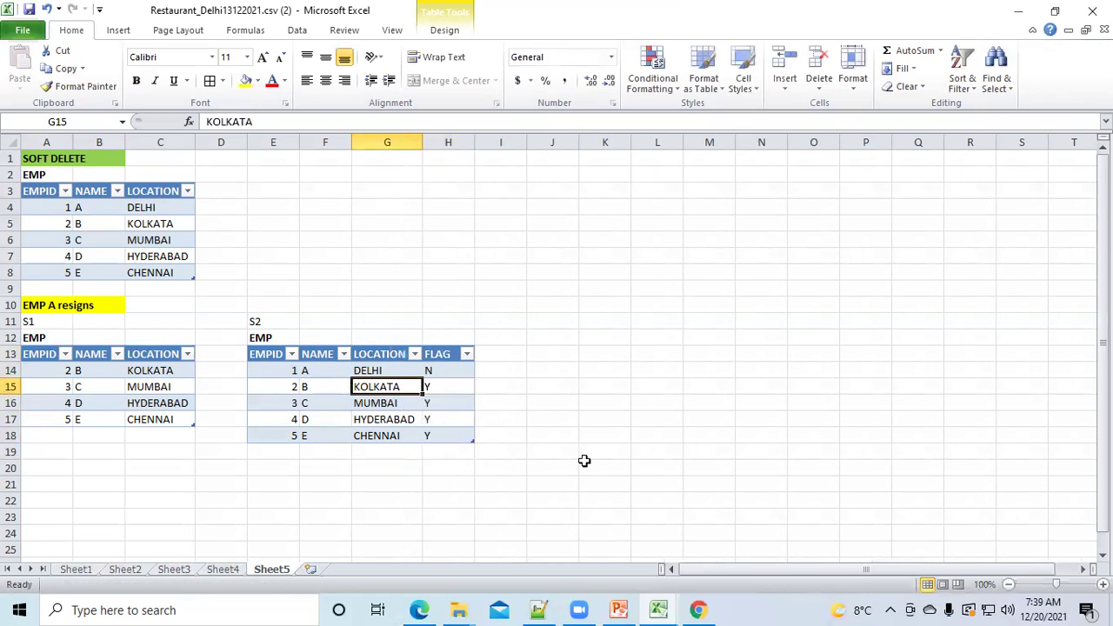
Add FROMDATE and TODATE columns in I13 and J13 of the S2 table.
click(500, 353)
text(FROMDATE)
key(Tab)
text(TODAT)
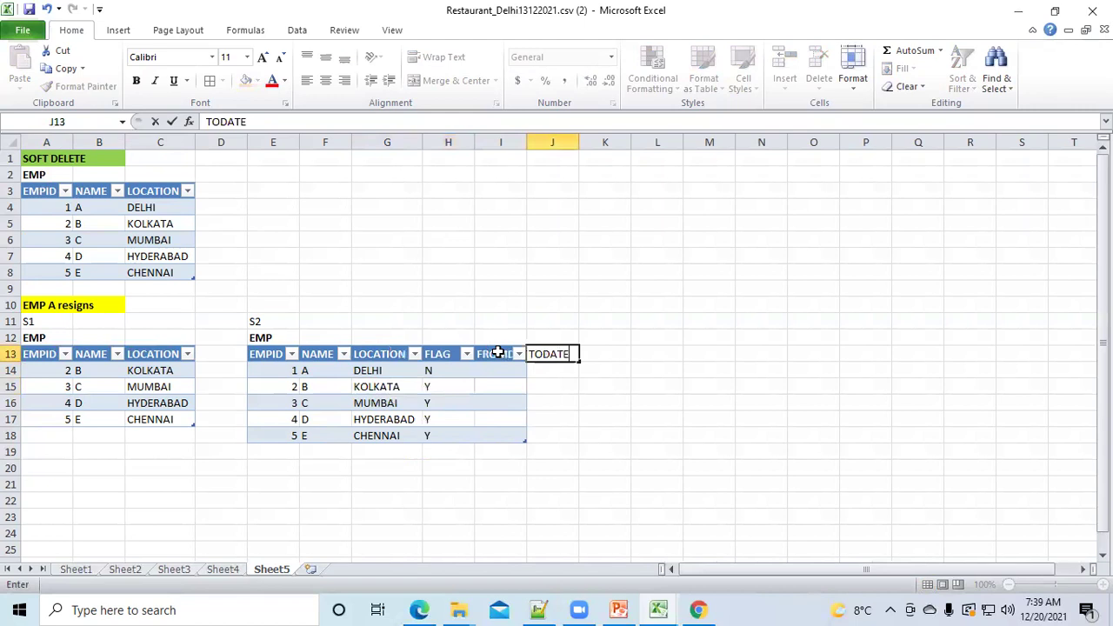
click(482, 412)
Enter 20012021 as FROMDATE and 20122021 as TODATE for employee A in the S2 table.
click(500, 368)
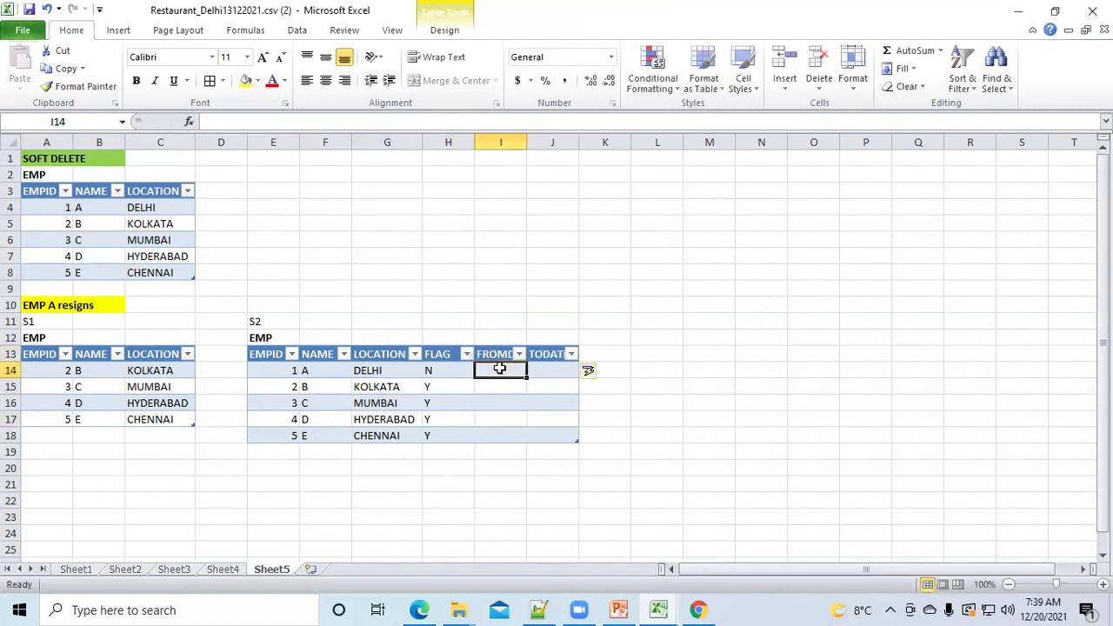
text(20012021)
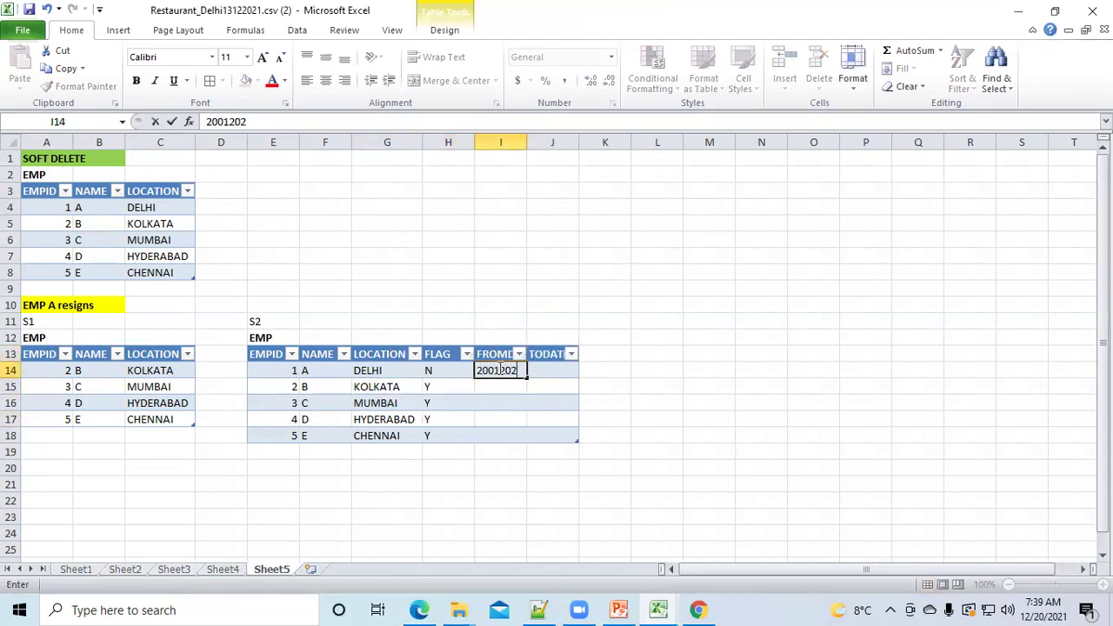
click(559, 367)
text(201220)
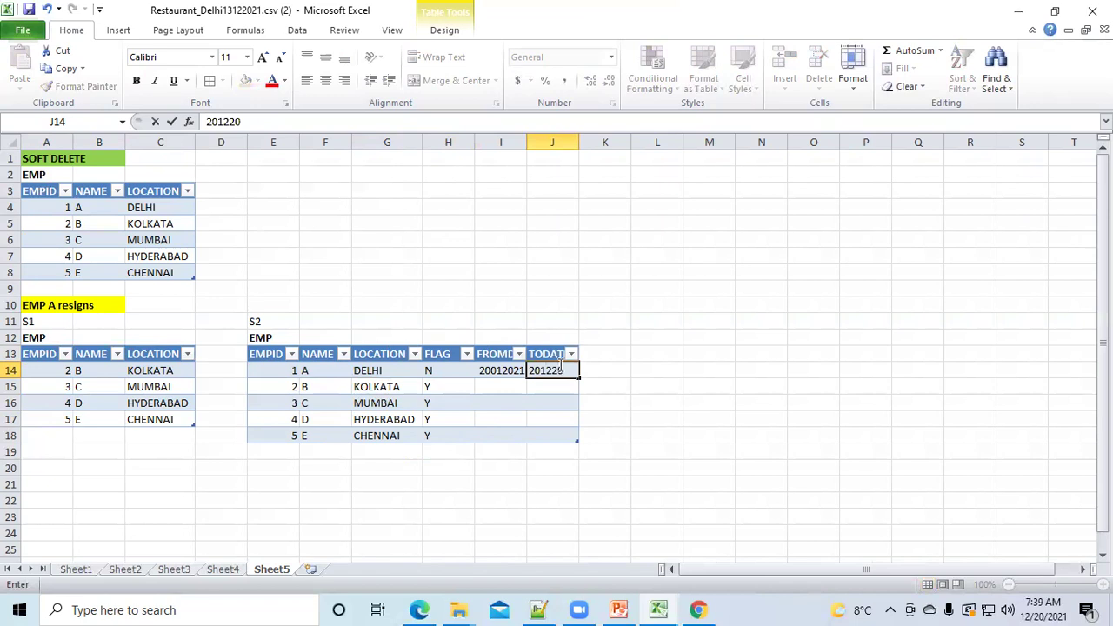
text(21)
click(514, 435)
Fill the FROMDATE value from I14 down to I18 as an increasing series.
click(500, 370)
drag(528, 376, 518, 443)
click(548, 457)
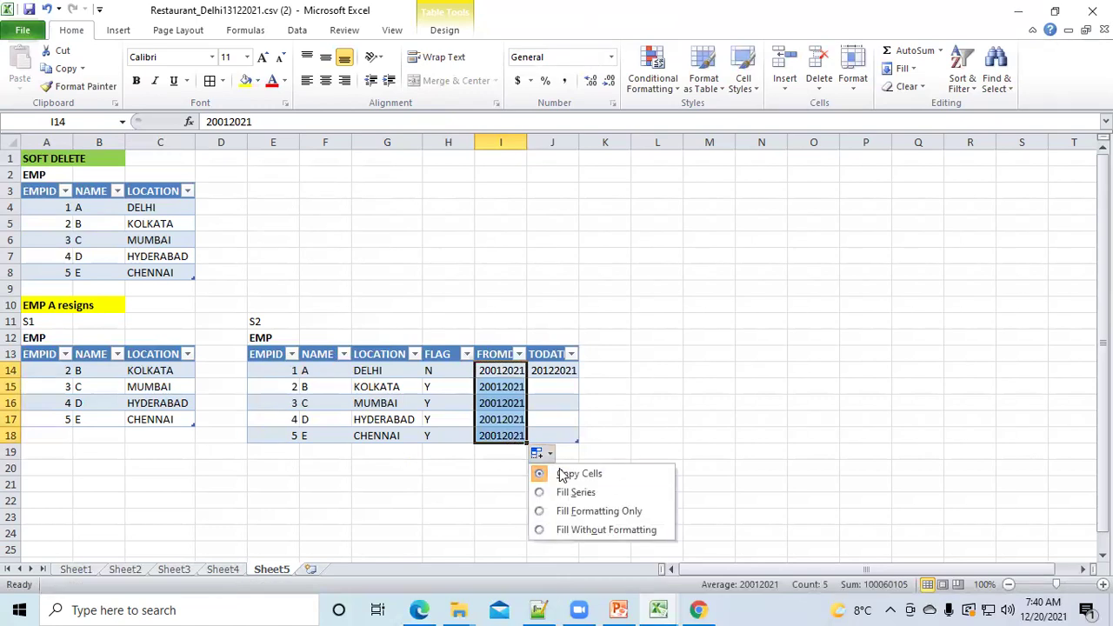
click(562, 490)
click(661, 404)
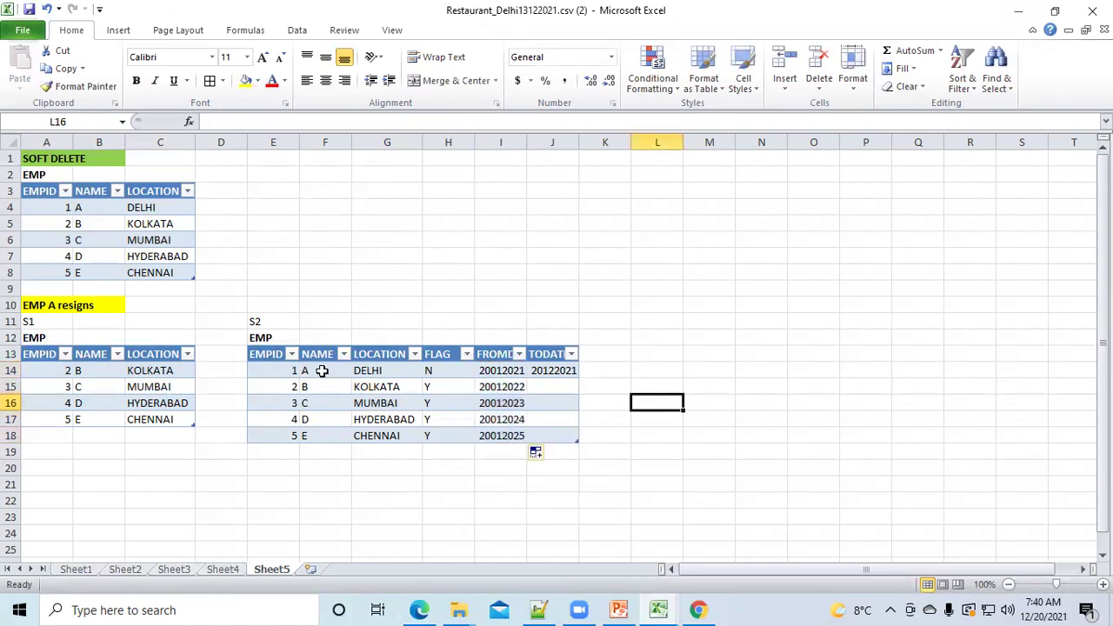
Fill employee A's EMPID, NAME and LOCATION cells (E14:G14) in the S2 table with red.
click(259, 320)
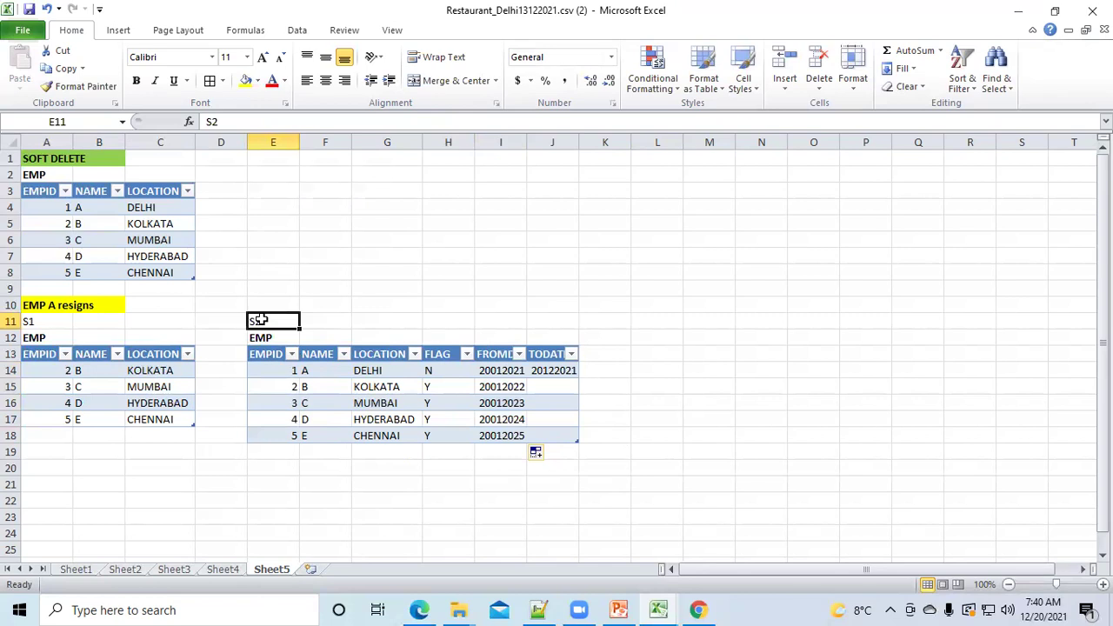
click(279, 371)
click(306, 371)
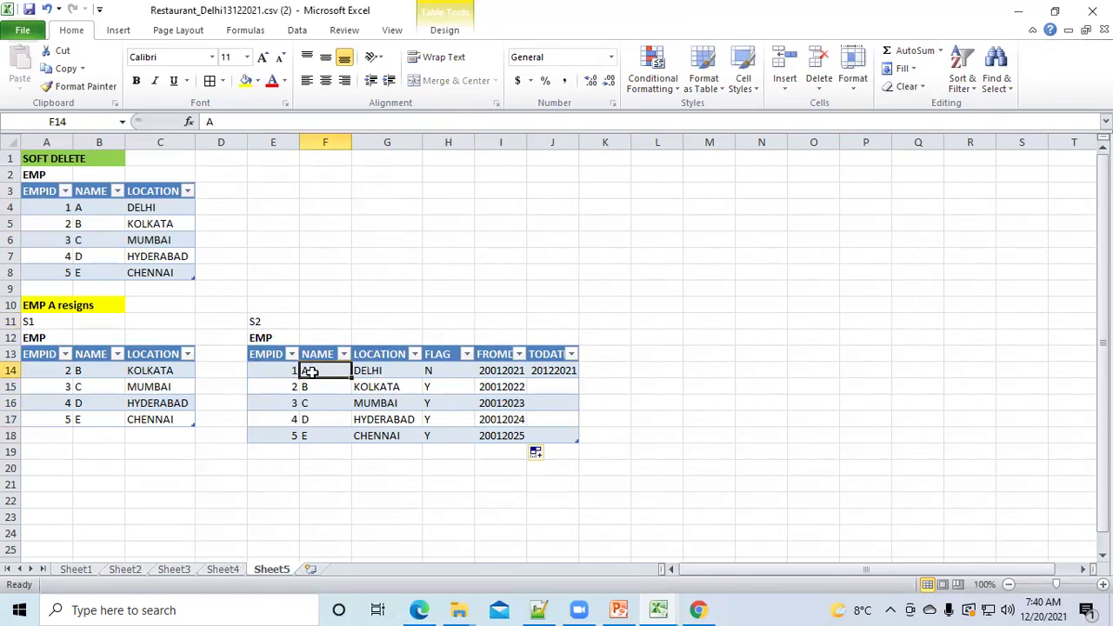
drag(287, 372, 361, 371)
drag(387, 371, 387, 371)
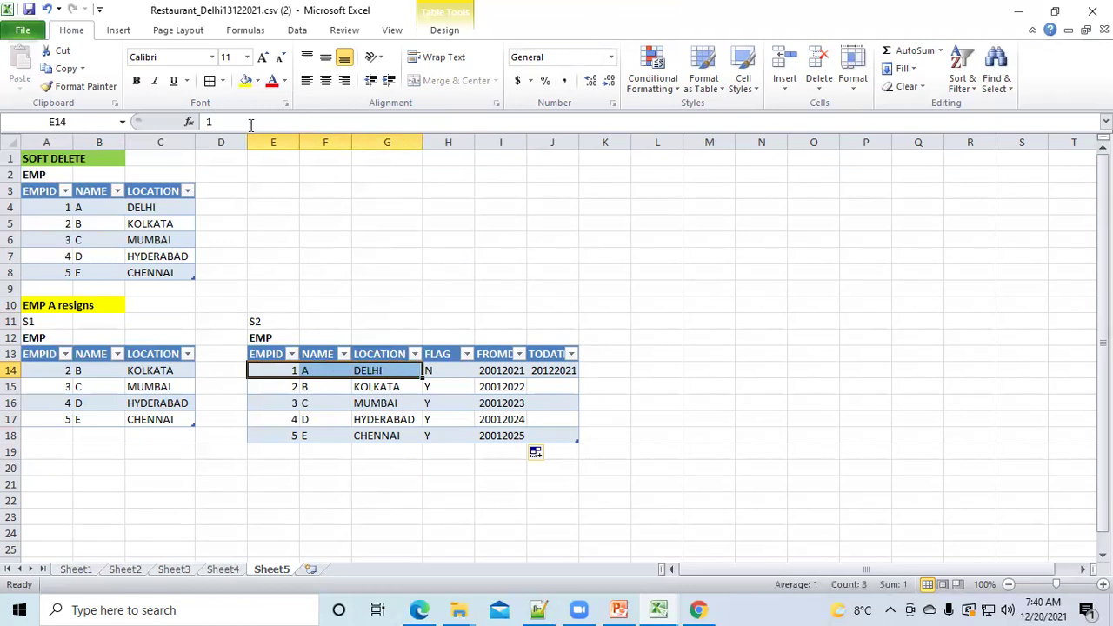
click(257, 81)
click(264, 202)
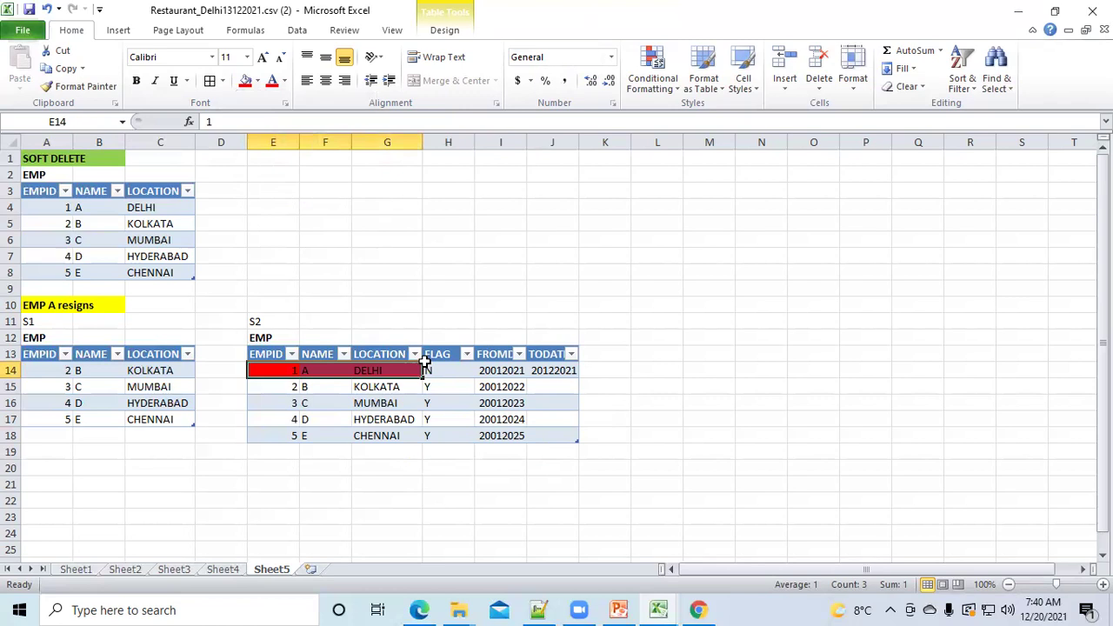
click(435, 370)
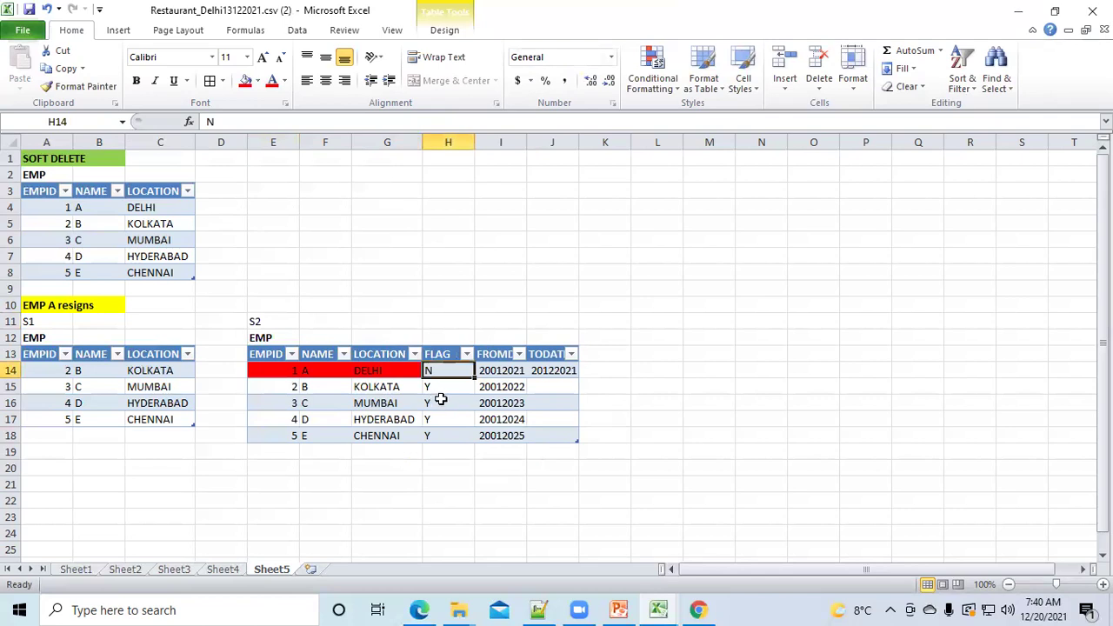
Widen columns I and J so the FROMDATE and TODATE headers fit in the S2 table.
click(493, 354)
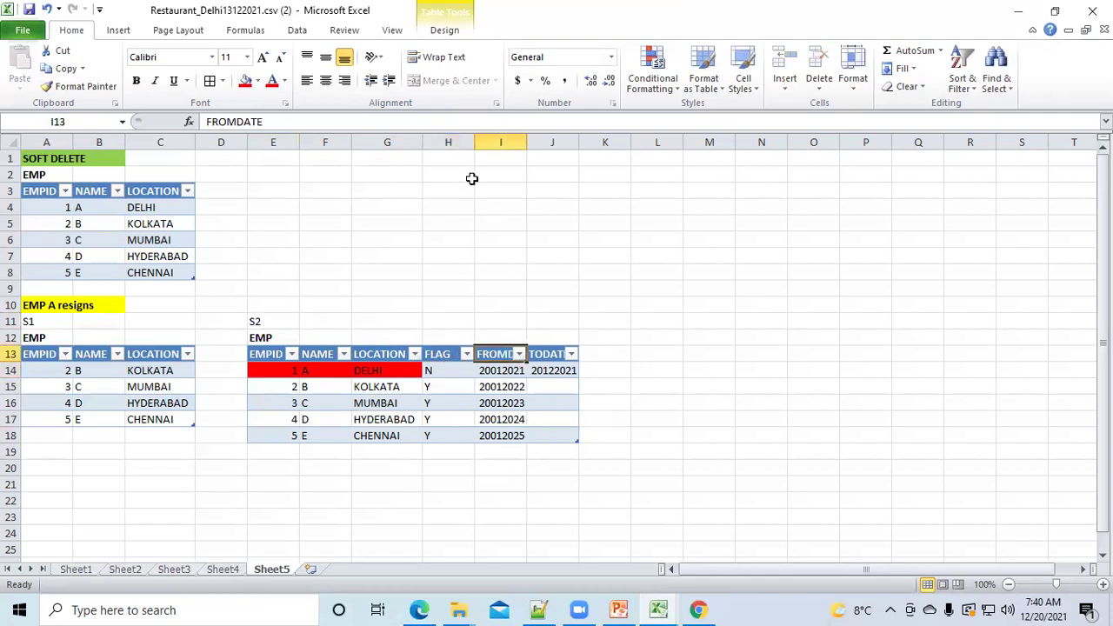
drag(528, 141, 527, 142)
double_click(527, 142)
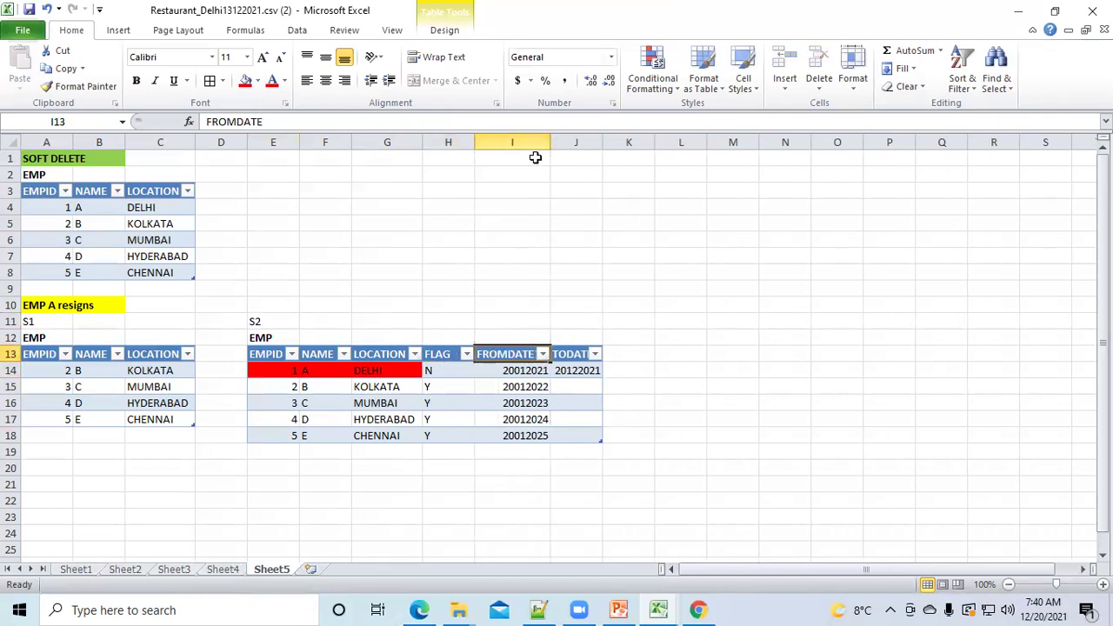
double_click(604, 142)
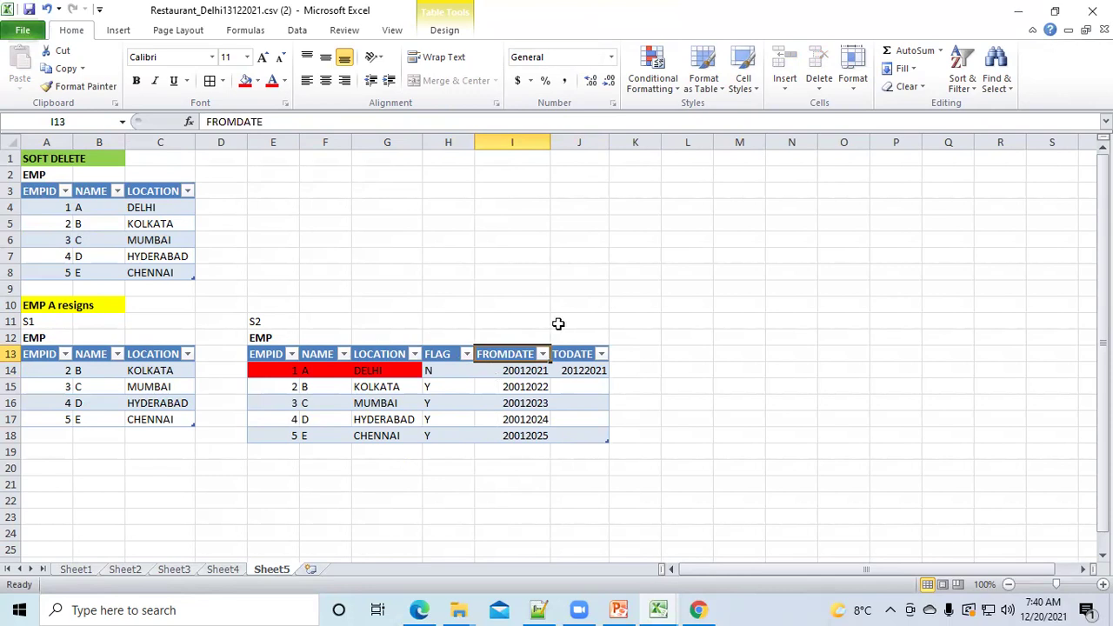
Compare the S1 and S2 tables, examining how each one treats resigned employee A's record.
click(33, 323)
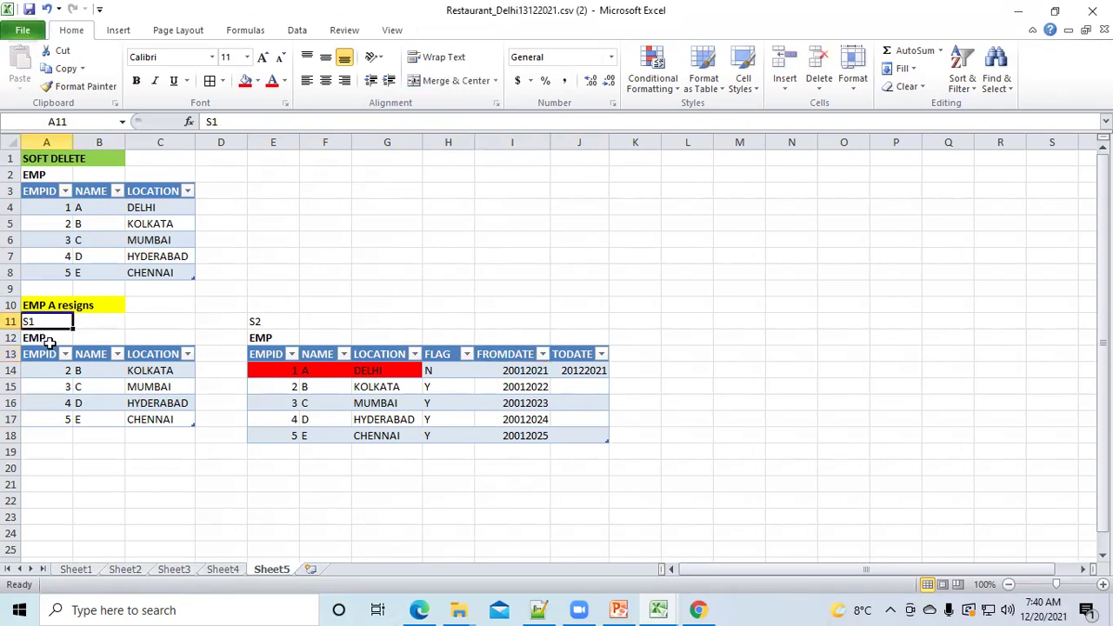
click(293, 370)
drag(310, 371, 366, 369)
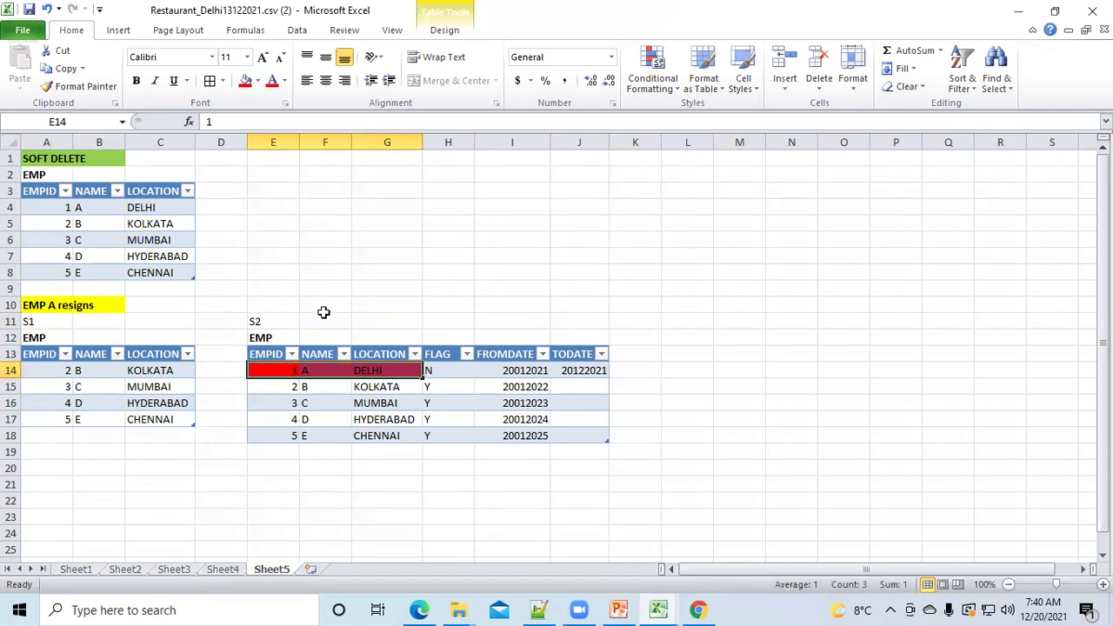
click(38, 322)
click(258, 322)
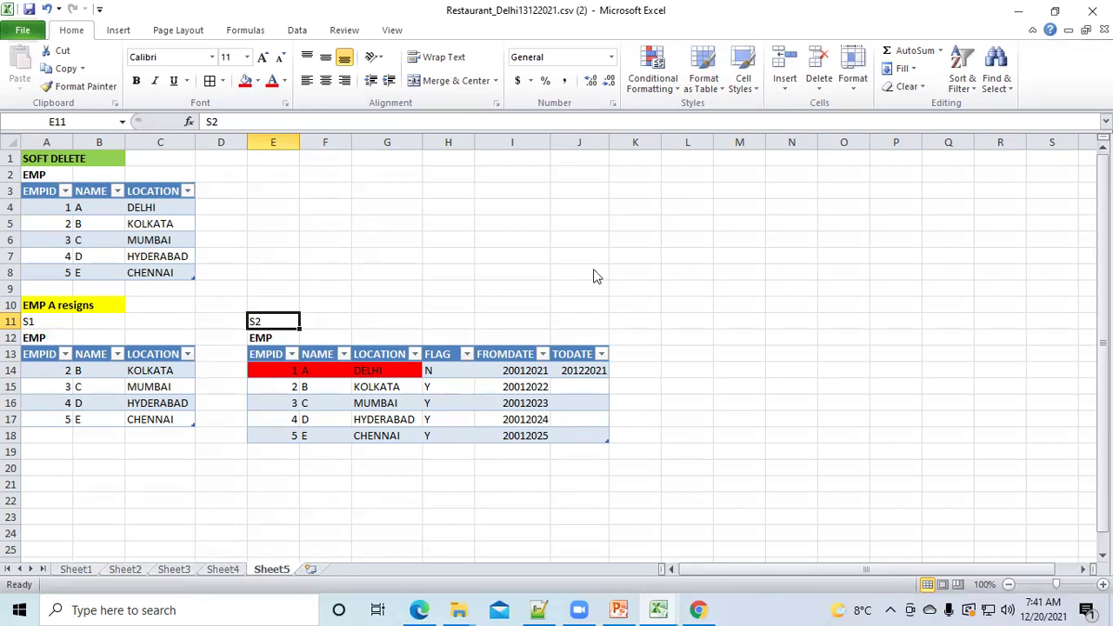
click(451, 319)
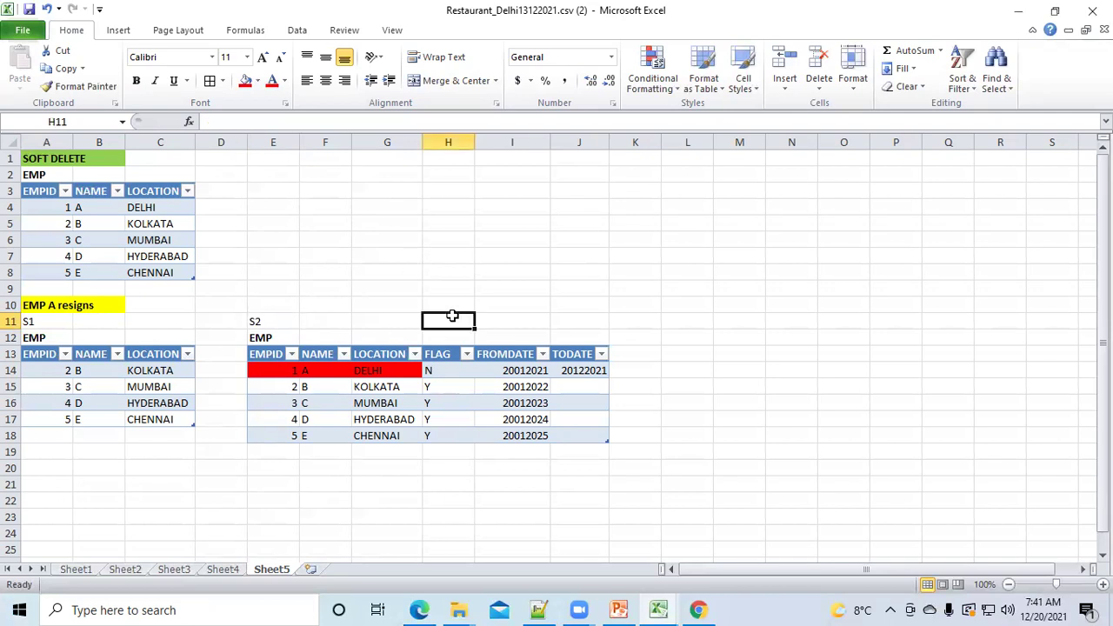
click(29, 322)
click(252, 321)
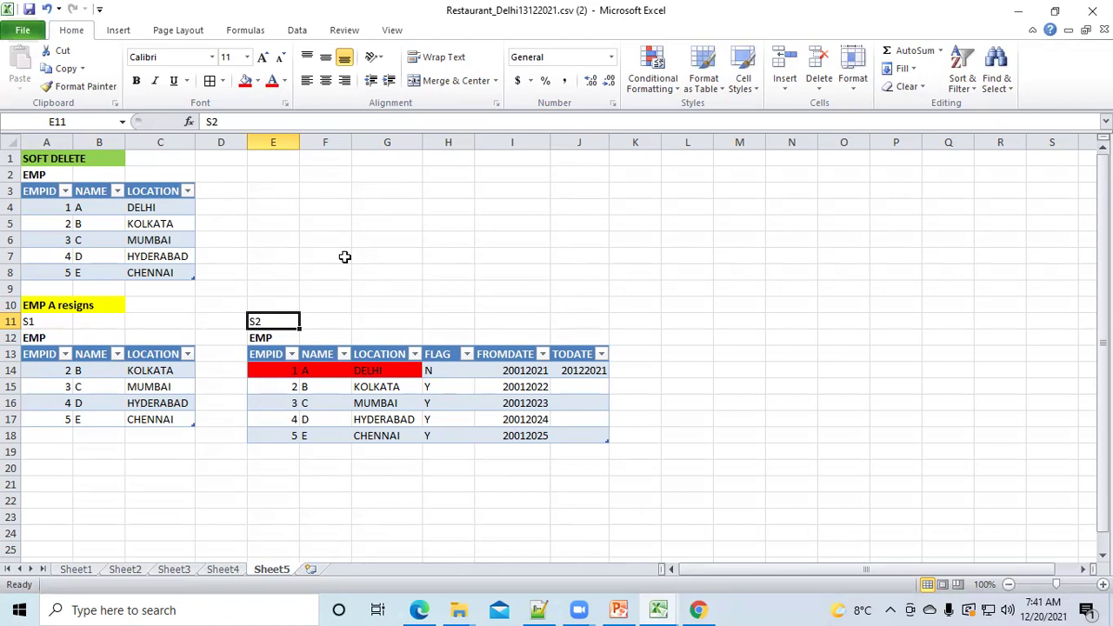
click(323, 320)
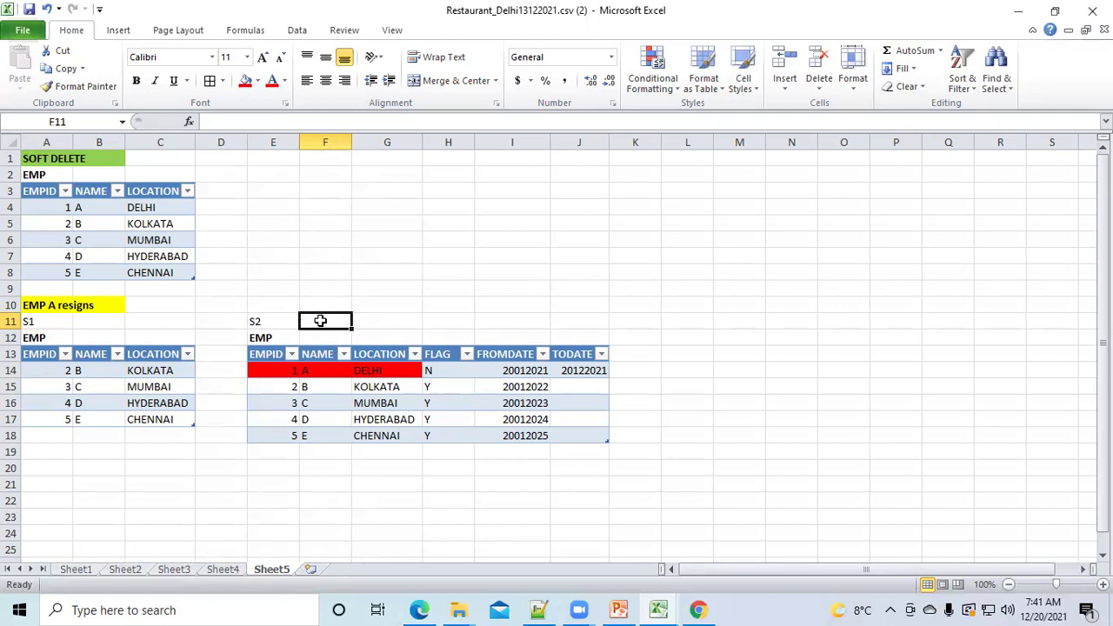
click(281, 372)
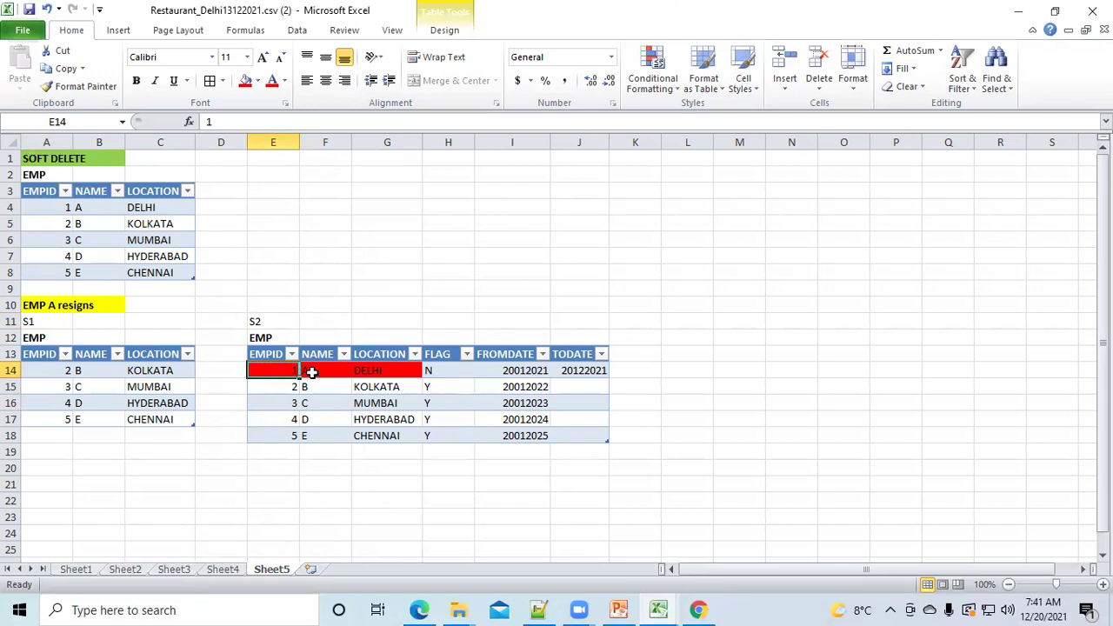
click(295, 451)
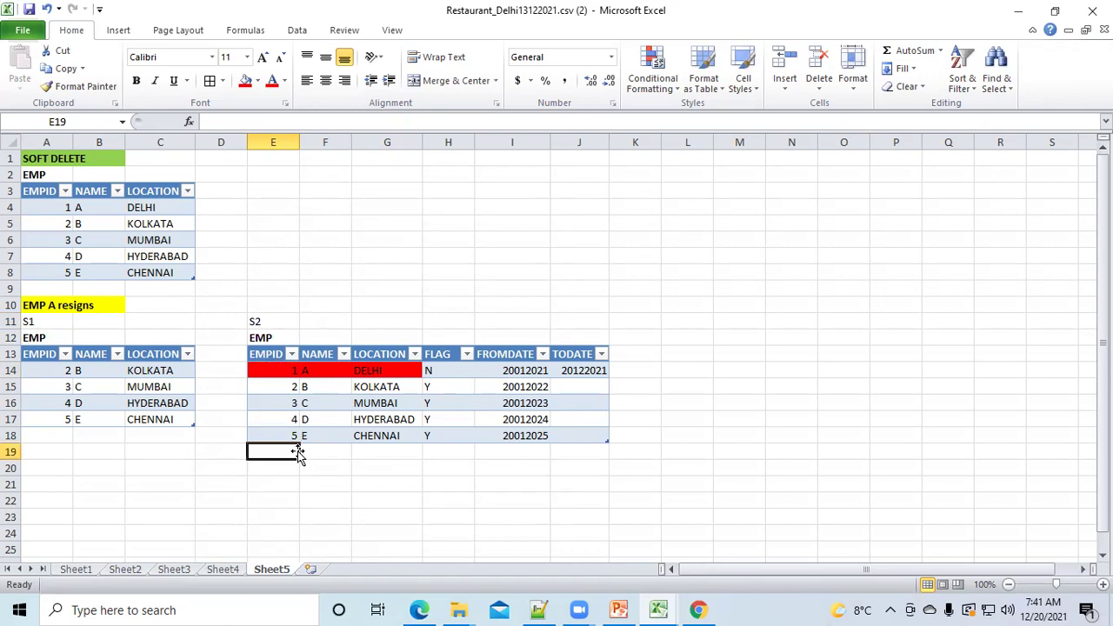
click(287, 370)
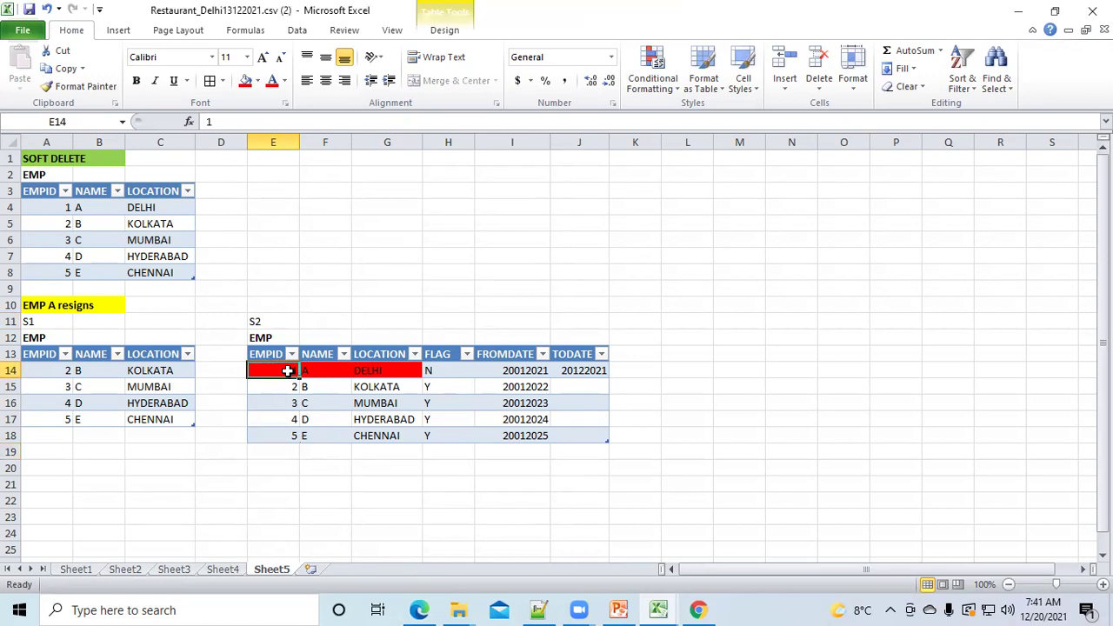
click(366, 371)
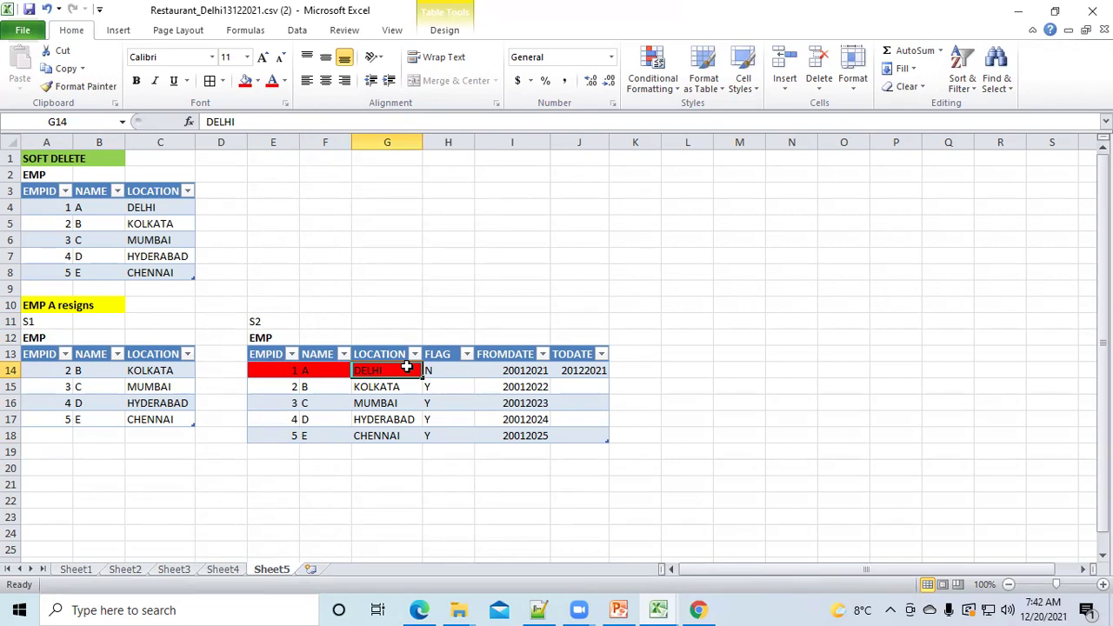
Fill employee A's FLAG cell (H14) in the S2 table with red.
click(283, 370)
click(345, 371)
click(369, 373)
click(444, 370)
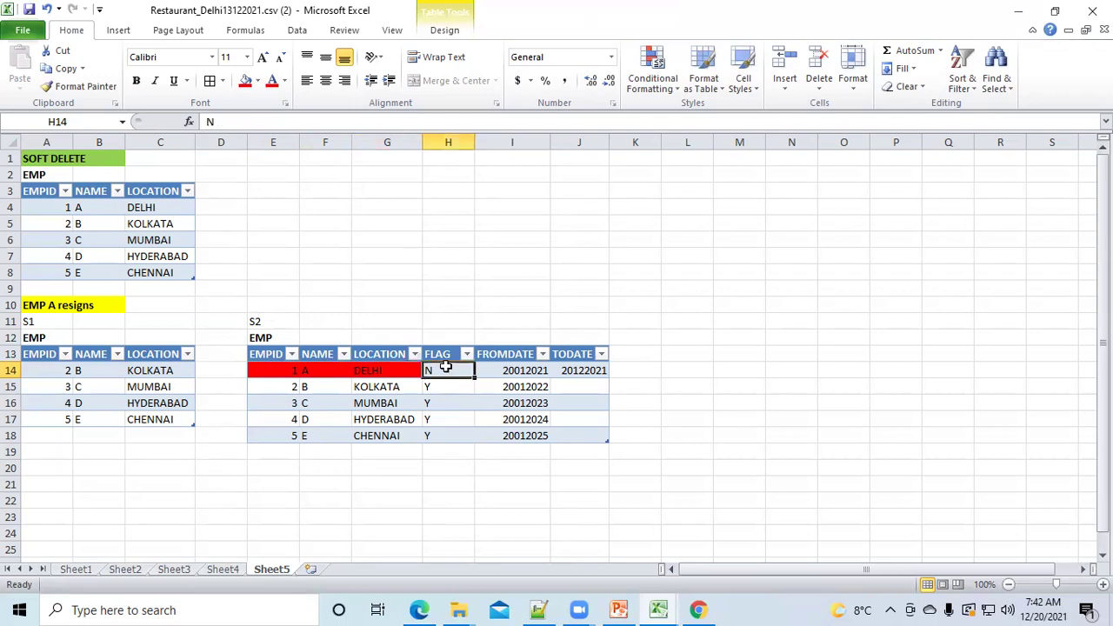
click(247, 82)
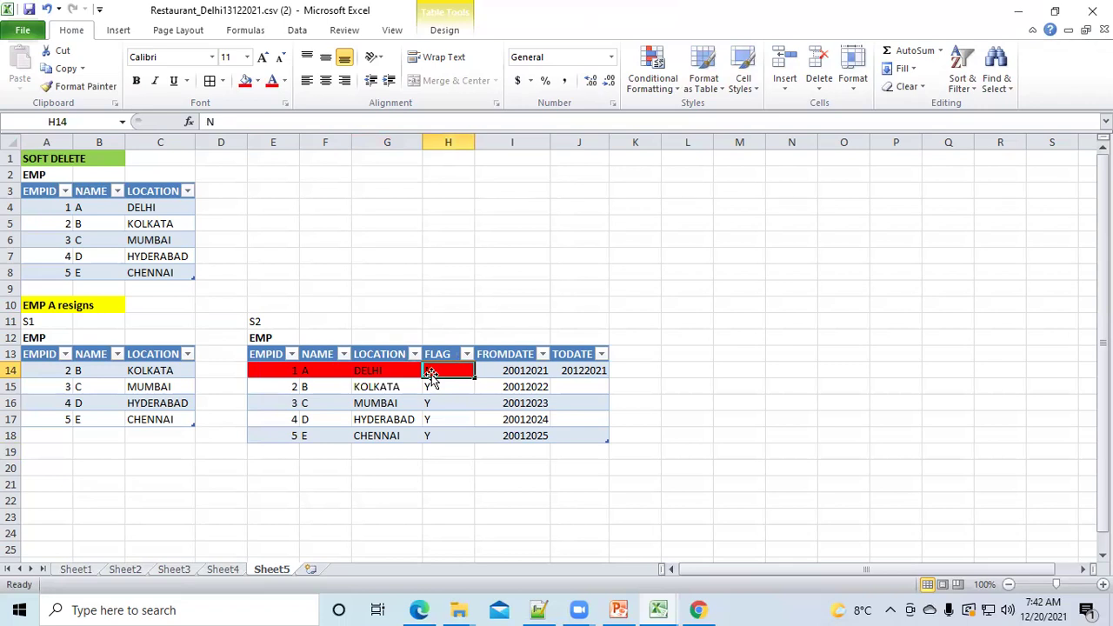
Review employee A's FROMDATE and TODATE in the S2 table and the TODATE and FLAG cells of the remaining employees.
click(511, 370)
click(578, 371)
click(514, 372)
click(574, 371)
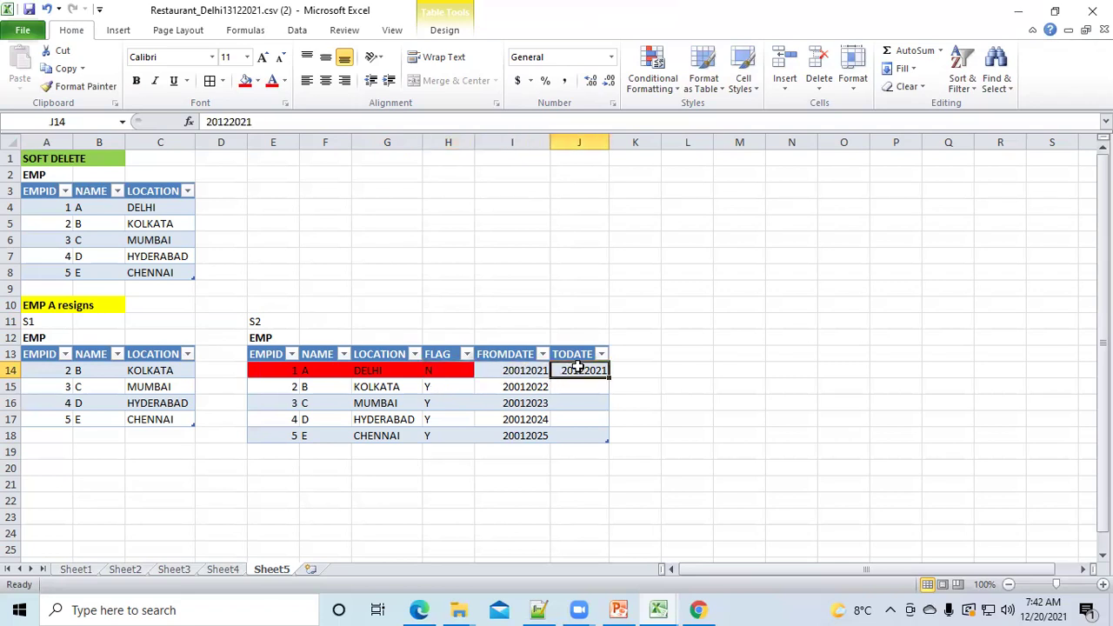
drag(579, 385, 580, 441)
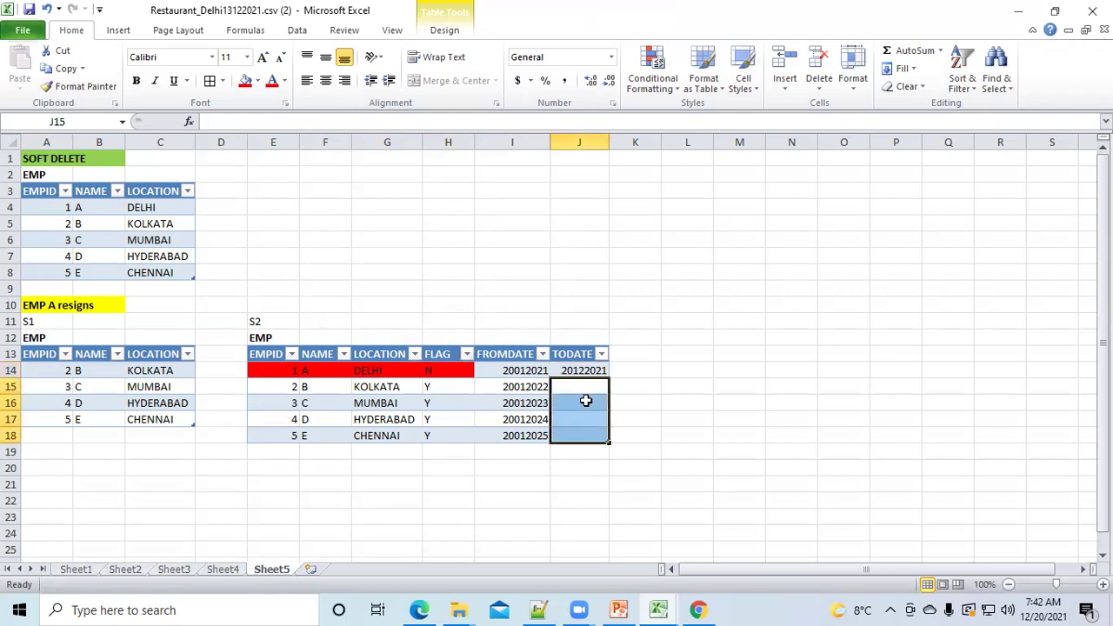
drag(434, 386, 433, 432)
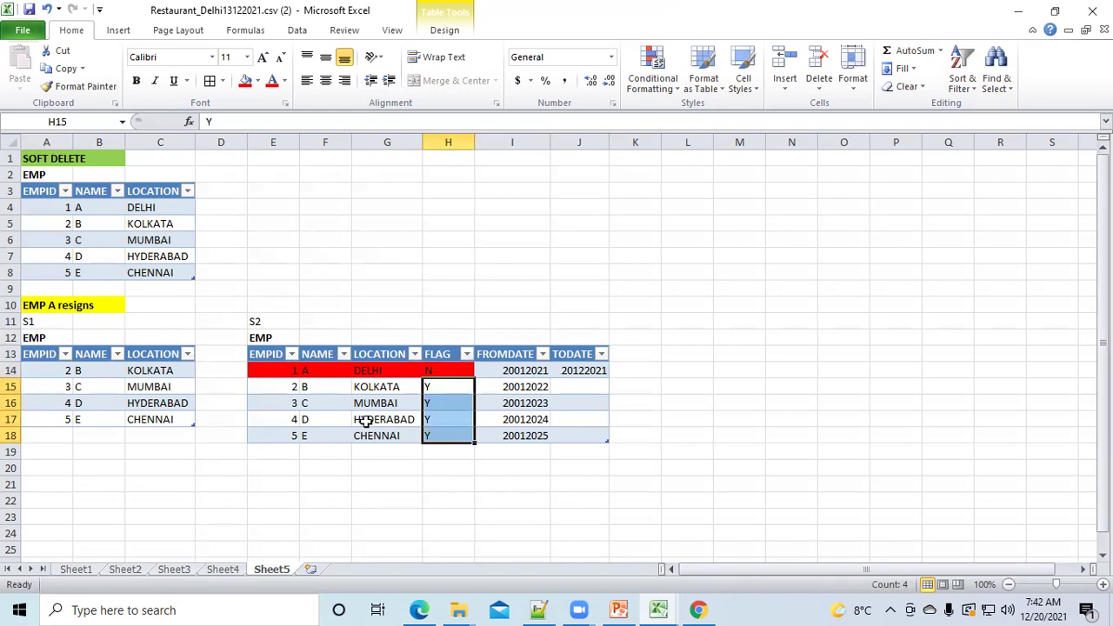
click(282, 388)
click(279, 367)
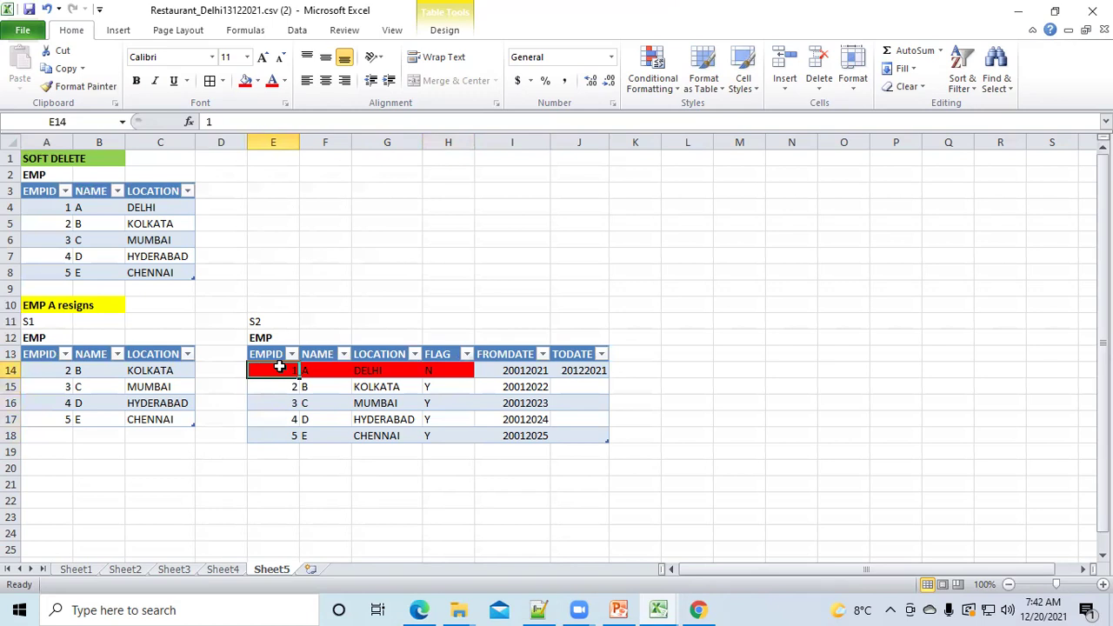
Examine employee A's flagged row in S2 against the S1 records and the SOFT DELETE heading.
click(437, 371)
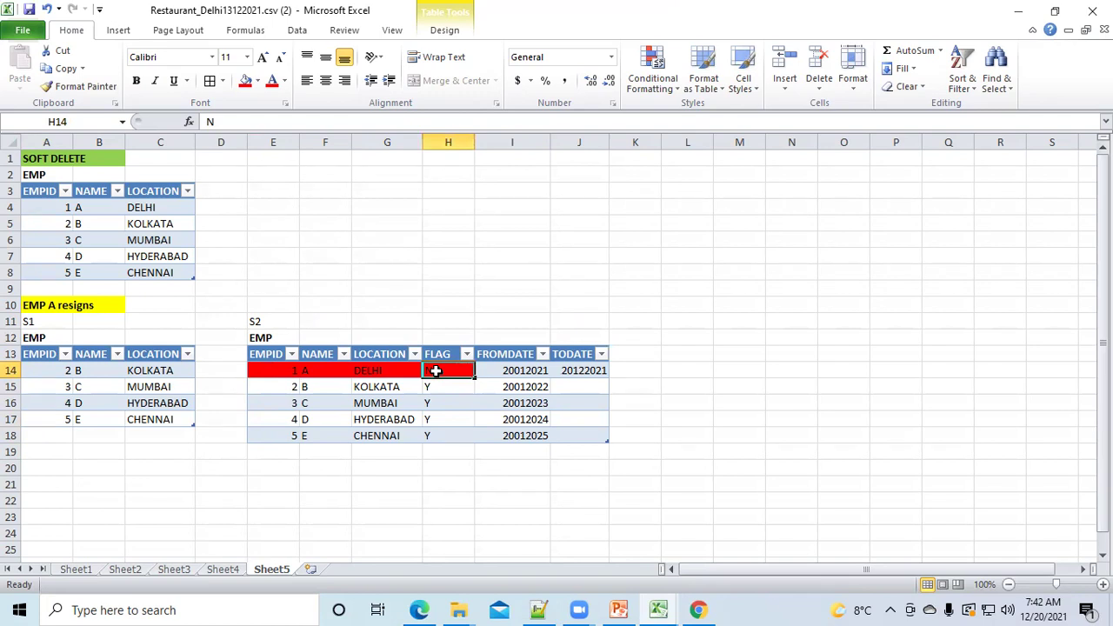
click(303, 371)
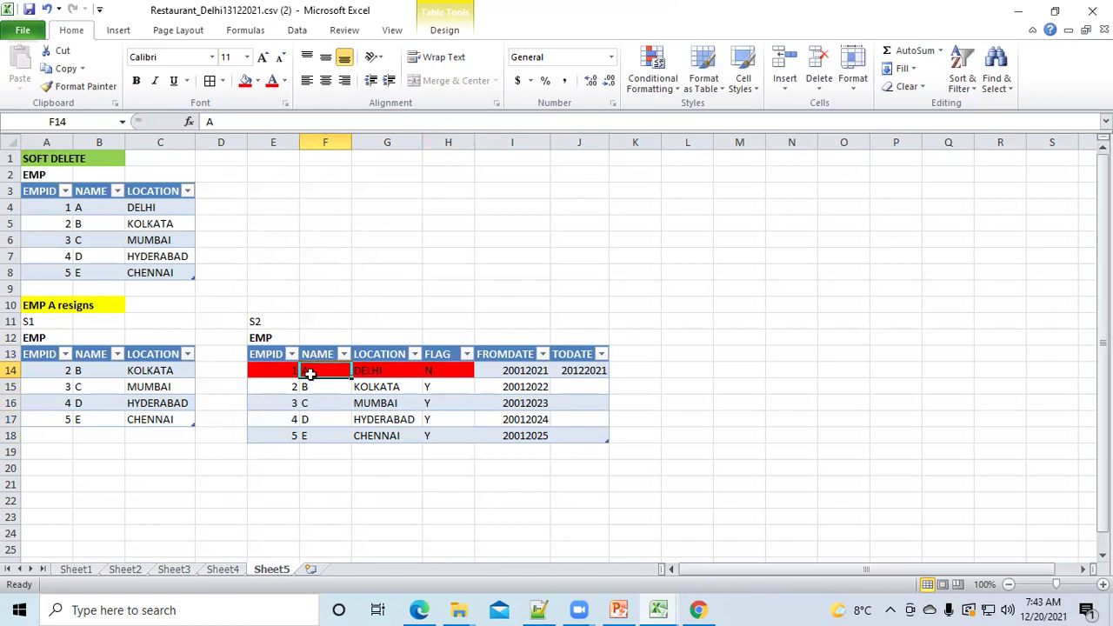
drag(50, 370, 170, 418)
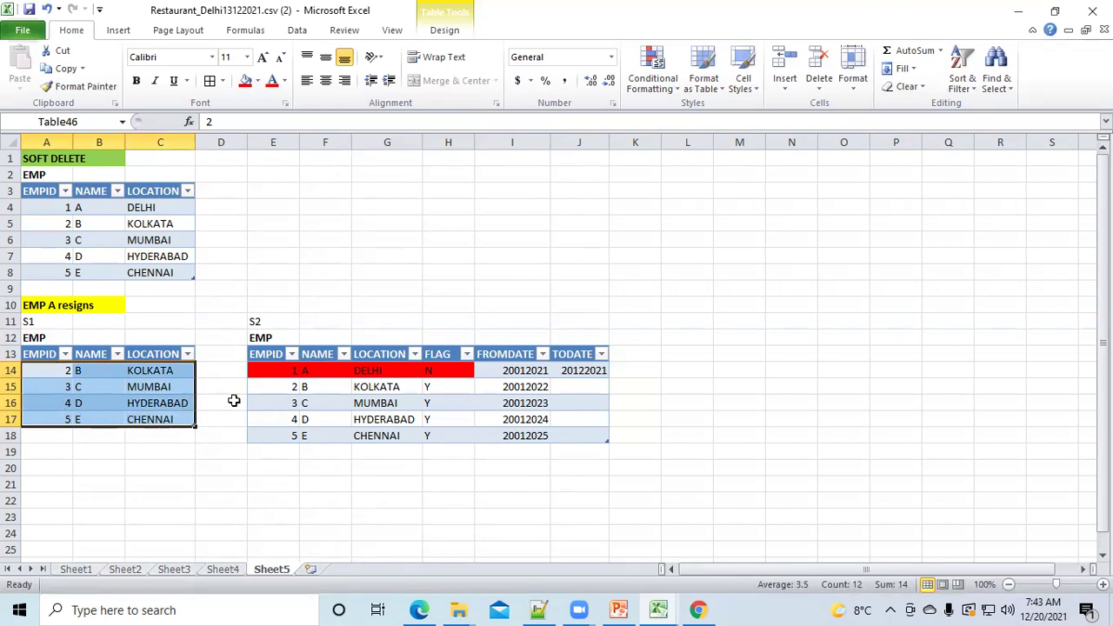
click(312, 289)
click(39, 157)
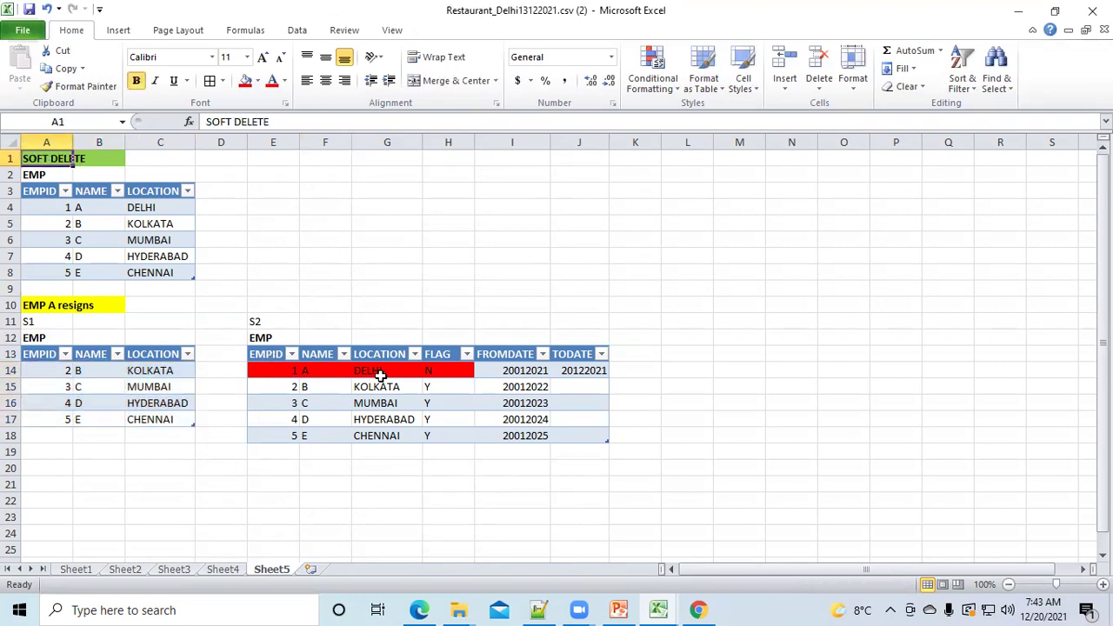
drag(271, 370, 428, 372)
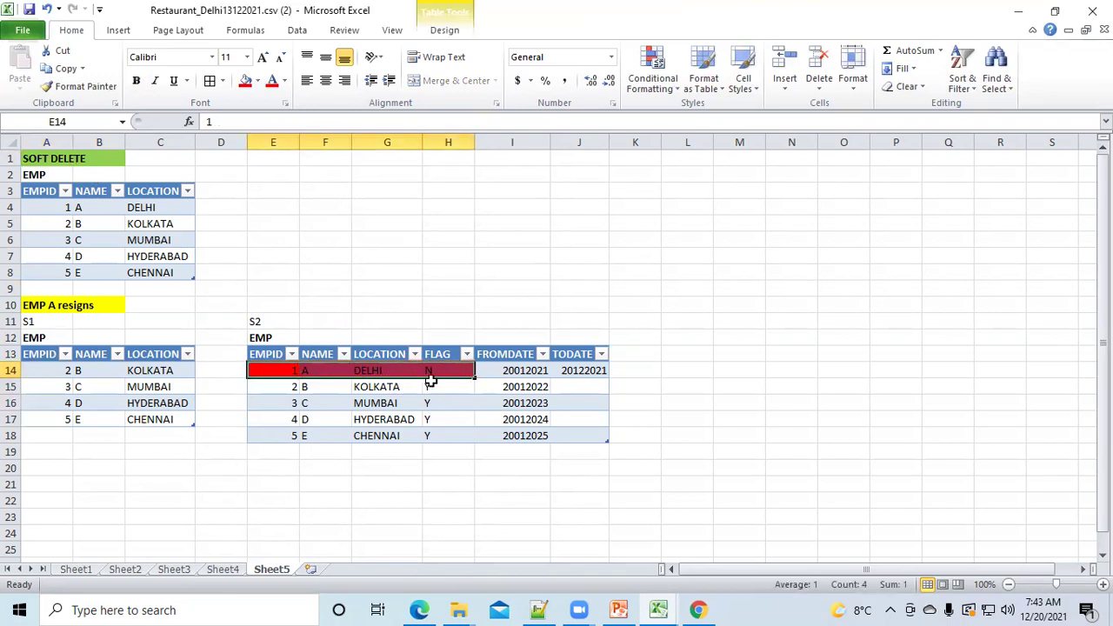
click(441, 375)
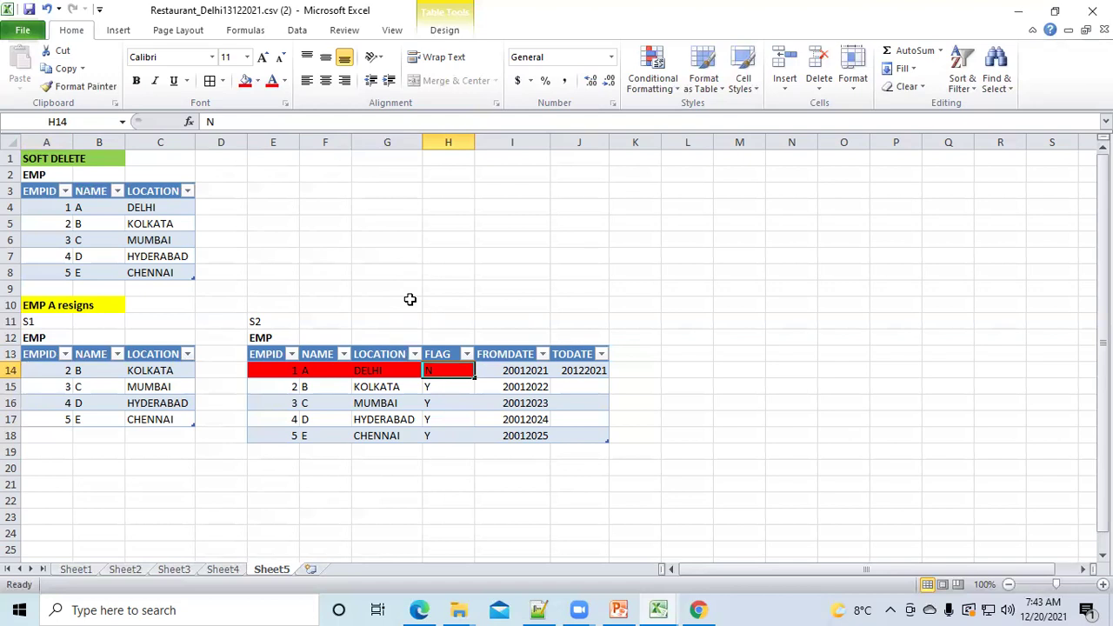
Fill the FLAG, FROMDATE and TODATE headers (H13:J13) in the S2 table with a dark red theme color.
click(443, 354)
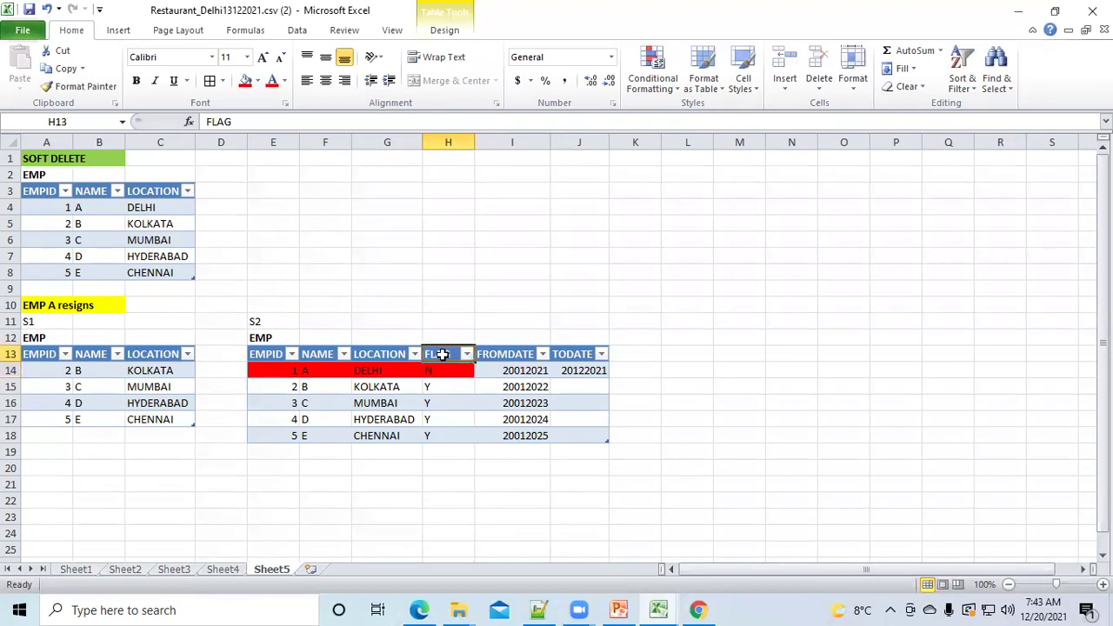
drag(442, 354, 578, 354)
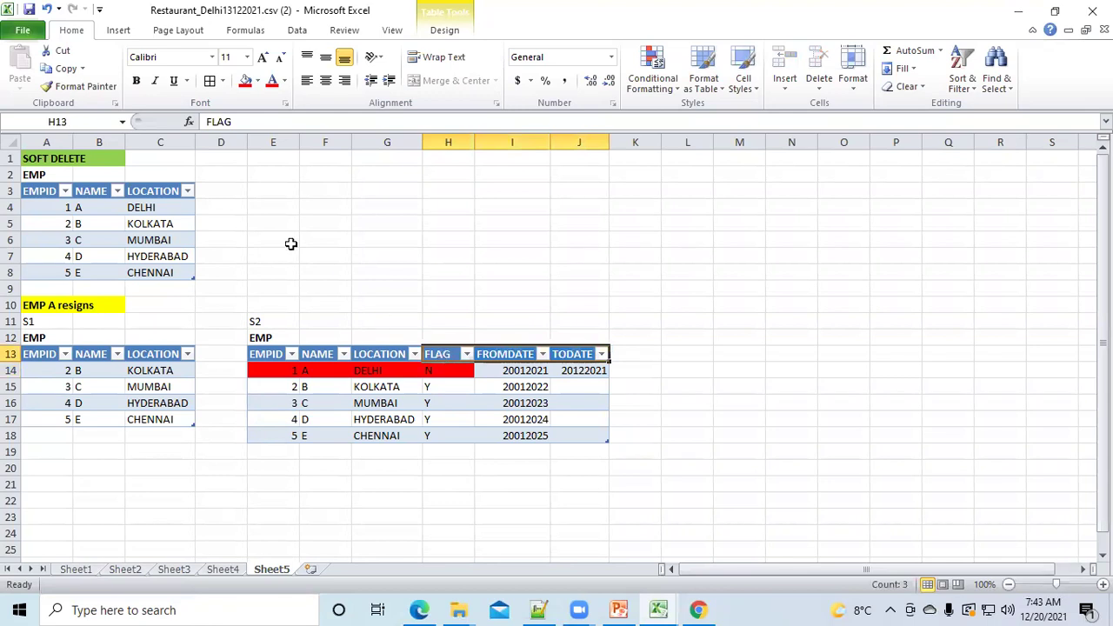
click(258, 81)
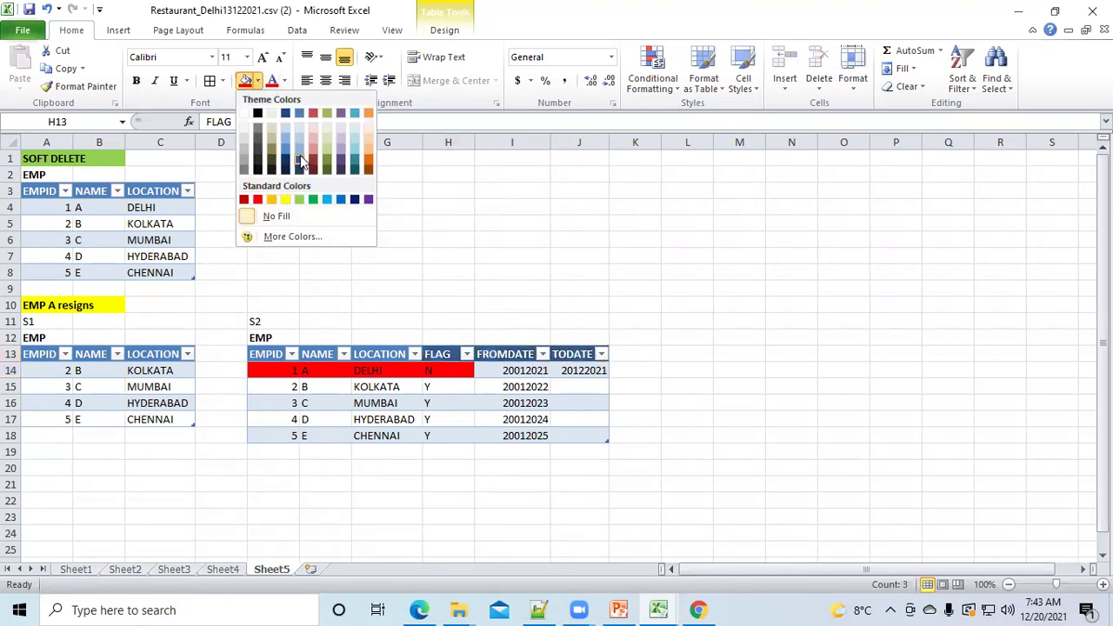
click(311, 158)
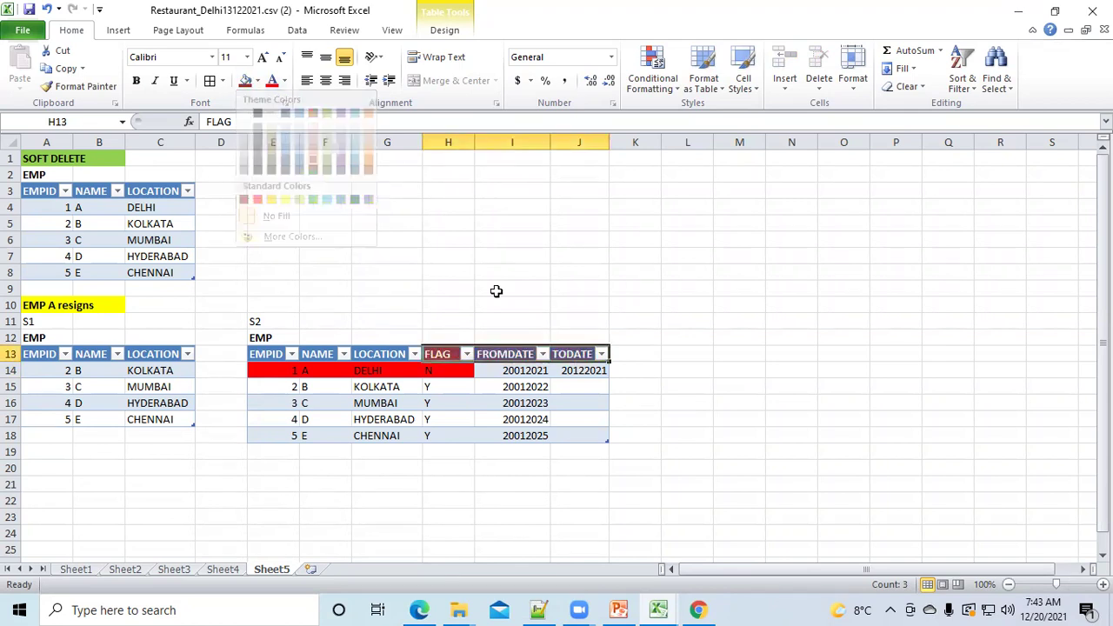
Review how the FLAG, FROMDATE and TODATE columns distinguish employee A from the active employees in the S2 table.
click(441, 370)
drag(392, 372, 295, 370)
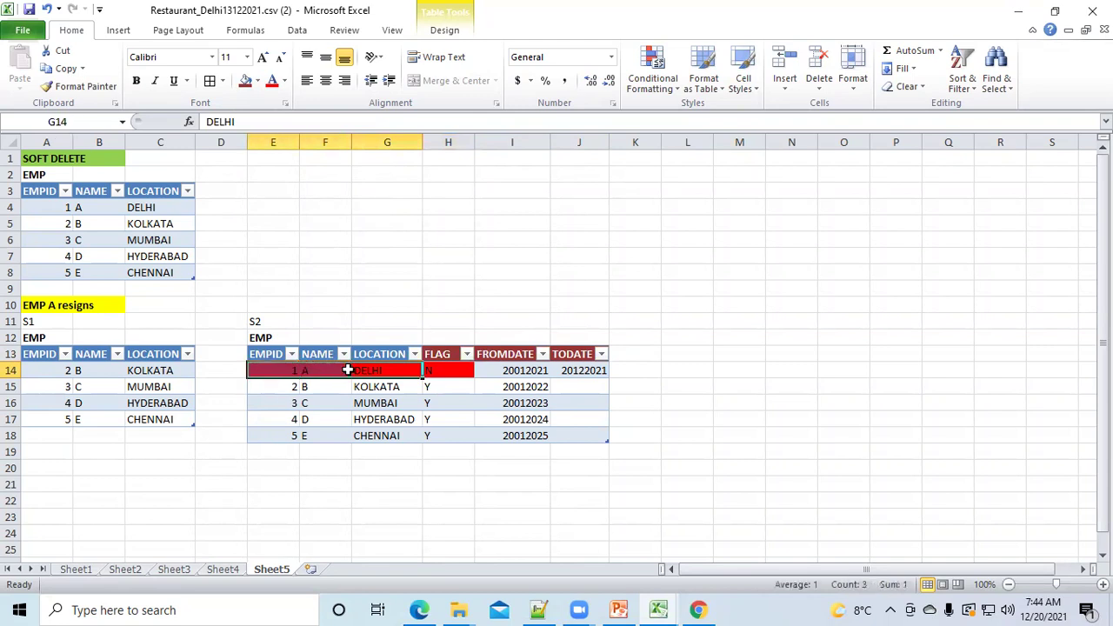
click(429, 371)
drag(433, 387, 289, 432)
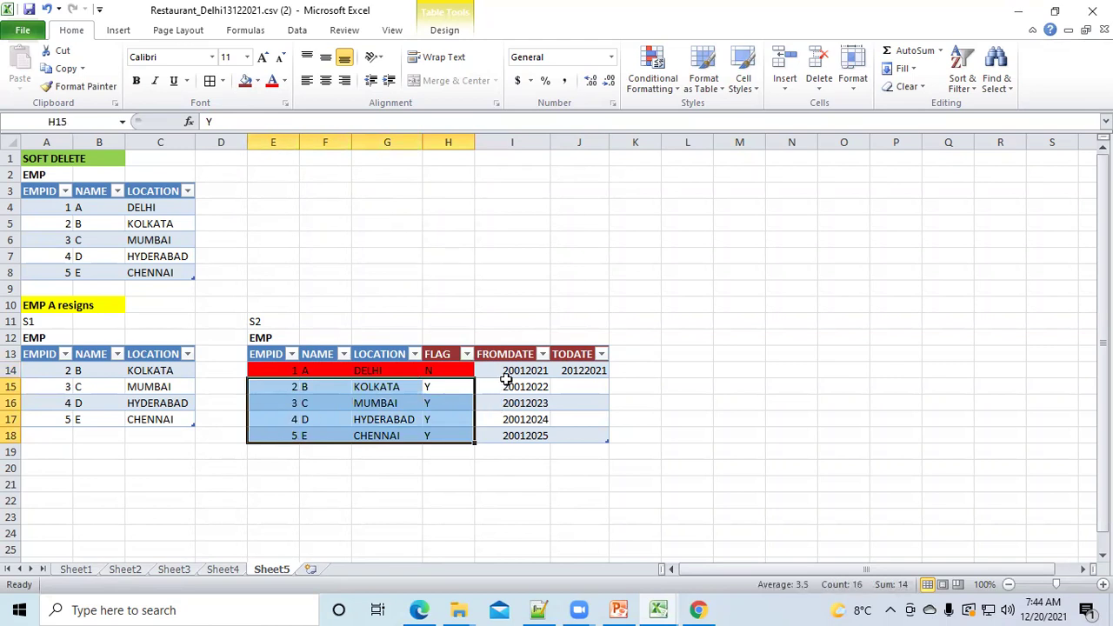
click(507, 381)
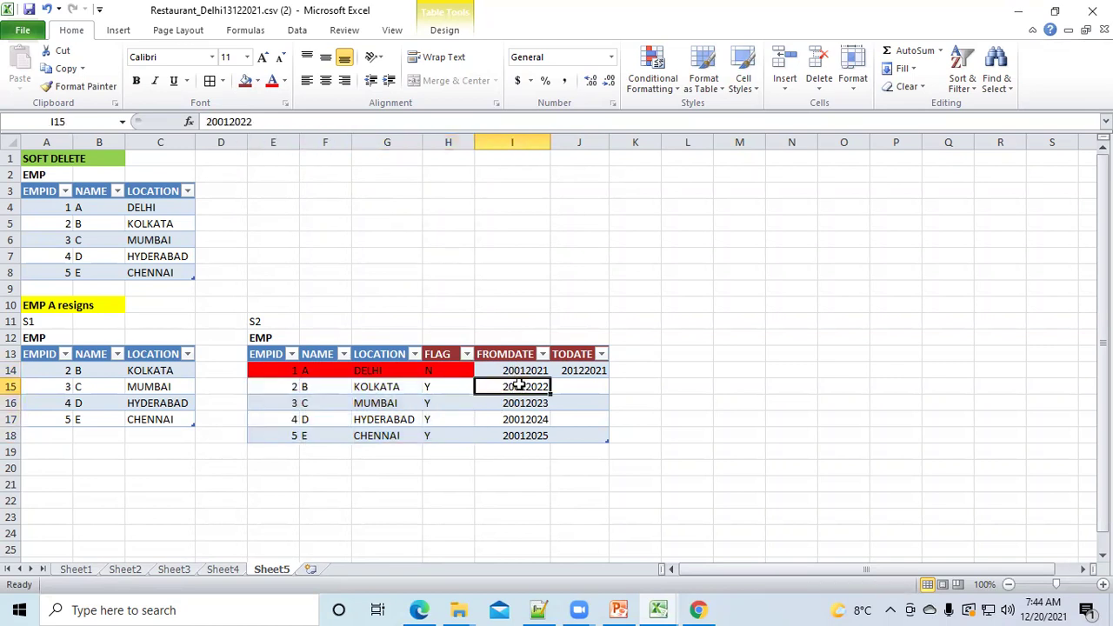
click(586, 374)
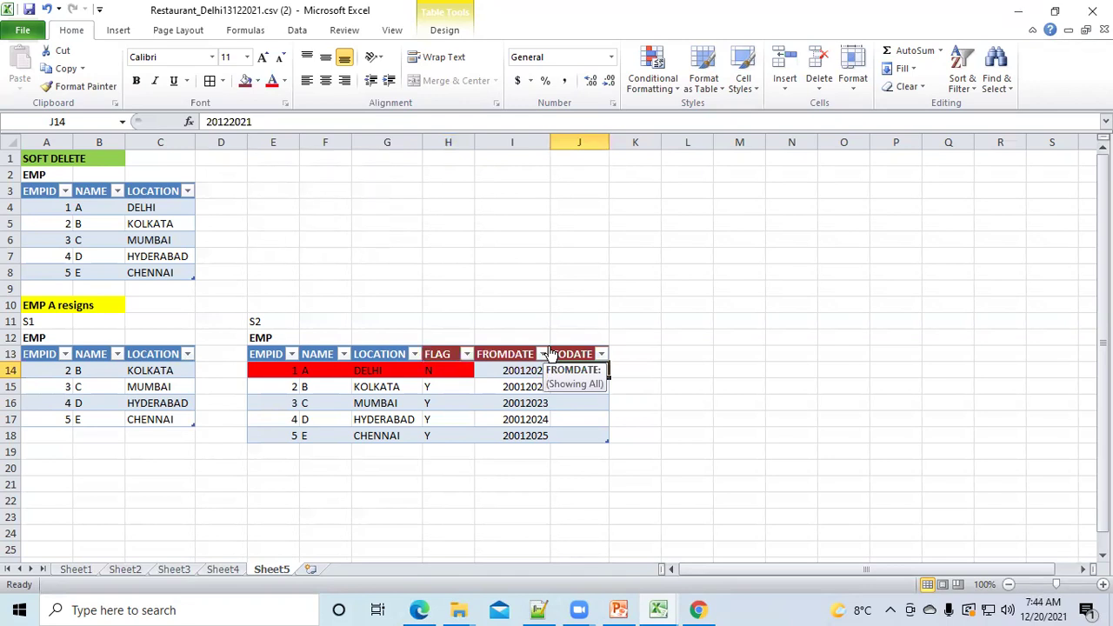
Zoom the worksheet out to 90% and select the empty cell L13 beside the S2 table.
click(563, 209)
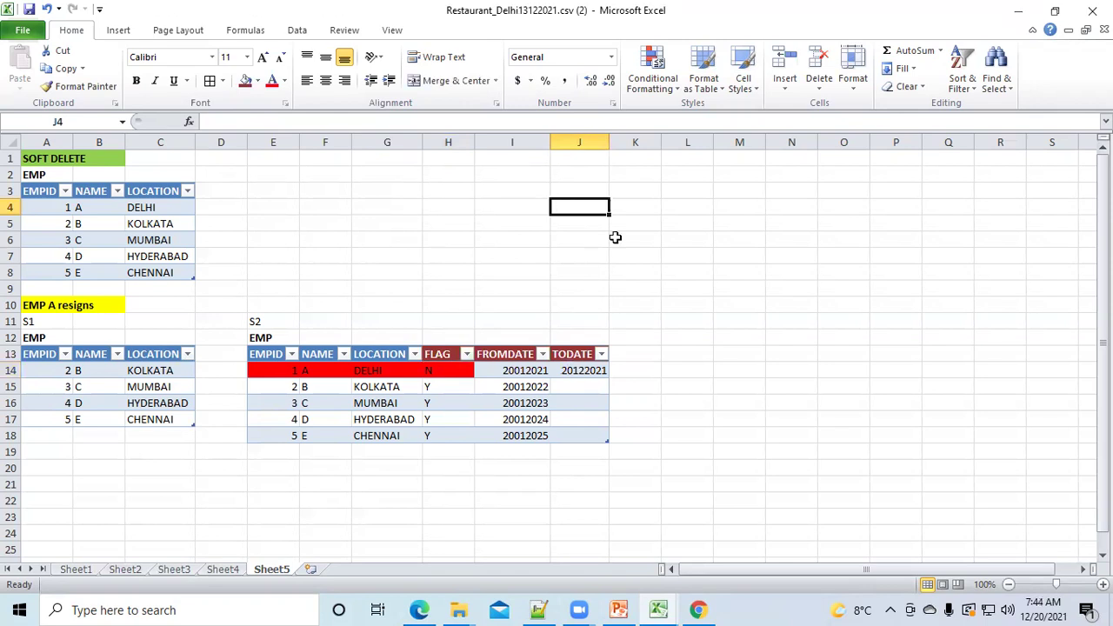
click(1009, 584)
click(639, 330)
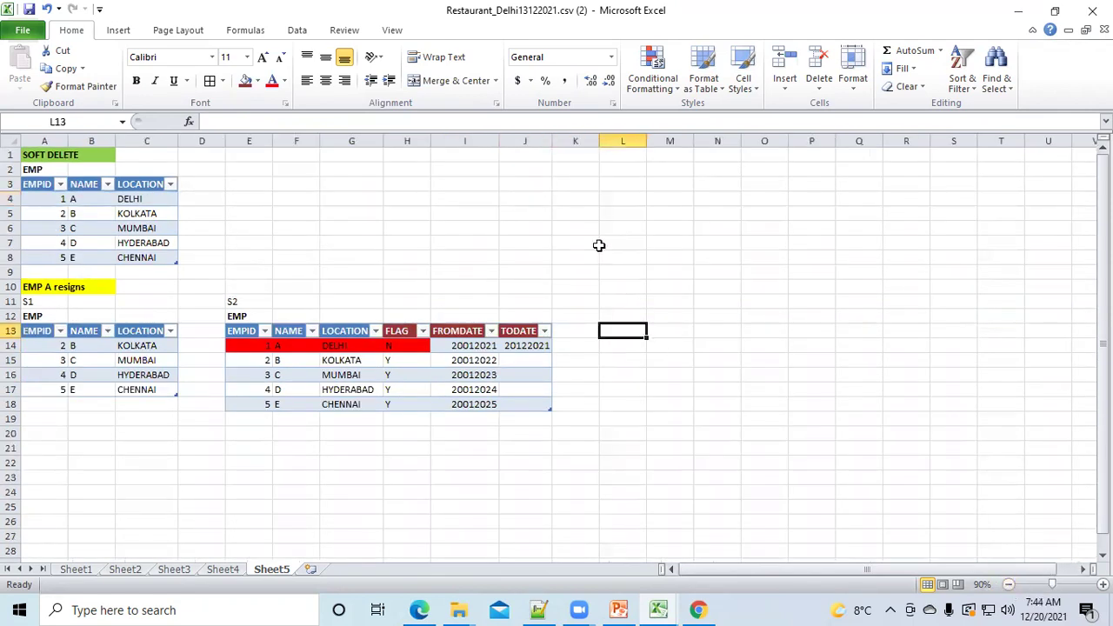
Enter the heading ETL in cell K1 beside the soft delete example.
click(568, 156)
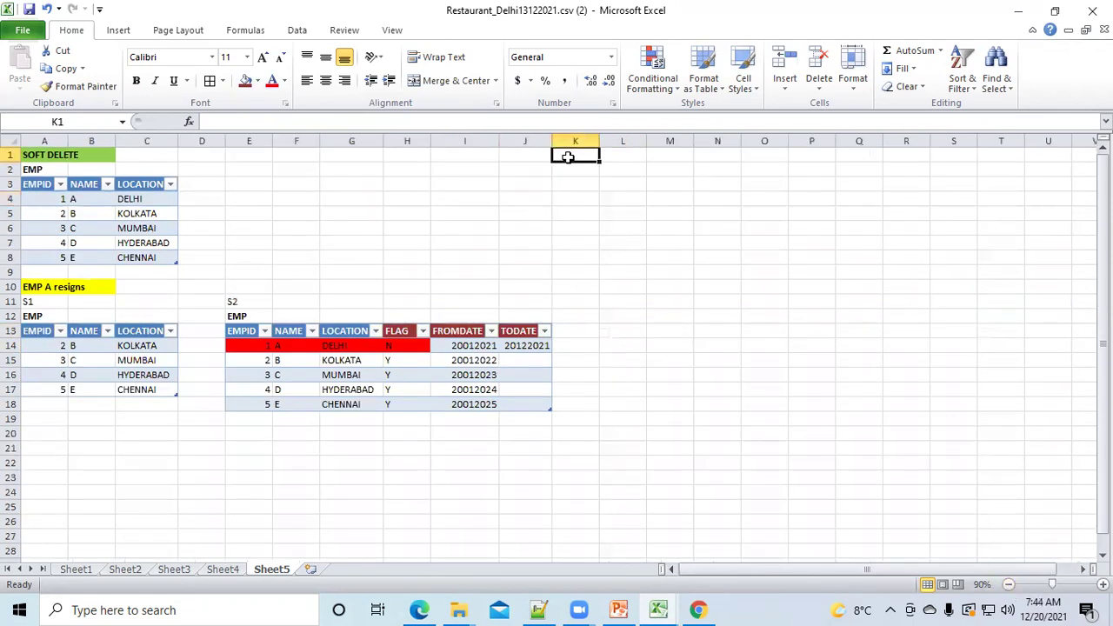
text(ETL)
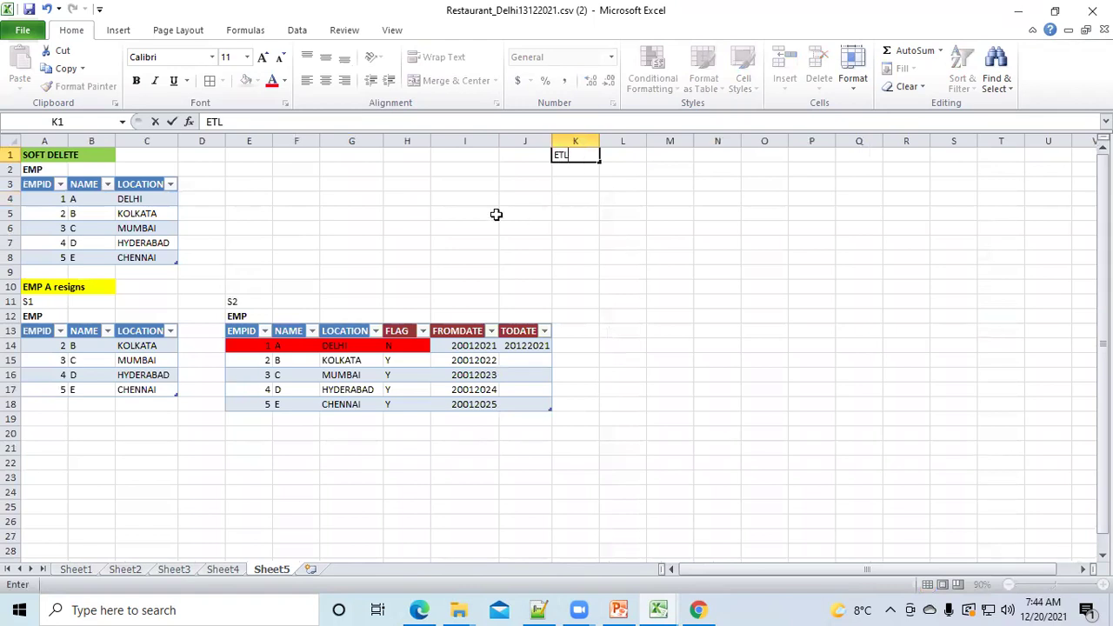
click(497, 215)
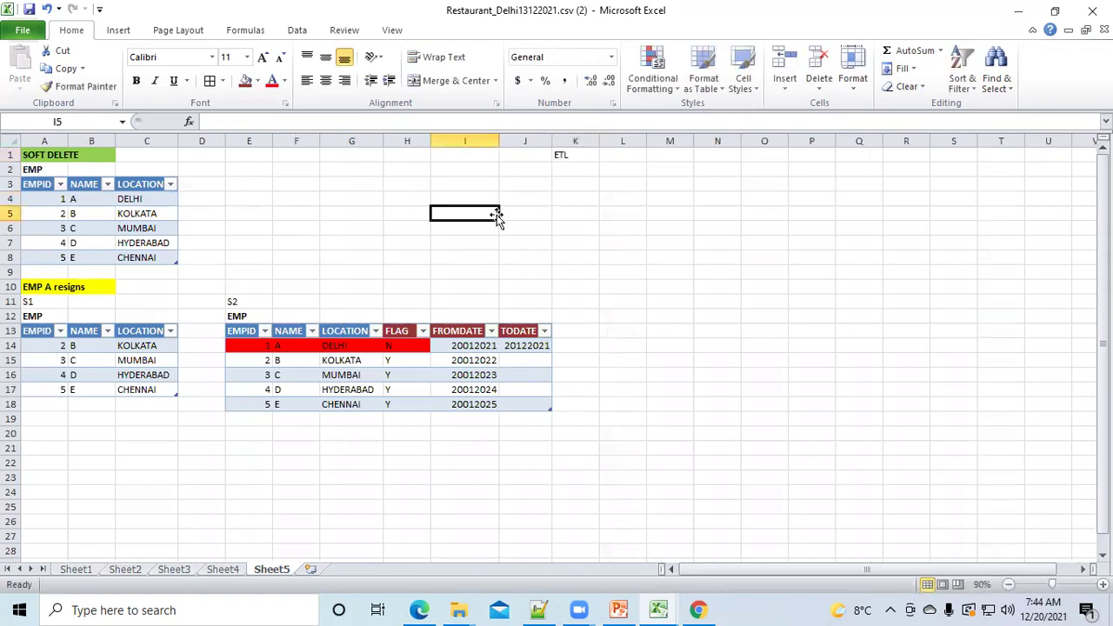
Fill the whole of column K with yellow and narrow it to roughly the width of the ETL label.
click(575, 141)
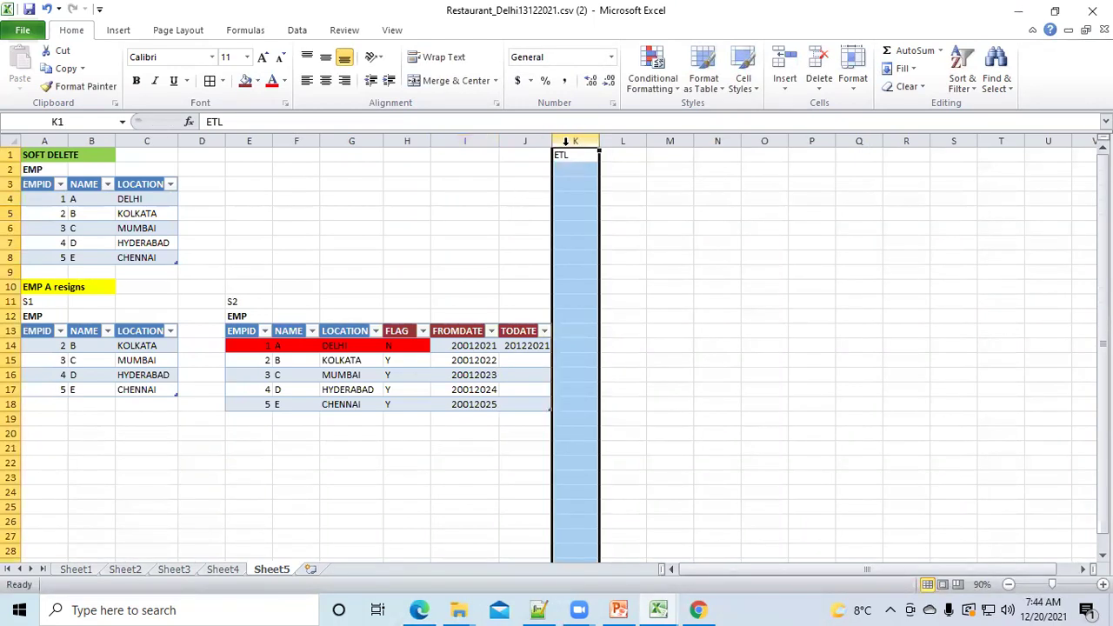
click(257, 81)
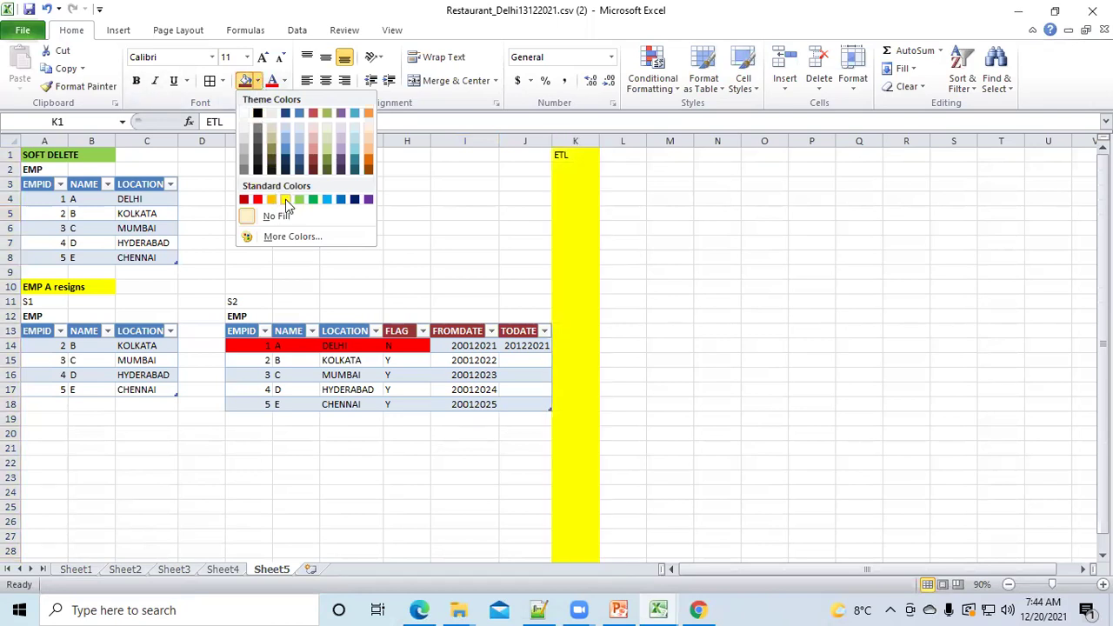
click(300, 199)
drag(592, 142, 577, 142)
click(565, 213)
Enter SOURCE FILE in cell L1 and autofit column L to the text.
click(599, 157)
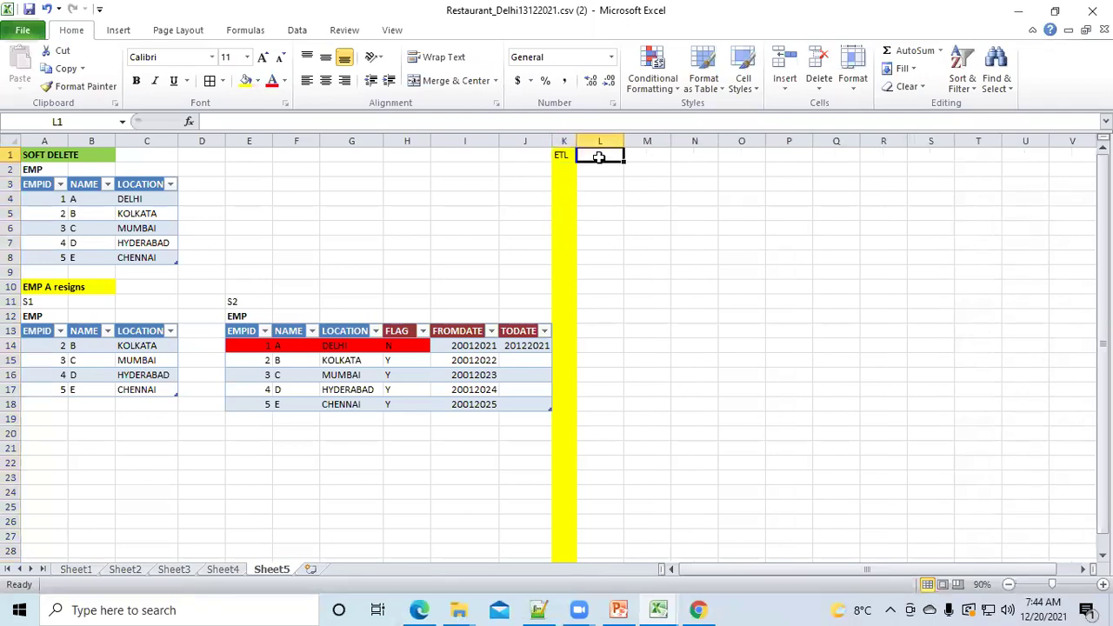
text(SOURCE)
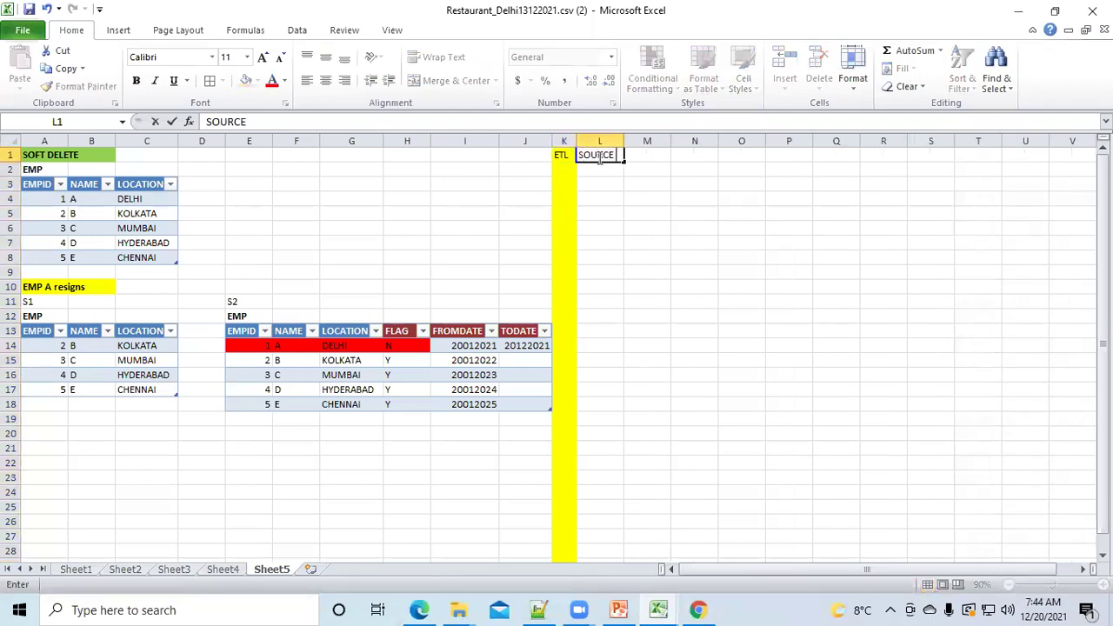
text( FILE)
click(600, 214)
double_click(624, 139)
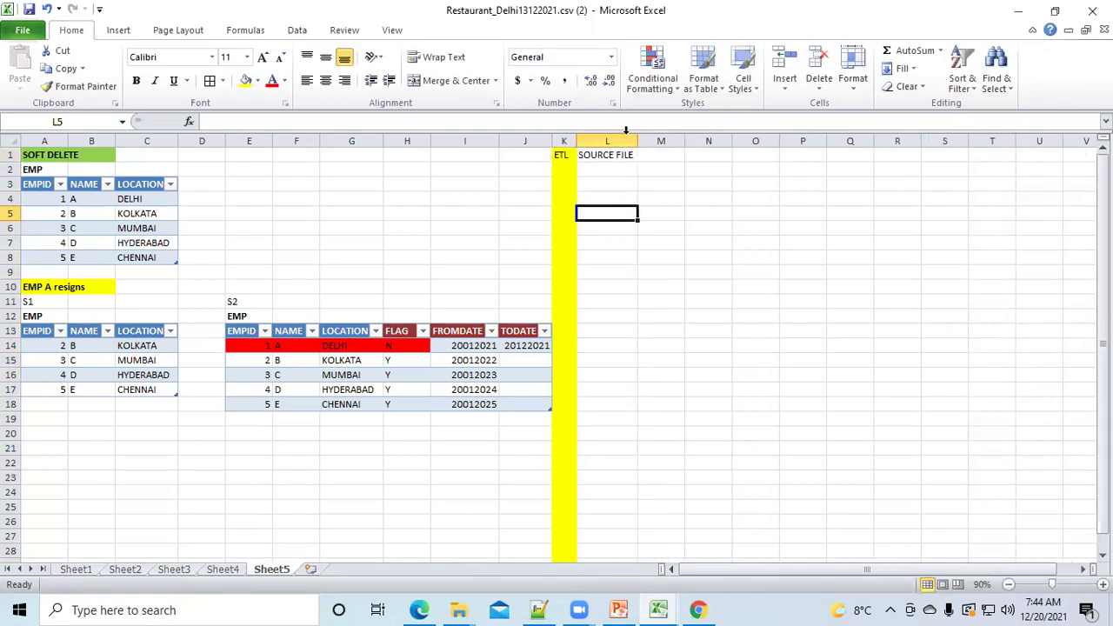
click(612, 169)
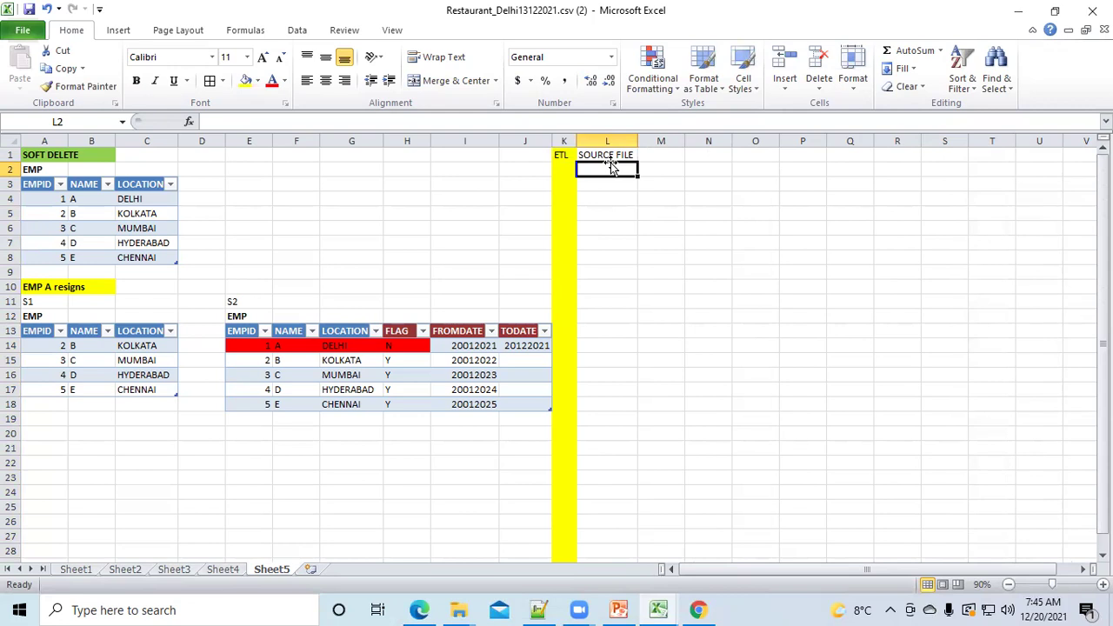
click(620, 224)
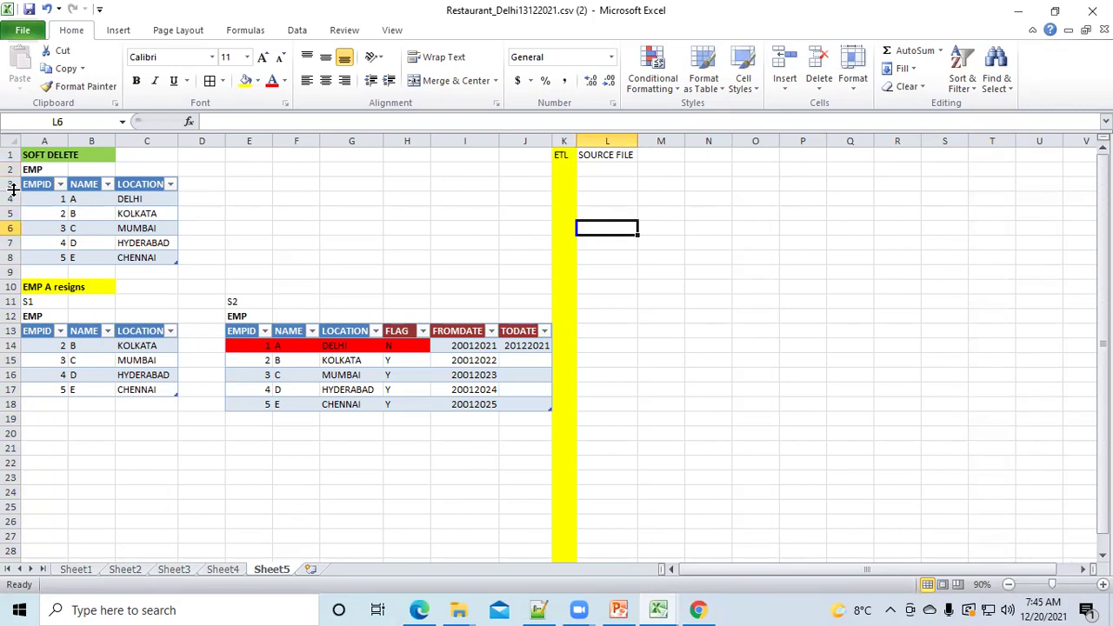
drag(39, 171, 160, 256)
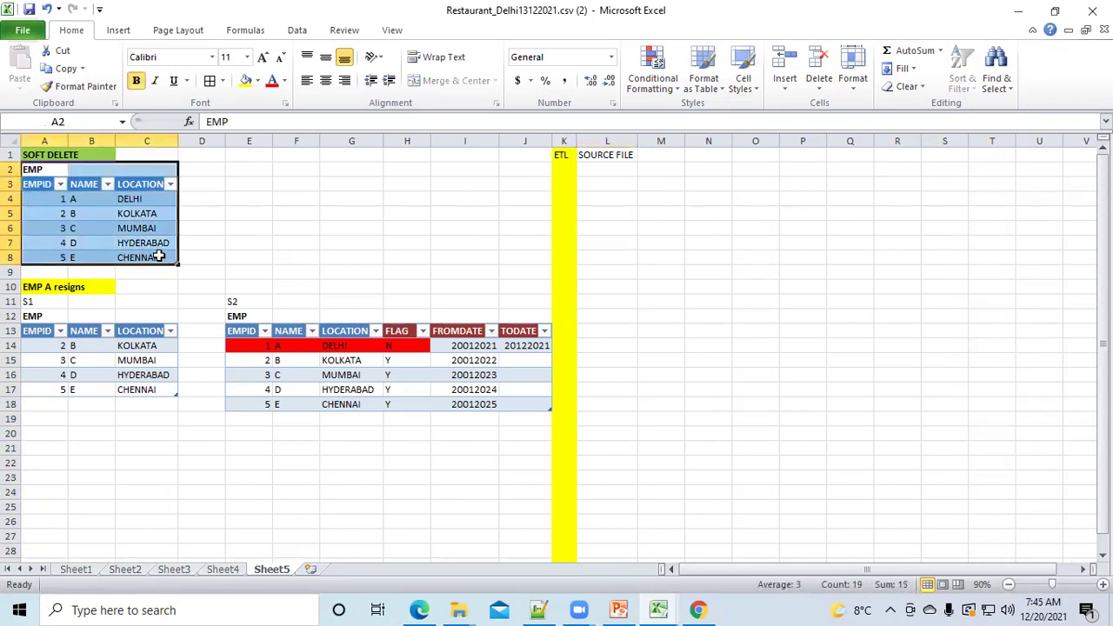
key(ctrl+c)
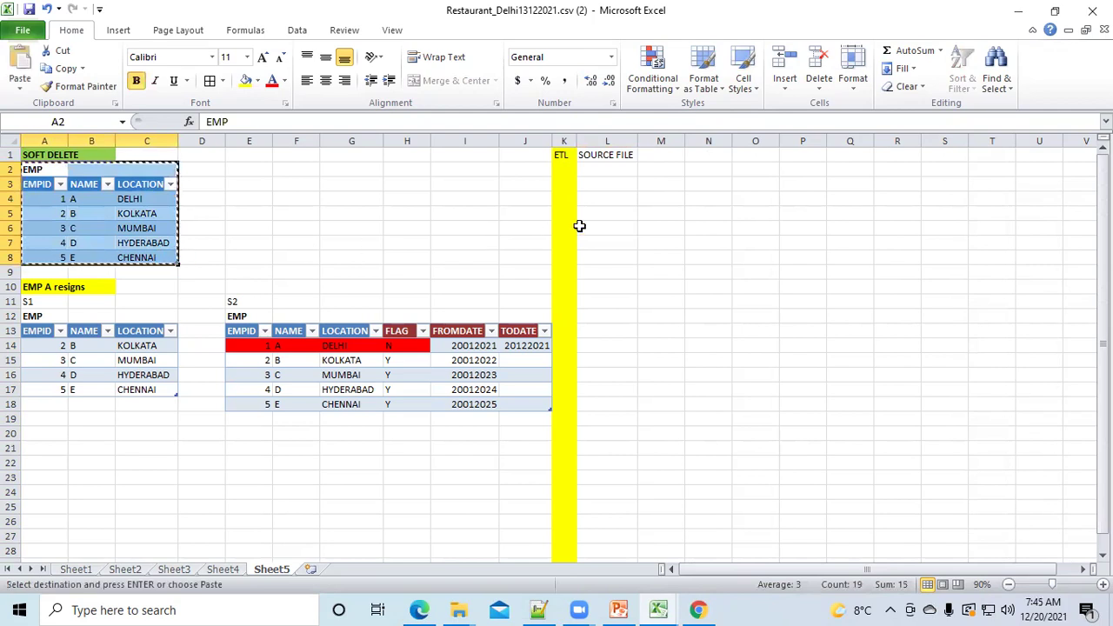
Enter FULL LOAD in cell L2 beneath the SOURCE FILE heading.
click(598, 171)
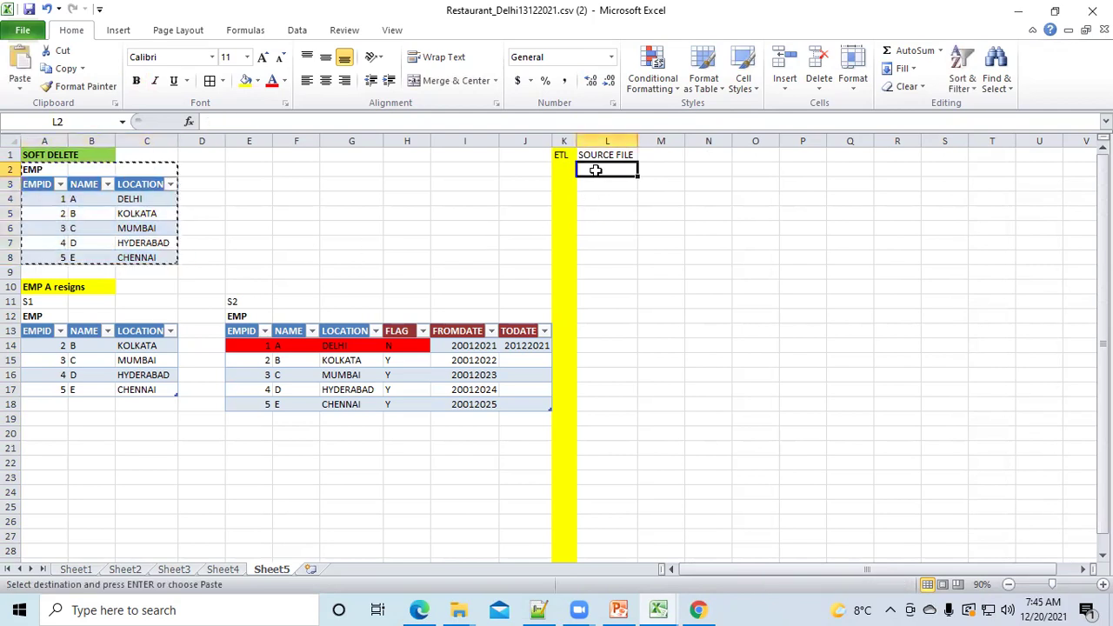
text(FULL LOAD)
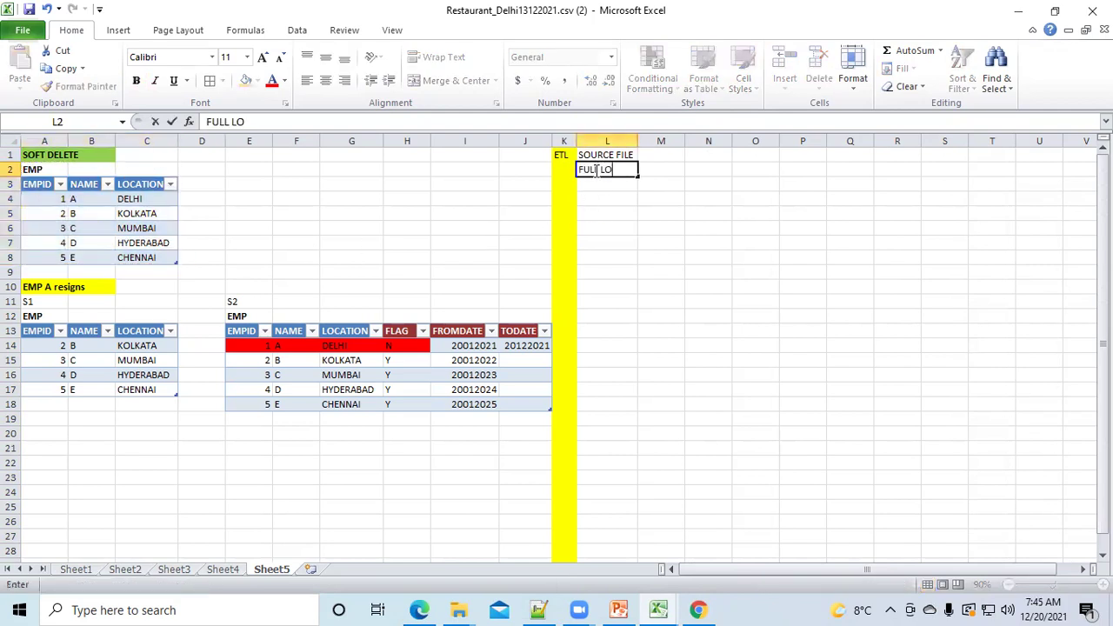
click(587, 241)
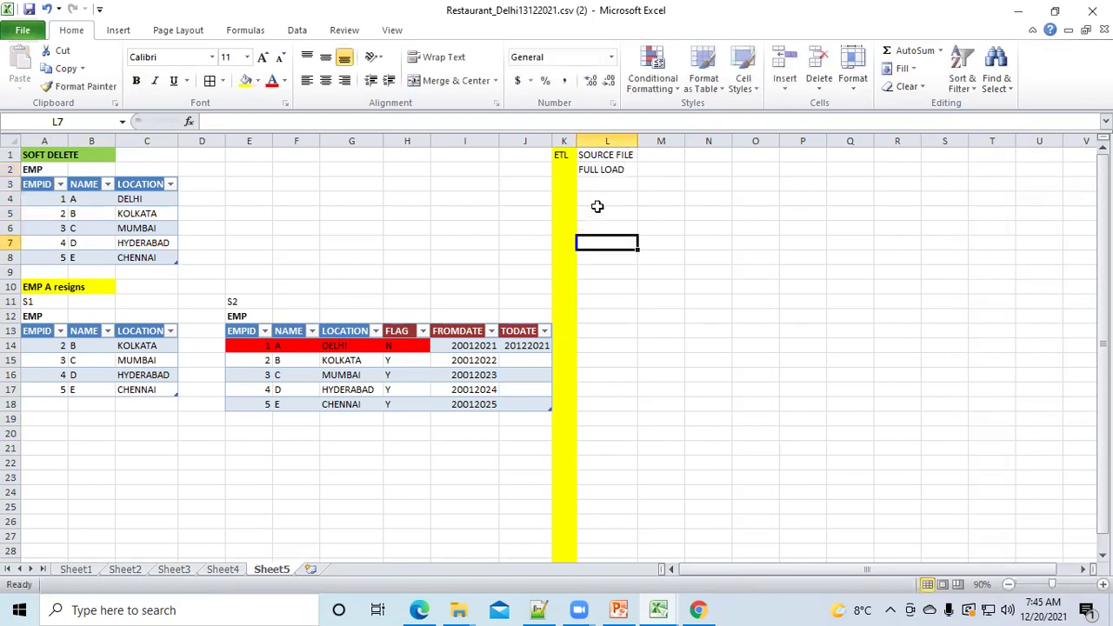
click(598, 205)
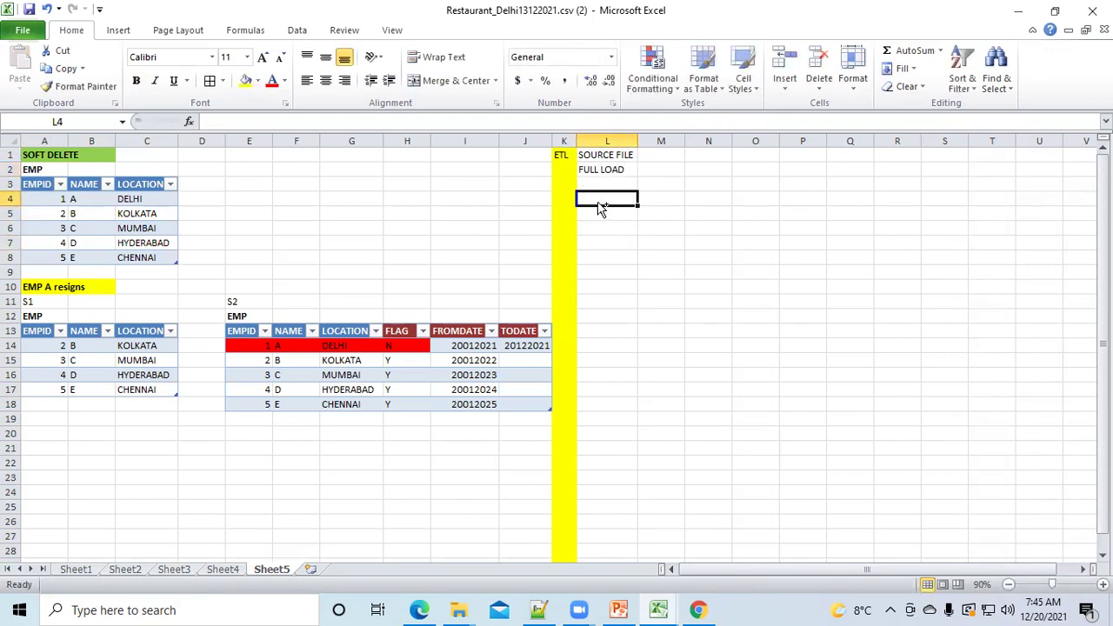
click(619, 301)
Copy the original EMP table with its title (A2:C8) to L3 and autofit the copied LOCATION column.
click(341, 229)
drag(26, 170, 153, 259)
key(ctrl+c)
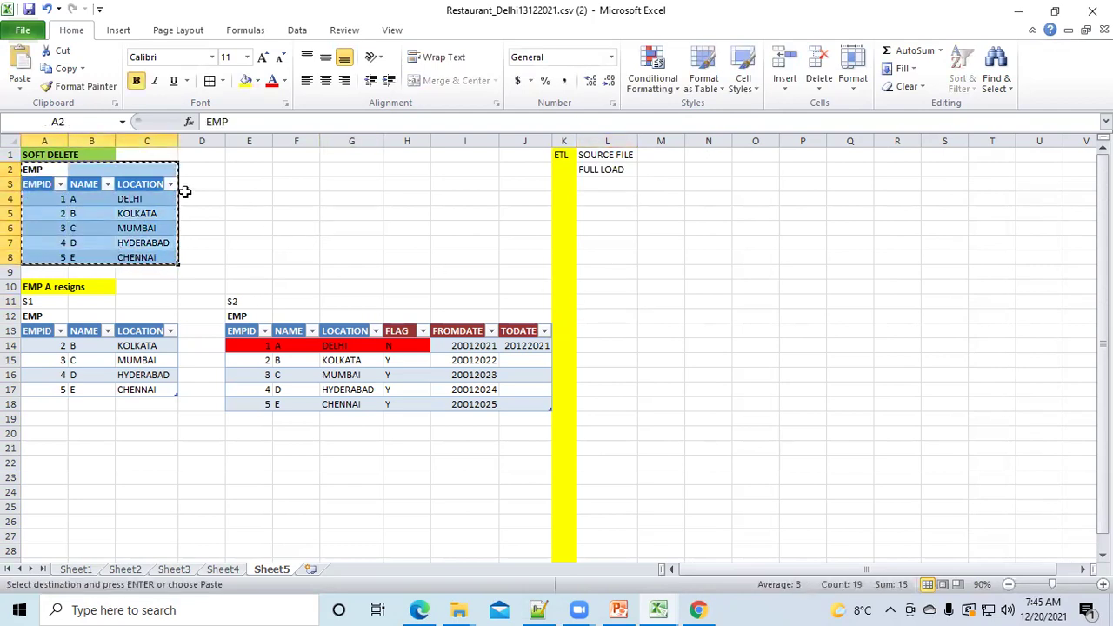
click(596, 183)
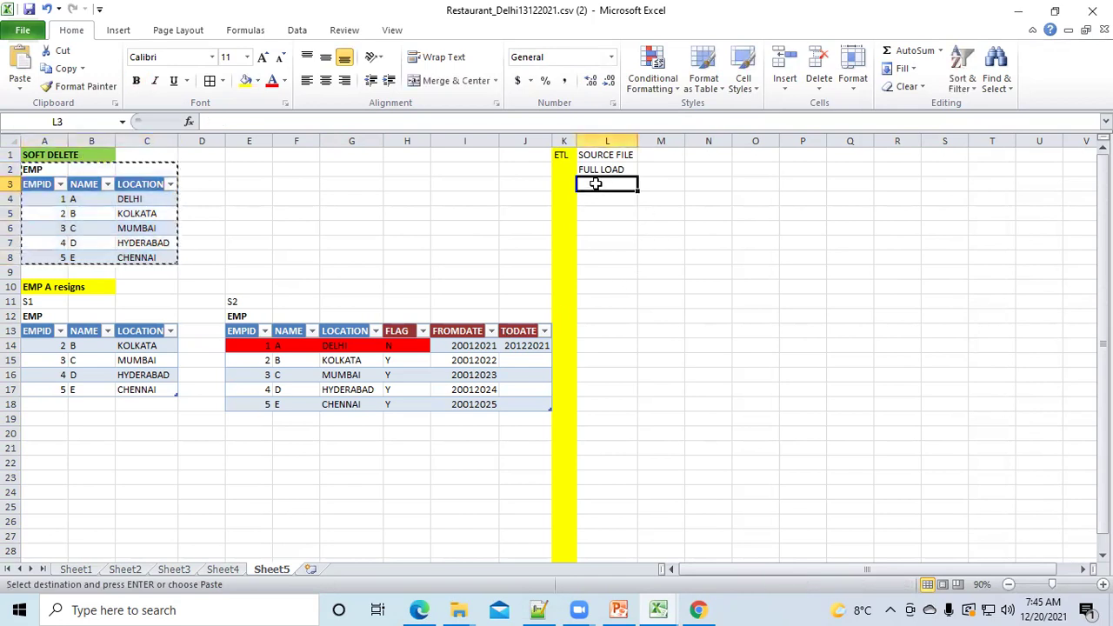
key(ctrl+v)
key(ctrl)
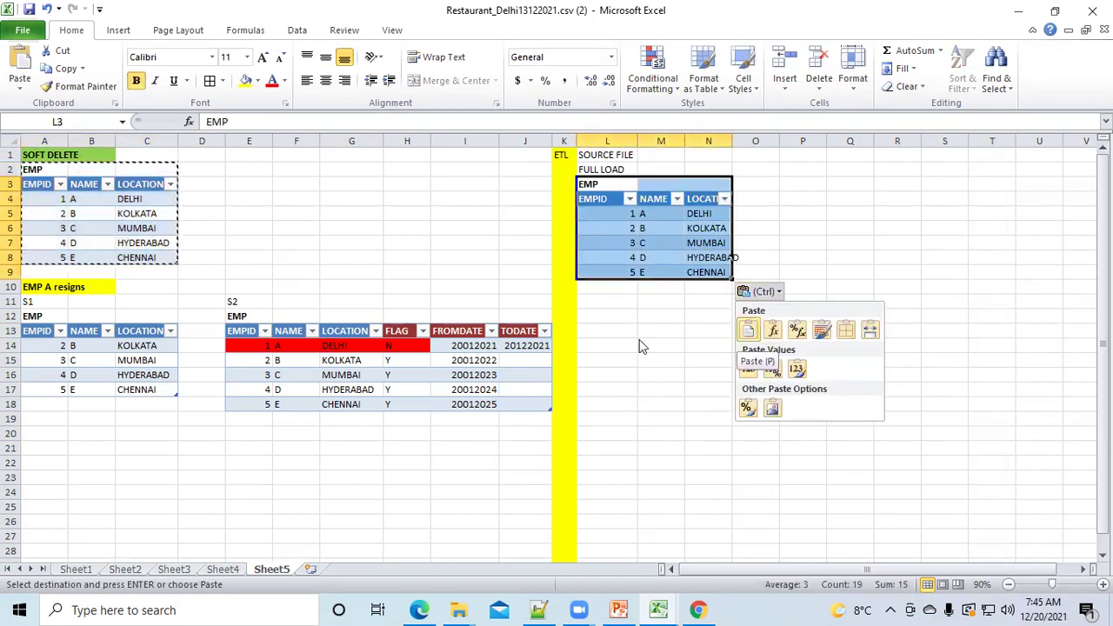
click(787, 231)
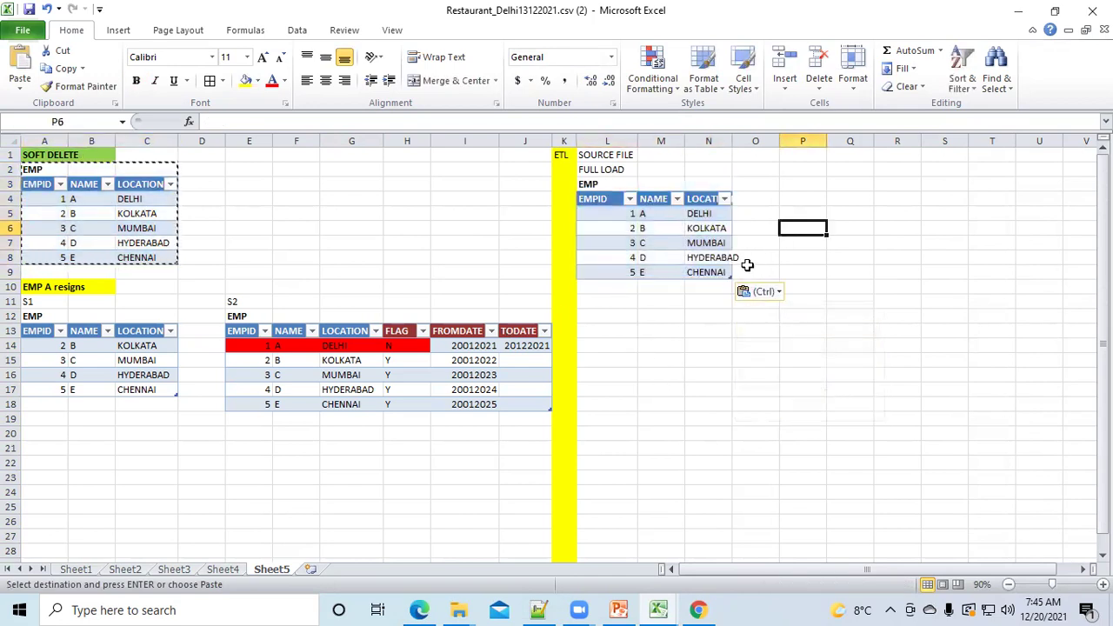
double_click(732, 141)
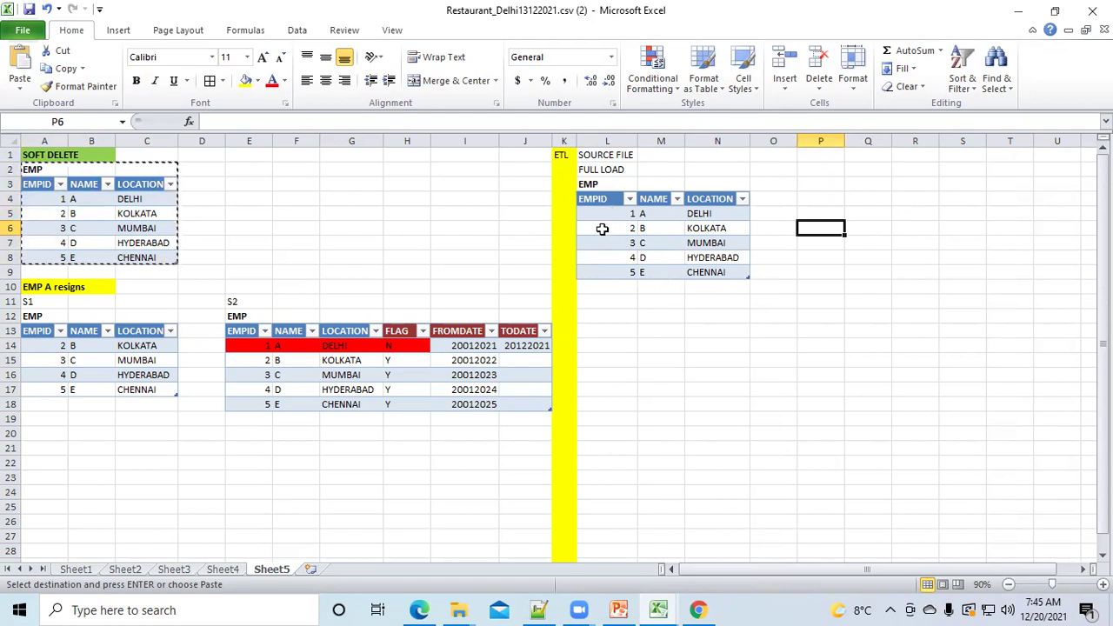
Clear the records of employees C, D and E (L7:N9) from the copied EMP table.
drag(596, 241, 713, 272)
key(Delete)
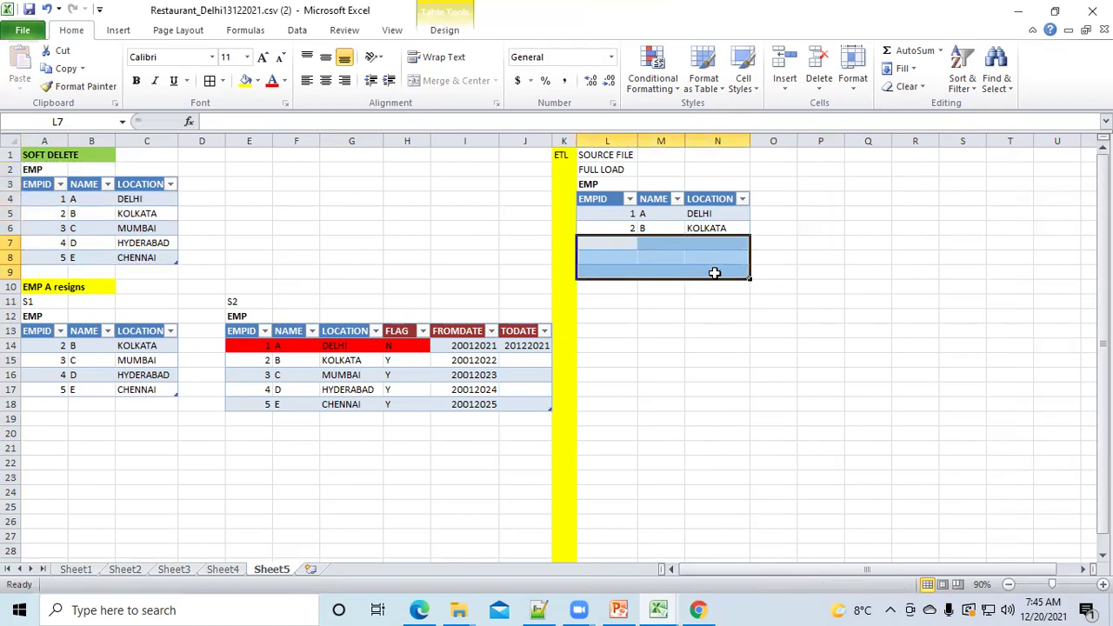
click(693, 316)
Apply No Fill and No Border to the emptied rows L7:N9 of the copied EMP table.
drag(595, 240, 699, 276)
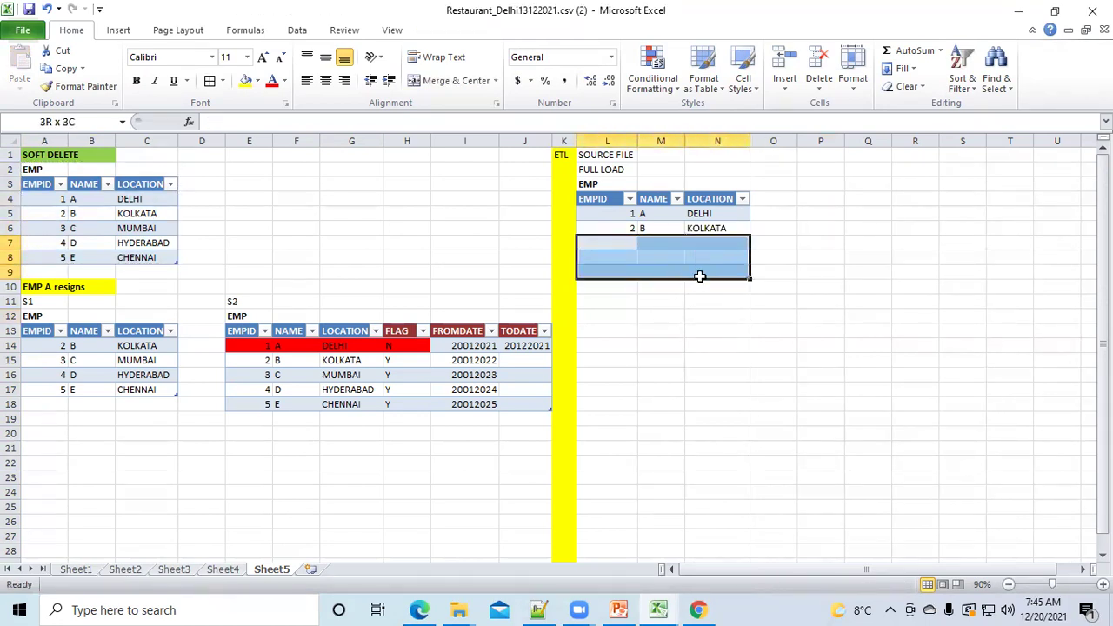
click(257, 81)
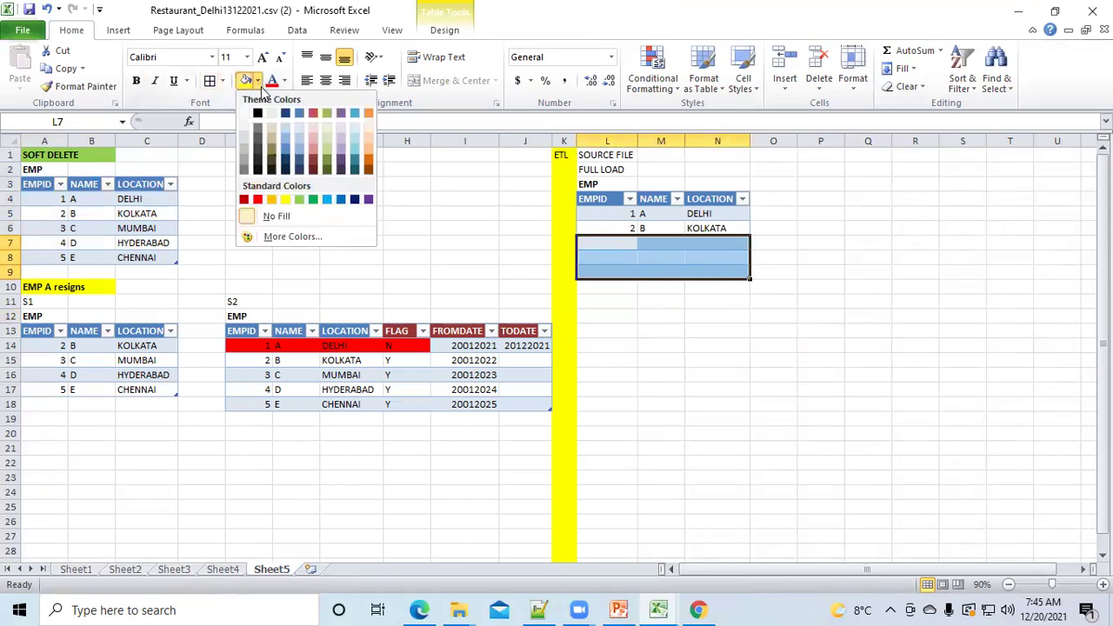
click(287, 218)
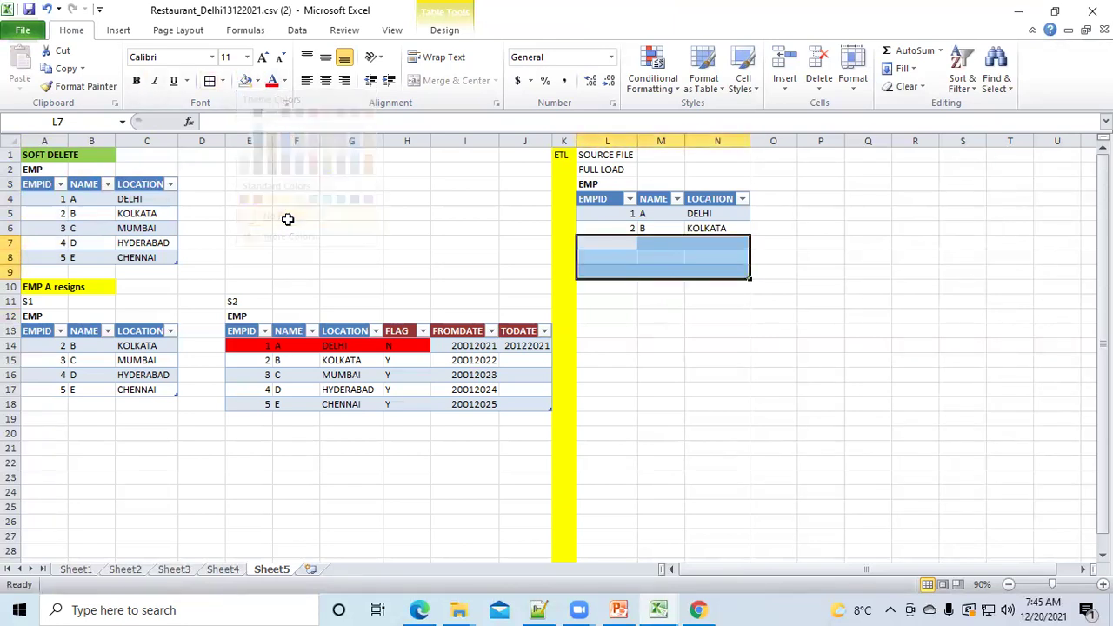
click(223, 81)
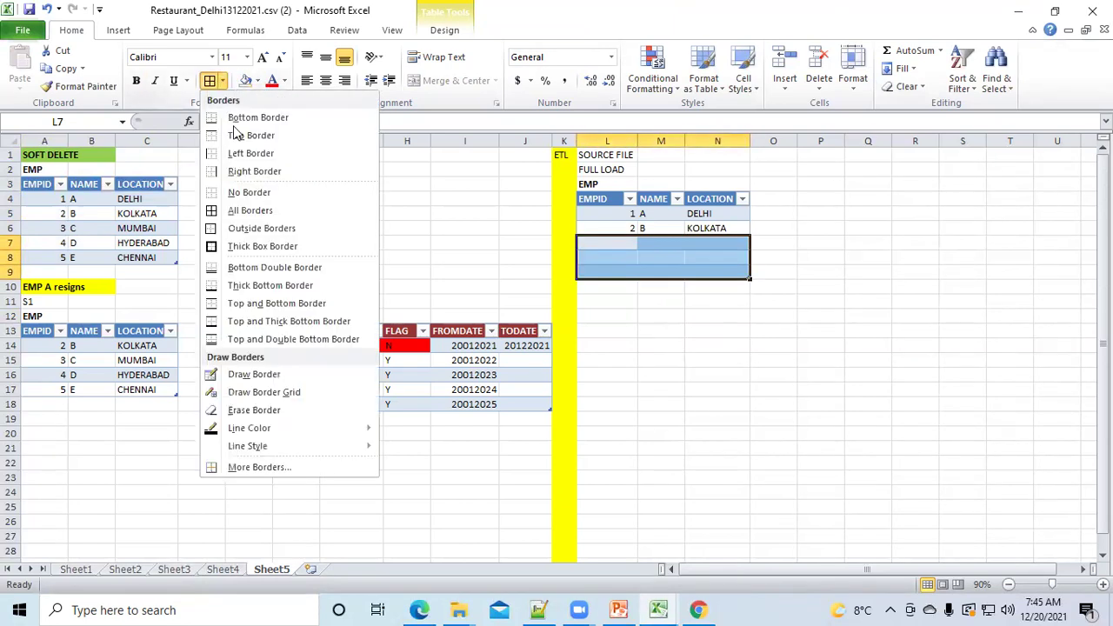
click(240, 188)
click(822, 346)
drag(609, 242, 736, 276)
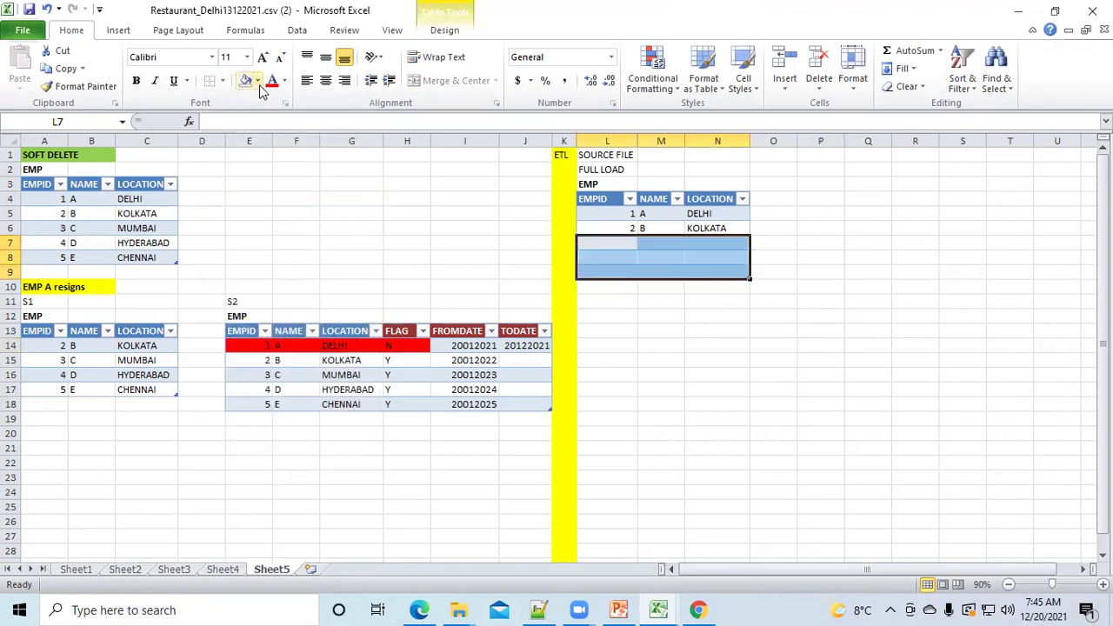
click(771, 317)
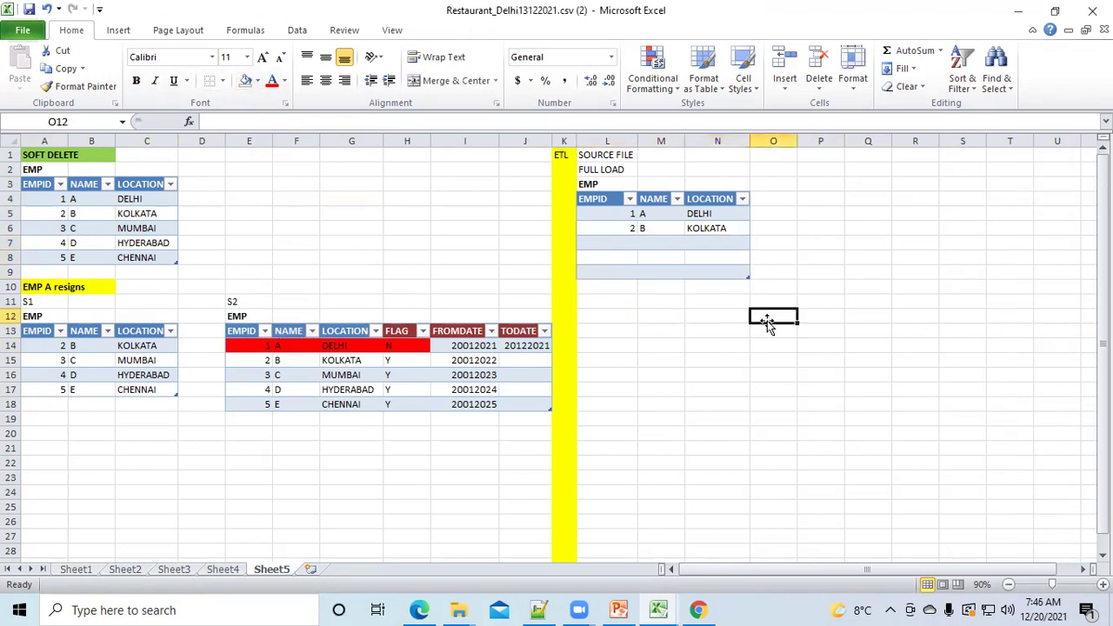
Enter the load date 15th Dec 2021 in cell M3 next to the copied table's EMP title.
click(655, 330)
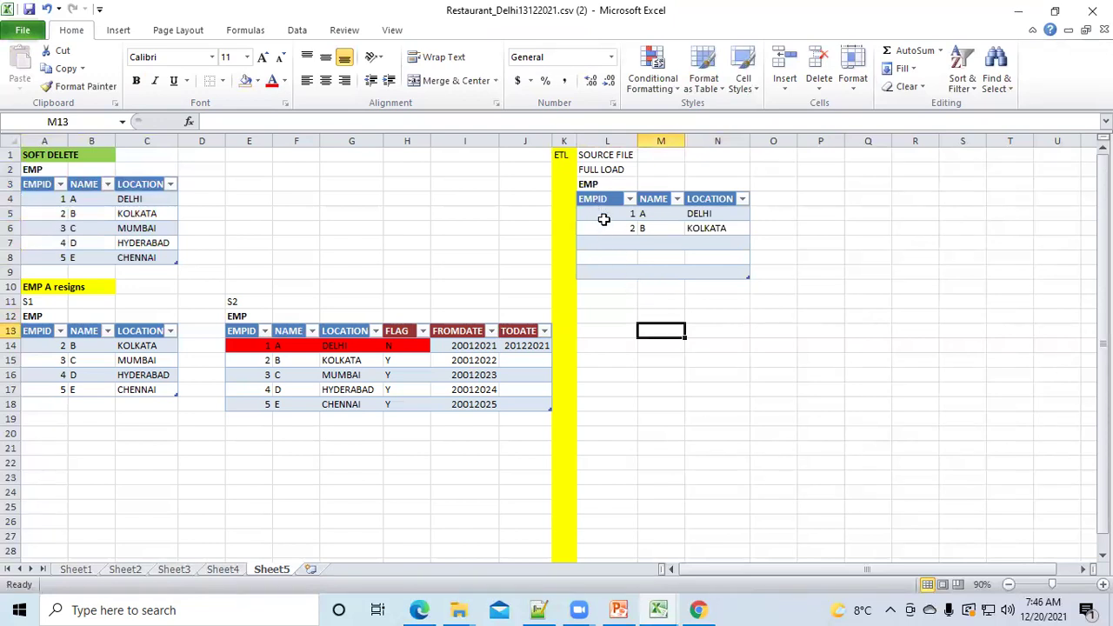
click(662, 181)
text(151)
key(BackSpace)
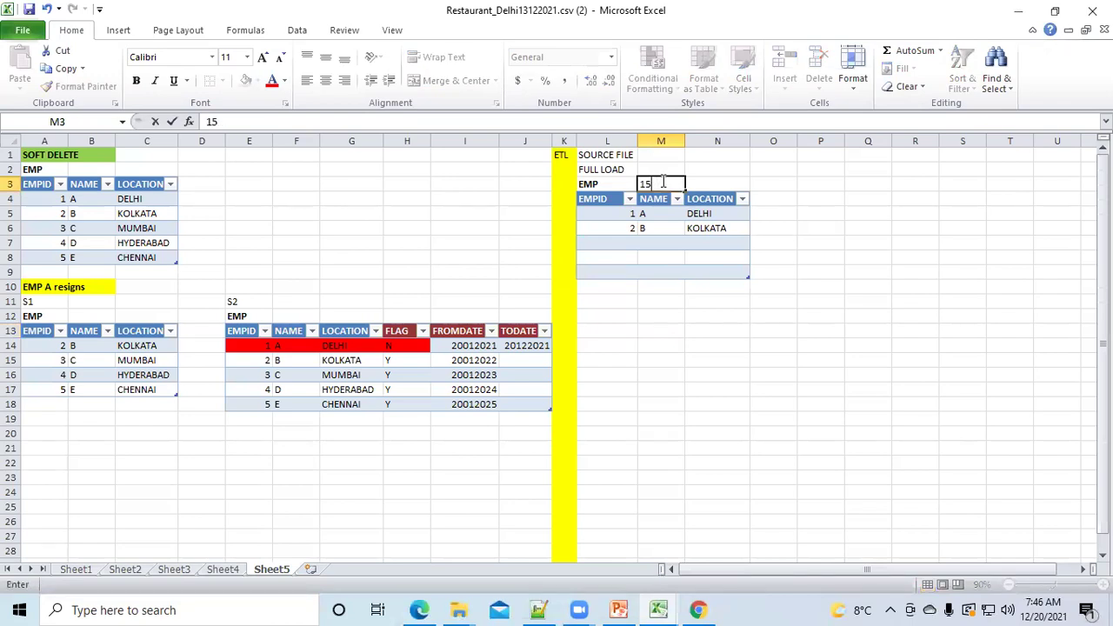
text(TH)
key(BackSpace)
text(th Dec 2021)
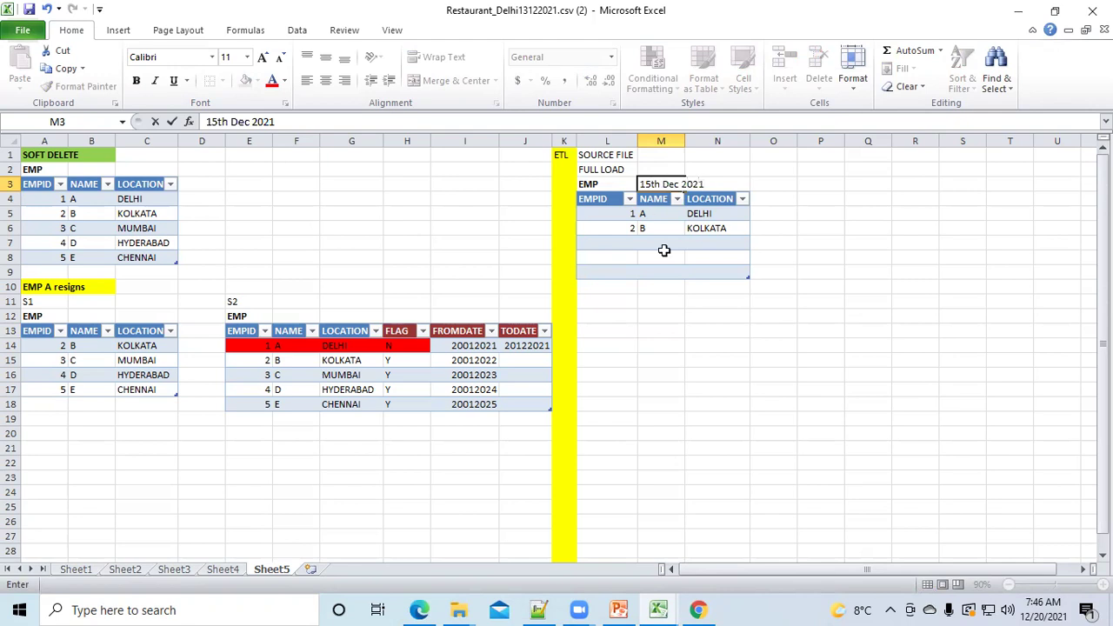
click(829, 267)
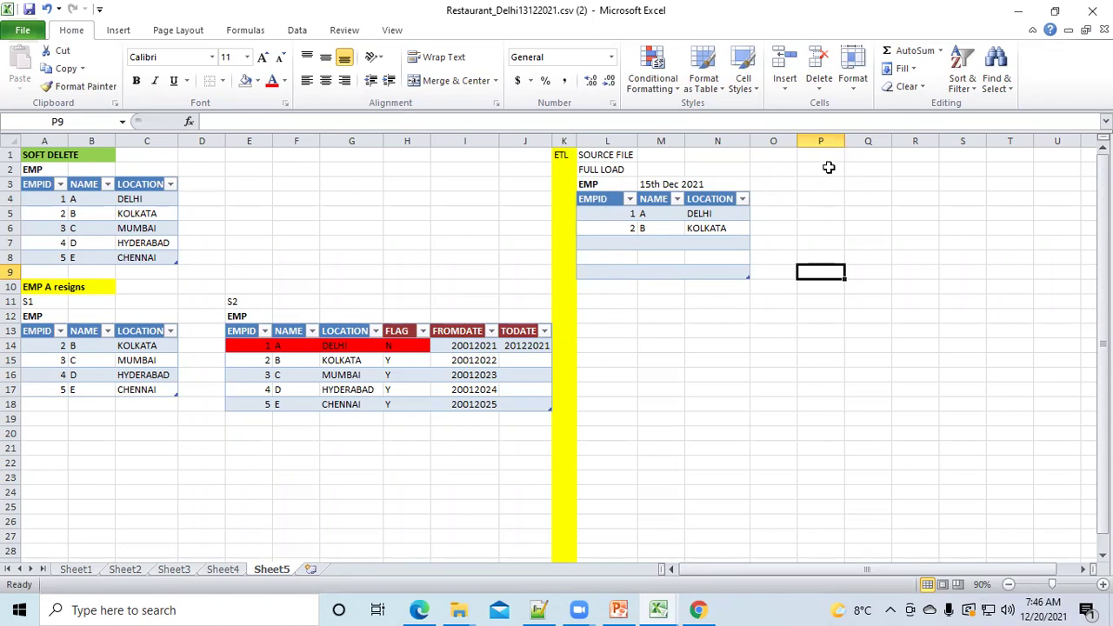
Enter the text flowchar in cell P1, to the right of the source file table.
click(820, 169)
click(810, 155)
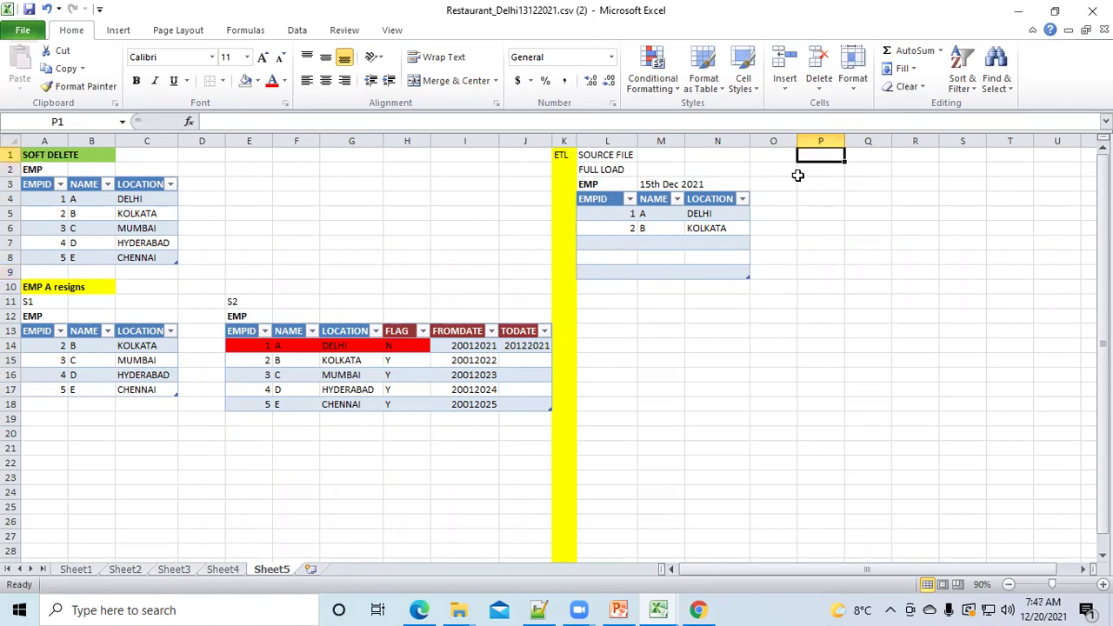
text(flowchar)
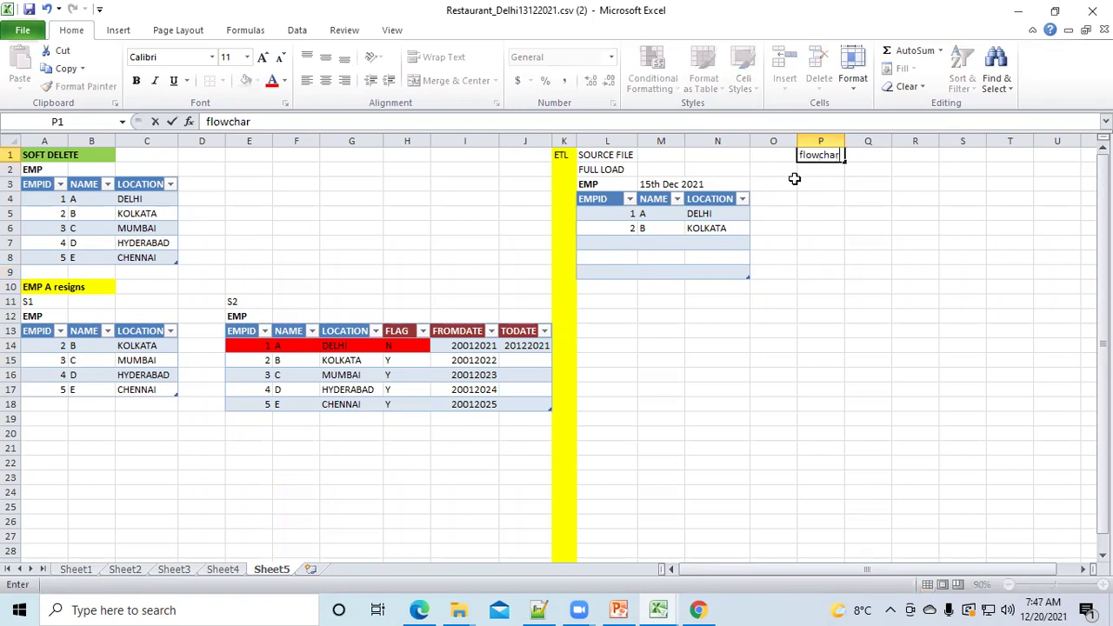
key(Return)
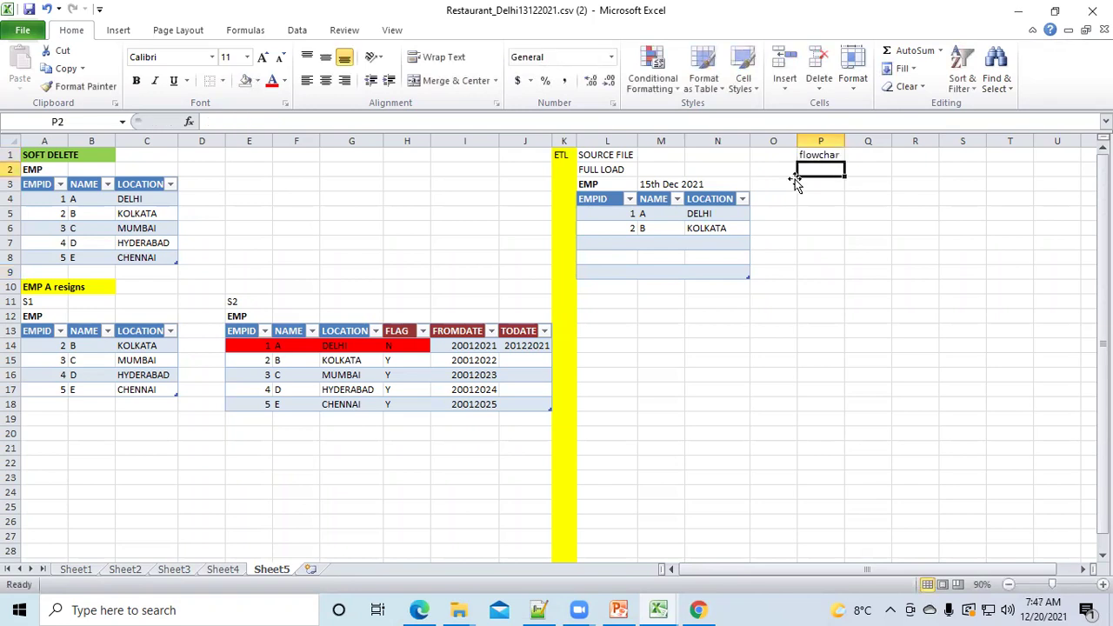
Enter BASIC FILE LEVEL VALIDATION in cell P2, below the flowchart heading.
text(BASIC FLE LEVEL VALIDATION)
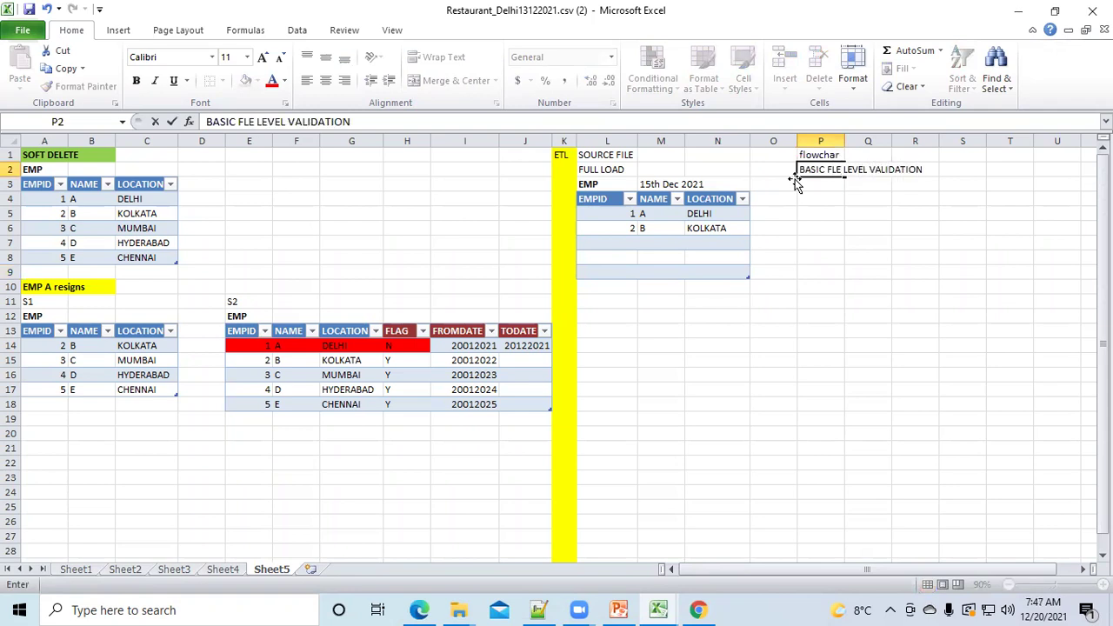
click(242, 122)
text(I)
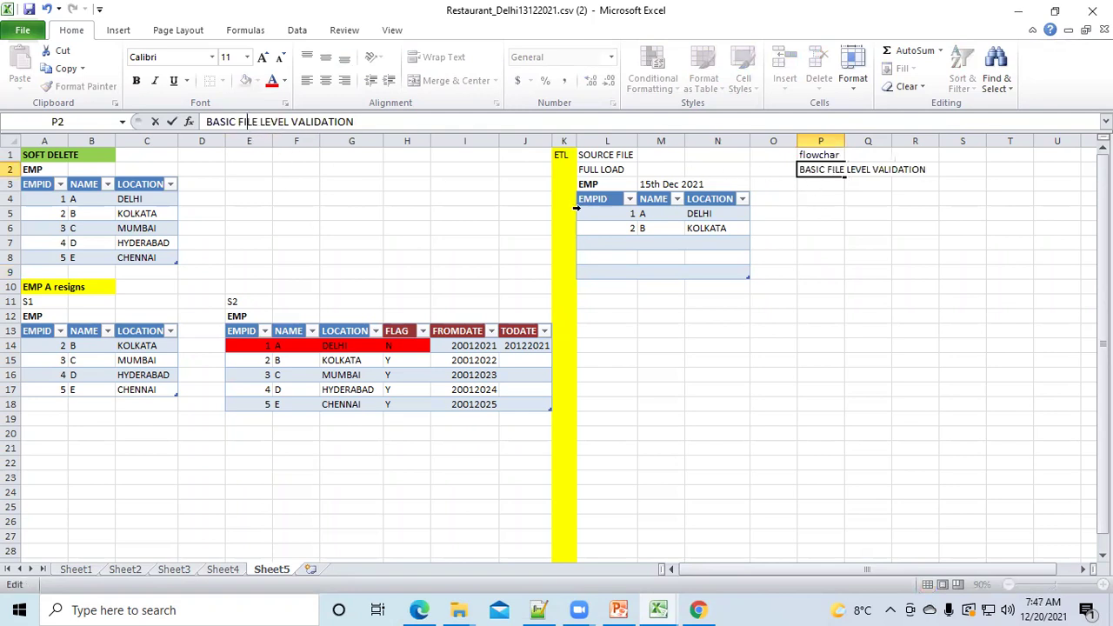
click(735, 242)
Enter RUN THE STAGE JOB TO LOAD DATA IN STAGING TABLE in cell P3 as the next flowchart stage.
click(813, 185)
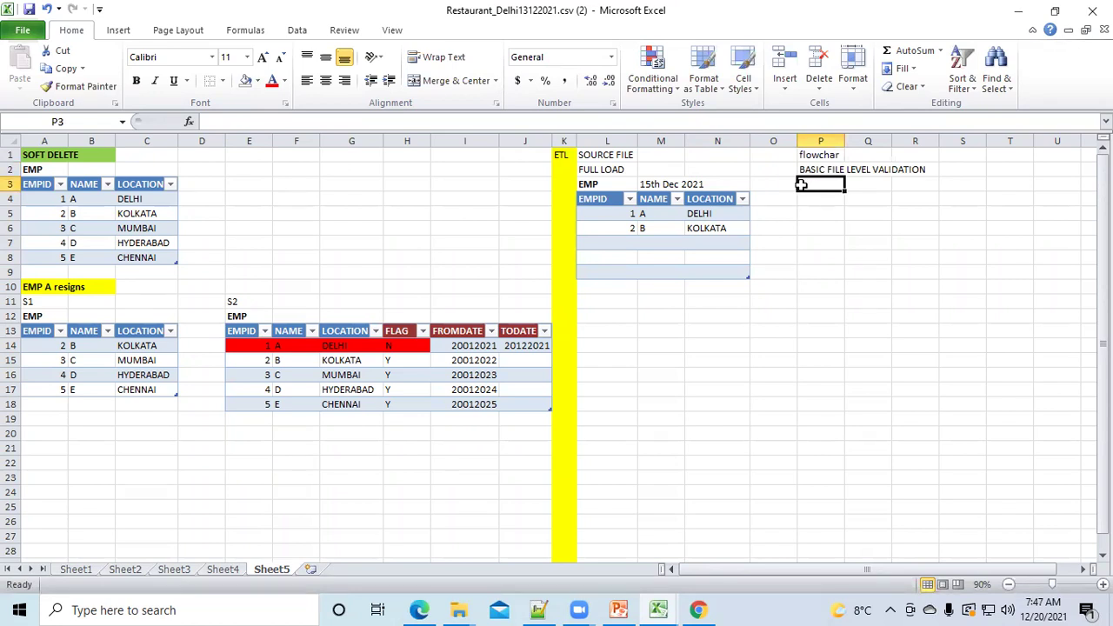
text(RUN T)
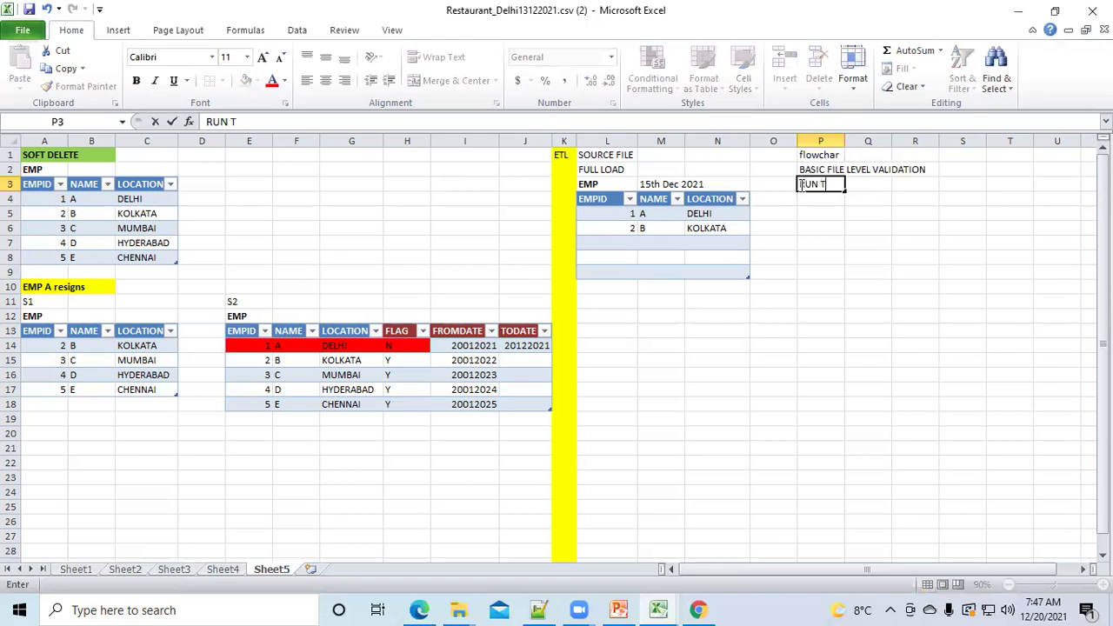
text(HE STAGE JOB TO LOAD DATA IN STAGING TABLE)
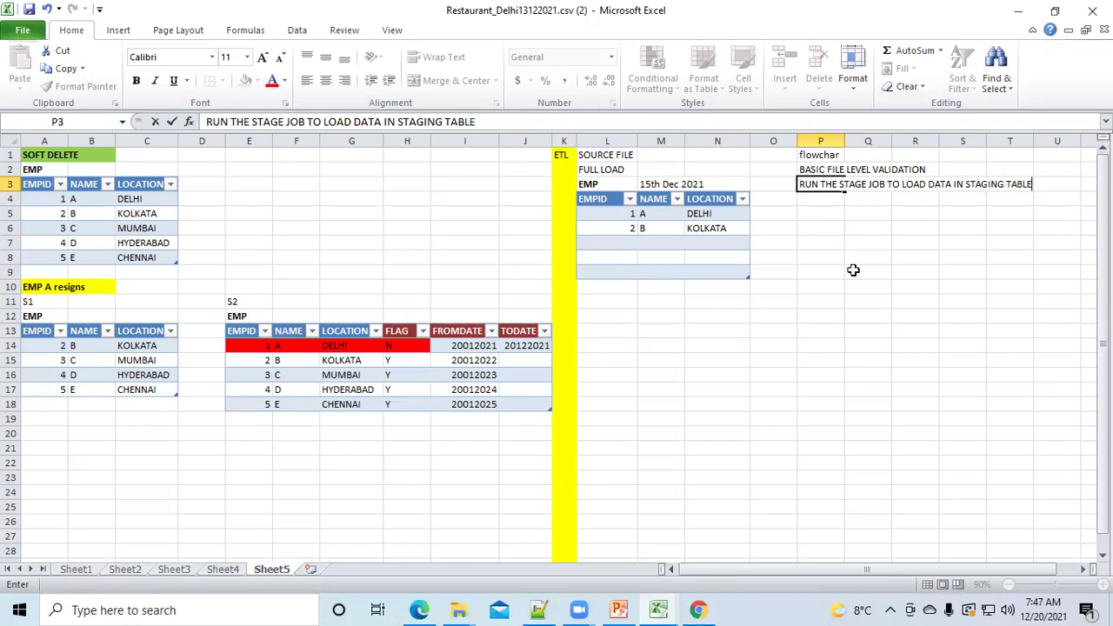
click(847, 229)
Replace the heading in cell P1 with FLOWCHART and make it bold.
click(809, 183)
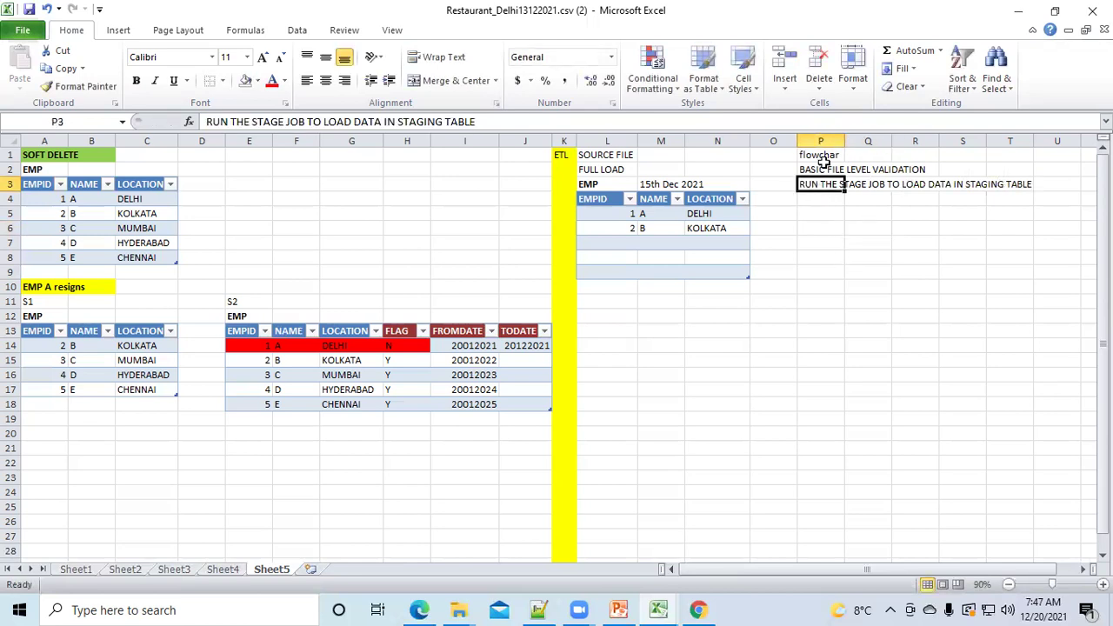
click(823, 155)
text(FLOWCHART)
click(822, 257)
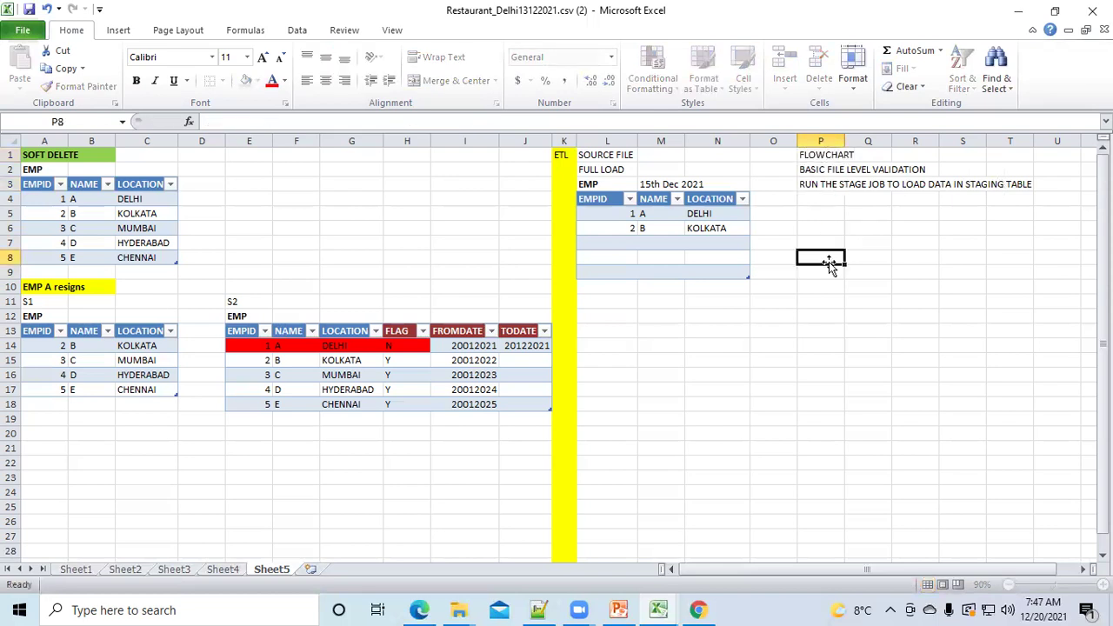
click(813, 155)
key(ctrl+b)
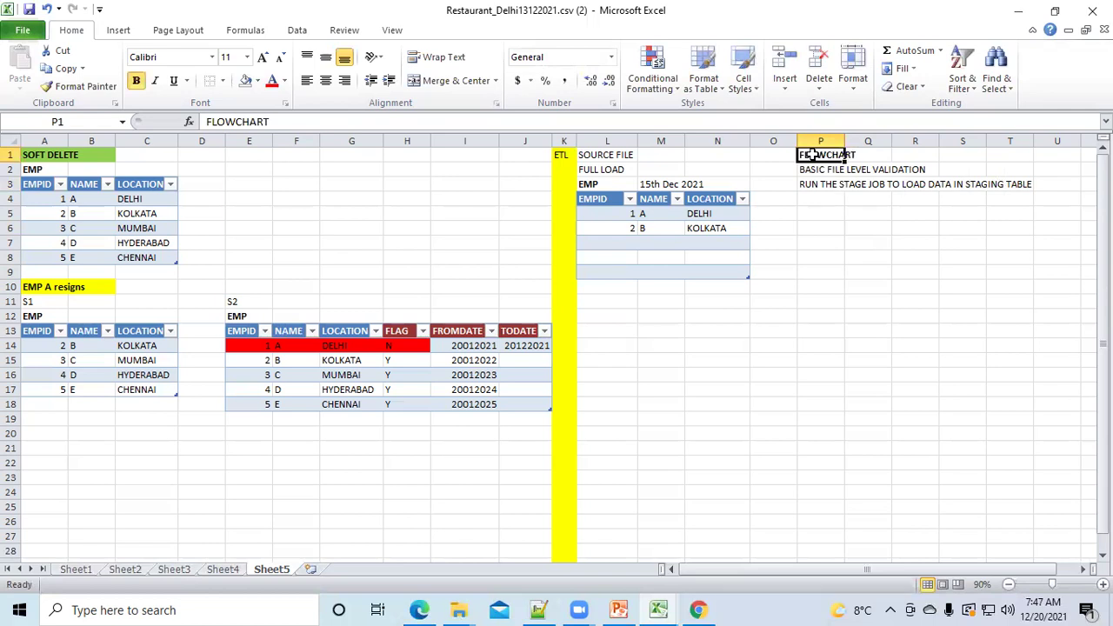
click(857, 242)
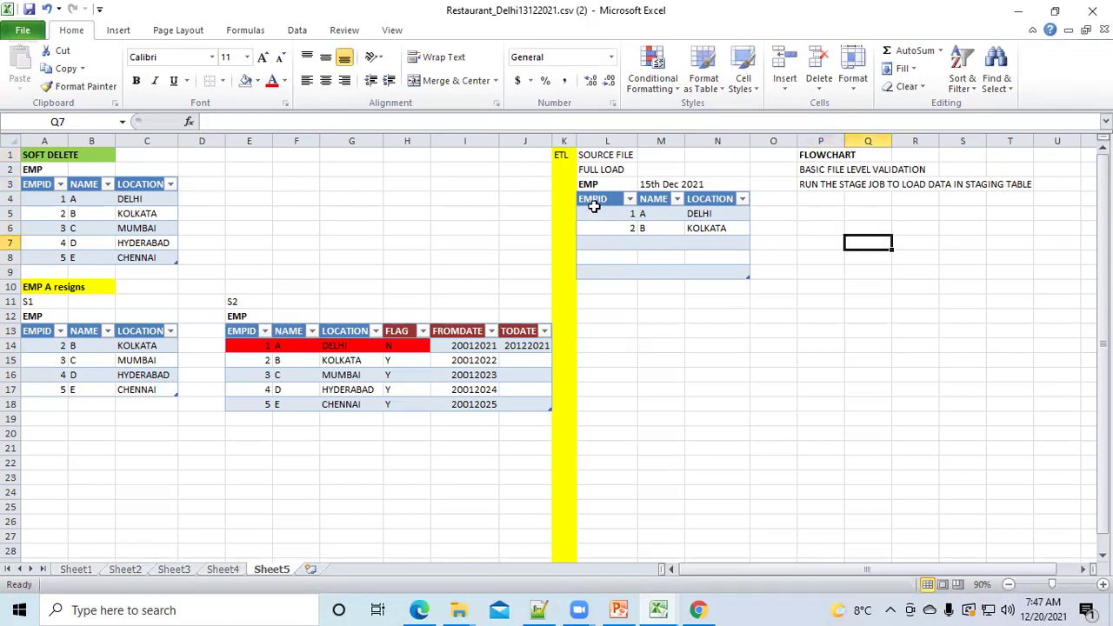
Enter the staging table title EMP_STG in cell L11 below the source file table and make it bold.
click(593, 304)
text(EMP_STG)
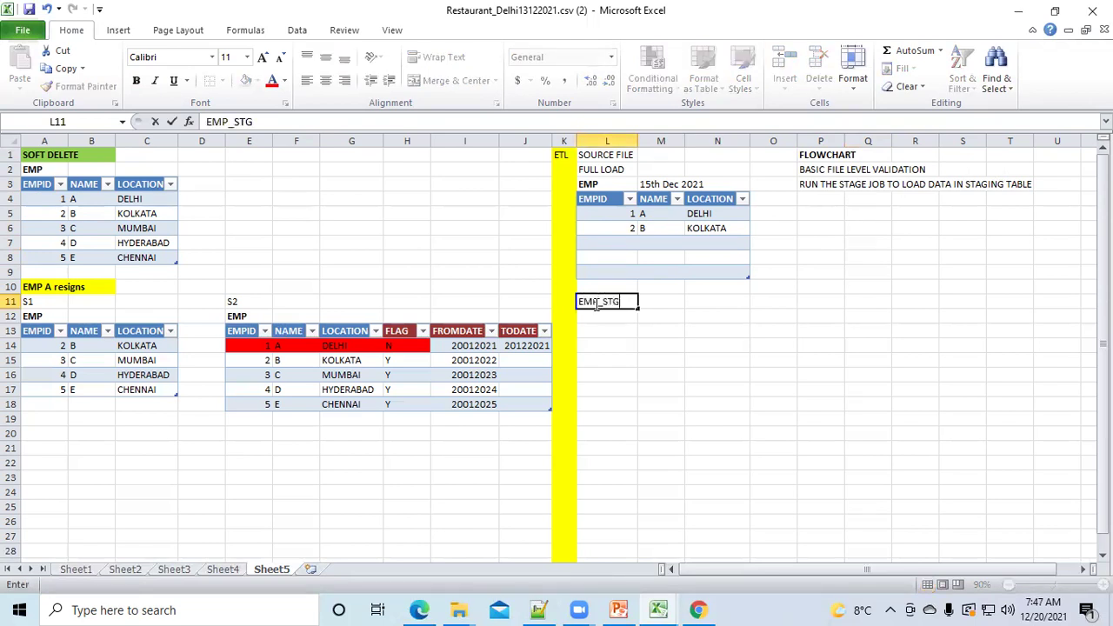
key(Return)
click(592, 303)
key(ctrl+b)
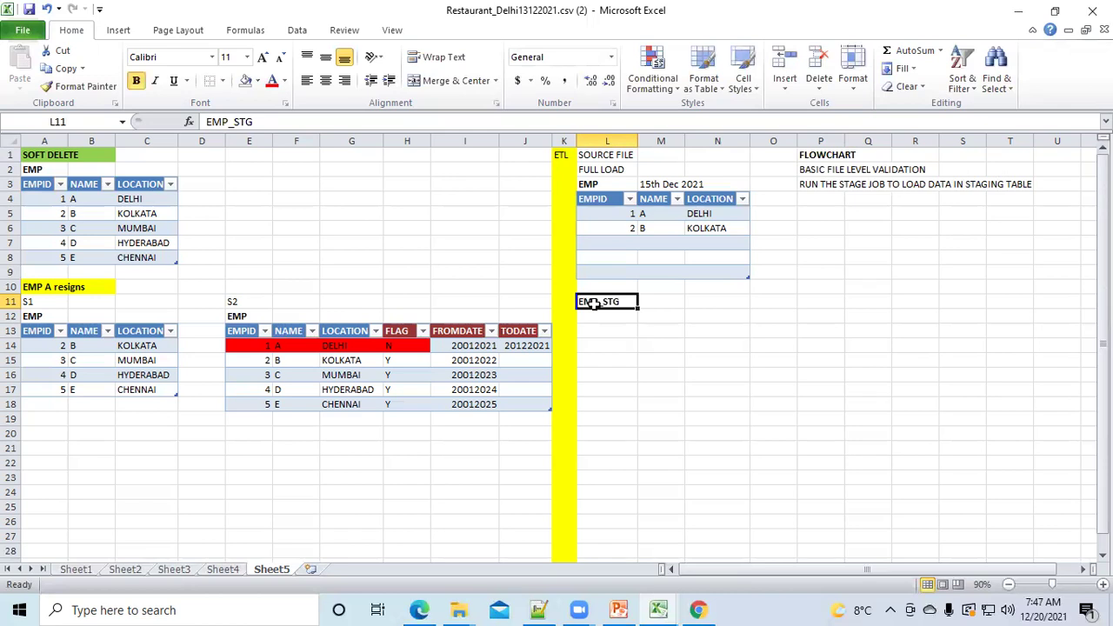
Copy the source EMP table's header and records A and B (L4:N6) to L12 under the EMP_STG title.
key(Down)
key(Down)
key(Down)
key(Down)
key(Down)
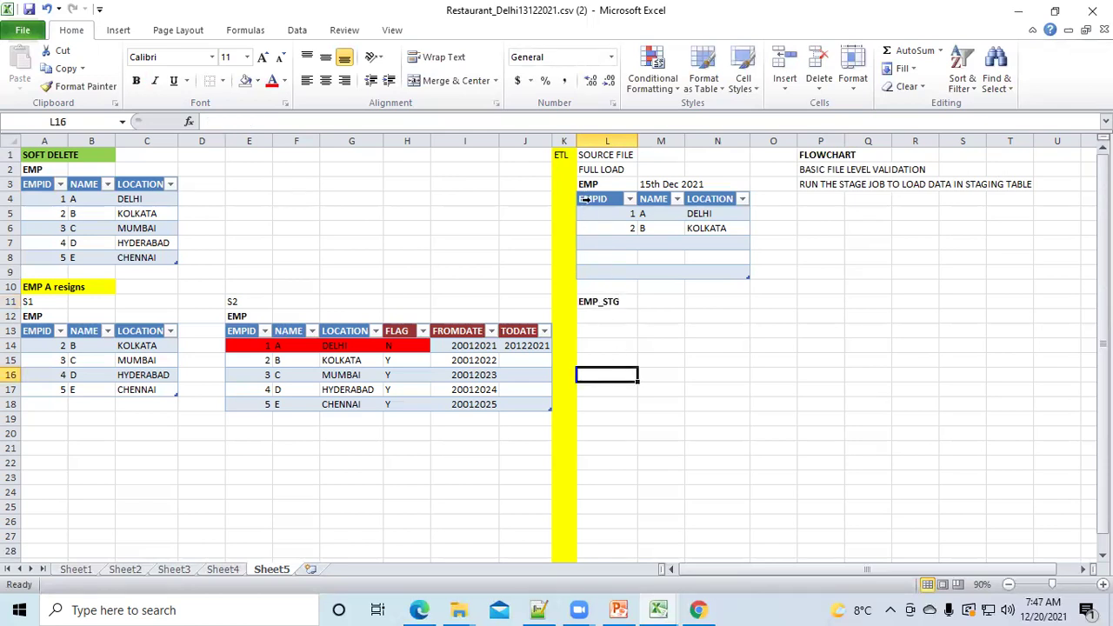
drag(585, 199, 701, 235)
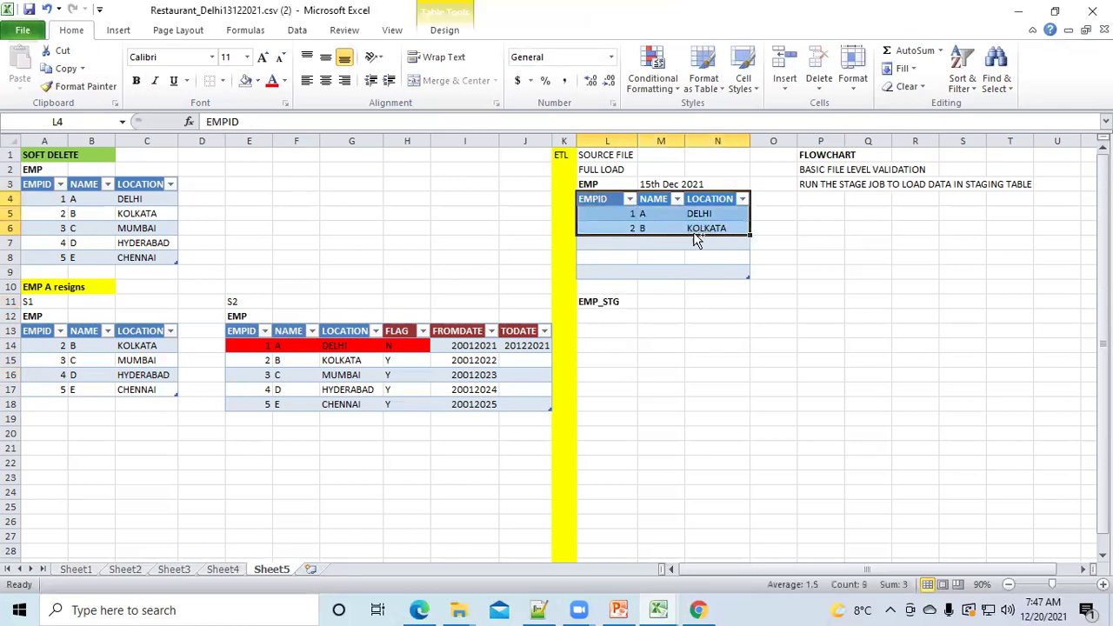
key(ctrl+c)
click(586, 319)
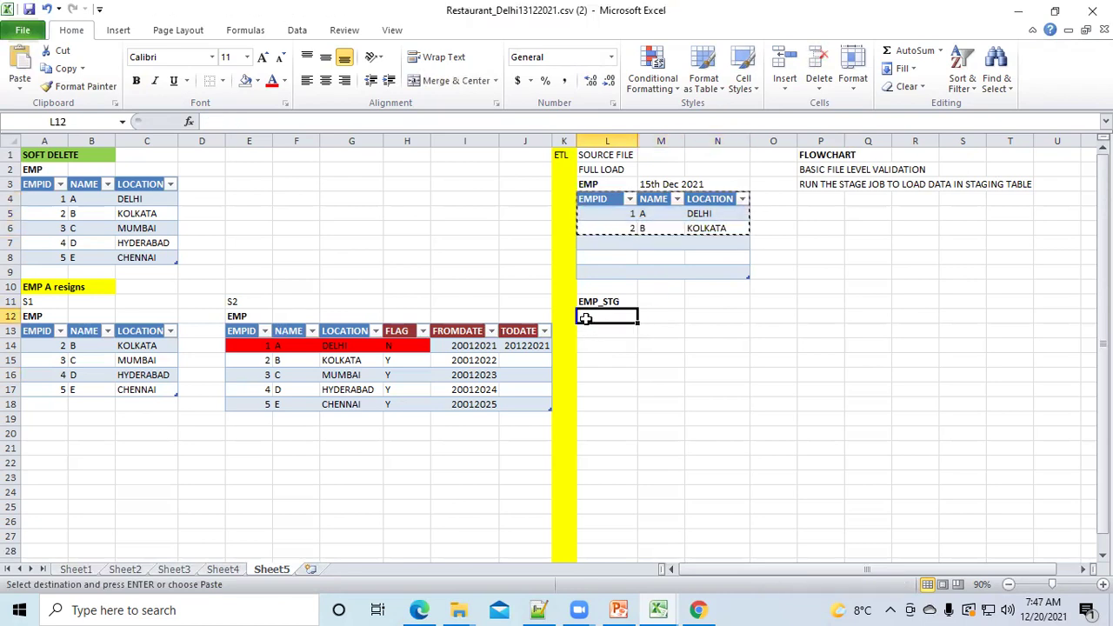
key(ctrl+v)
click(679, 407)
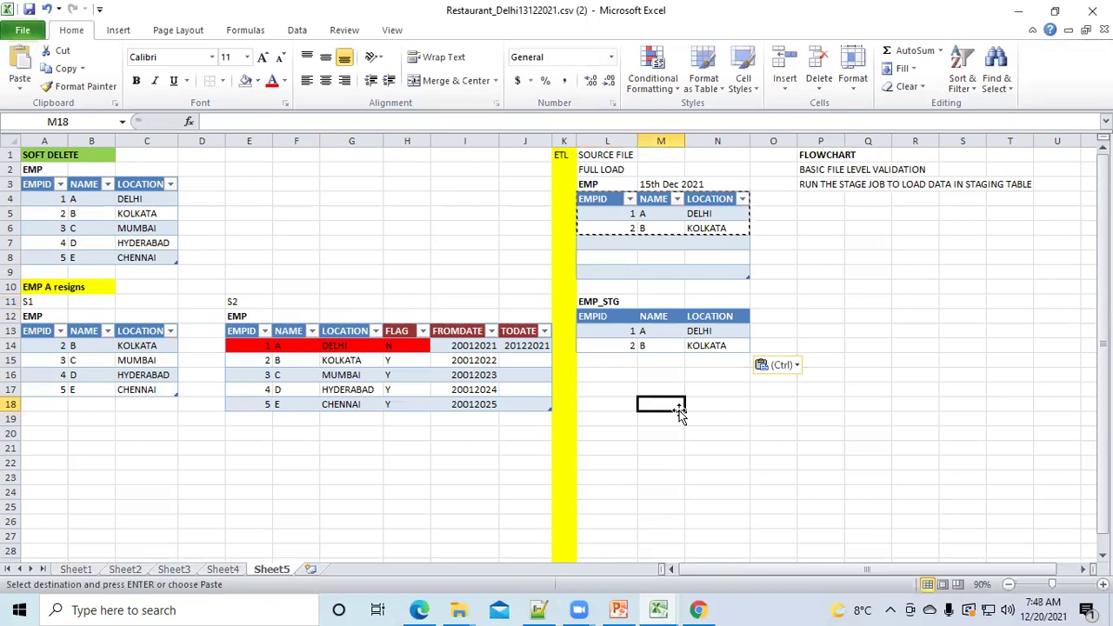
Enter the next load date 16th Dec 2021 in cell M16 below the staging table.
click(658, 185)
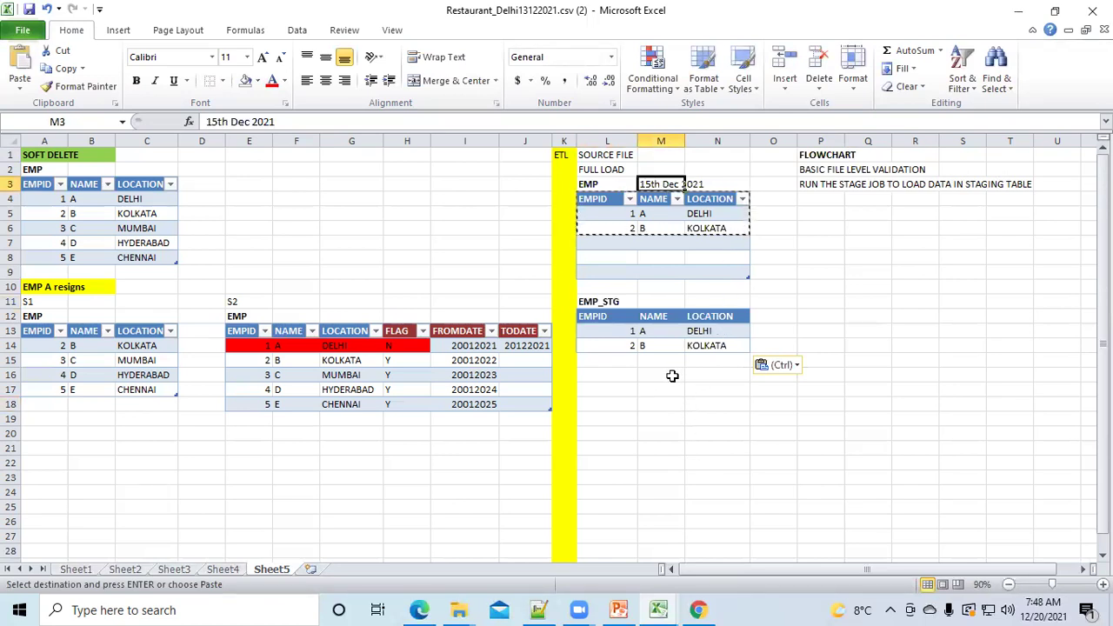
click(668, 377)
text(16TH)
key(BackSpace)
key(BackSpace)
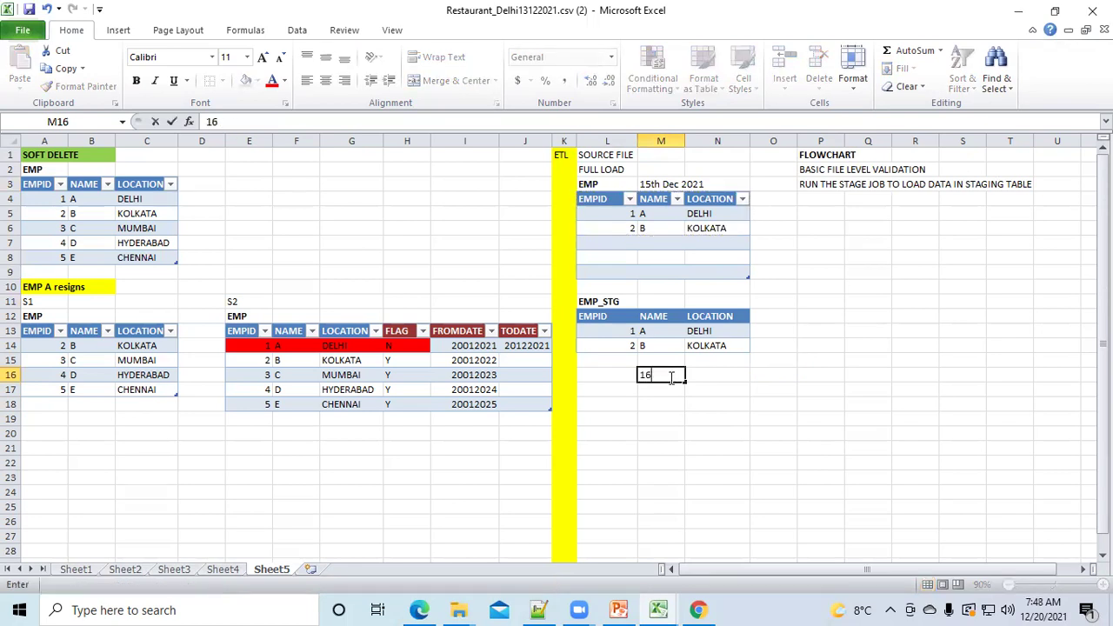
text(th Dec 2021)
click(700, 475)
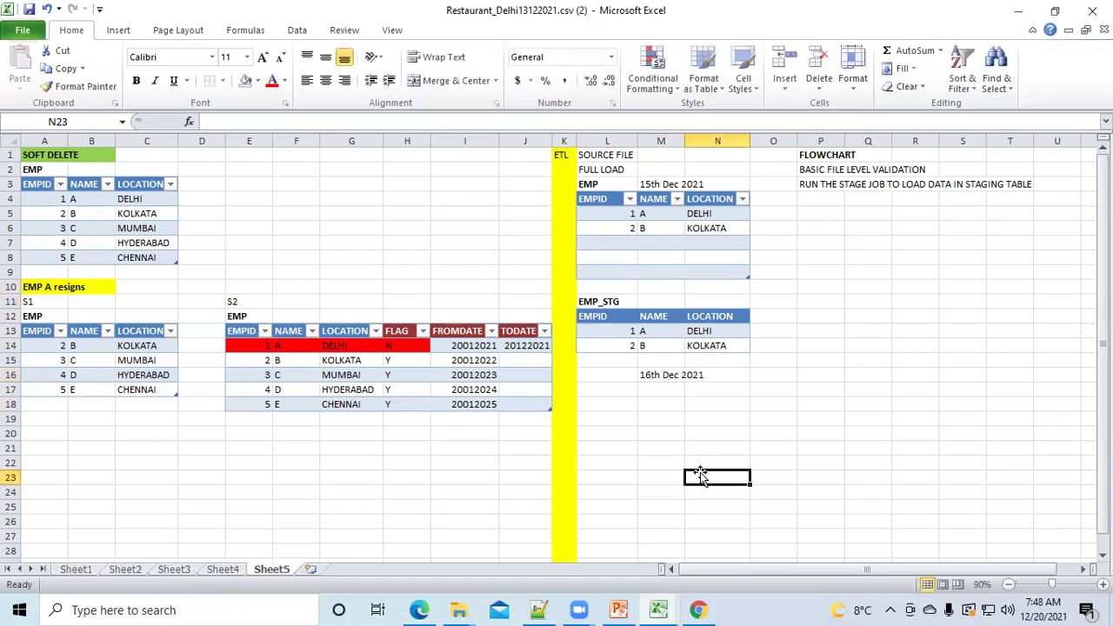
Enter the note C JOINS THE ORGANISATION in cell O16 beside the 16th Dec 2021 date.
click(661, 376)
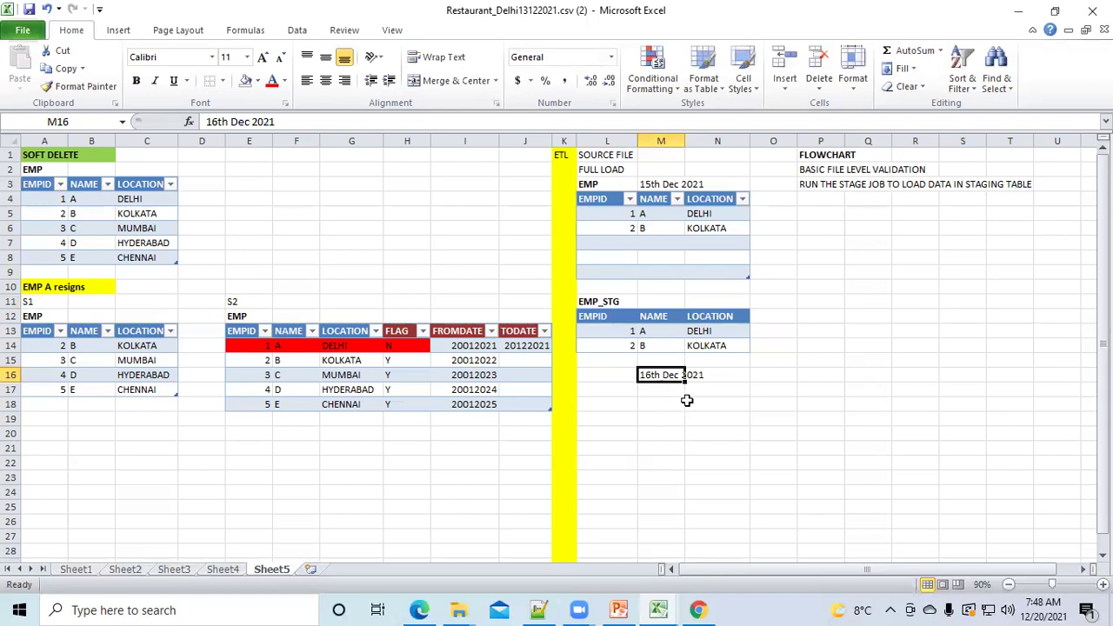
click(732, 379)
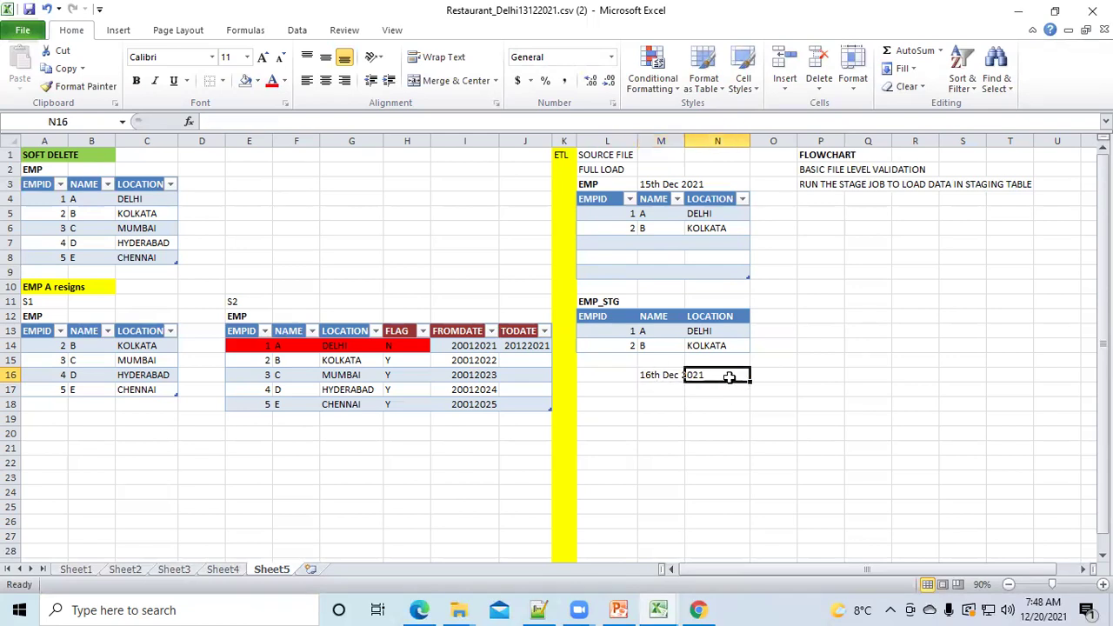
click(771, 379)
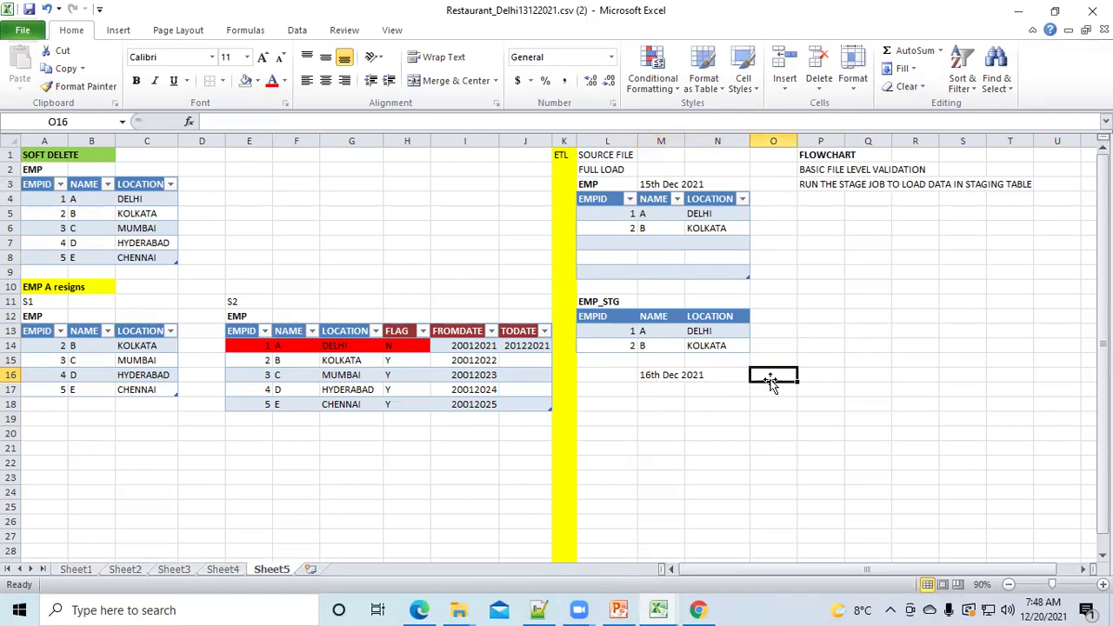
text(C)
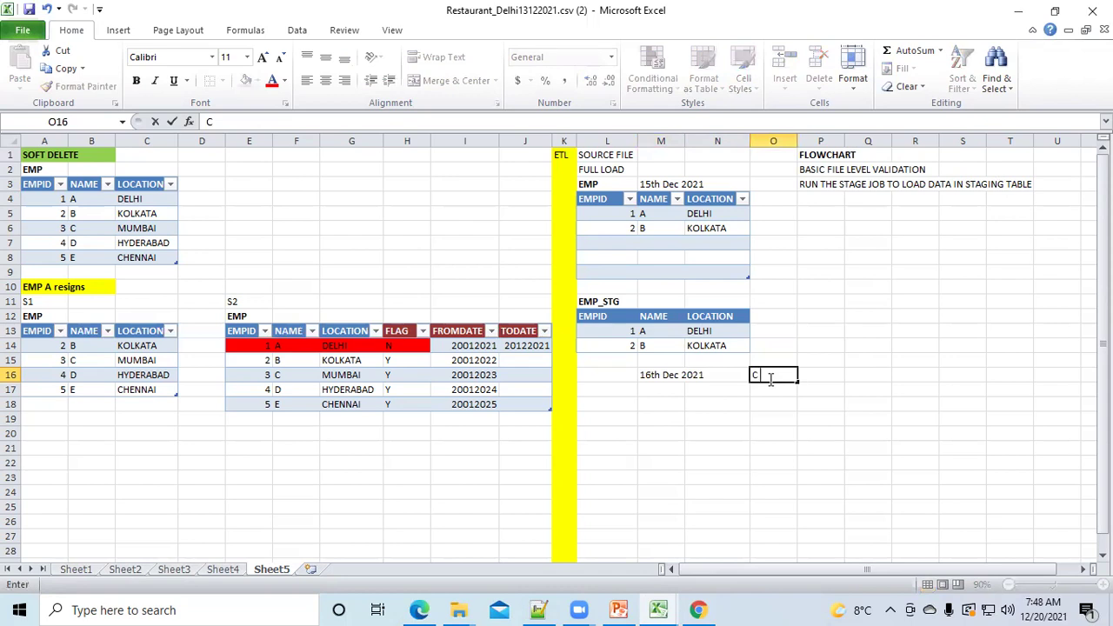
text( JOINS THE ORGANISATION)
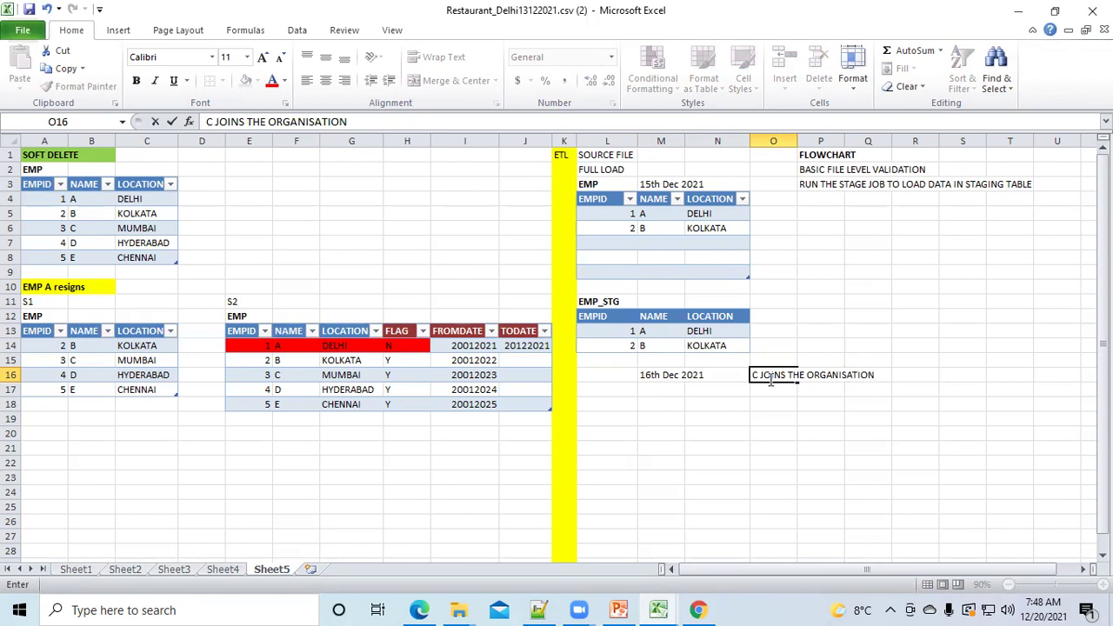
click(740, 446)
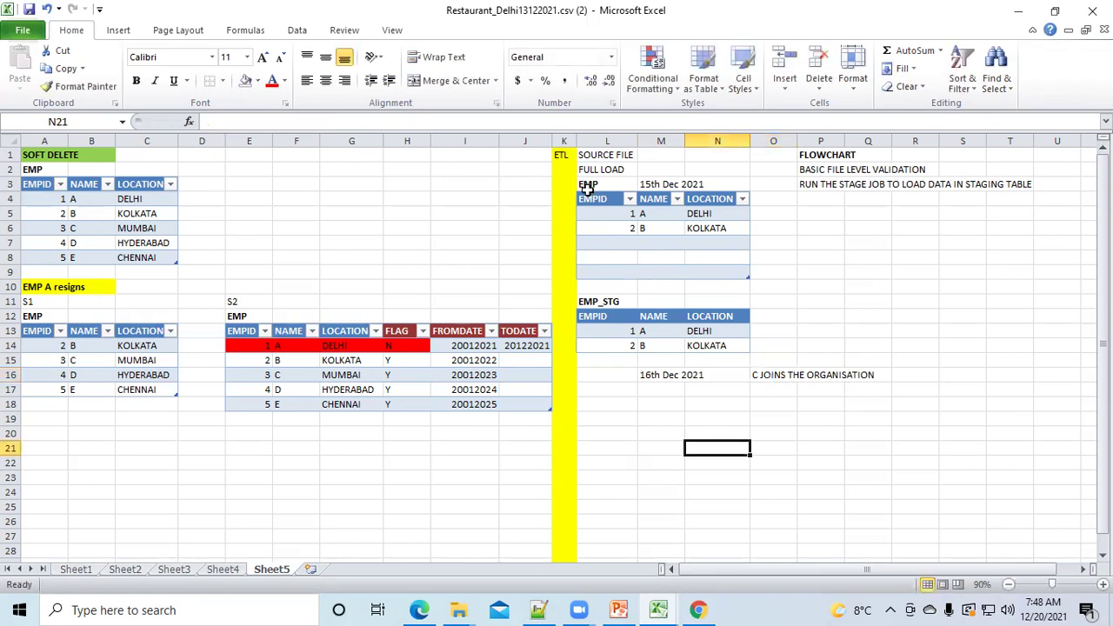
Copy the EMP title from cell L3 to cell L18, below the 16th Dec 2021 date.
drag(588, 186, 729, 231)
click(682, 276)
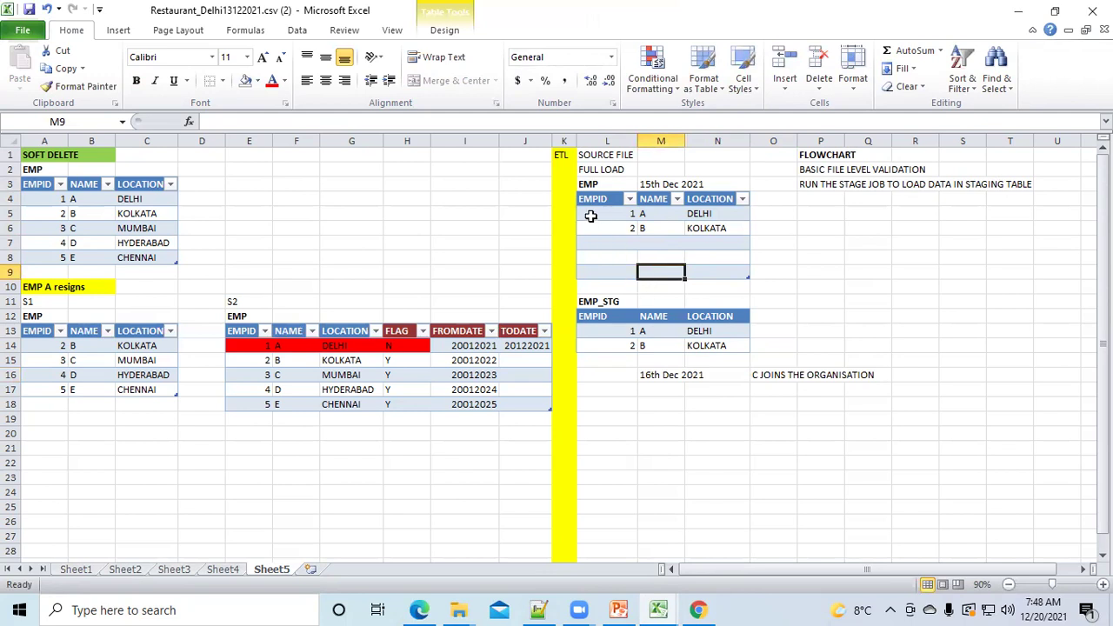
click(588, 183)
key(ctrl+c)
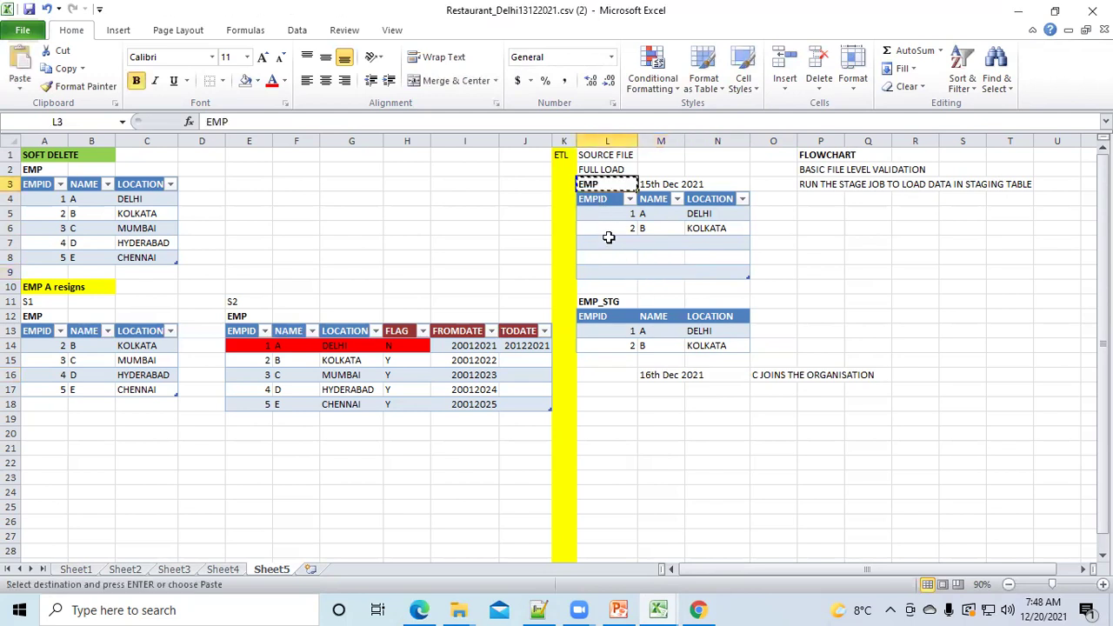
click(600, 401)
key(ctrl+v)
click(623, 461)
Copy the EMPID, NAME and LOCATION header row (L4:N4) to L19 under the new EMP title.
drag(592, 199, 707, 199)
key(ctrl+c)
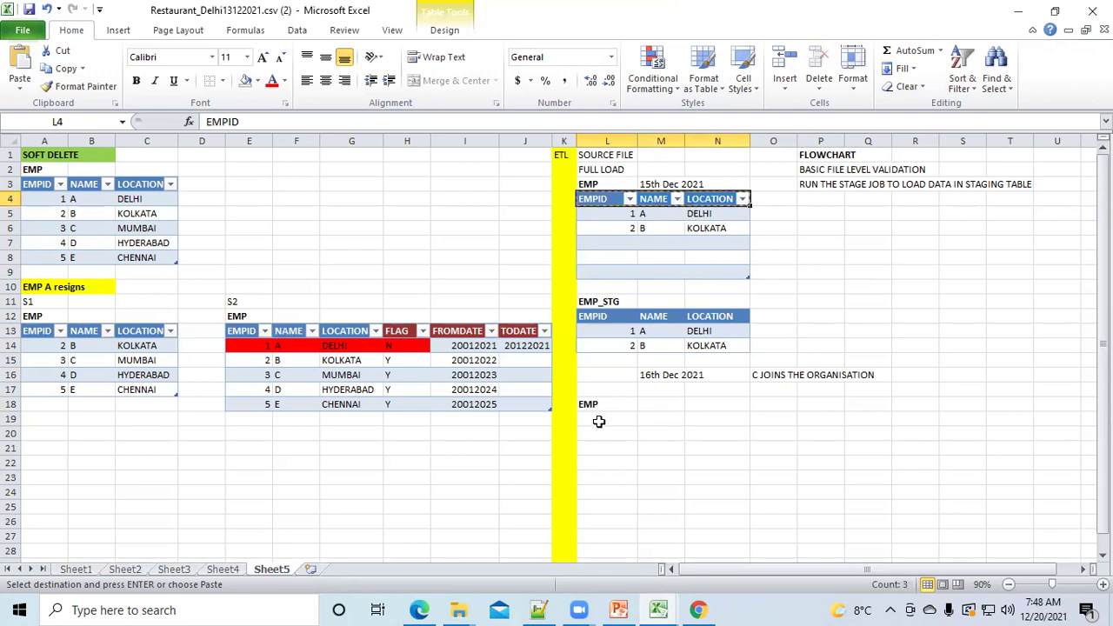
click(599, 422)
key(ctrl+v)
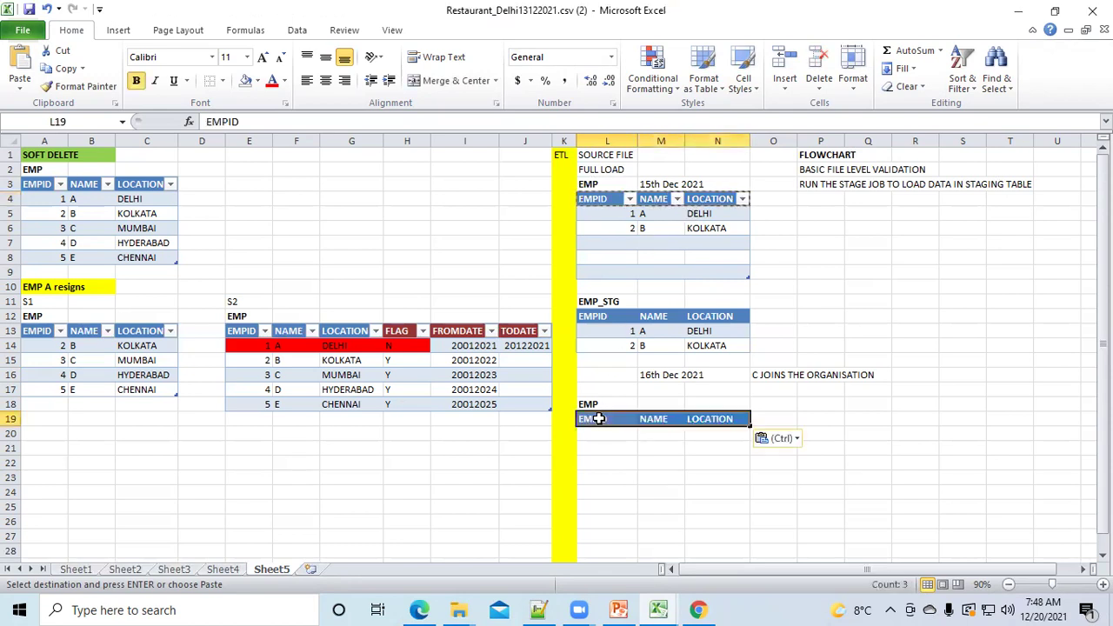
click(712, 403)
Copy the records of employees A and B (L5:N6) to L20 under the new header row.
drag(601, 216, 696, 226)
key(ctrl+c)
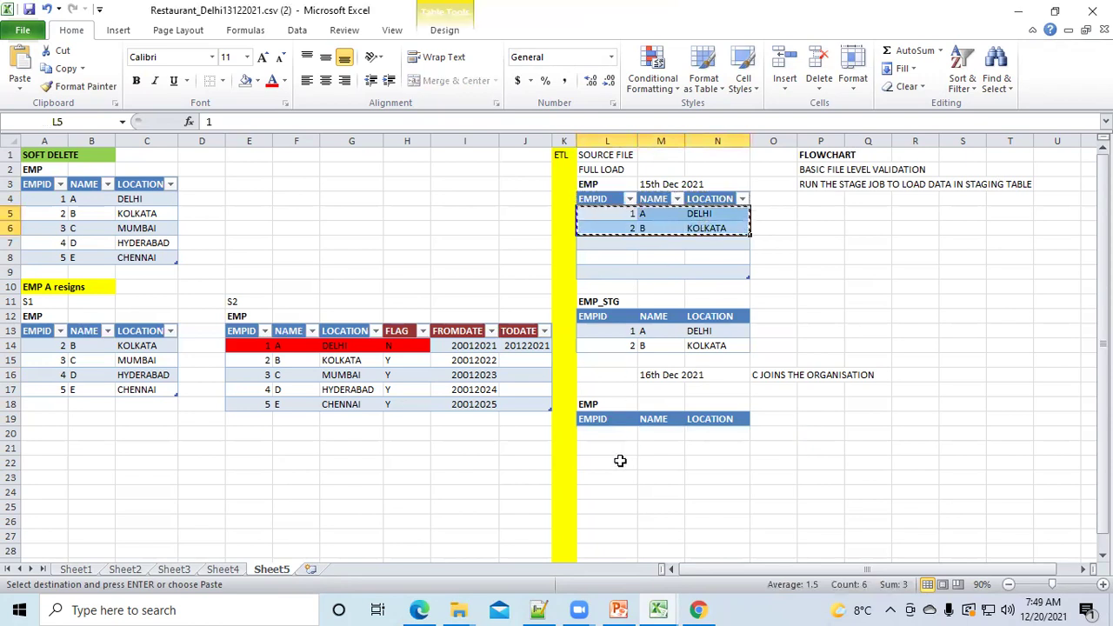
click(607, 435)
key(ctrl+v)
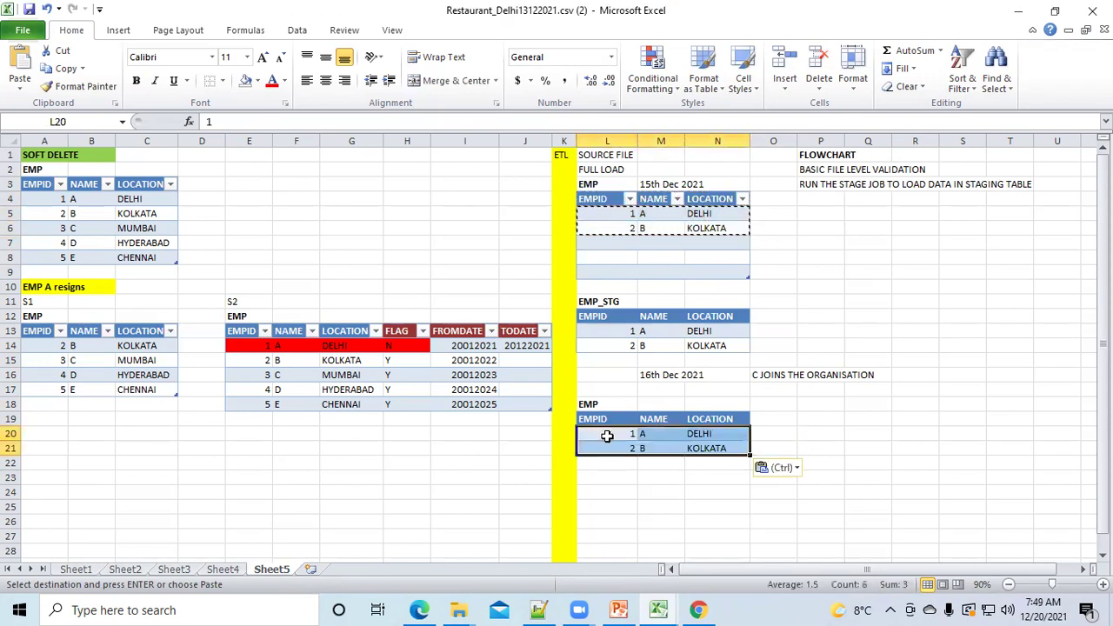
click(775, 399)
Add a third employee record in row 22 of the new EMP table with EMPID 3, NAME C and LOCATION MUMBAI.
click(624, 464)
text(C)
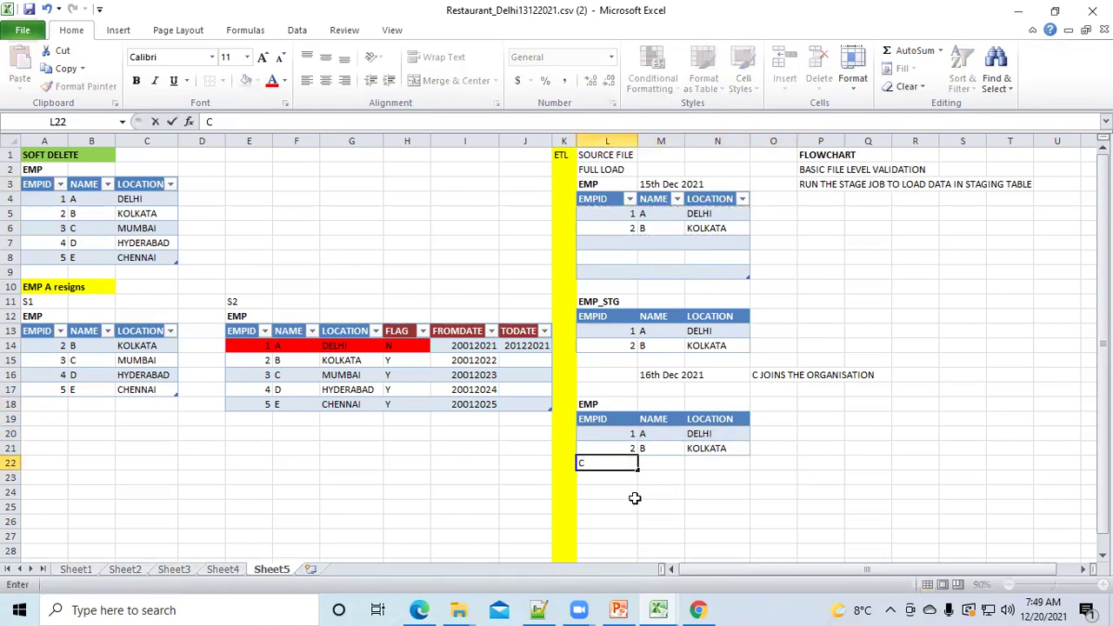
click(645, 492)
click(659, 462)
text(C)
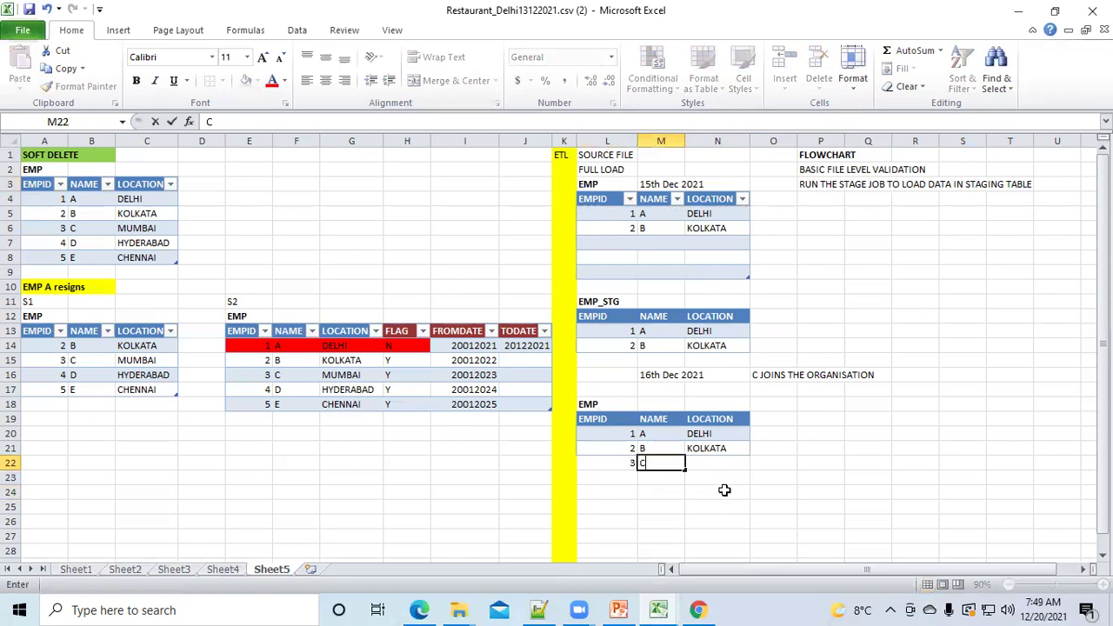
click(725, 491)
click(708, 462)
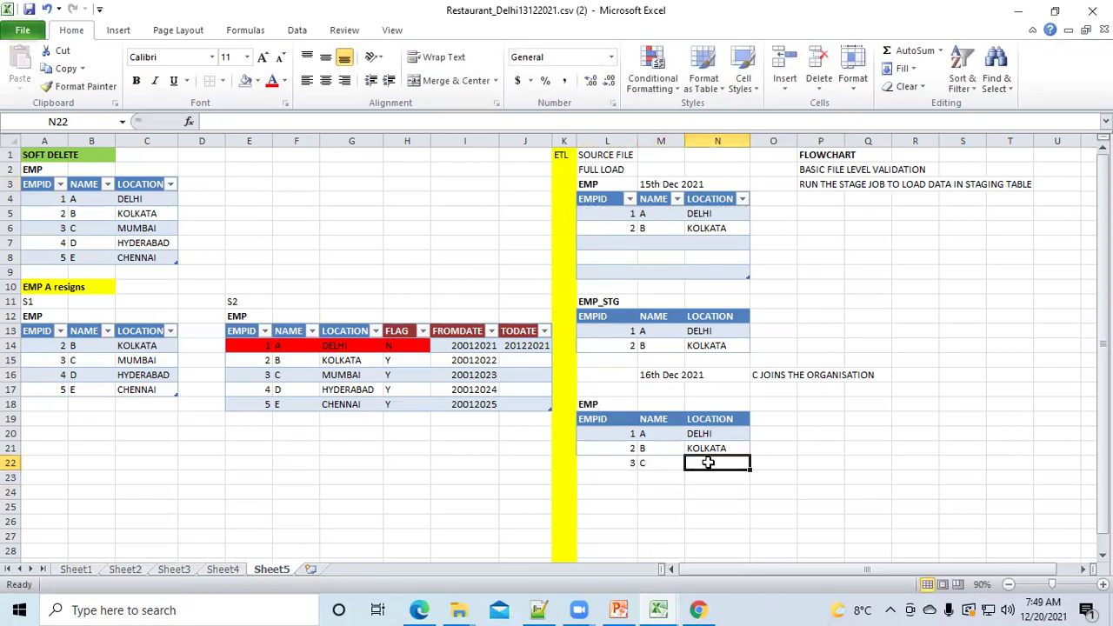
text(MUMBAI)
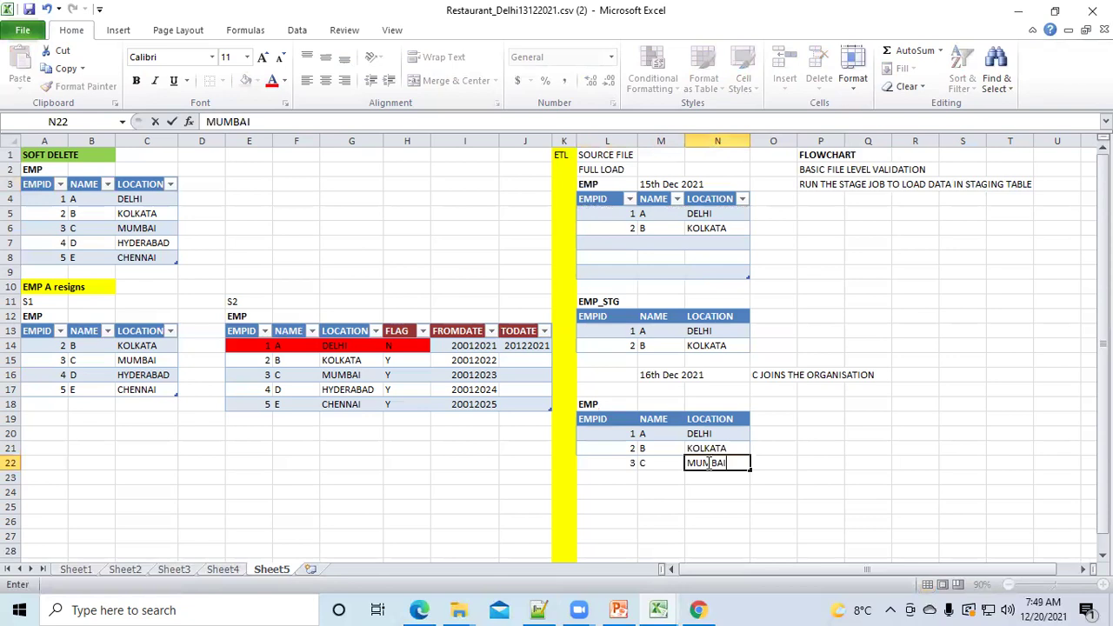
click(641, 525)
click(661, 375)
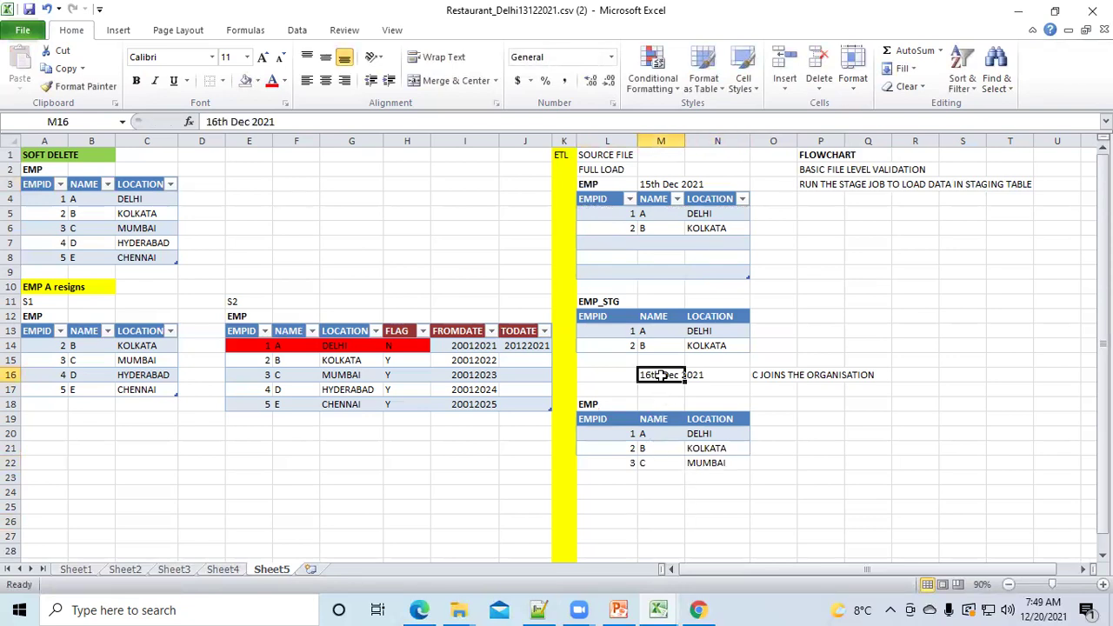
Move the 16th Dec 2021 date from M16 to M18, beside the second EMP title.
key(ctrl+c)
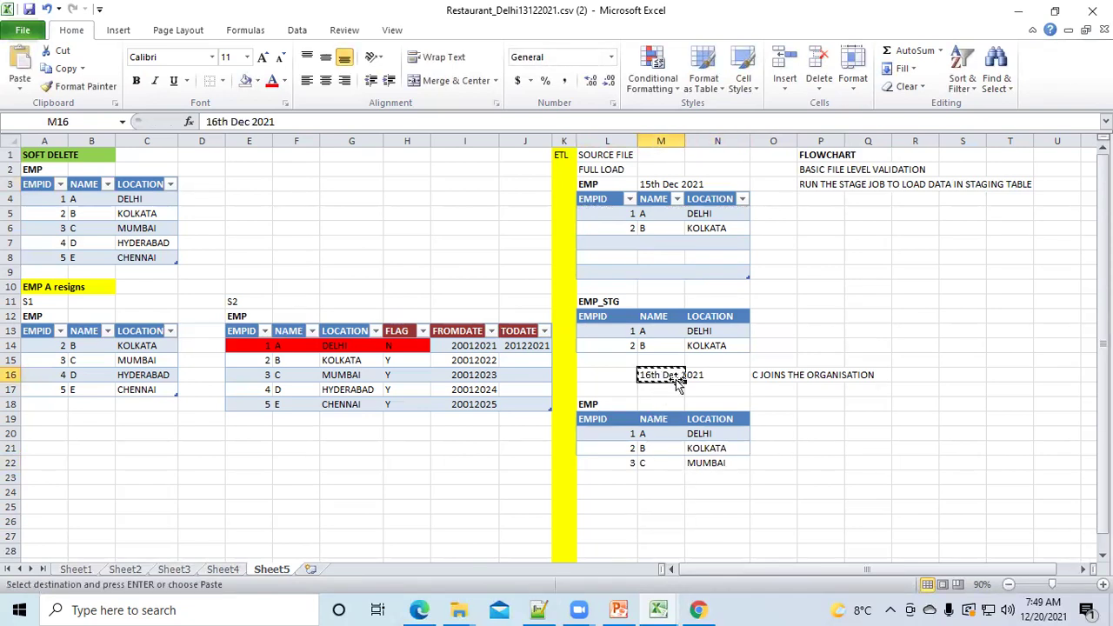
click(649, 406)
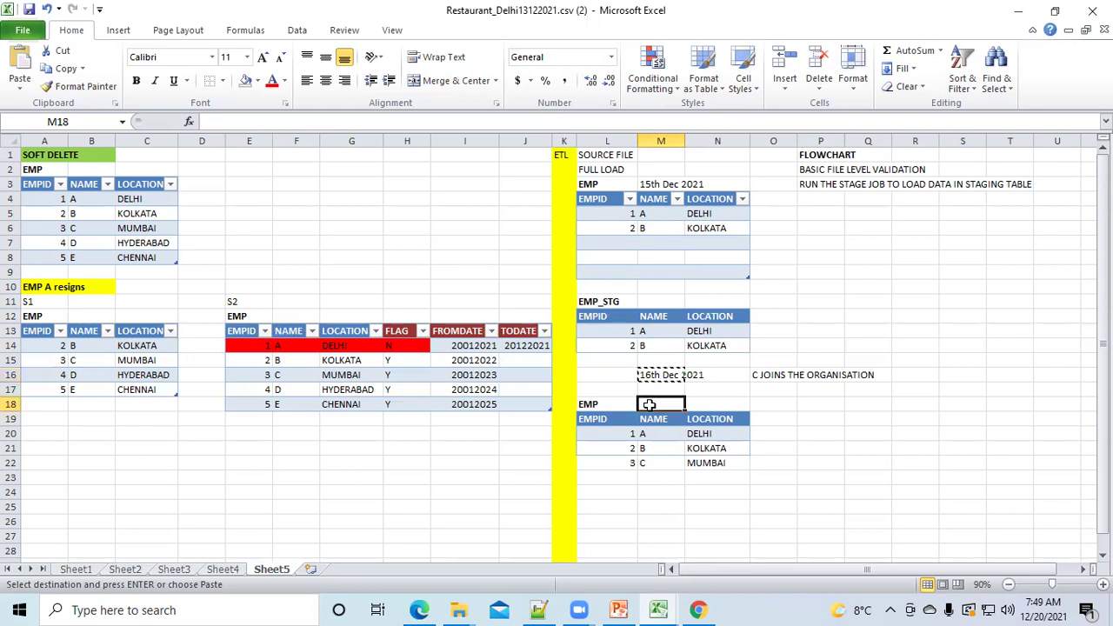
key(Return)
click(781, 402)
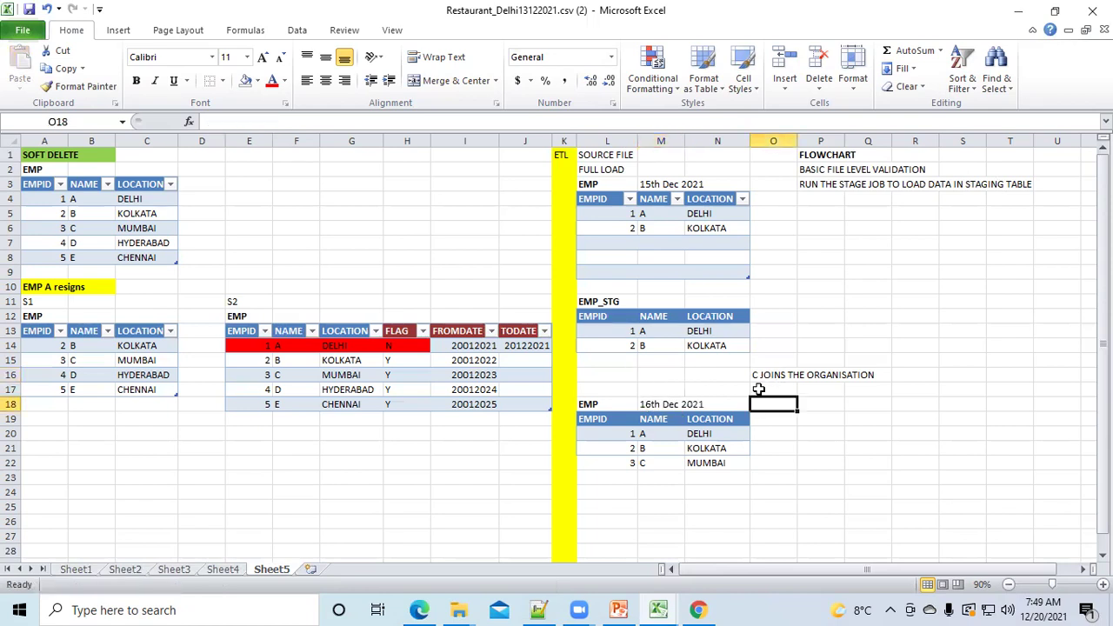
Move the note C JOINS THE ORGANISATION from O16 to O18, in line with the 16th Dec date.
click(758, 375)
key(ctrl+x)
click(761, 404)
key(Return)
click(803, 490)
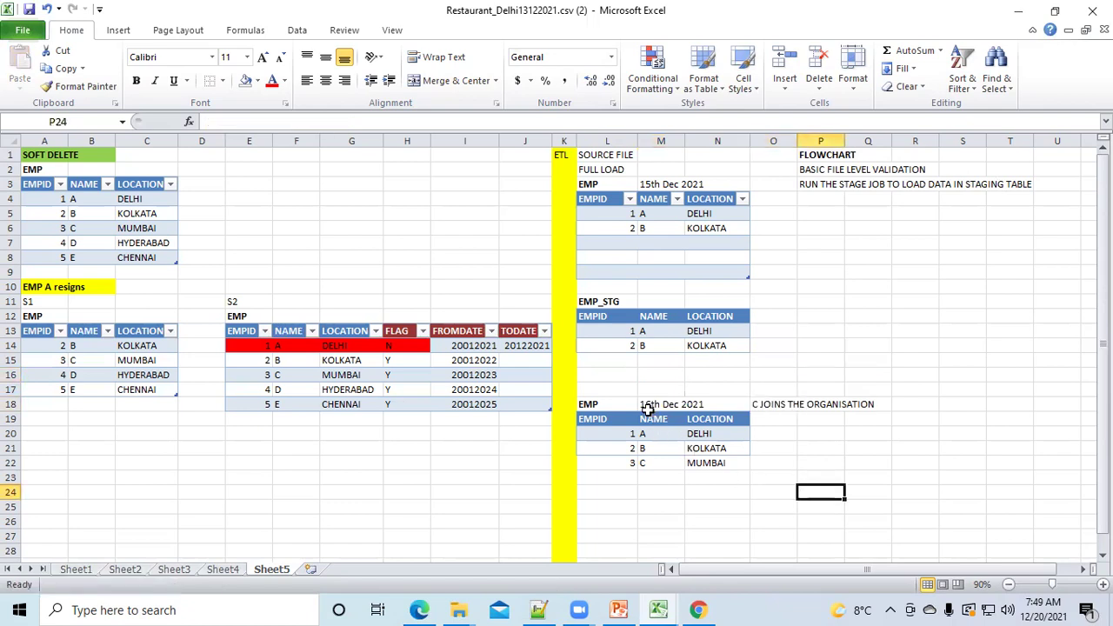
drag(609, 463, 721, 465)
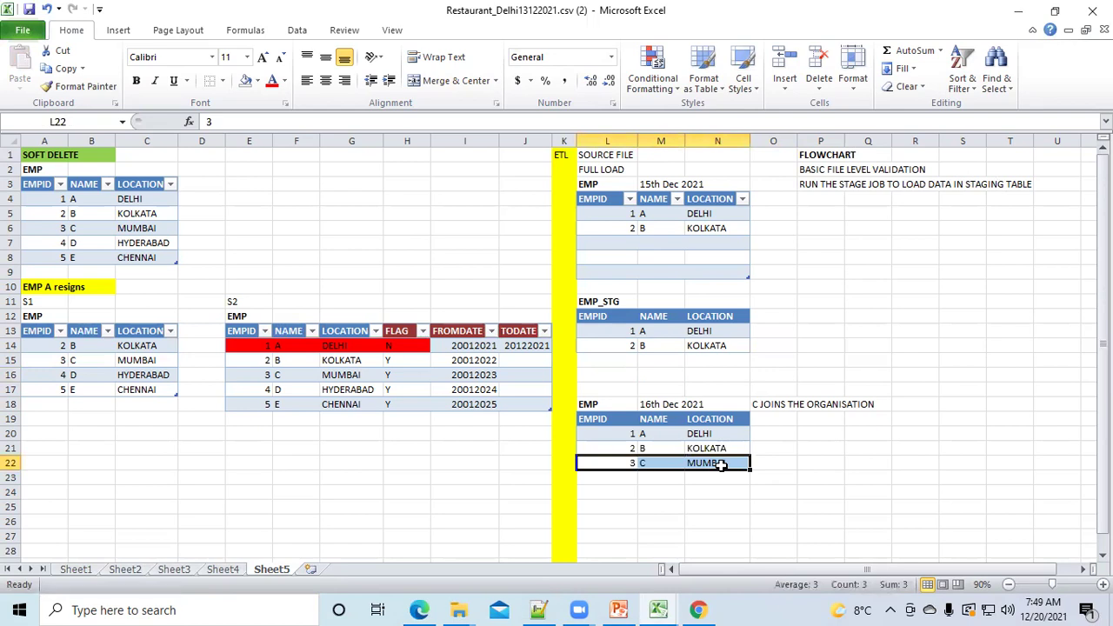
click(694, 505)
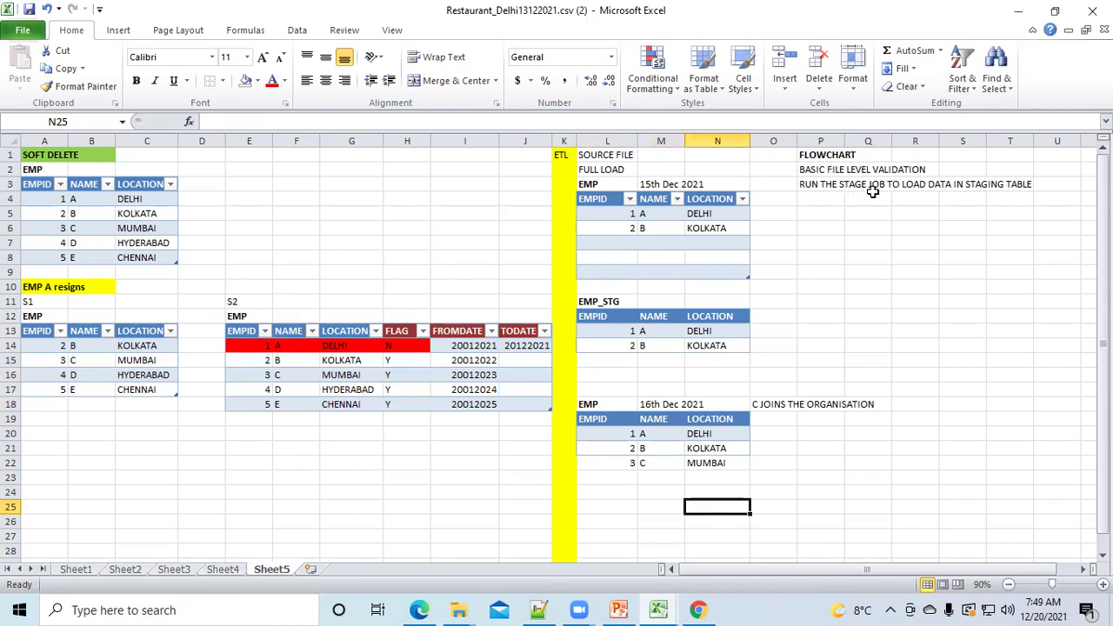
click(908, 303)
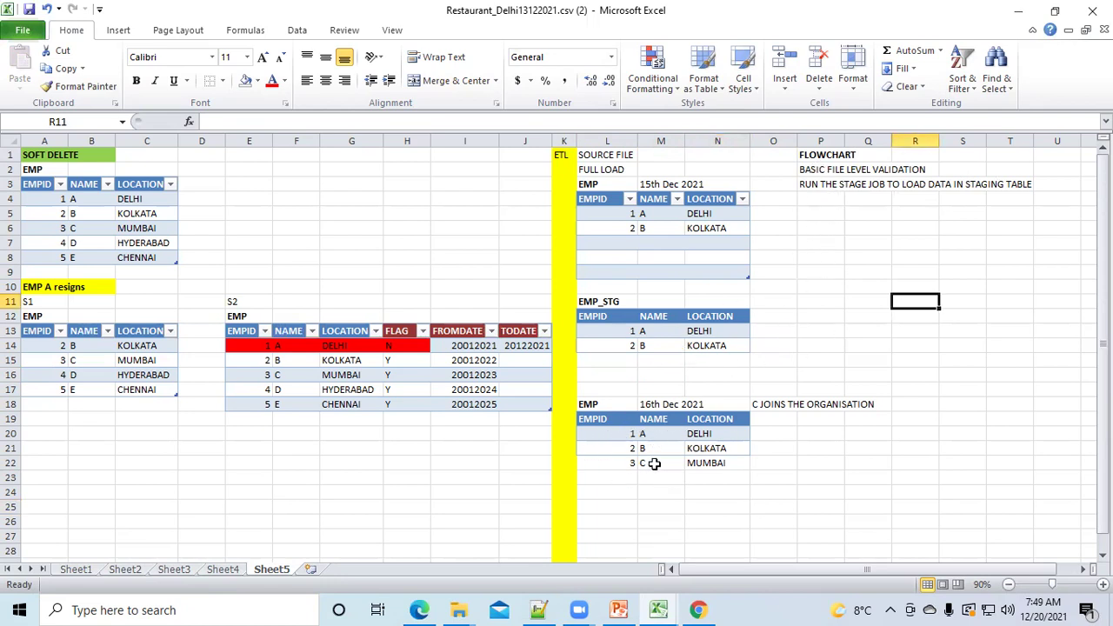
Clear the records of employees A and B from the 16th Dec EMP table and move record C up to row 20.
drag(607, 433, 724, 445)
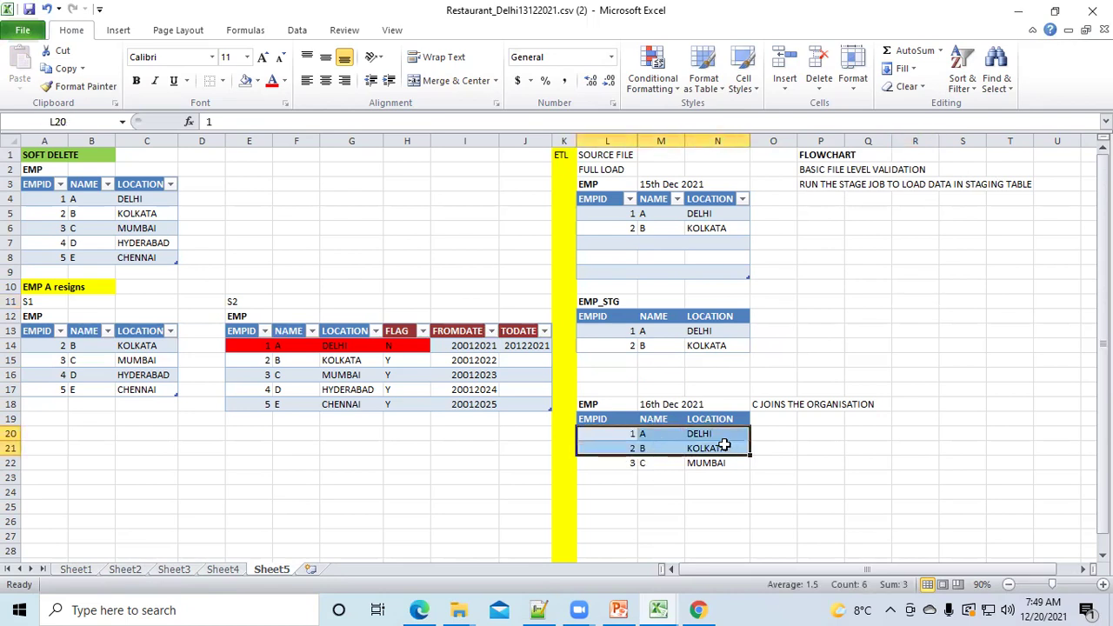
key(Delete)
click(703, 532)
click(618, 467)
drag(618, 467, 611, 434)
click(680, 509)
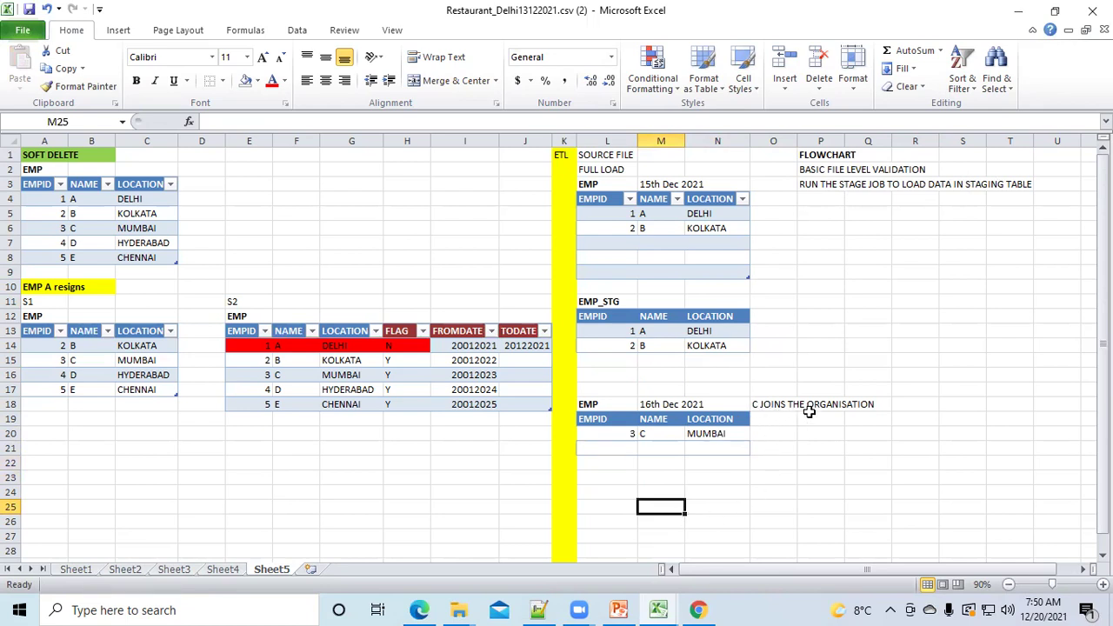
Make the FULL LOAD label in L2 bold.
drag(604, 435, 704, 434)
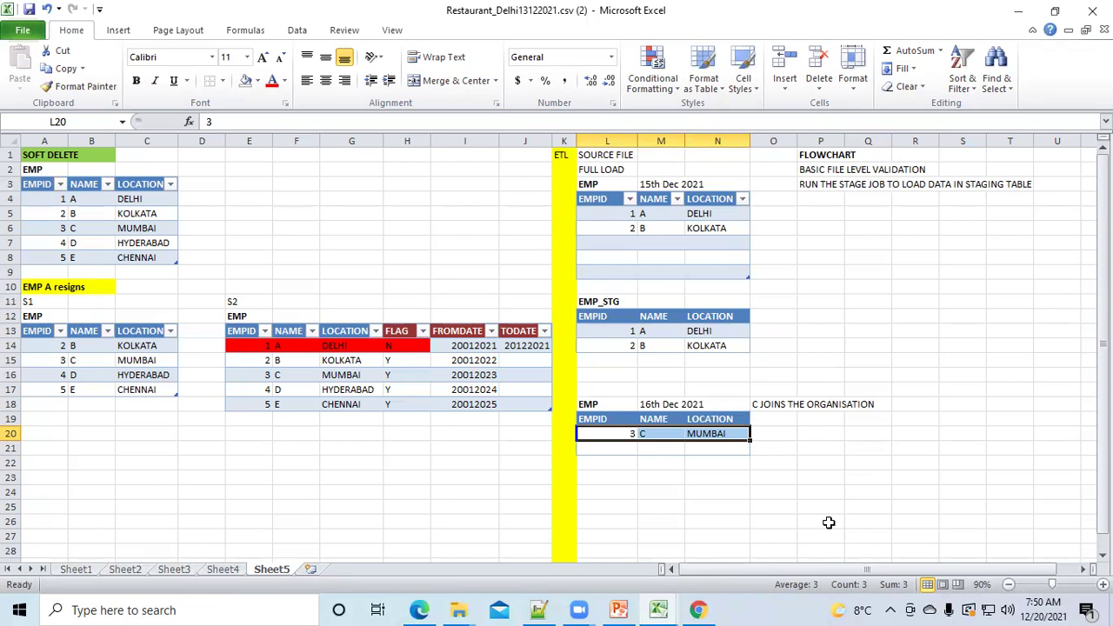
click(596, 169)
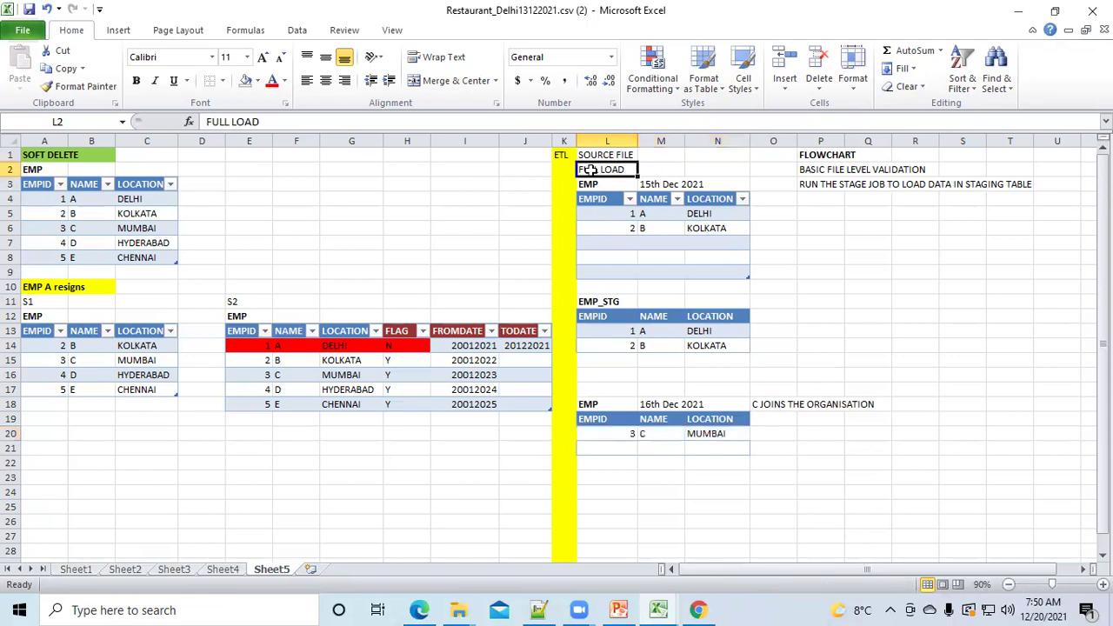
click(137, 81)
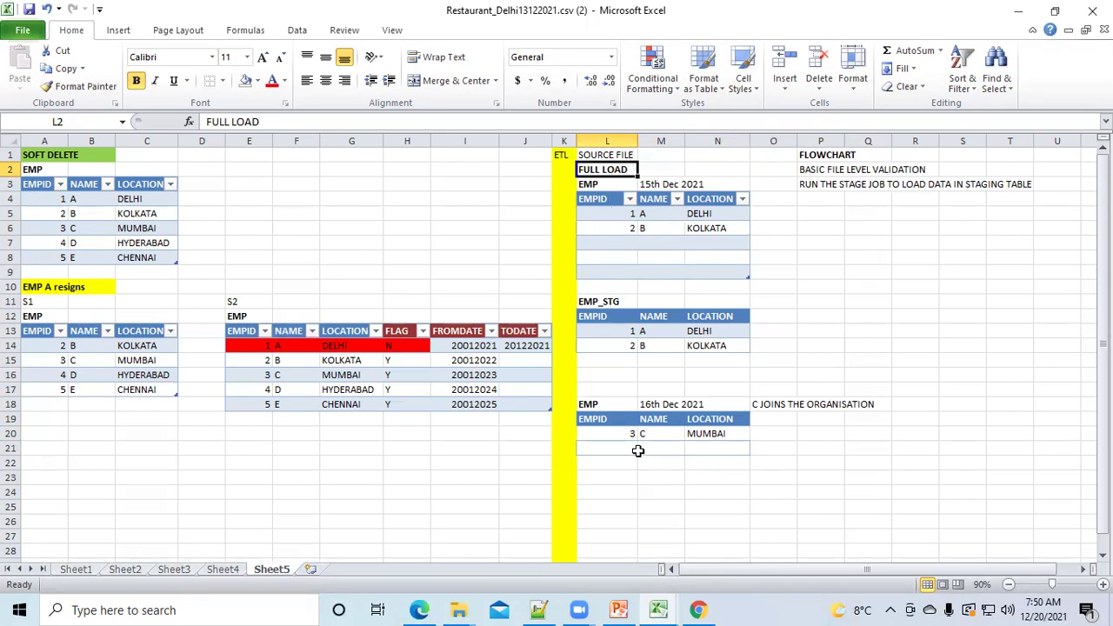
Copy the records of employees A and B (L5:N6) to L21, below record C in the 16th Dec EMP table.
drag(617, 434, 692, 434)
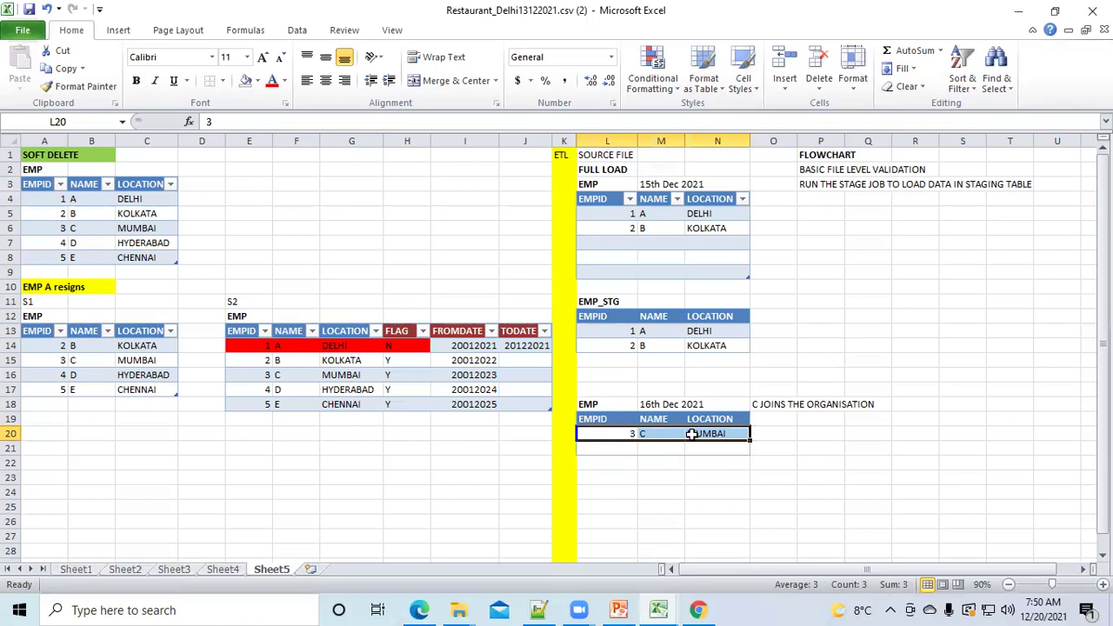
click(598, 219)
drag(598, 219, 698, 240)
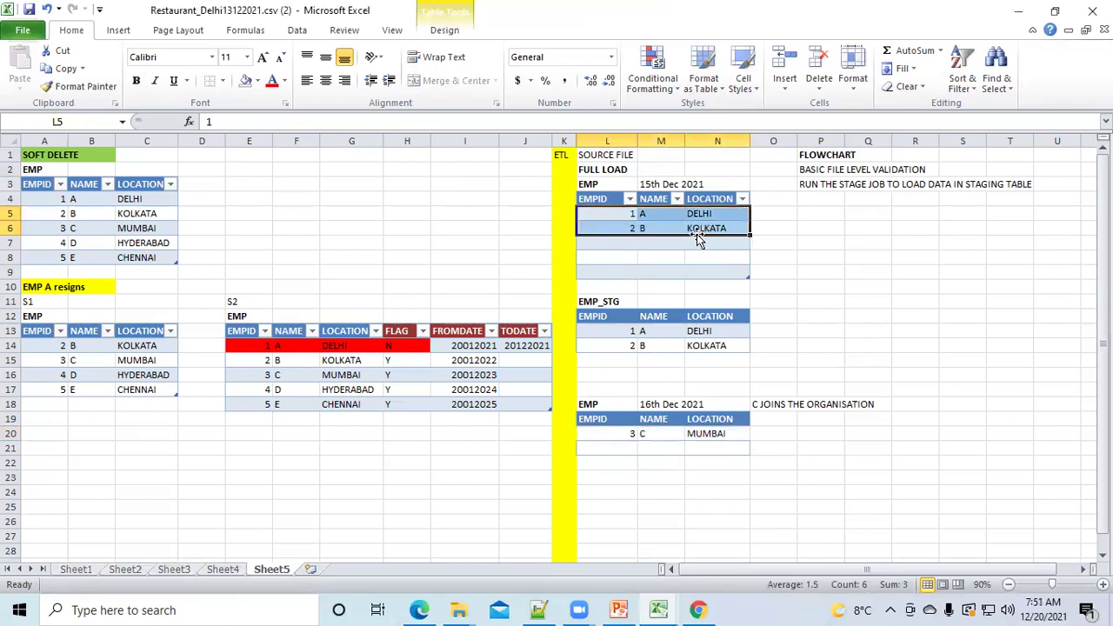
key(ctrl+c)
click(607, 448)
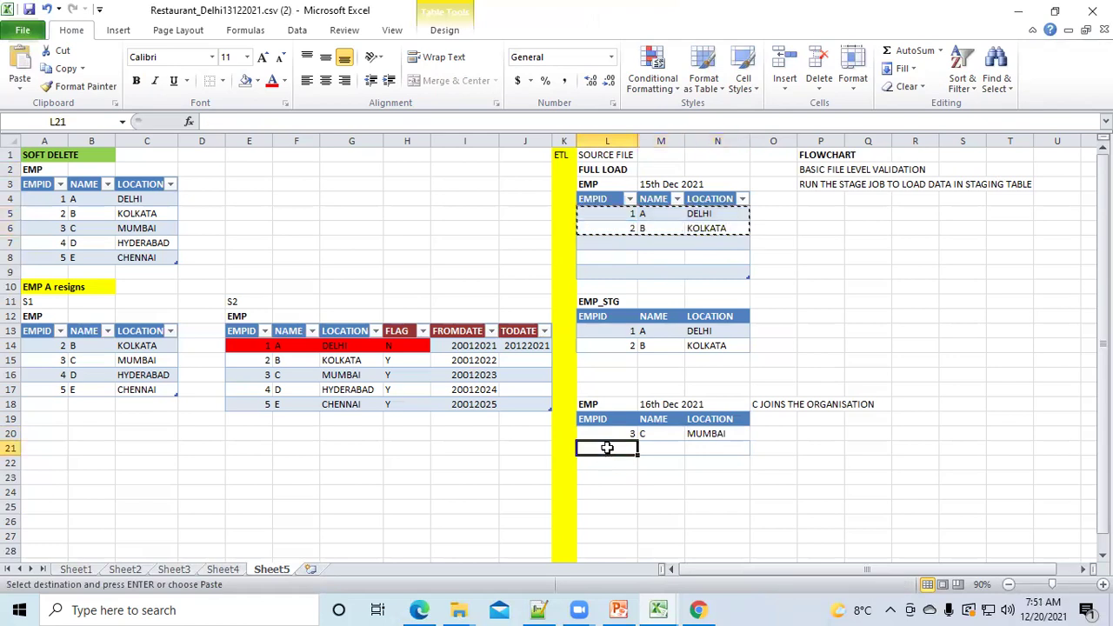
key(ctrl+v)
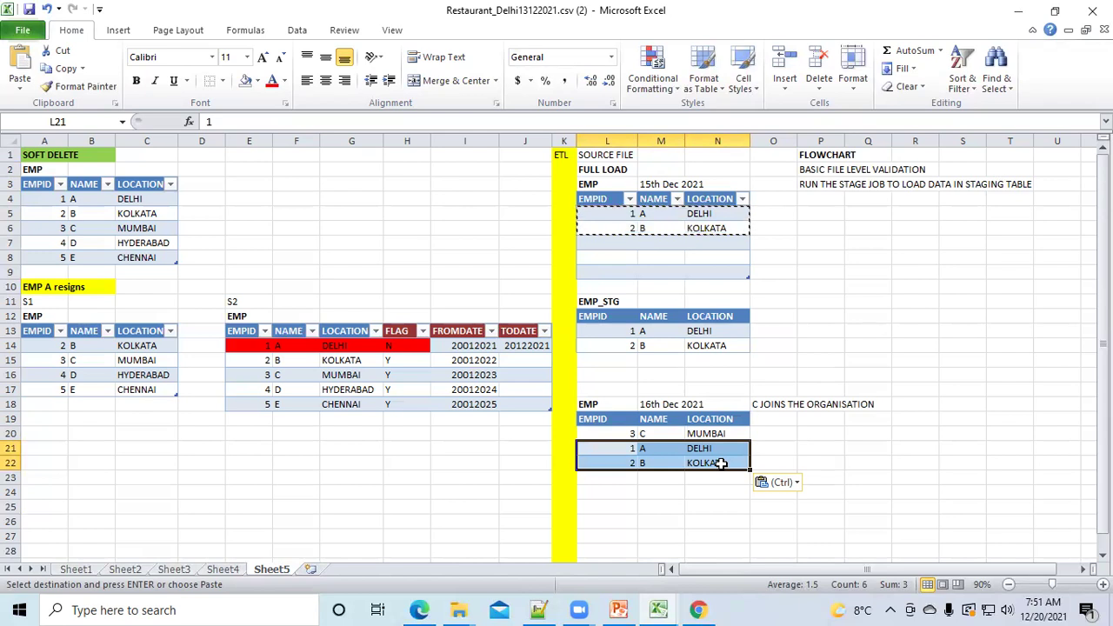
click(860, 359)
click(771, 387)
Move the record of employee C from row 20 to row 23, below records A and B.
drag(617, 450, 702, 462)
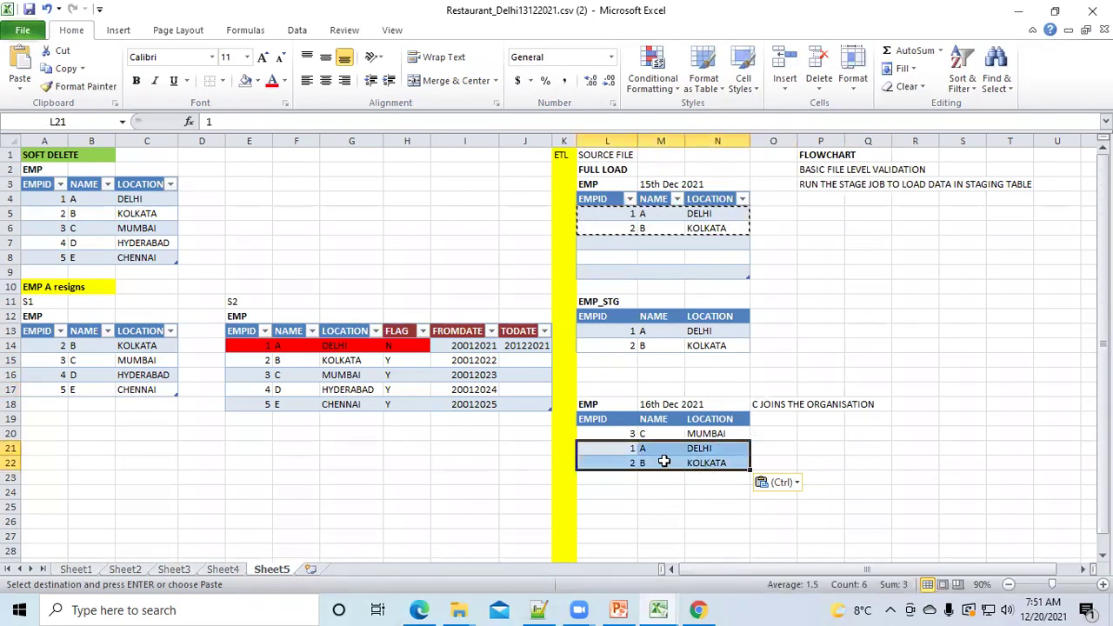
drag(613, 433, 702, 435)
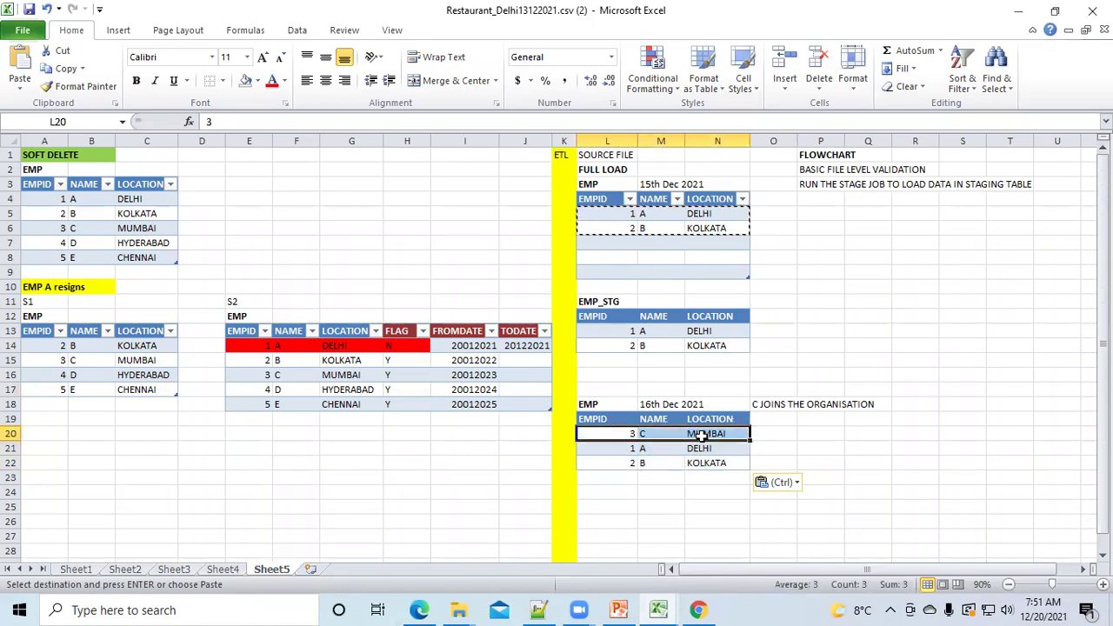
key(ctrl+c)
click(626, 479)
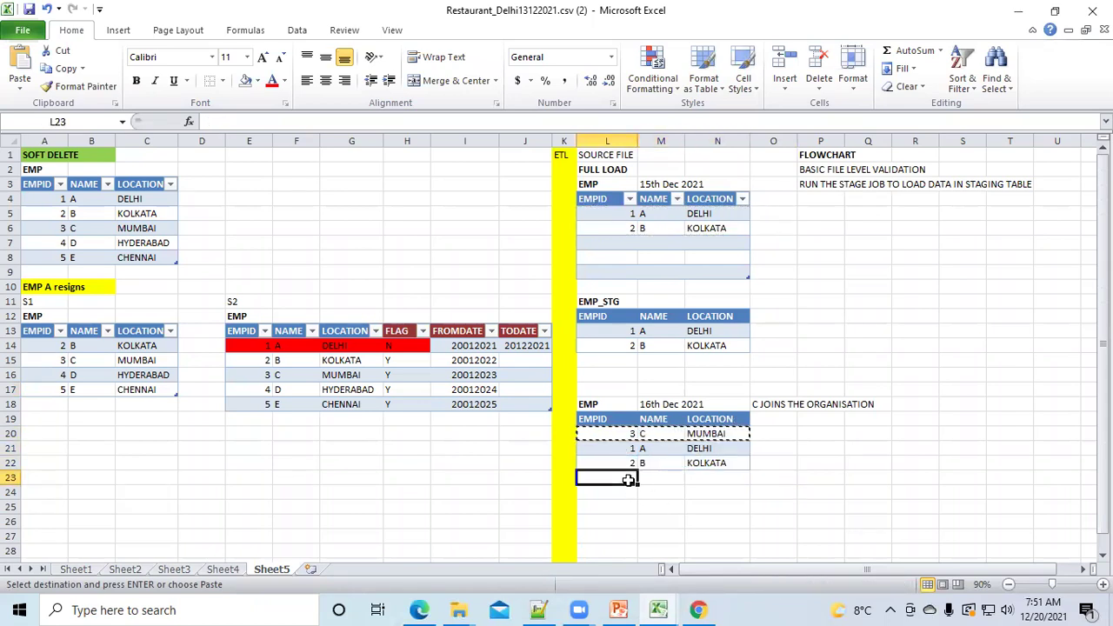
key(ctrl+v)
click(719, 507)
Move the records of employees A, B and C (L21:N23) up to L20, directly under the header row.
drag(621, 448, 712, 475)
key(ctrl+c)
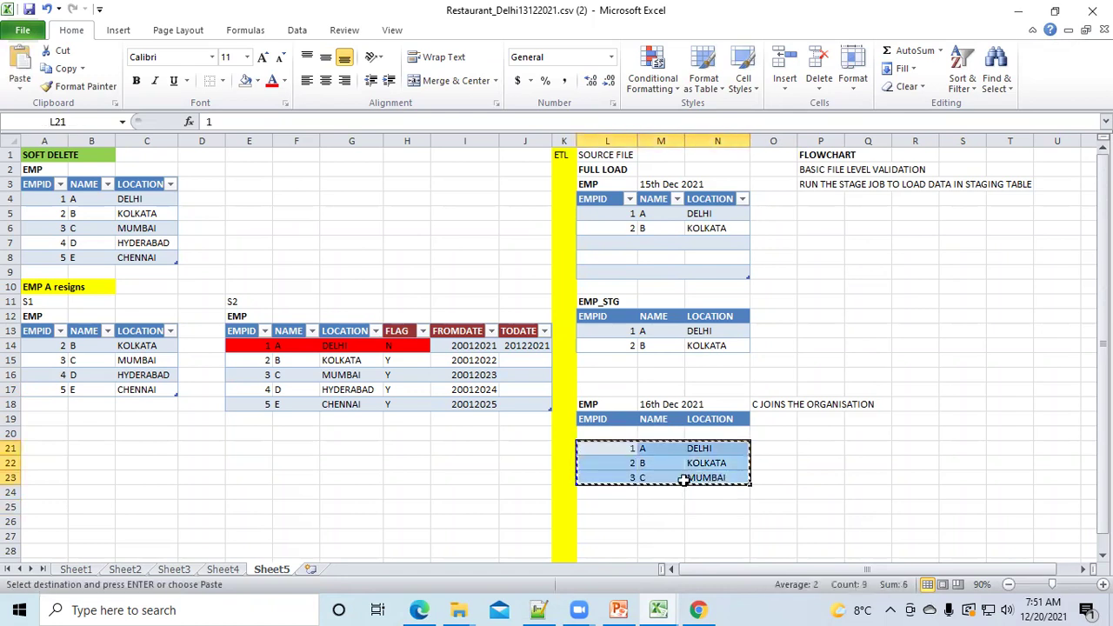
click(607, 433)
key(ctrl+v)
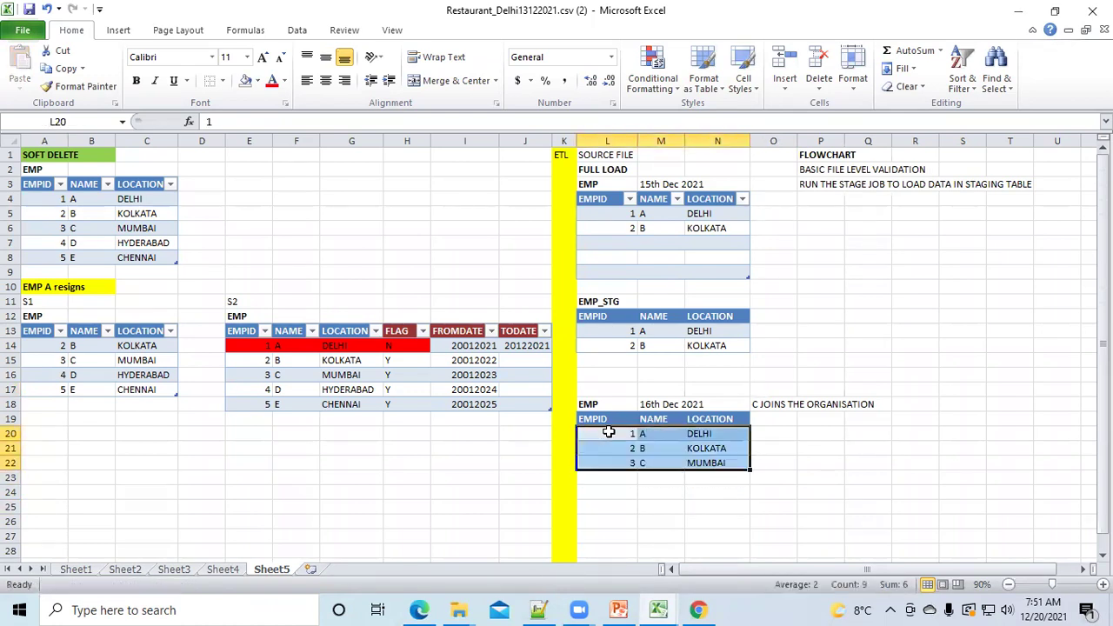
click(670, 507)
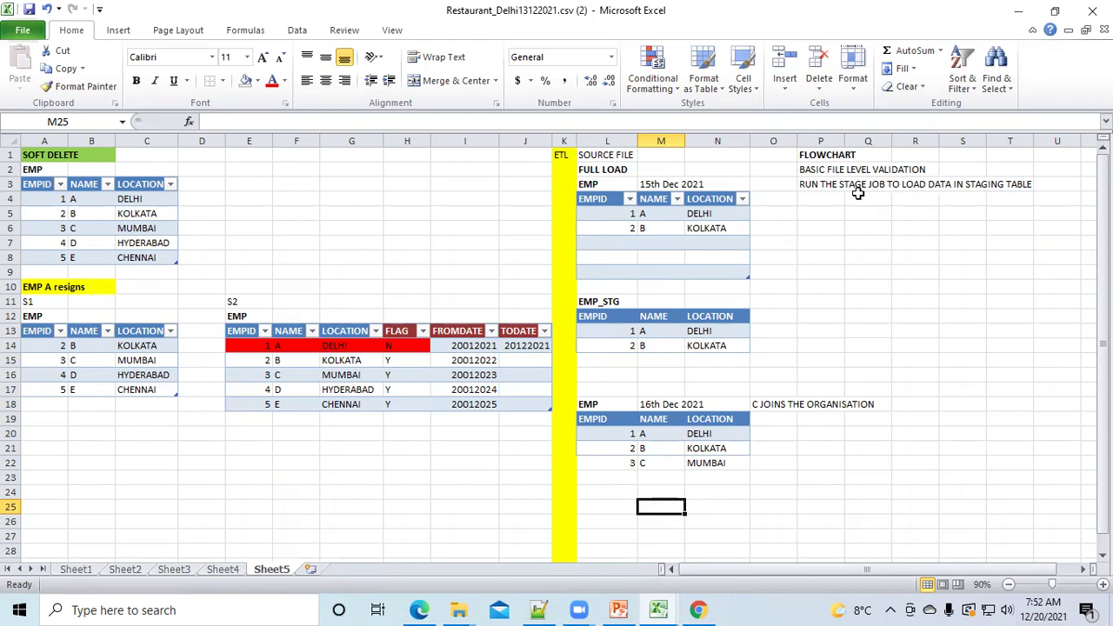
Copy the 16th Dec 2021 date from M18 to L17, above the second EMP title.
drag(813, 186, 997, 184)
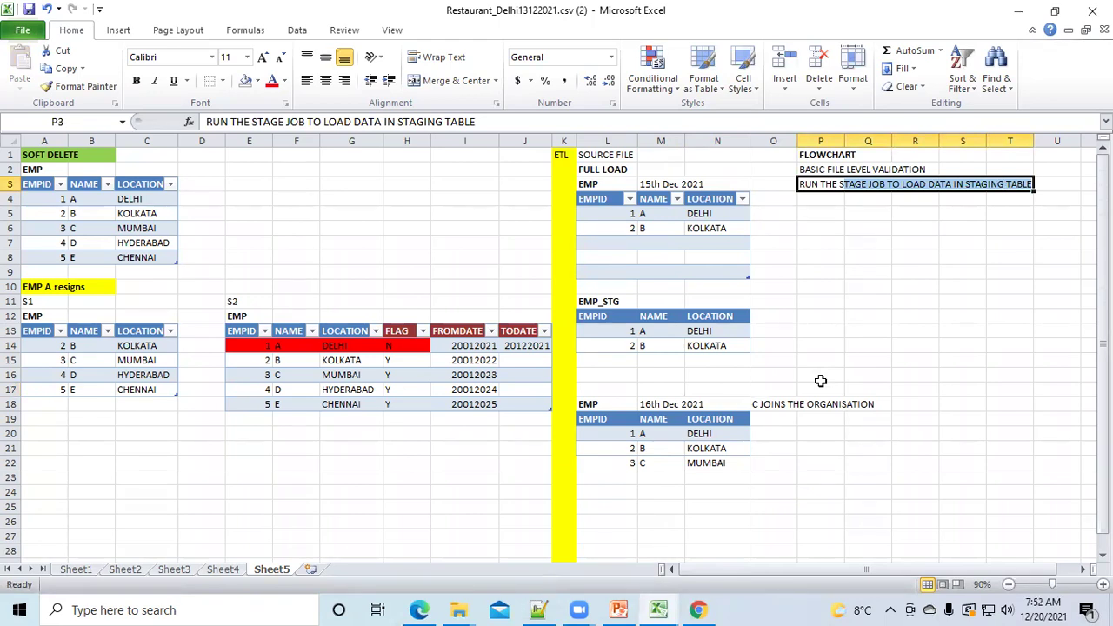
click(652, 405)
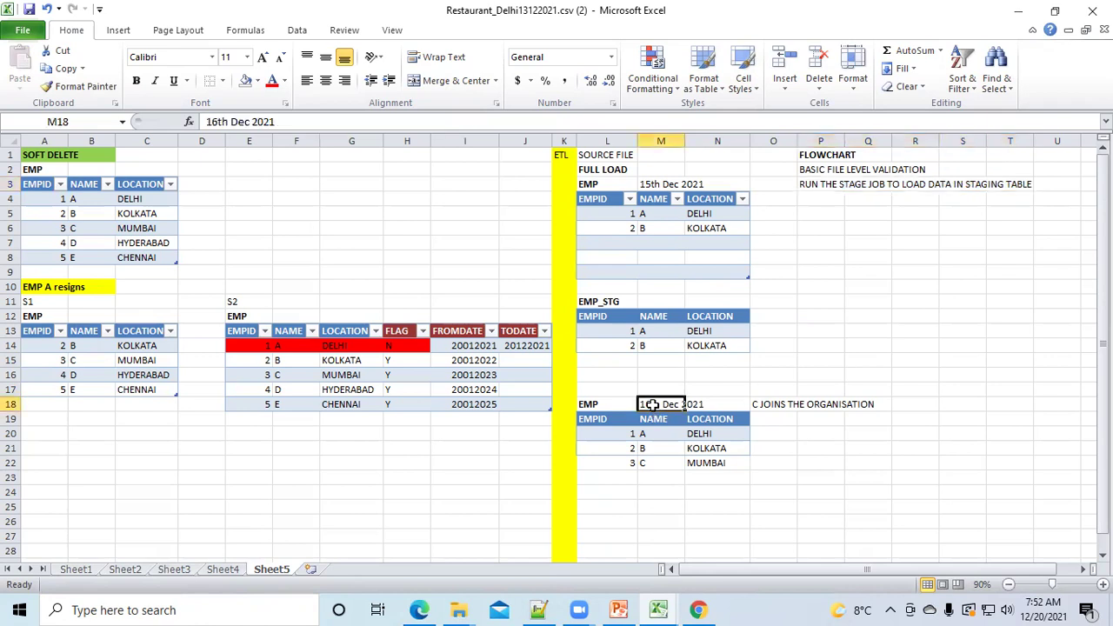
key(ctrl+c)
click(600, 389)
key(ctrl+v)
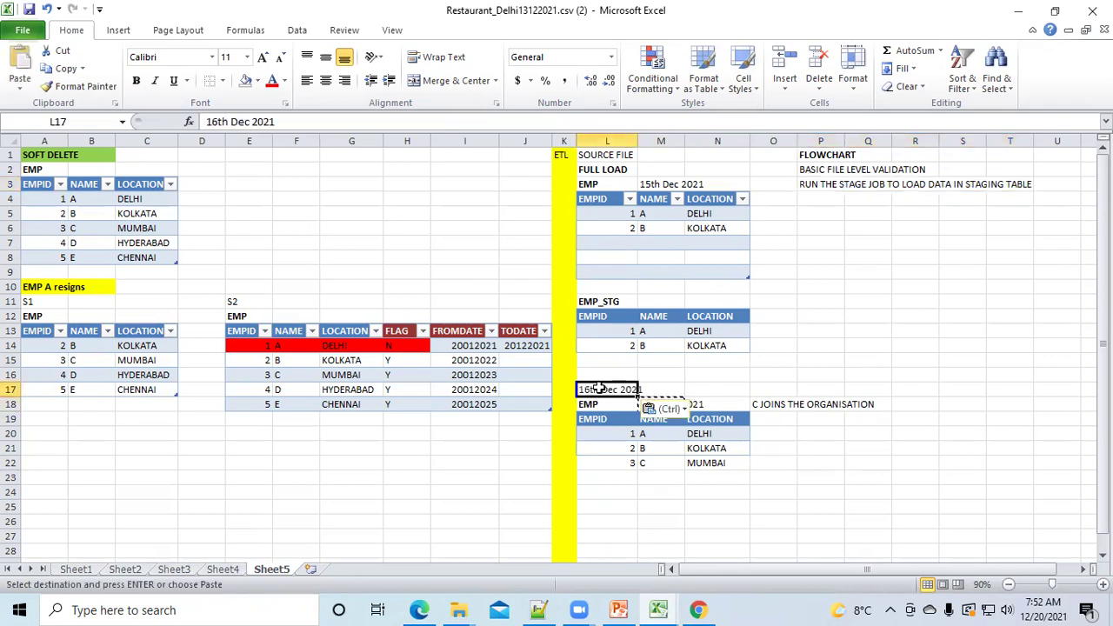
key(Escape)
click(851, 461)
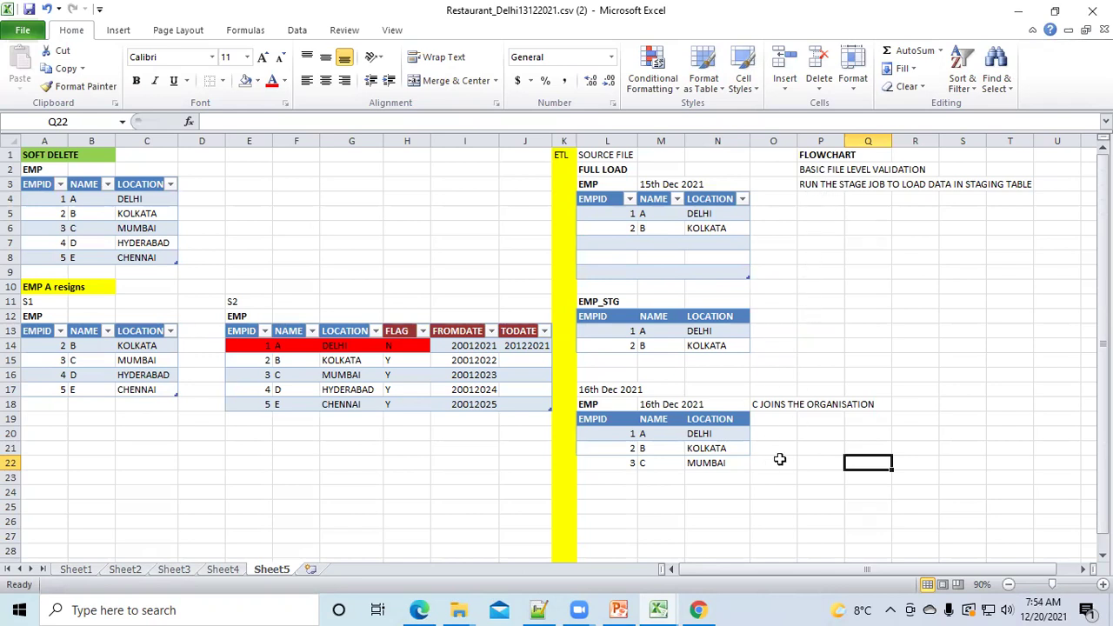
Enter the title EMP_STG in L24 below the 16th Dec EMP table and make it bold.
click(592, 496)
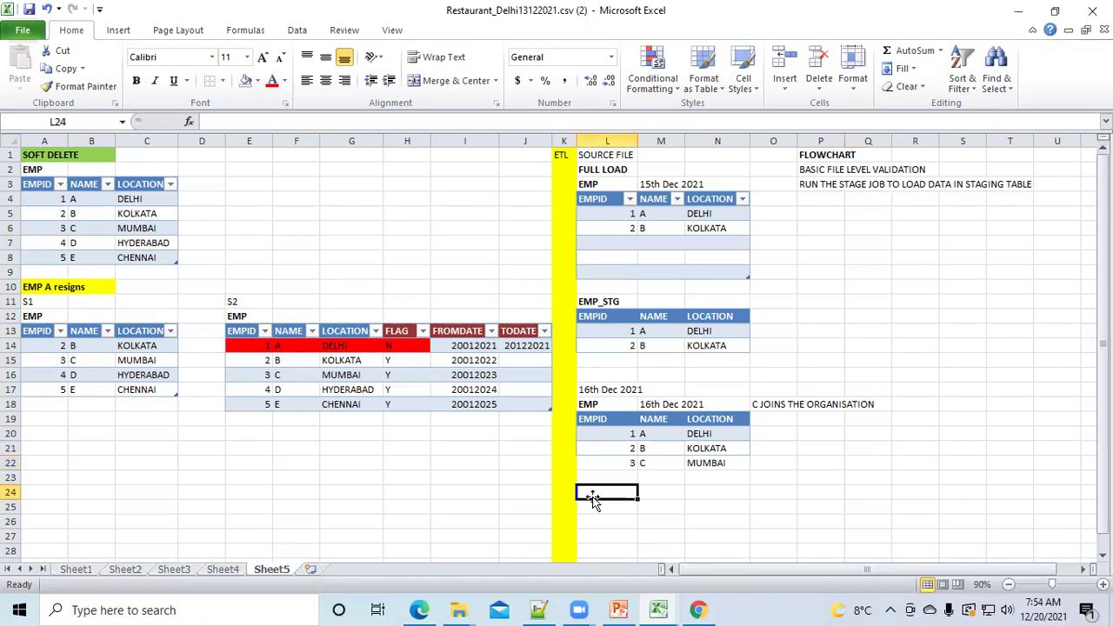
text(EMP_STG)
click(748, 527)
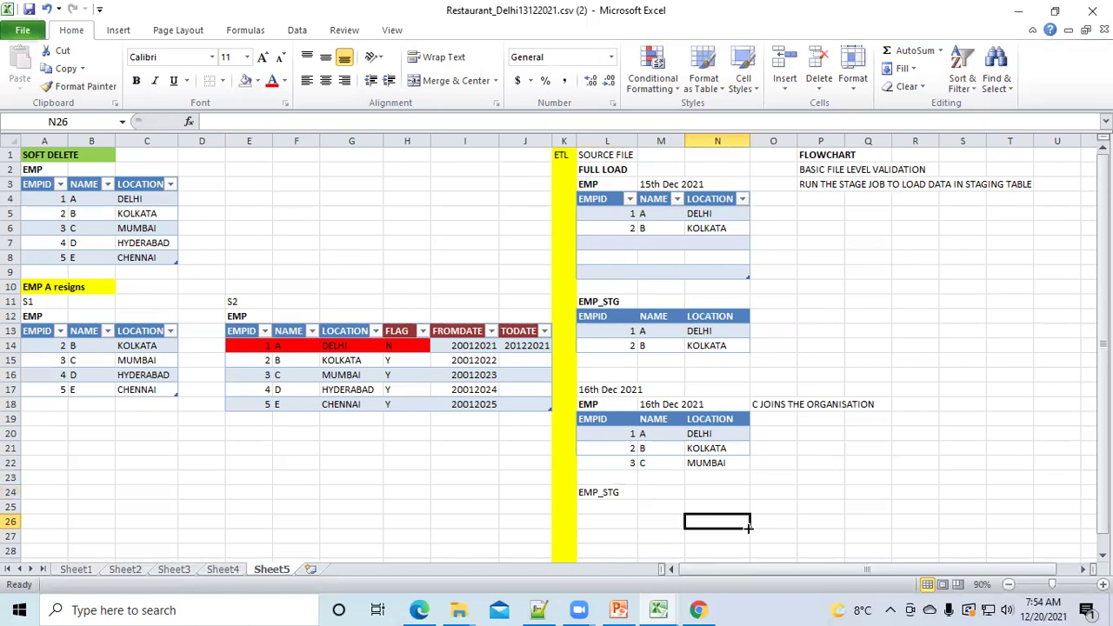
click(603, 496)
key(ctrl+b)
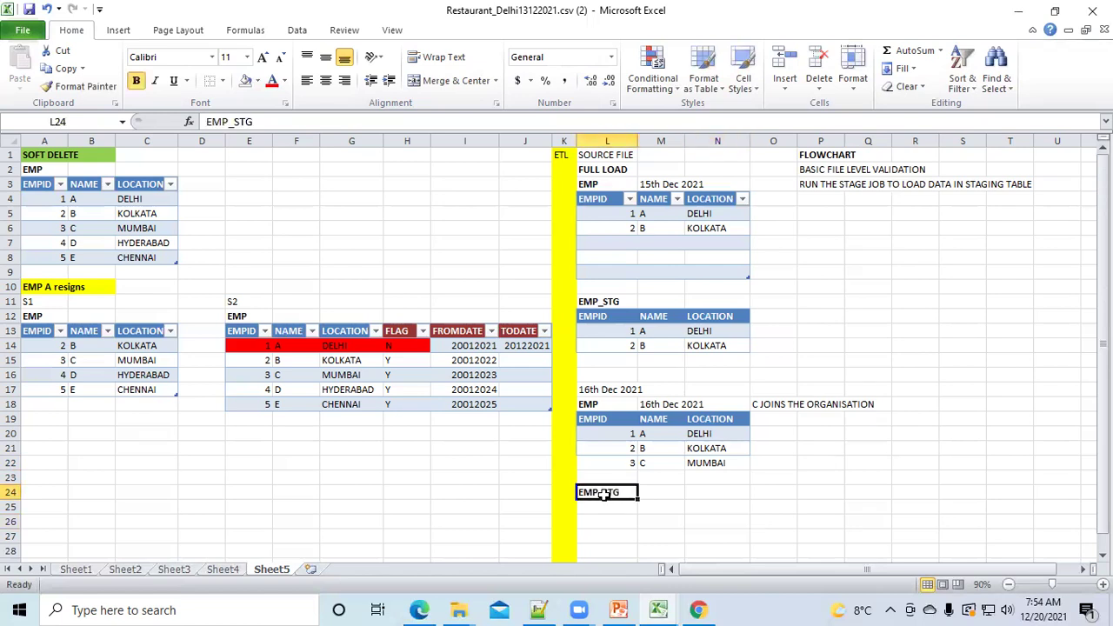
Copy the first EMP_STG table's header and records A and B (L12:N14) to L25 under the new EMP_STG title.
click(592, 318)
drag(591, 317, 702, 345)
key(ctrl+c)
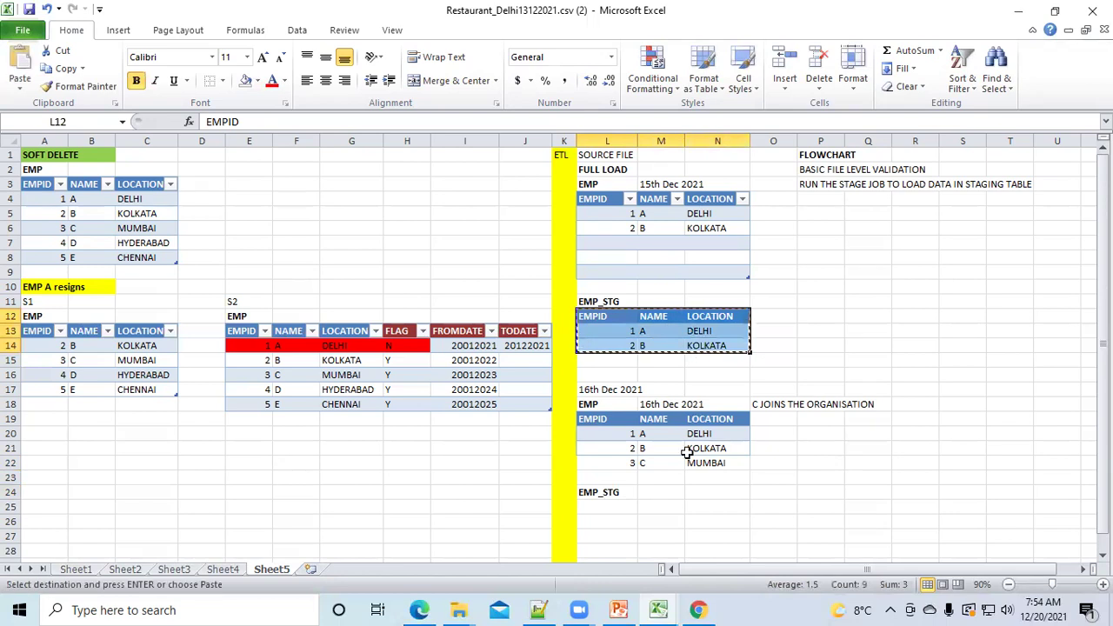
click(606, 506)
key(ctrl+v)
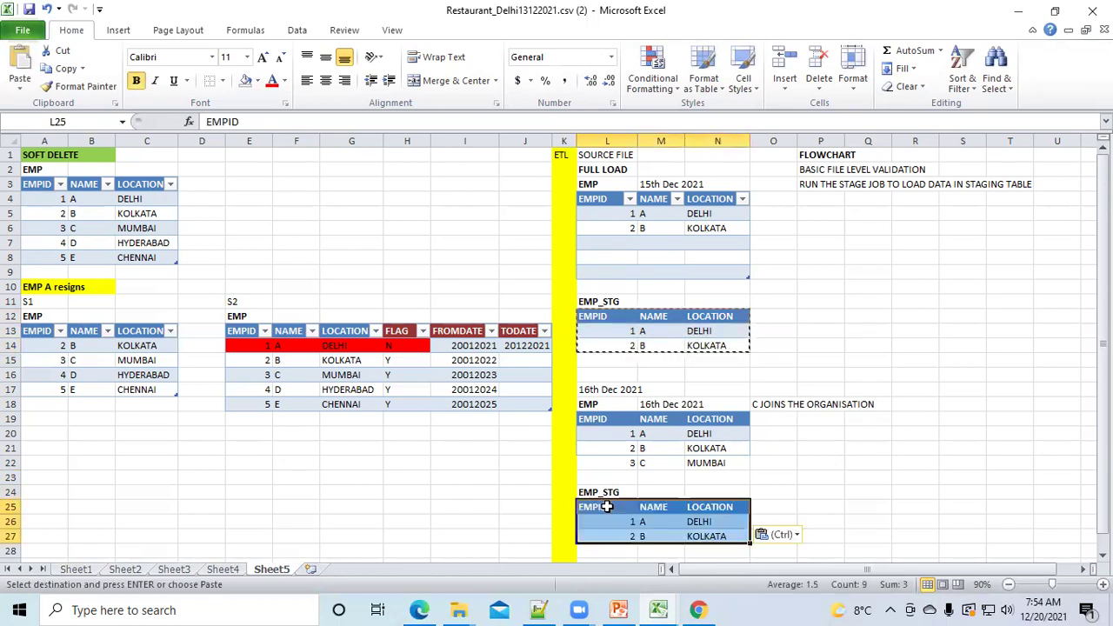
key(ctrl)
Copy the record of employee C (L22:N22) to L28 at the end of the new EMP_STG table.
scroll(685, 453, down, 3)
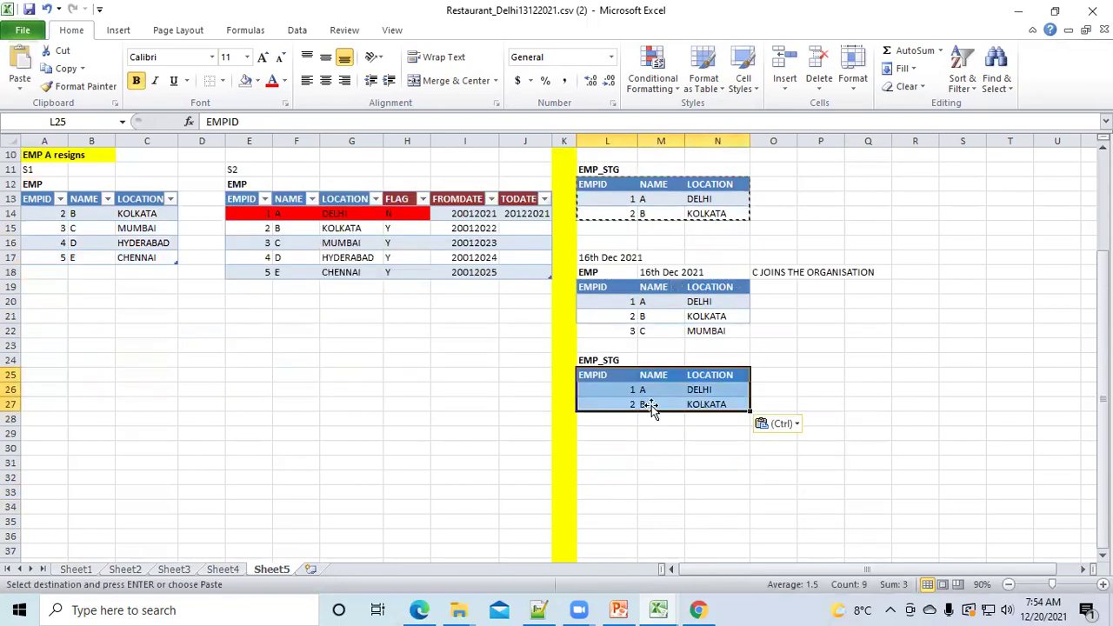
drag(604, 331, 735, 331)
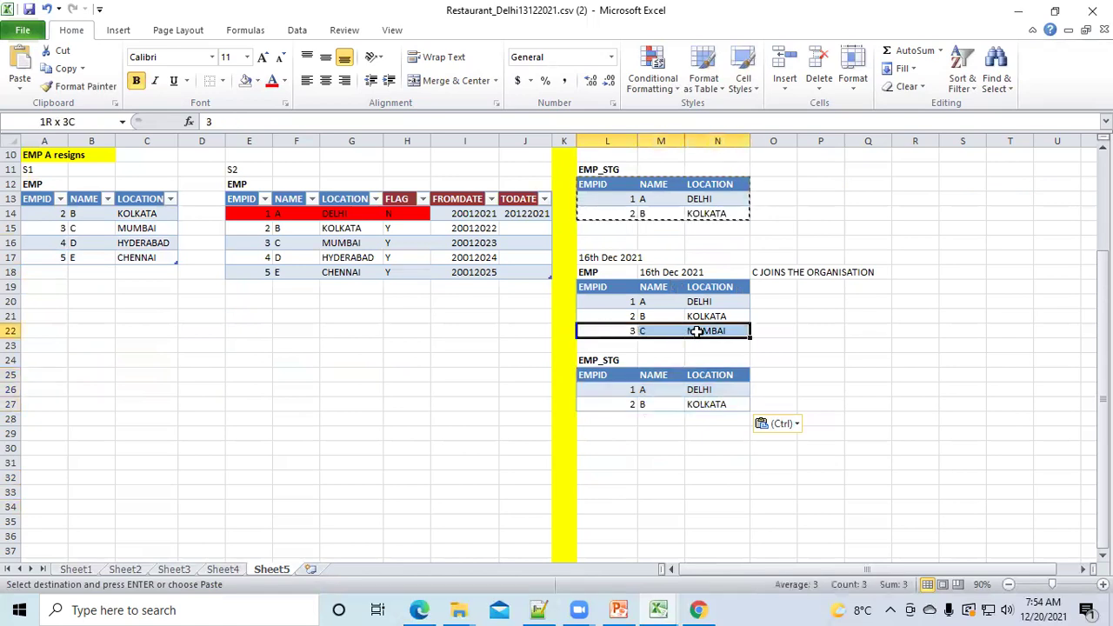
key(ctrl+c)
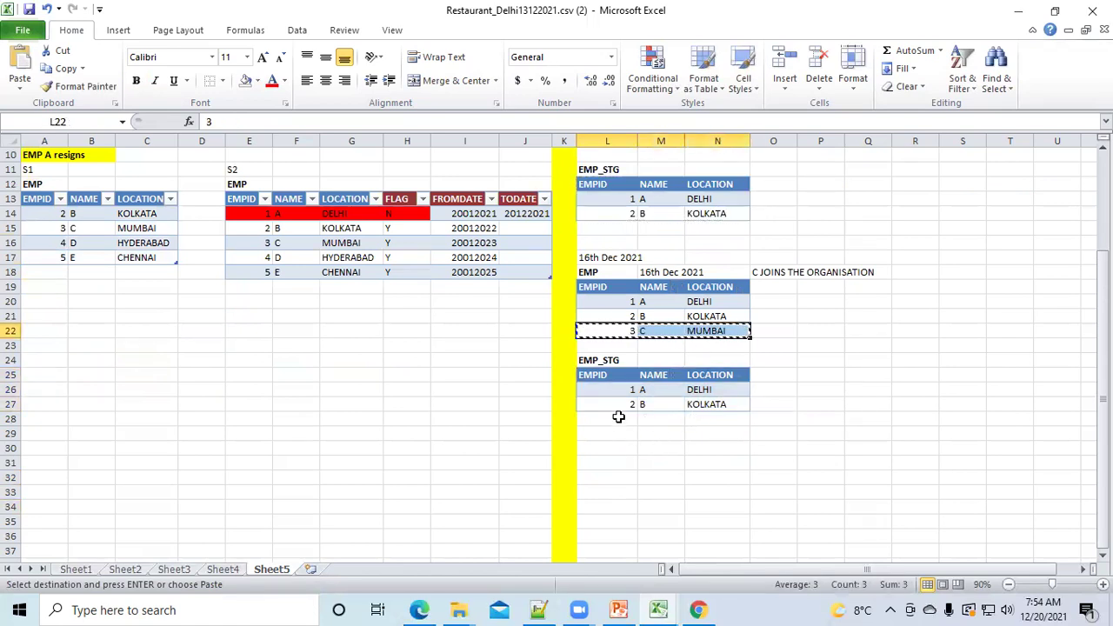
click(616, 417)
key(ctrl+v)
click(692, 479)
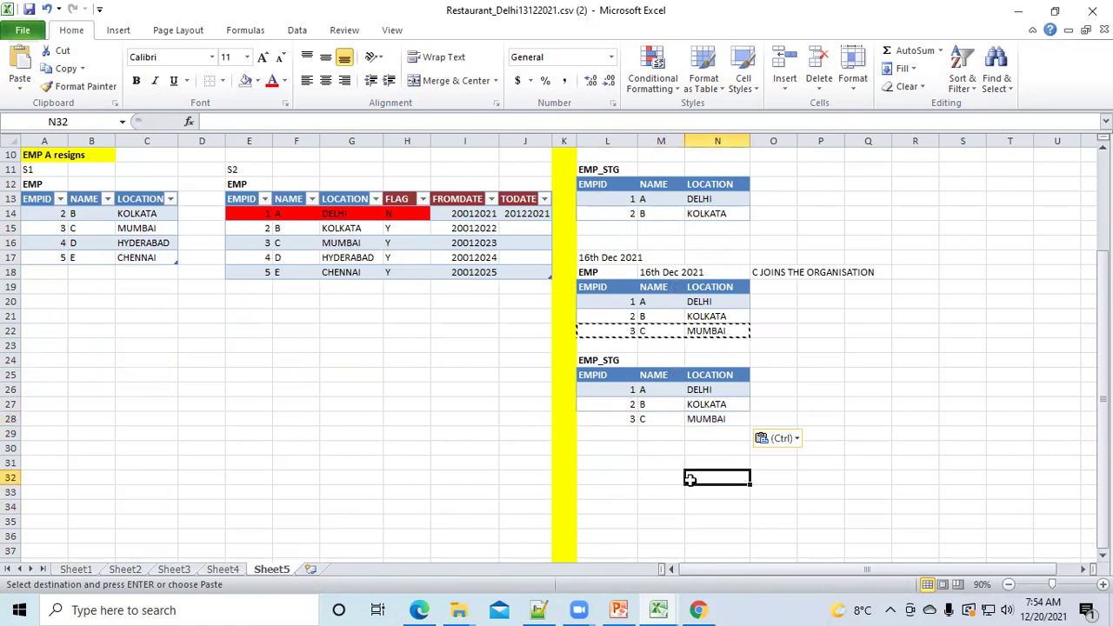
Clear the pending copy selection around employee C's record in the 16th Dec EMP table.
click(812, 361)
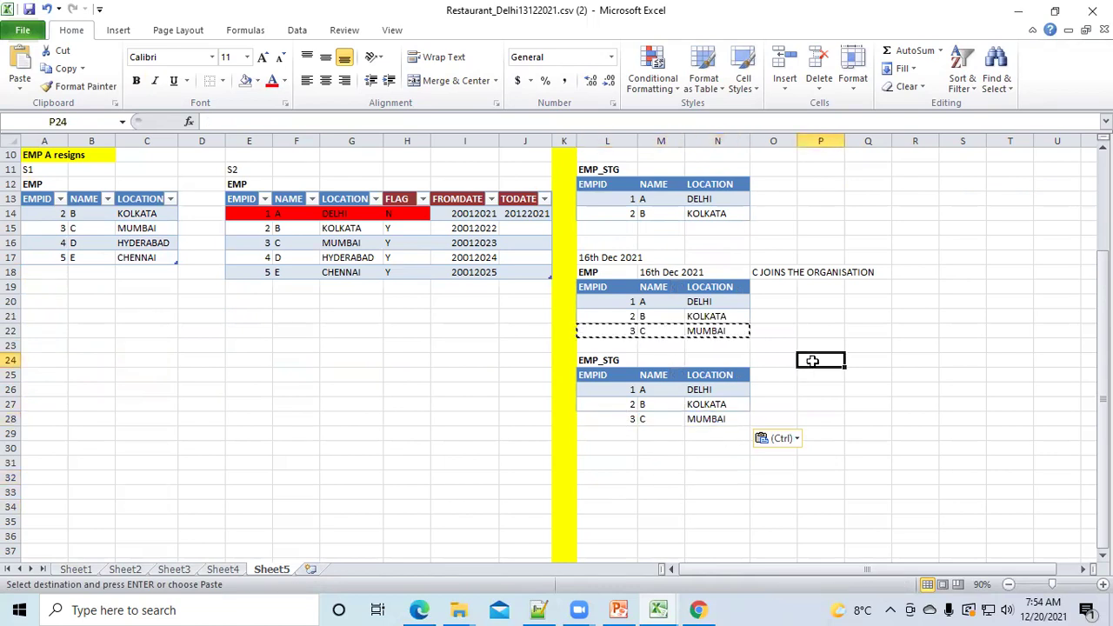
scroll(813, 361, up, 1)
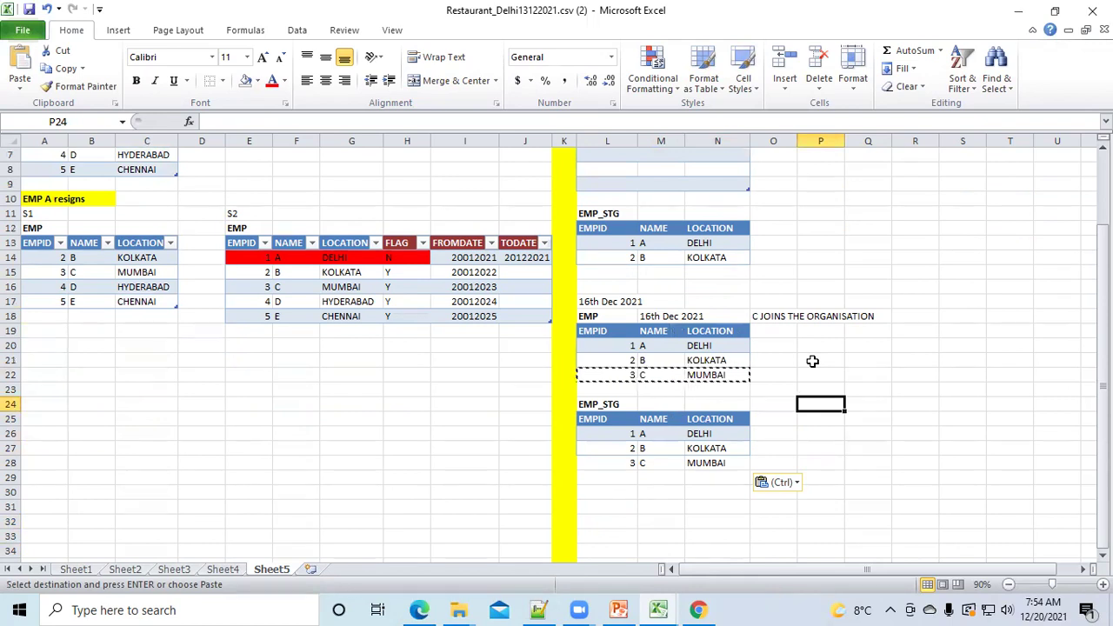
scroll(812, 361, up, 2)
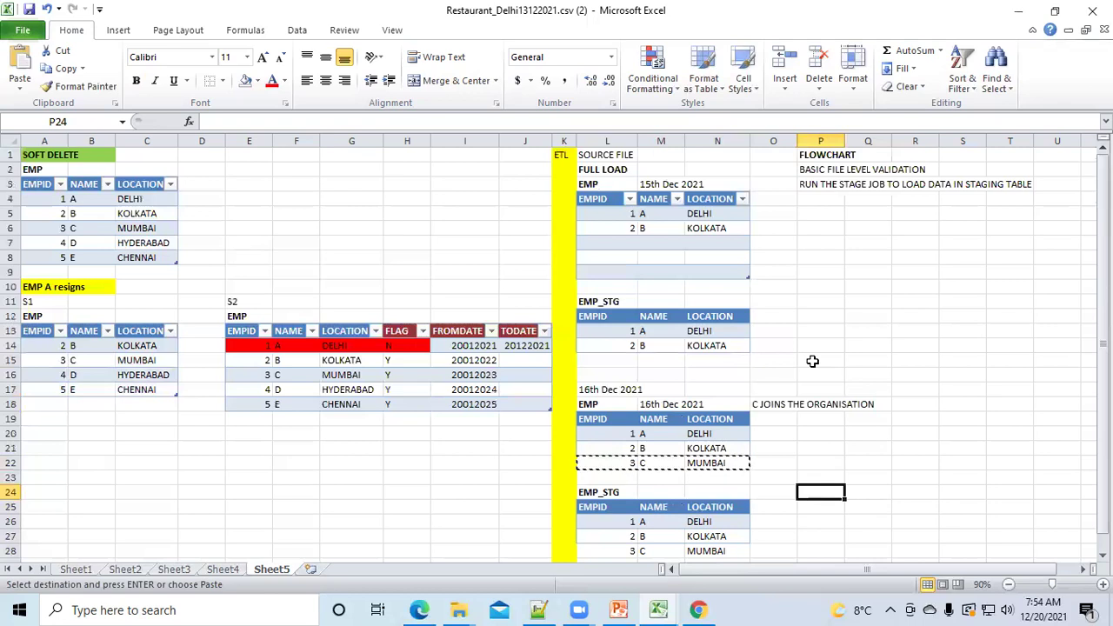
click(887, 379)
key(Escape)
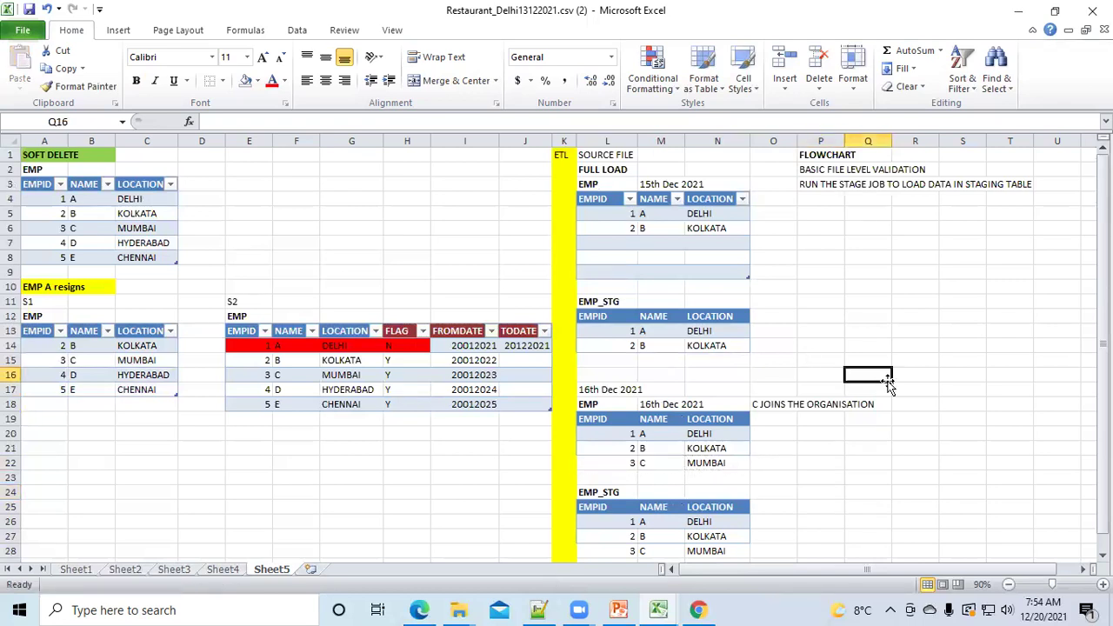
Move the note C JOINS THE ORGANISATION from O18 to L16, above the 16th Dec 2021 date.
scroll(887, 382, down, 1)
scroll(887, 382, up, 1)
click(765, 404)
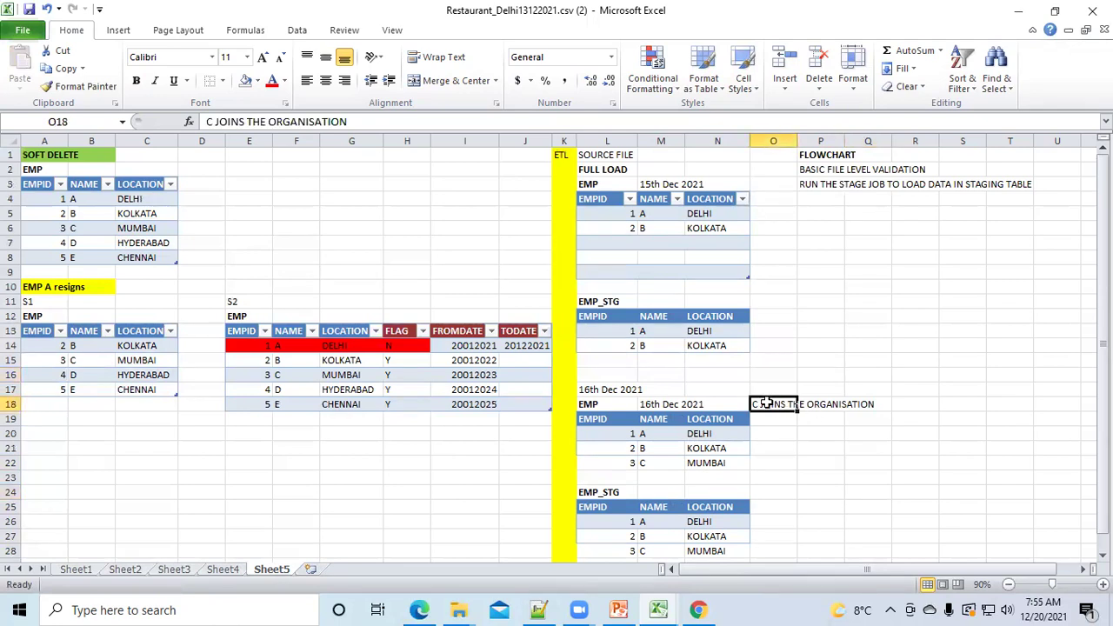
key(ctrl+c)
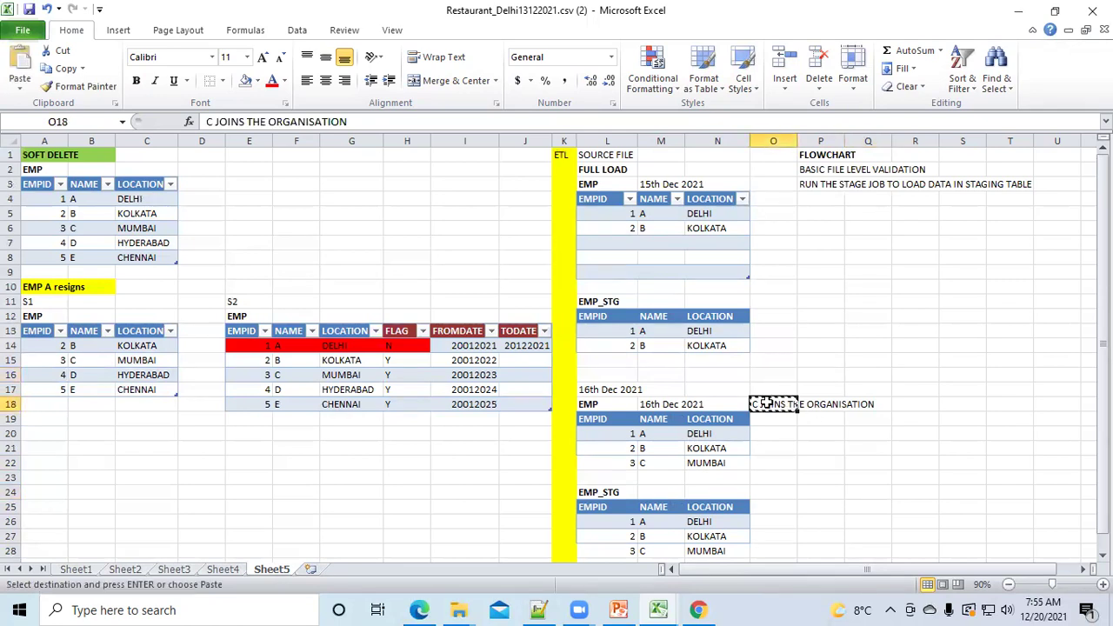
click(594, 377)
key(Return)
click(887, 394)
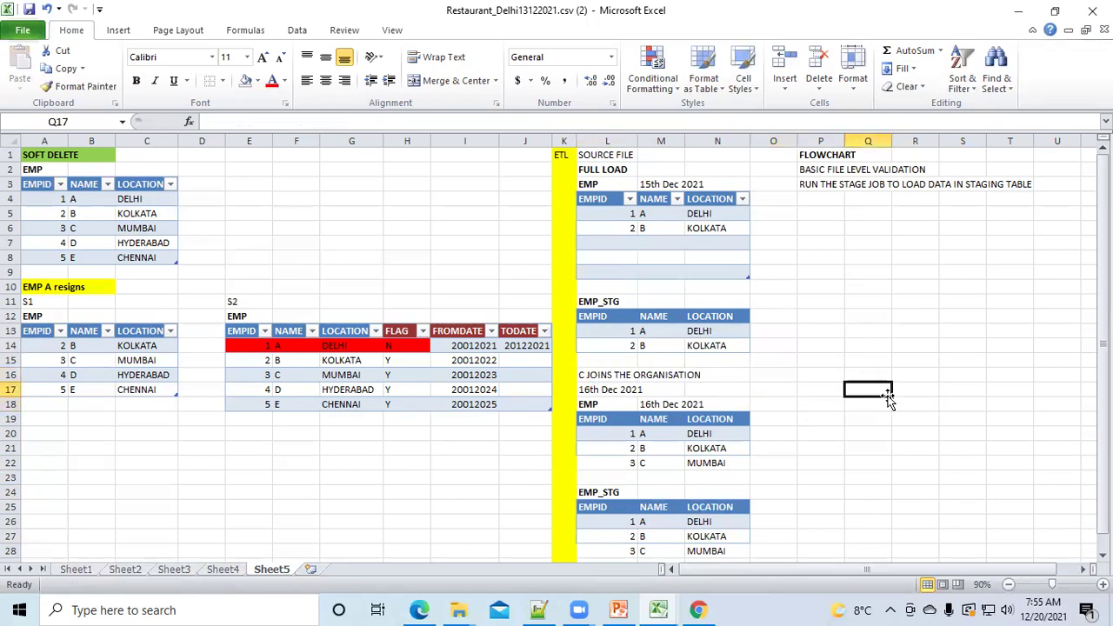
Start a text entry beginning with 17 in P5, below the flowchart notes.
click(820, 213)
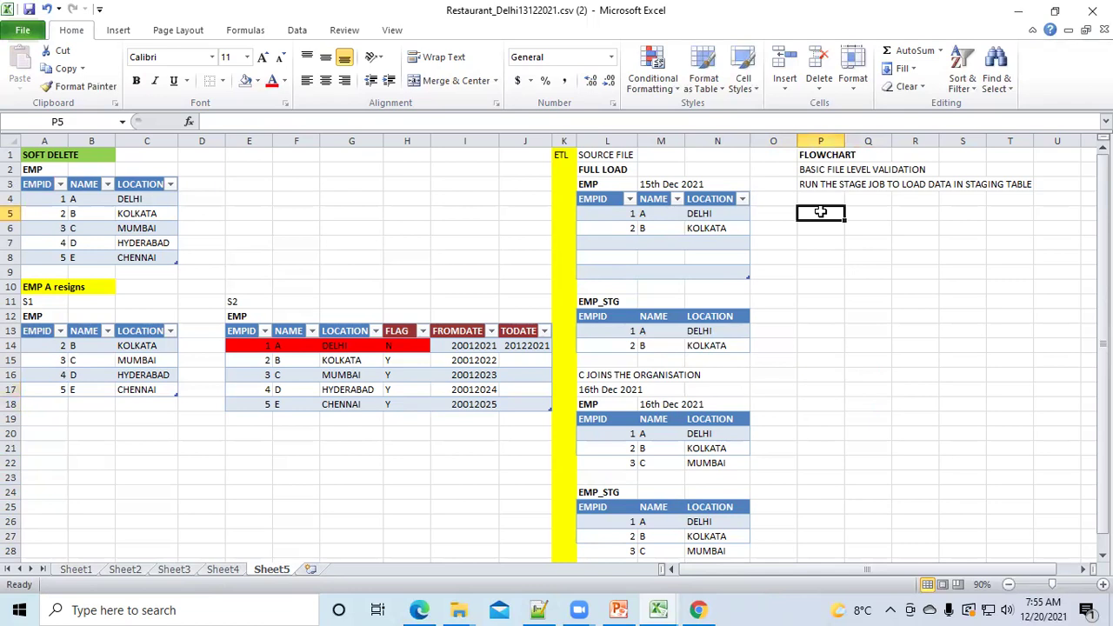
double_click(820, 212)
text(17)
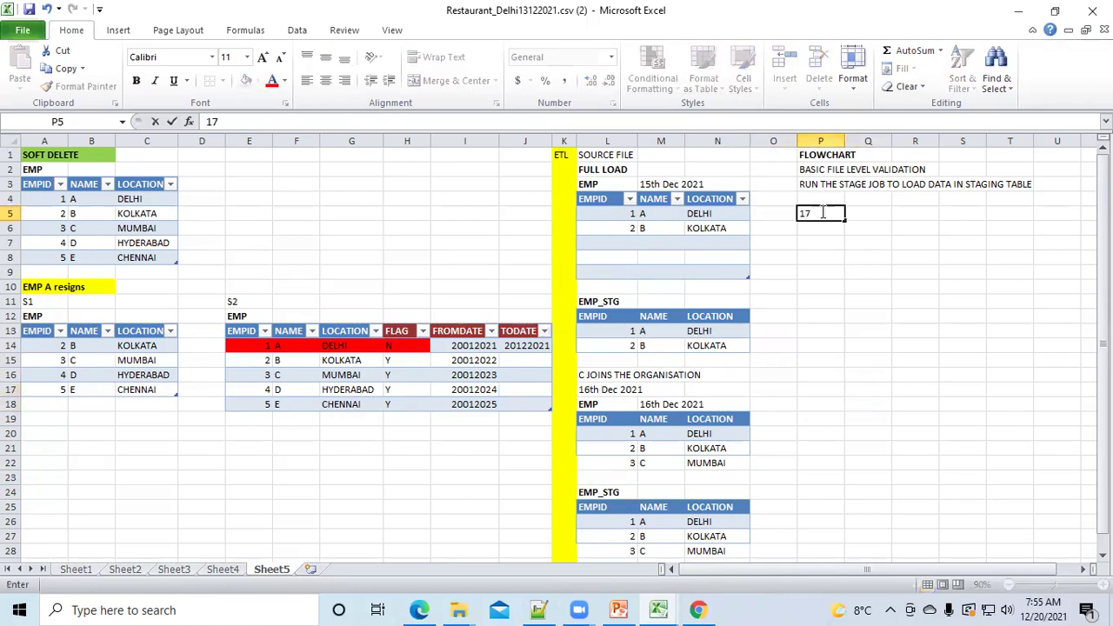
Enter the date "17th Dec 2021" in P5 and the note "A Resigns" in P6.
text(th Dec 2021)
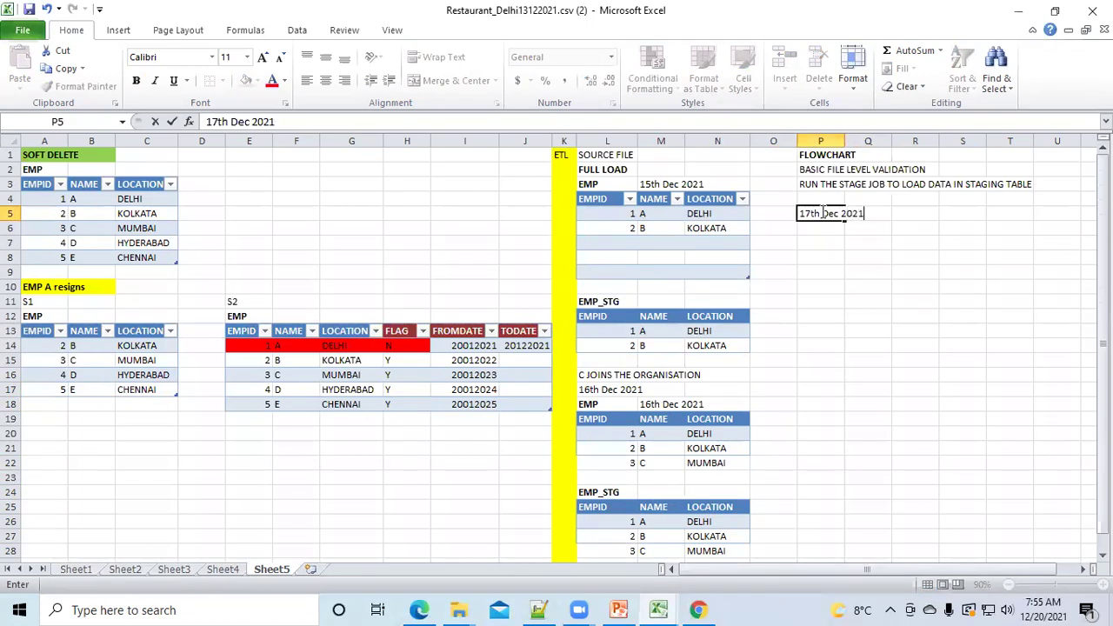
click(848, 315)
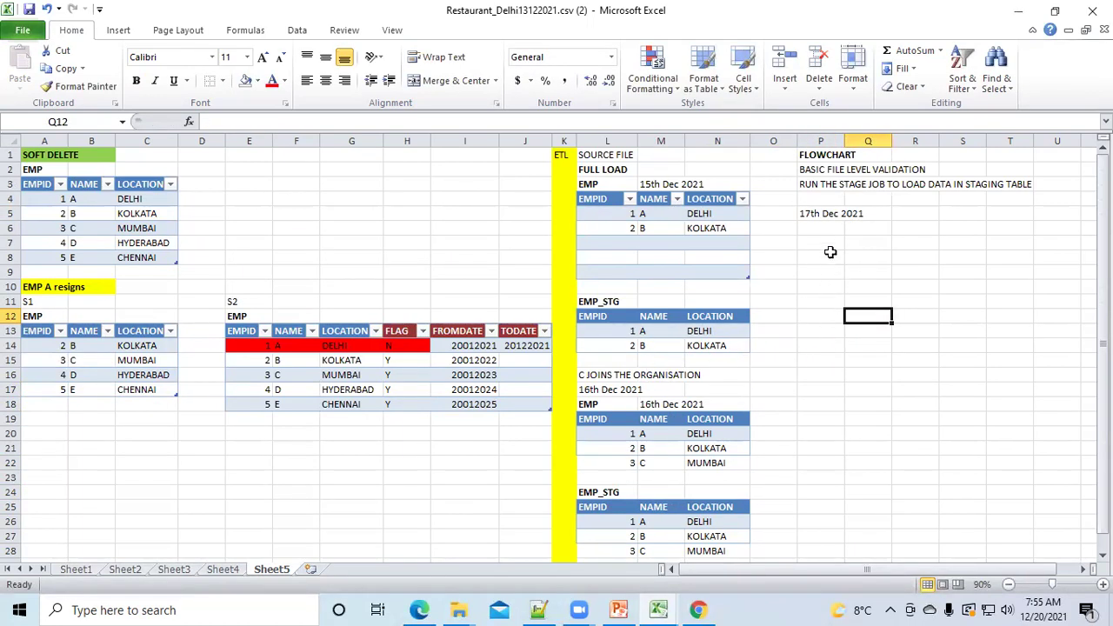
click(821, 228)
text(a)
key(BackSpace)
text(A R)
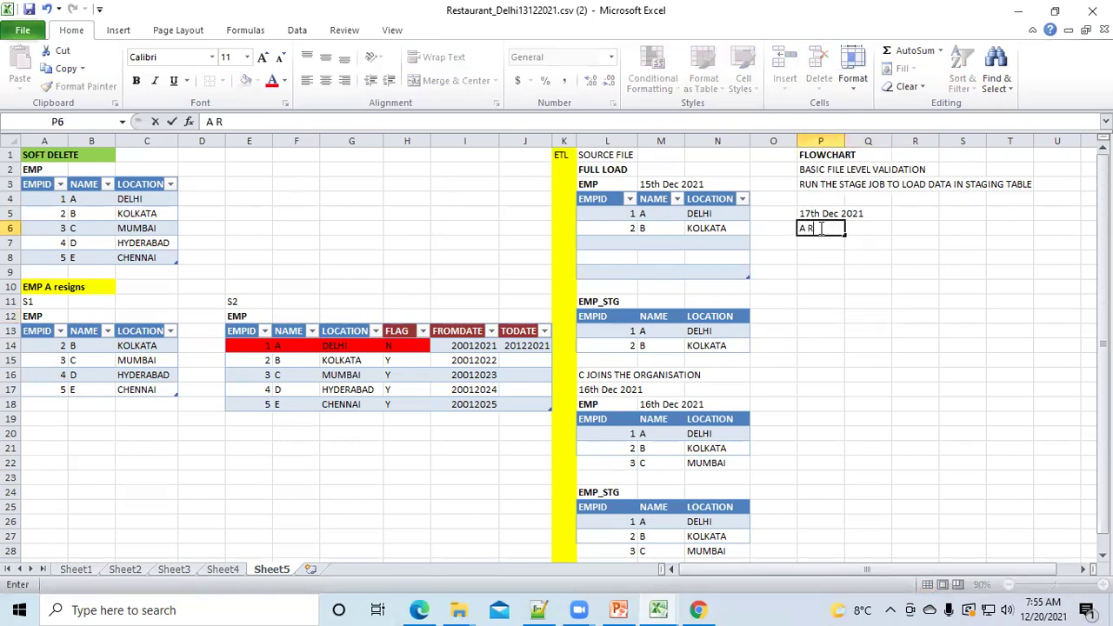
text(esigns)
click(815, 277)
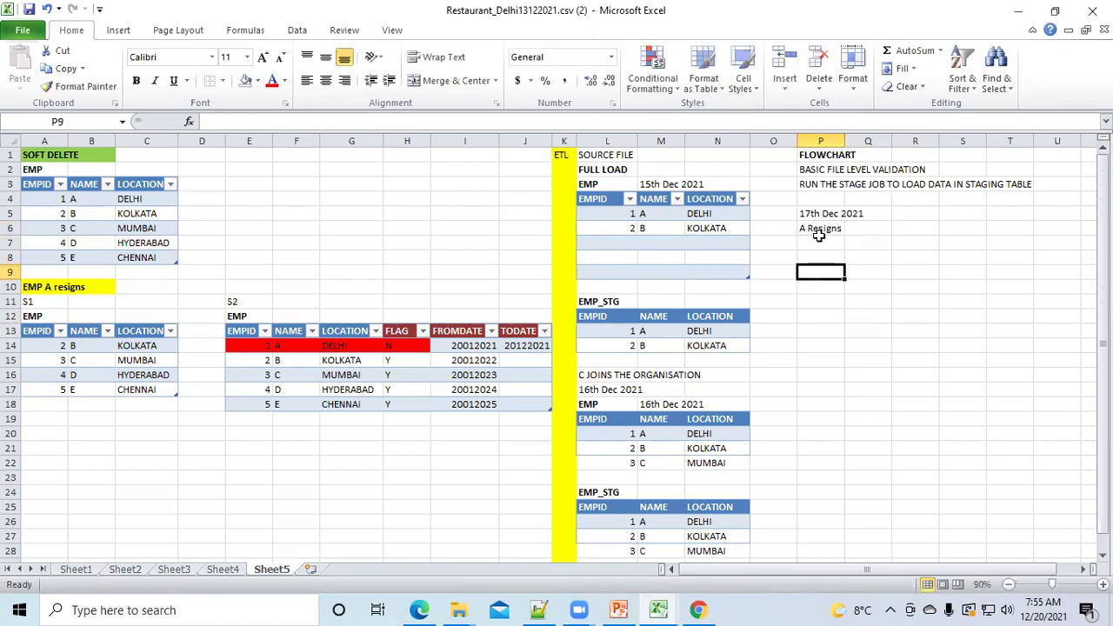
click(819, 228)
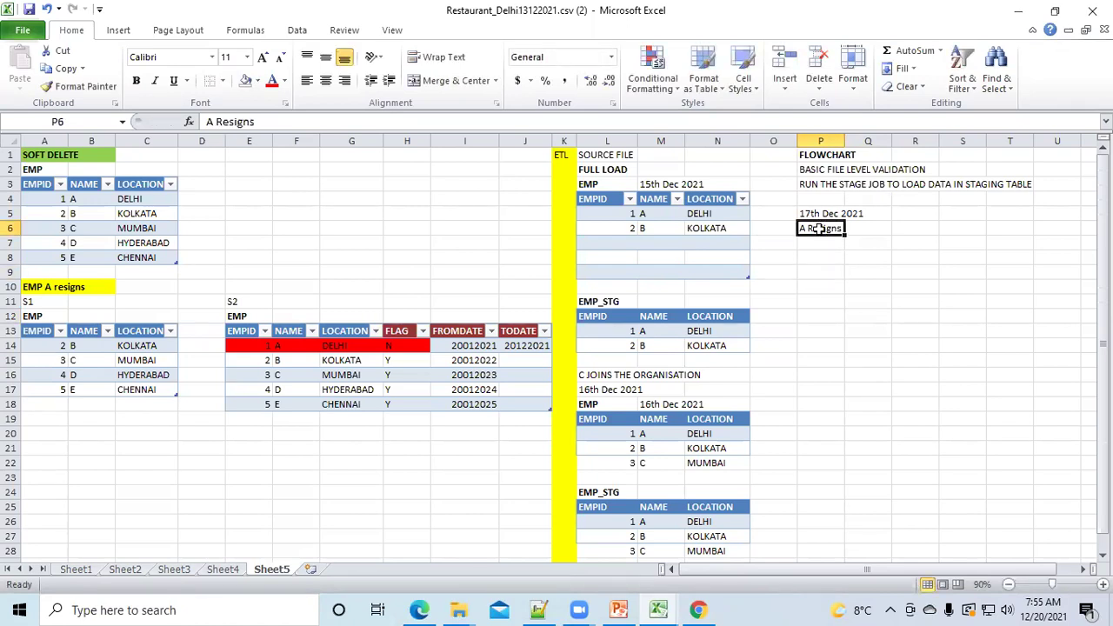
click(814, 284)
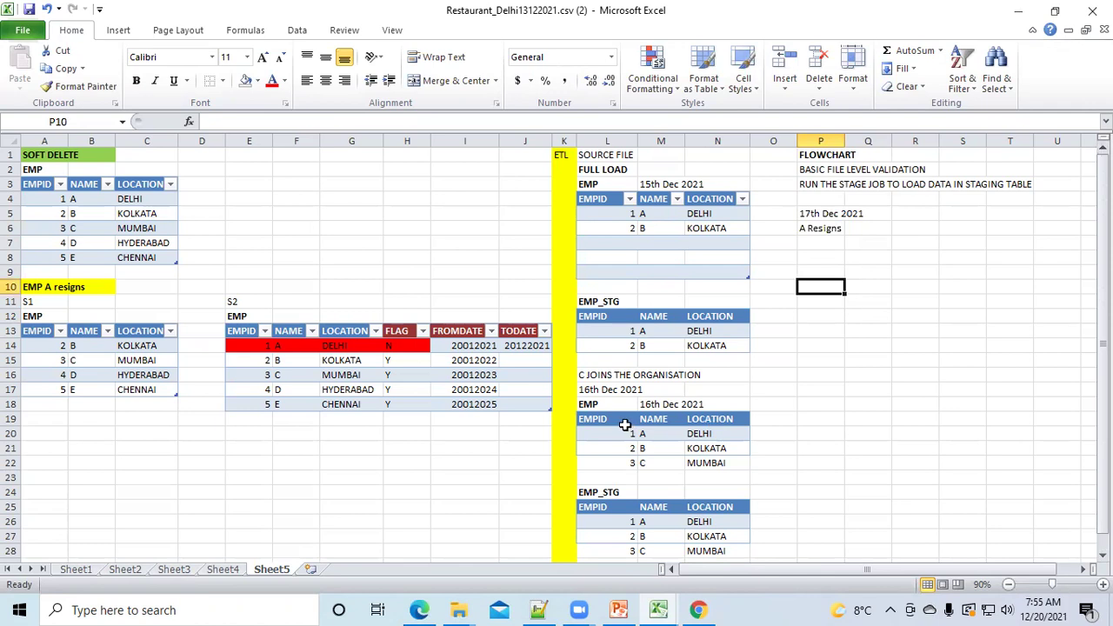
Copy the 16th Dec EMP table with its title row (L18:N22) to P7.
drag(591, 406, 711, 463)
key(ctrl+c)
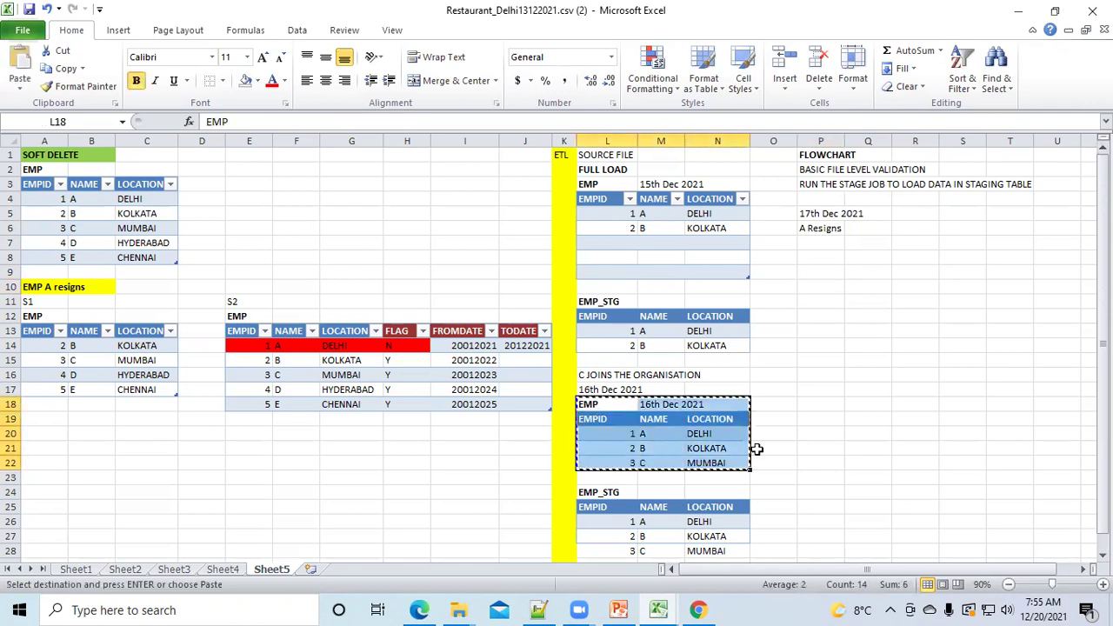
click(813, 242)
key(ctrl+v)
click(820, 359)
Change the date above the copied EMP table, in Q7, to "17th Dec 2021".
click(862, 242)
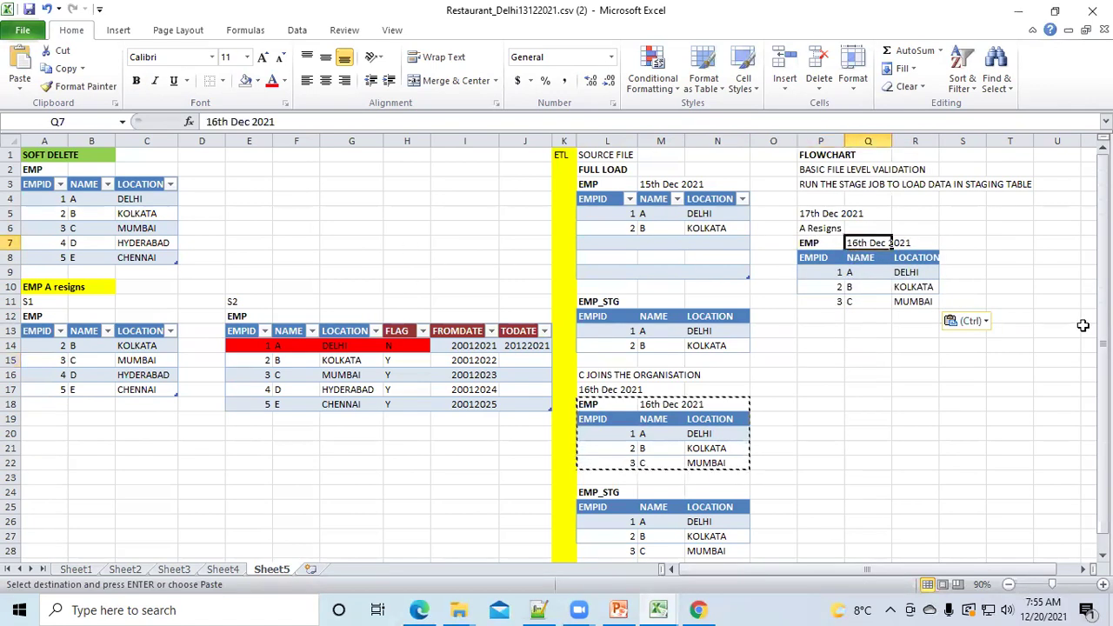
click(212, 123)
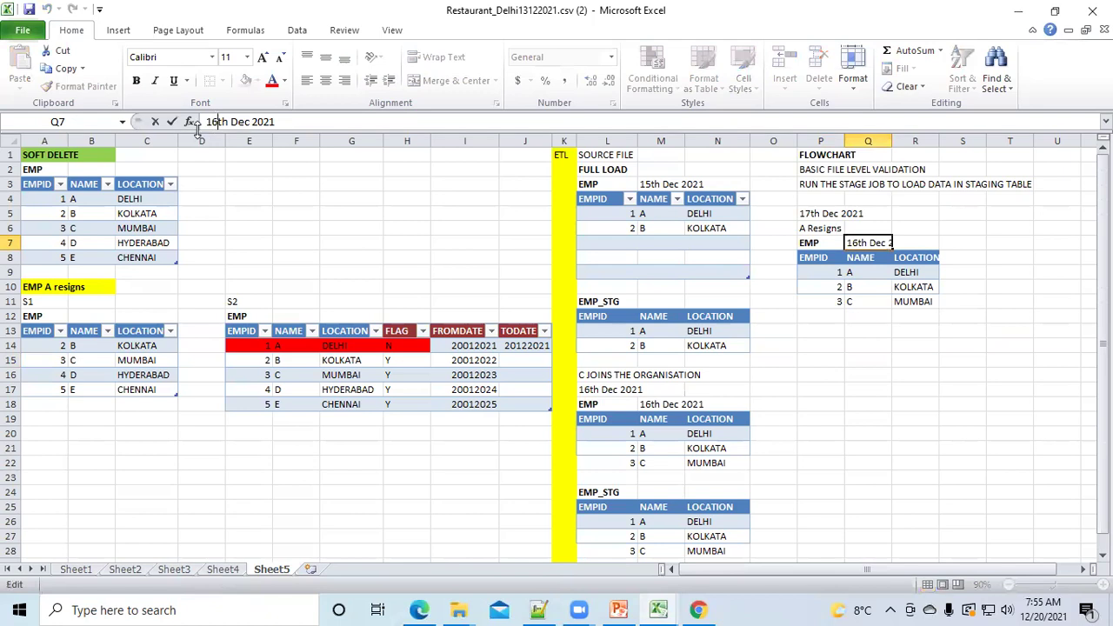
key(Delete)
text(7)
click(931, 400)
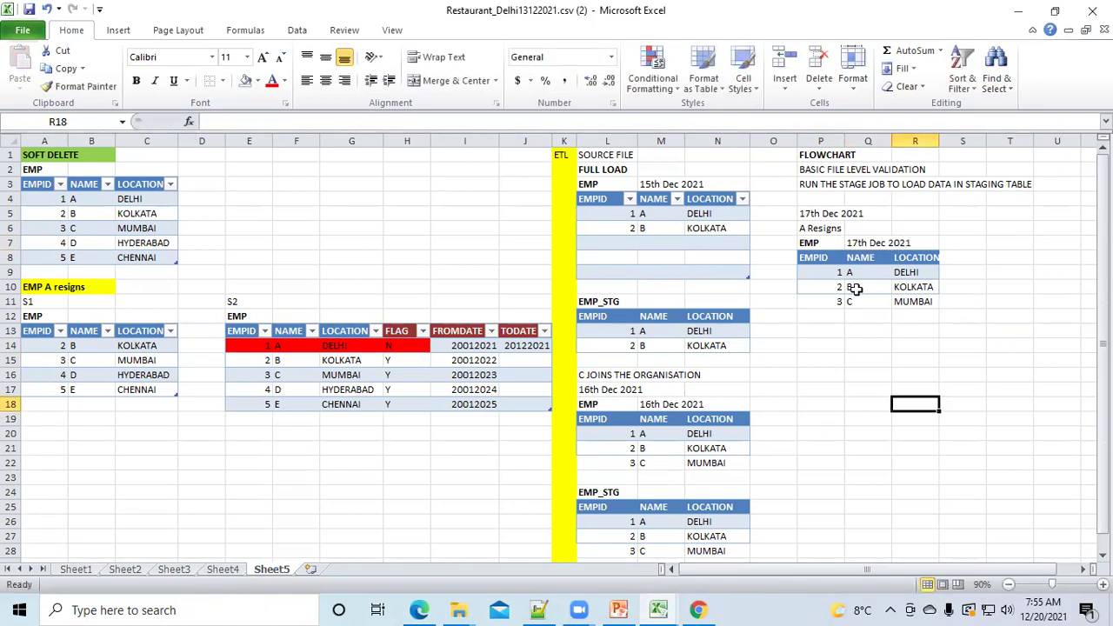
Clear employee A's row from the 17th Dec EMP table and move the B and C rows up to start at P9.
drag(827, 273, 904, 269)
key(Delete)
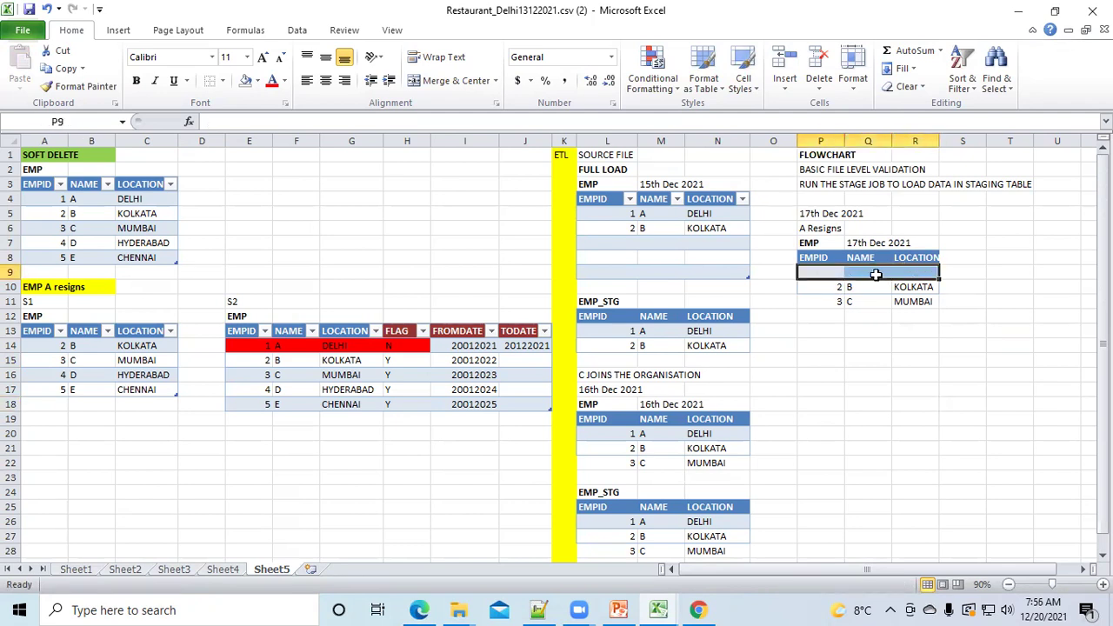
click(873, 372)
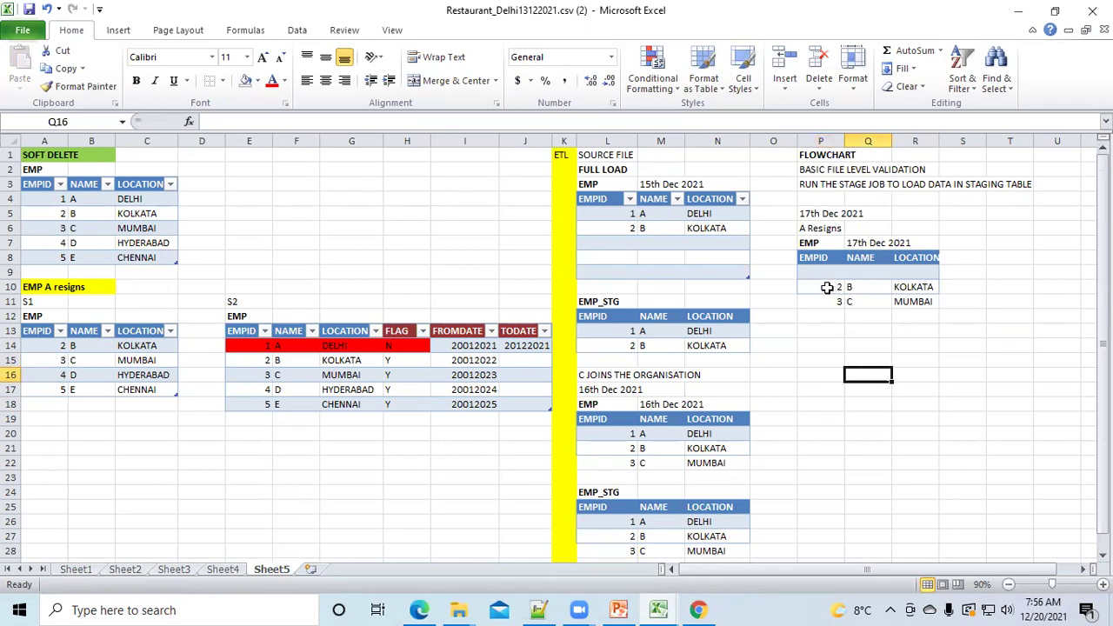
drag(827, 287, 891, 301)
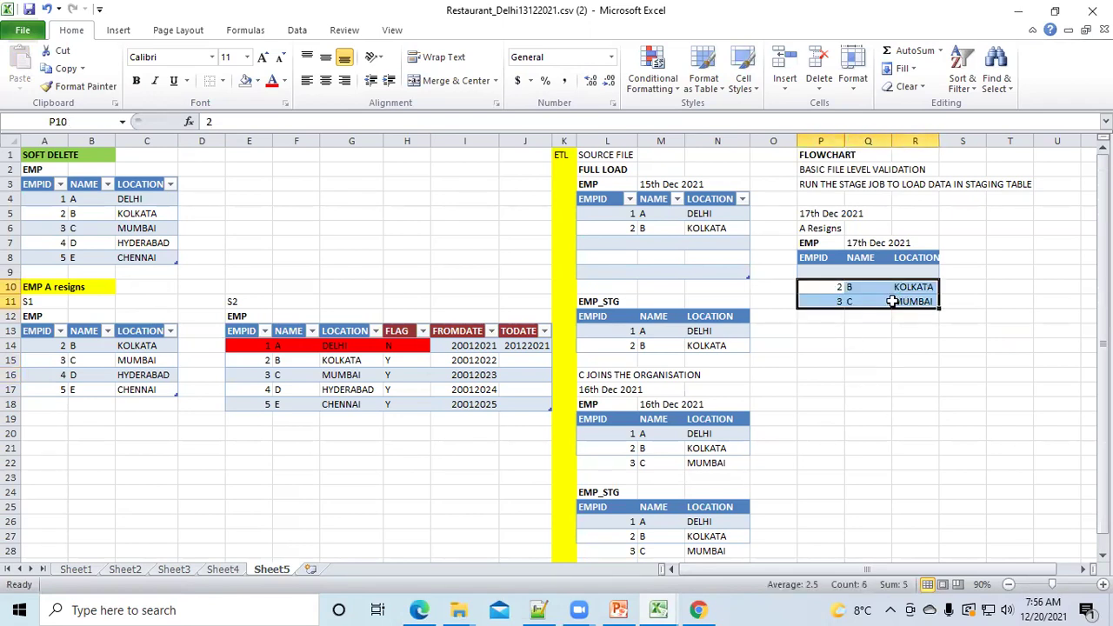
key(ctrl+x)
click(815, 273)
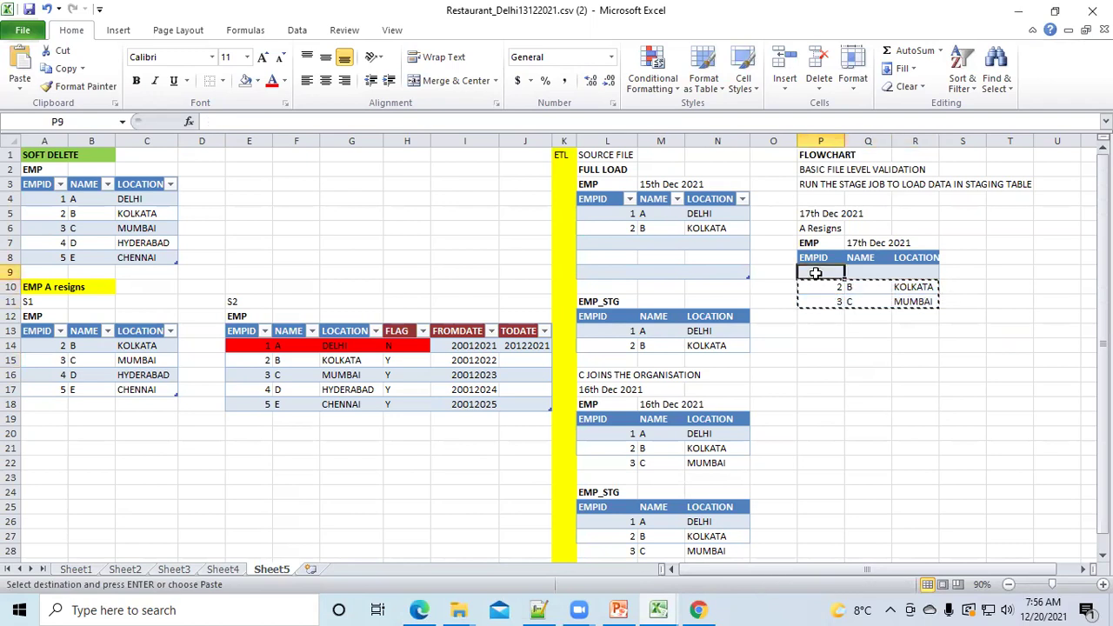
key(ctrl+v)
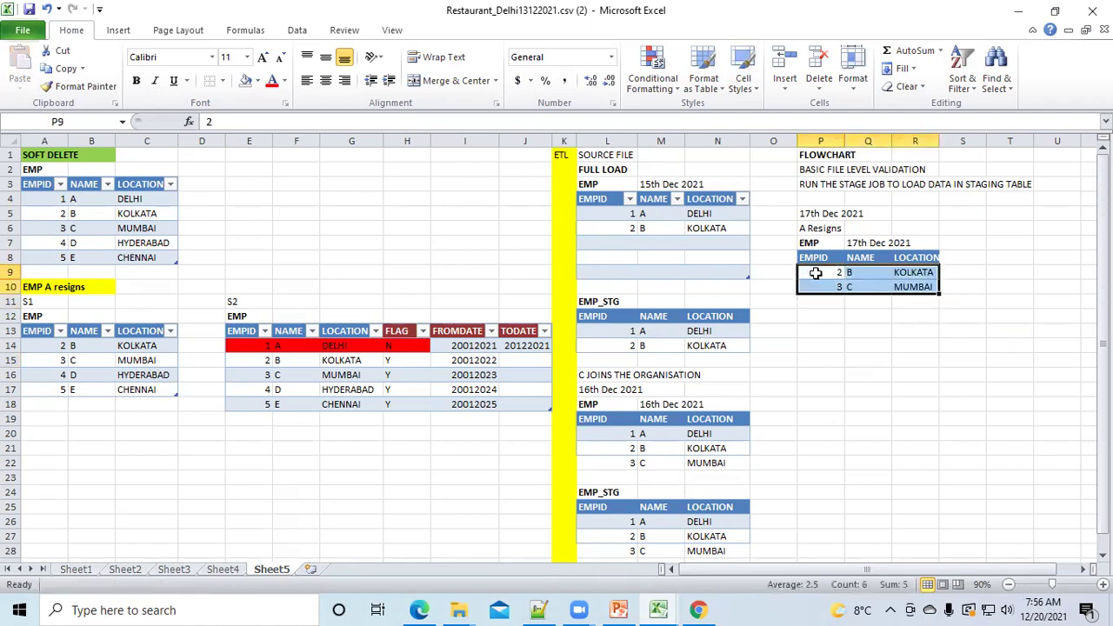
click(814, 350)
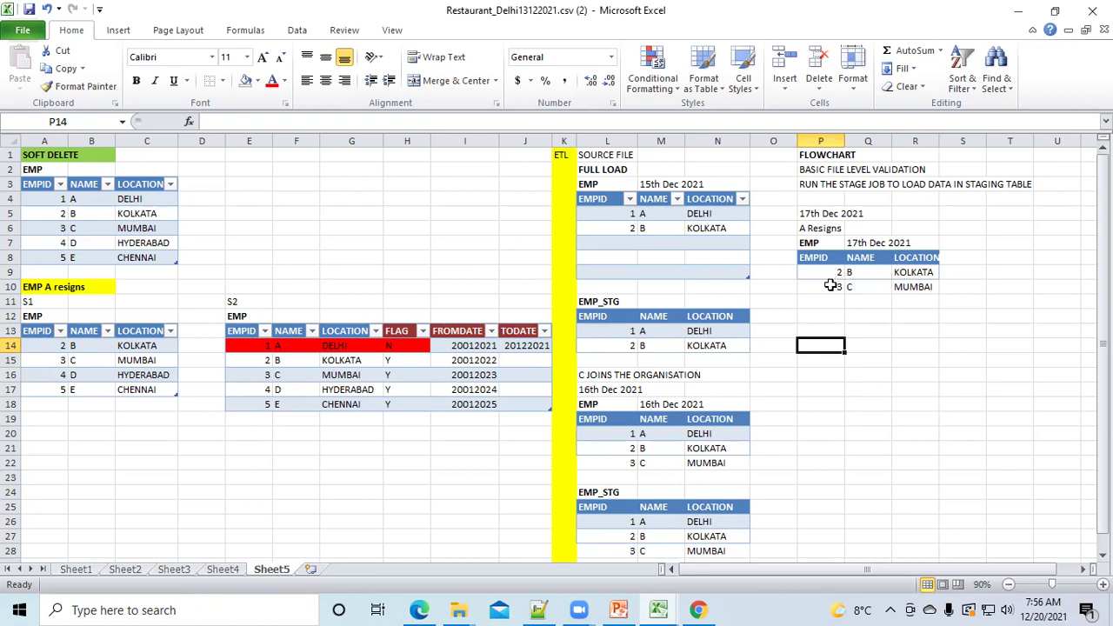
Extend the note in P6 to read "A Resigns and D has joined".
drag(825, 273, 915, 287)
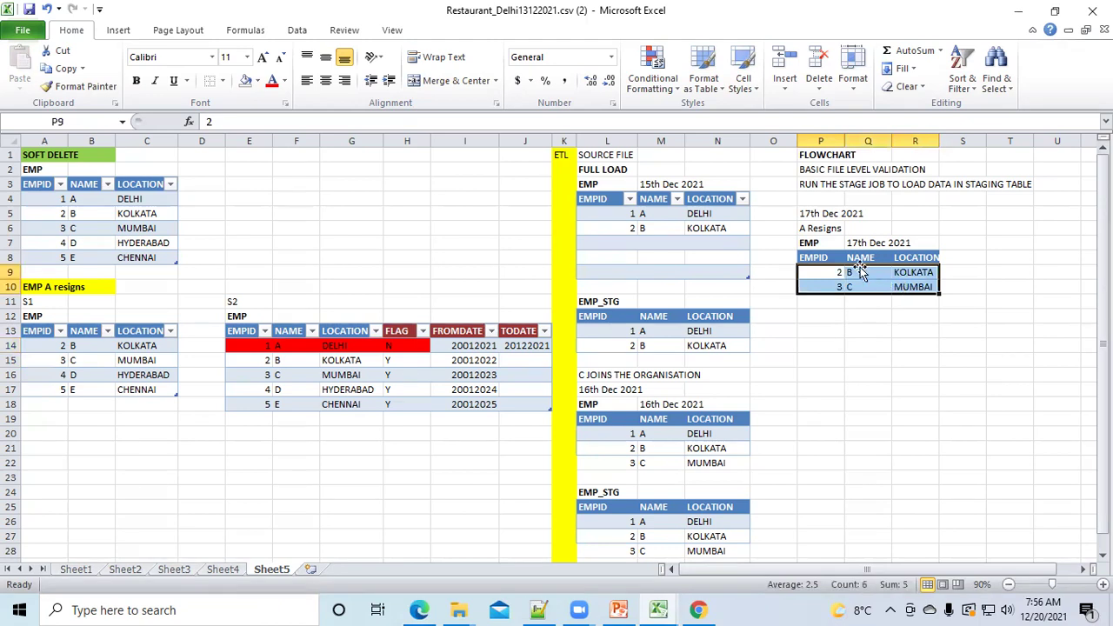
click(815, 228)
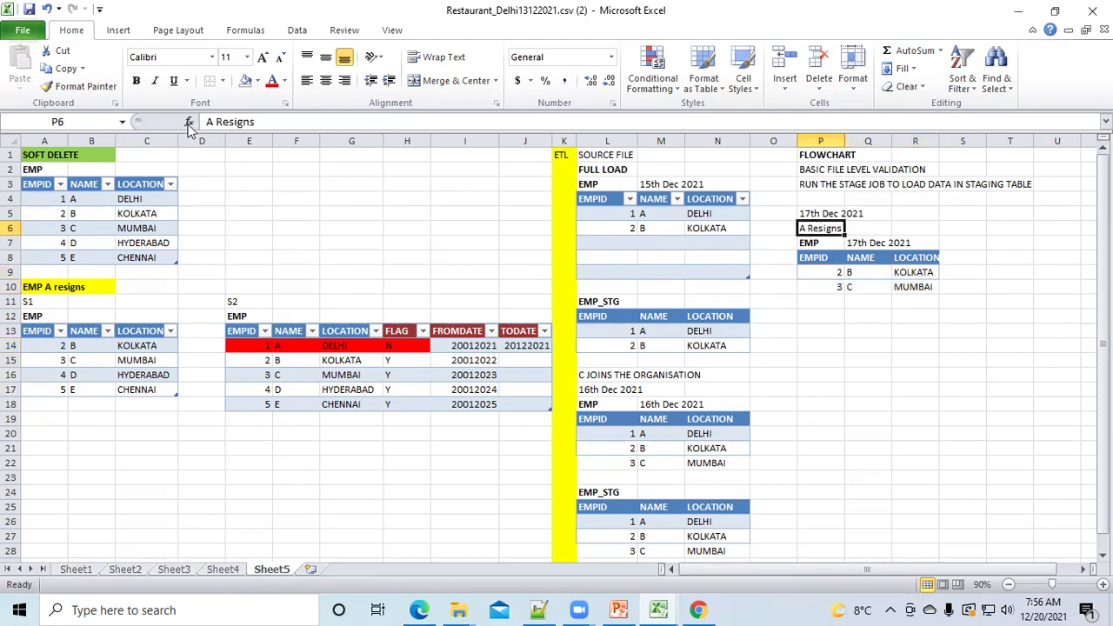
click(280, 122)
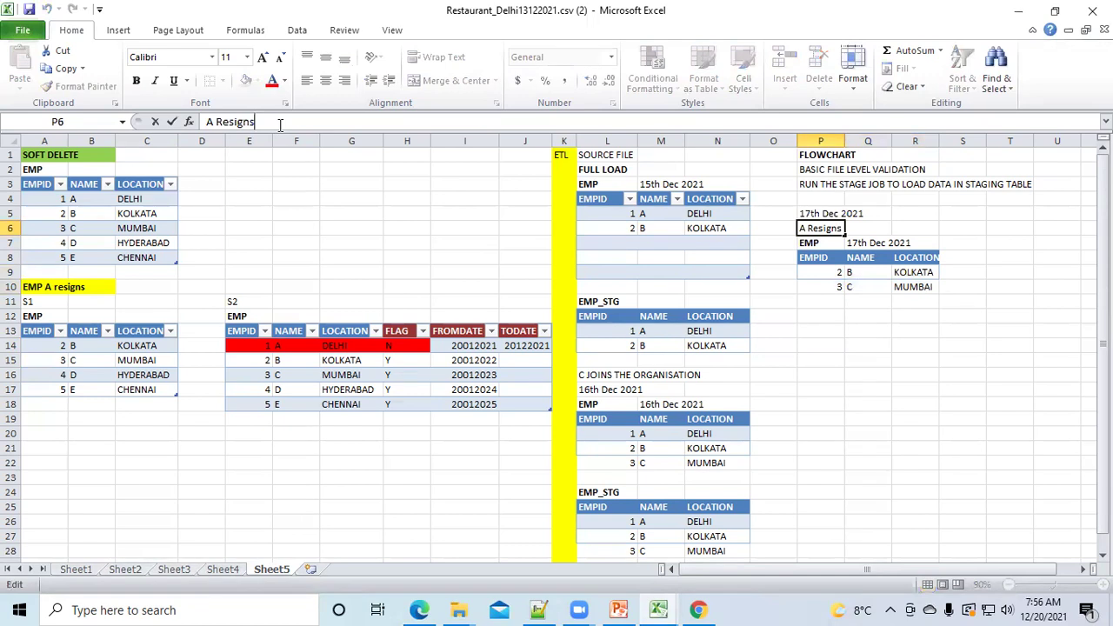
text(a)
text(D has joined)
click(798, 330)
click(810, 226)
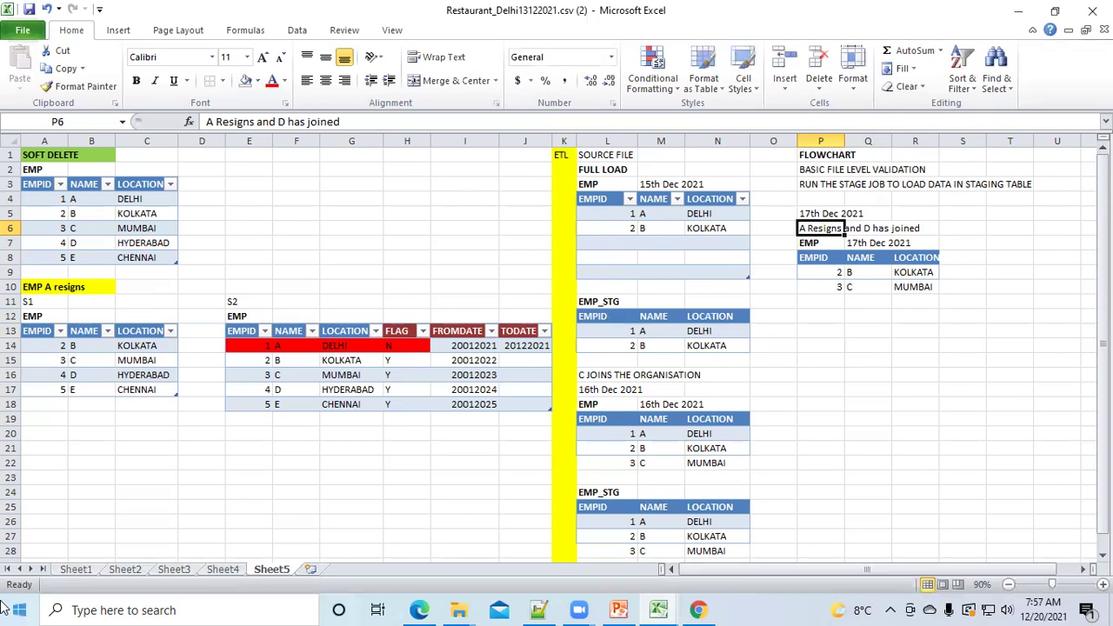
Add a row to the 17th Dec EMP table in row 11 with EMPID 4, name D and location CHENNAI.
click(856, 304)
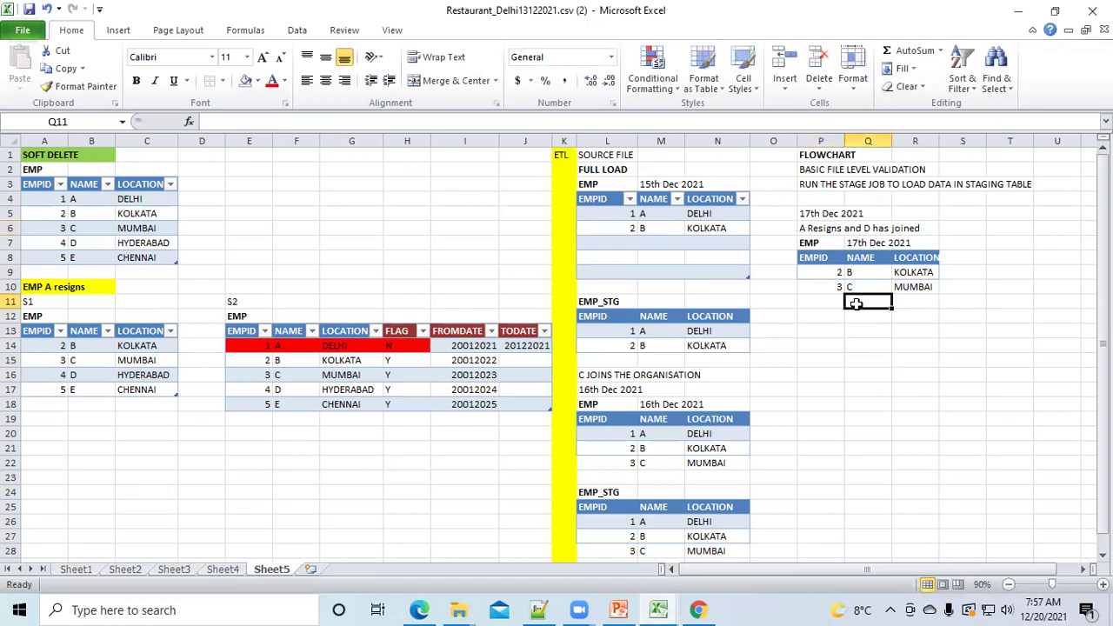
text(D)
click(820, 302)
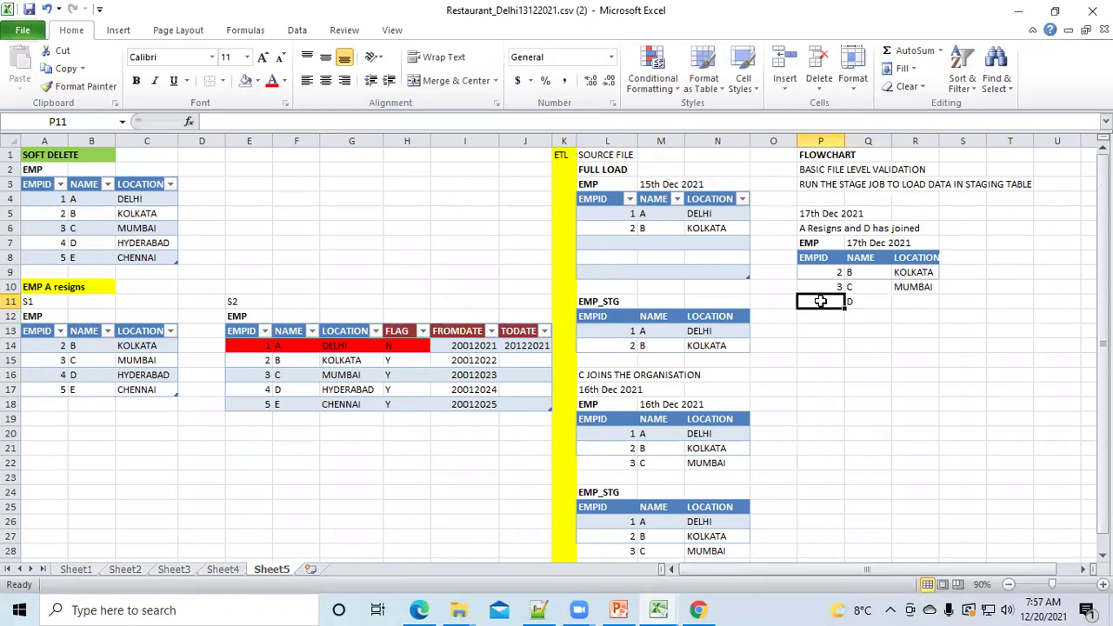
text(4)
click(911, 302)
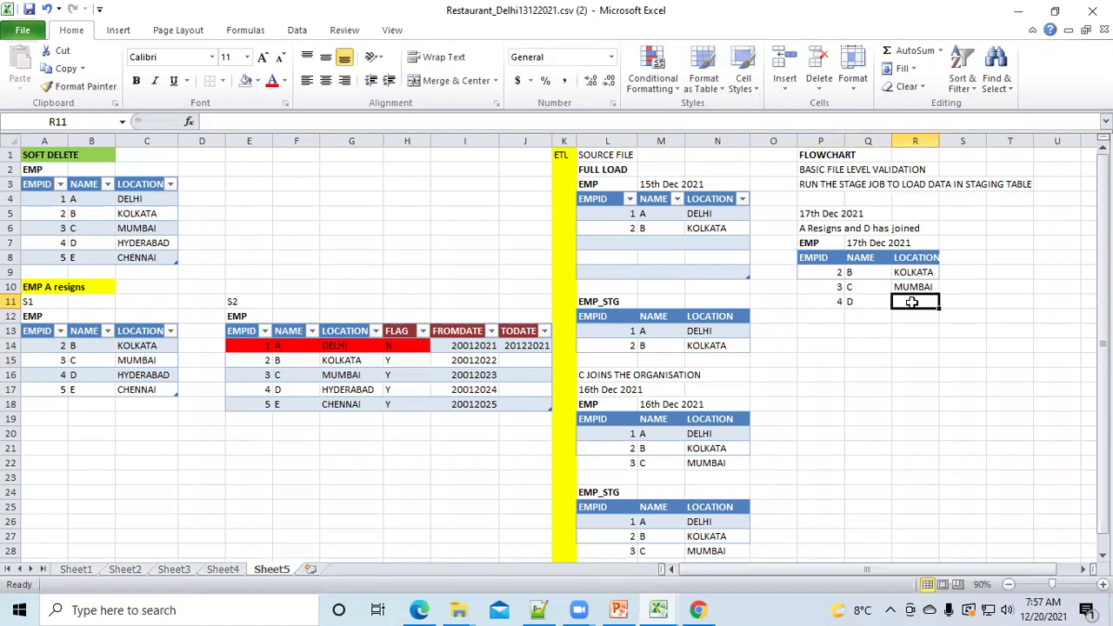
text(CHENNAI)
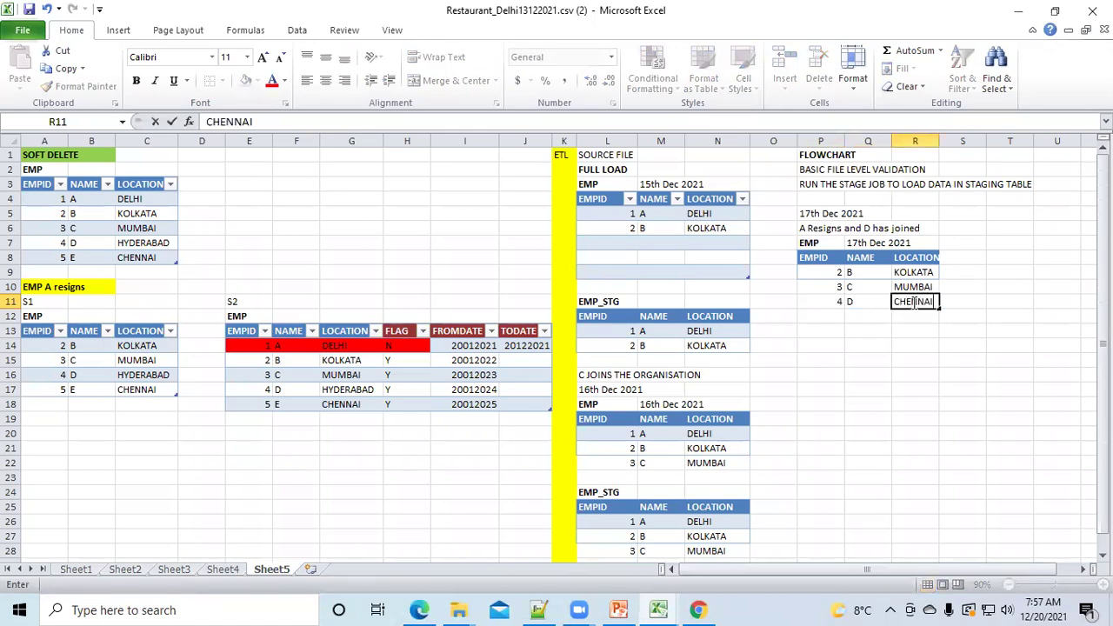
click(870, 374)
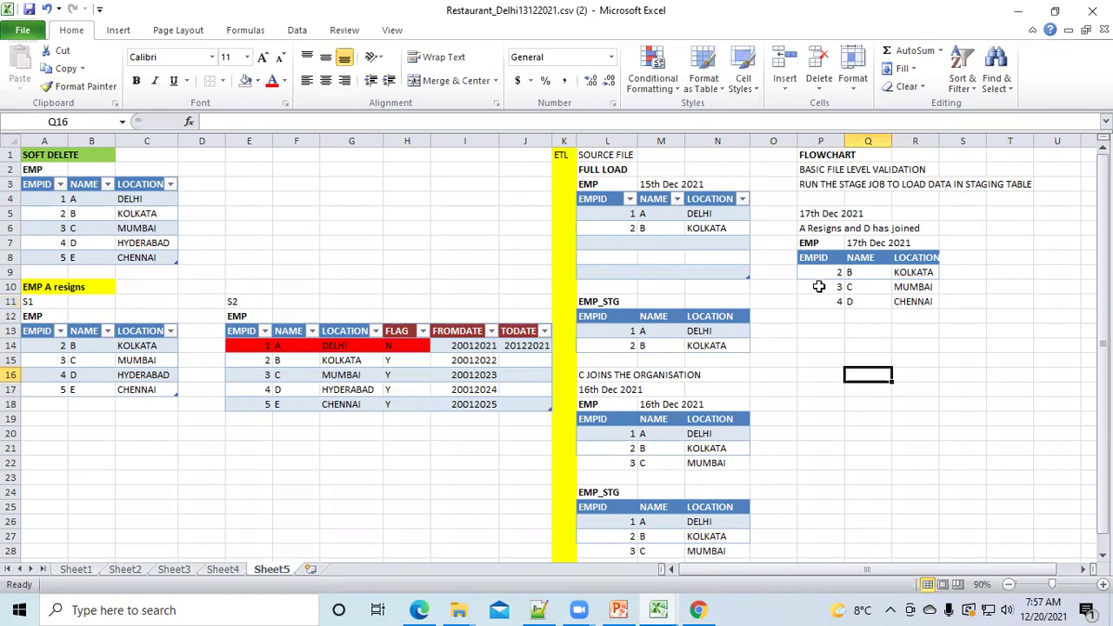
Apply all borders to the data rows P9:R11 of the 17th Dec EMP table.
drag(818, 274, 911, 302)
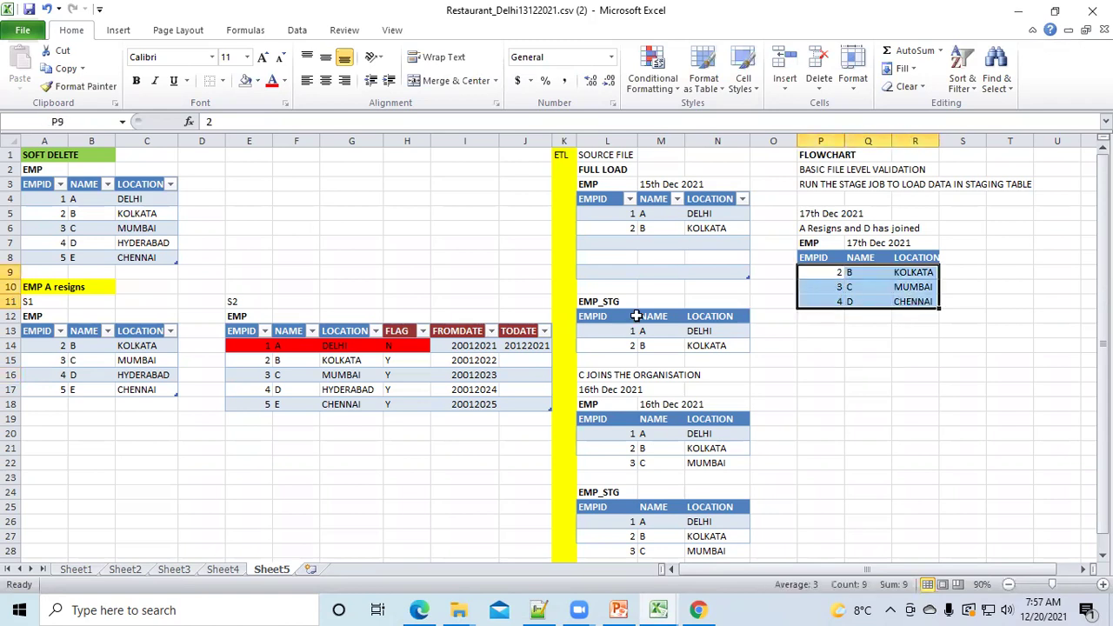
click(223, 80)
click(243, 211)
click(957, 359)
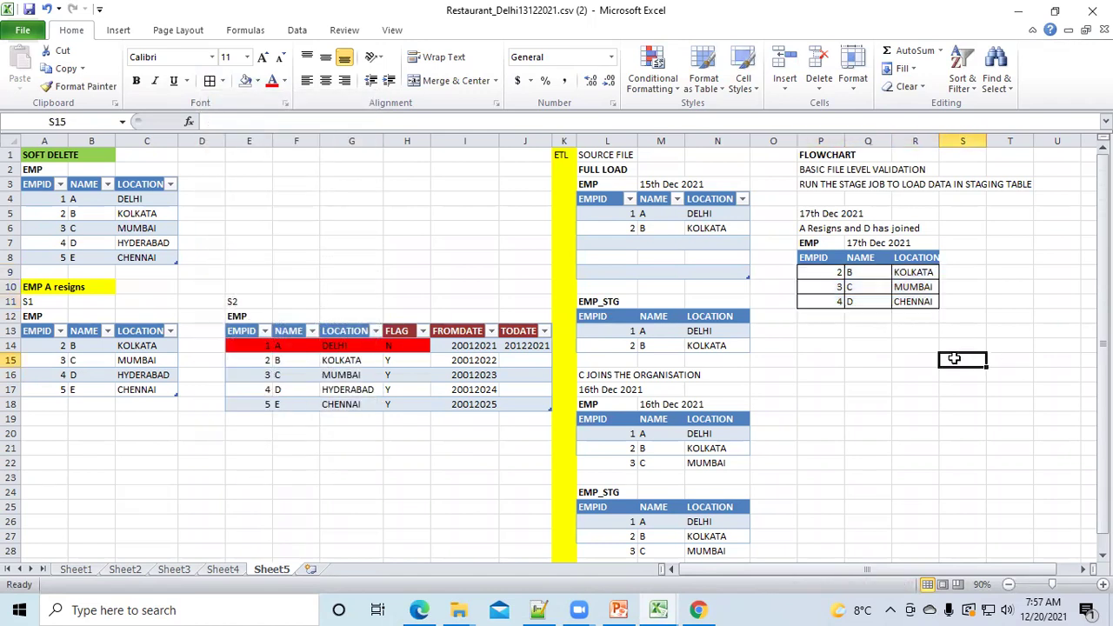
click(833, 301)
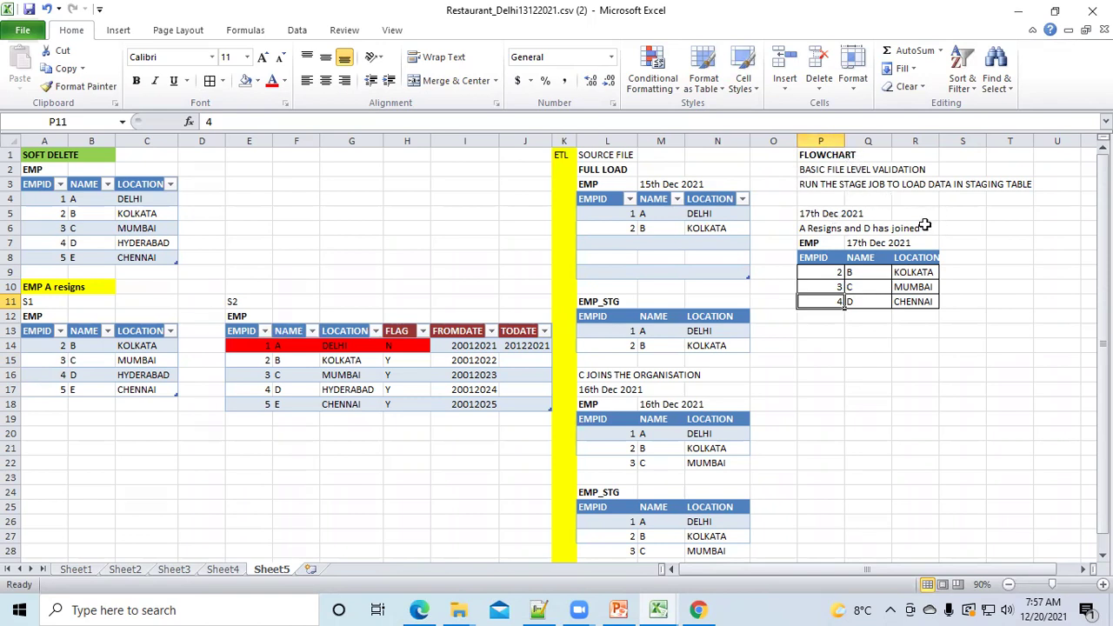
Enter the title "EMP_STG" in P13 and make it bold.
click(817, 332)
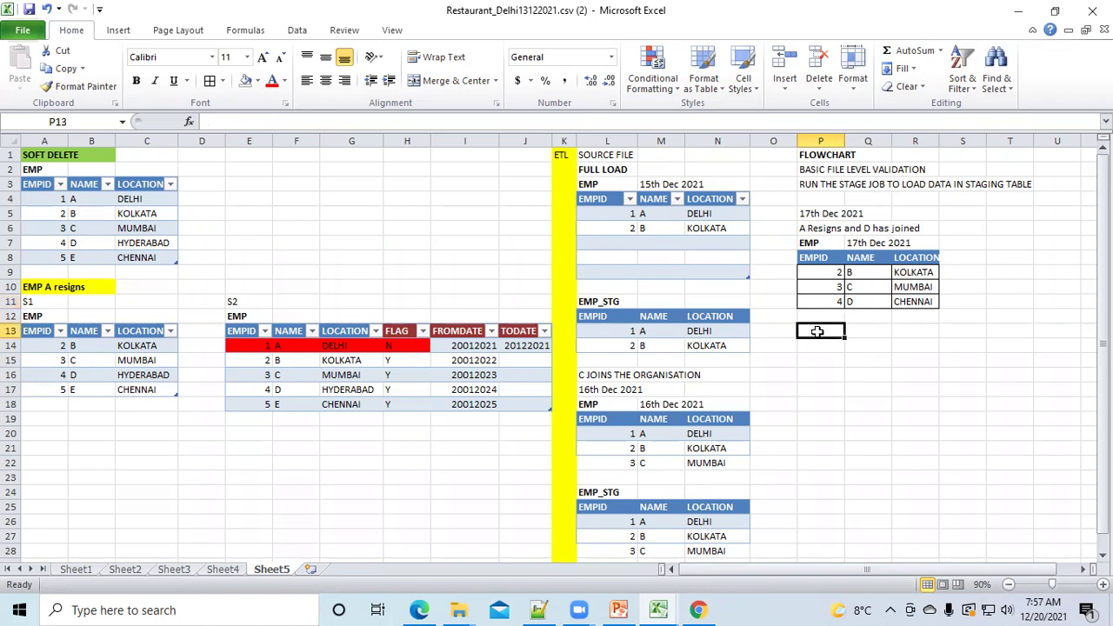
text(EMP_STG)
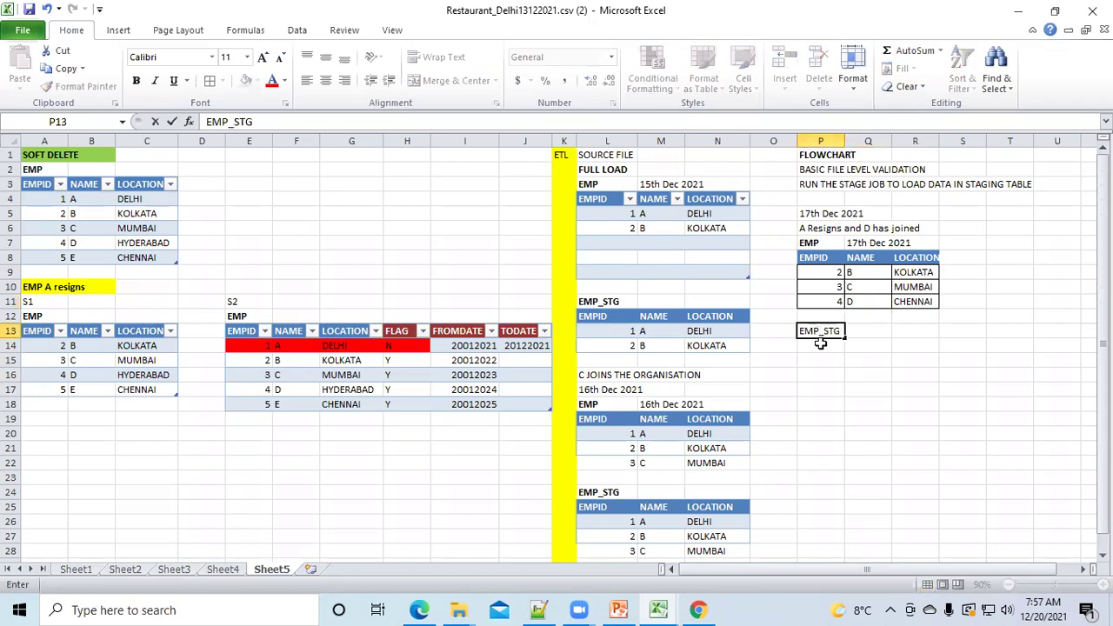
key(Return)
click(811, 331)
key(ctrl+b)
Copy the 16th Dec EMP_STG table with its header row (L25:N28) to P14, under the new EMP_STG title.
scroll(811, 331, down, 2)
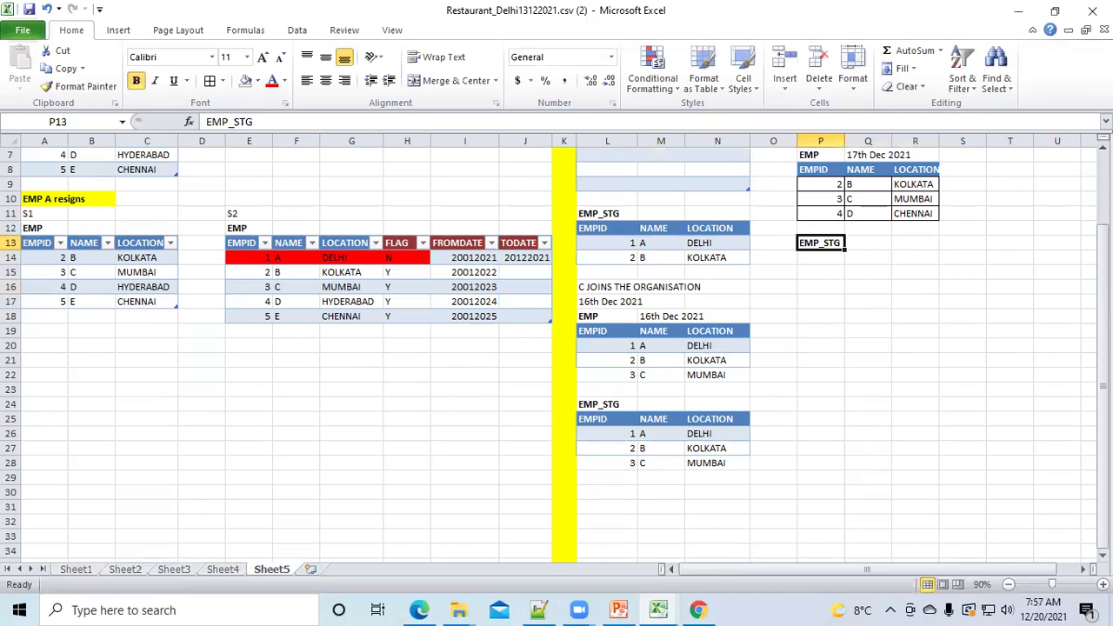
drag(606, 426, 710, 461)
key(ctrl+c)
click(820, 257)
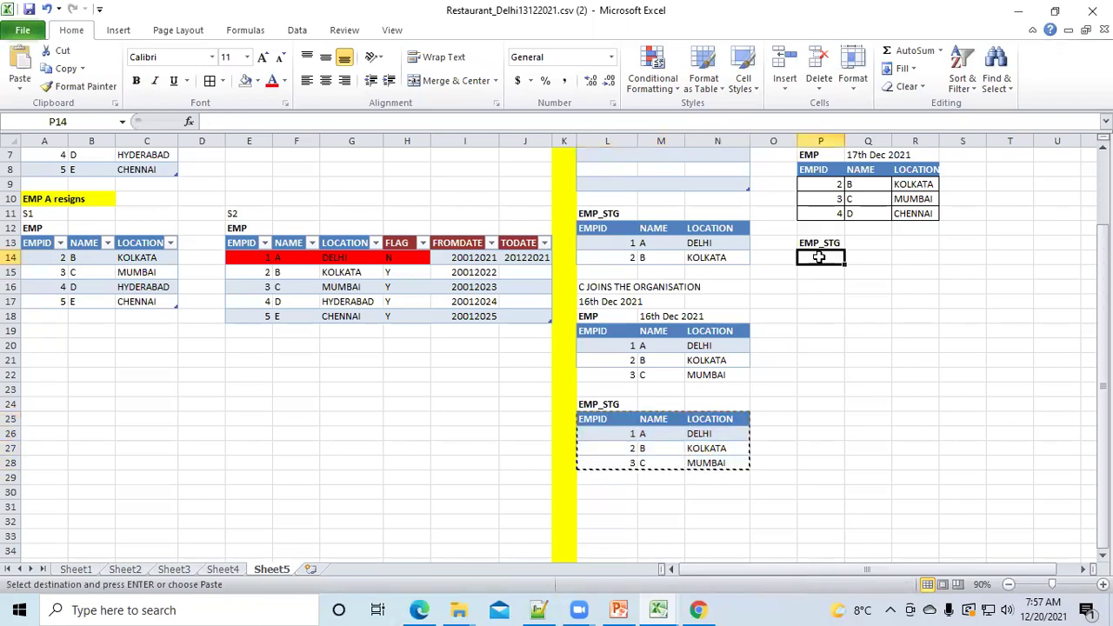
key(ctrl+v)
click(867, 390)
scroll(849, 391, up, 2)
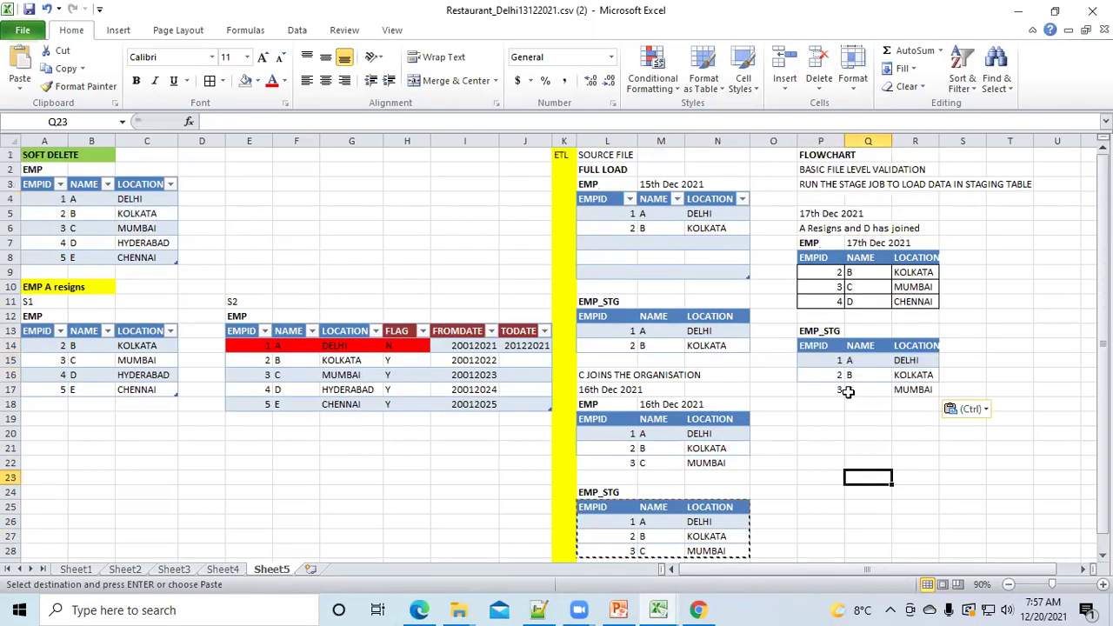
Copy the record of D (P11:R11) from the 17th Dec EMP table to P18, below the EMP_STG rows.
click(868, 244)
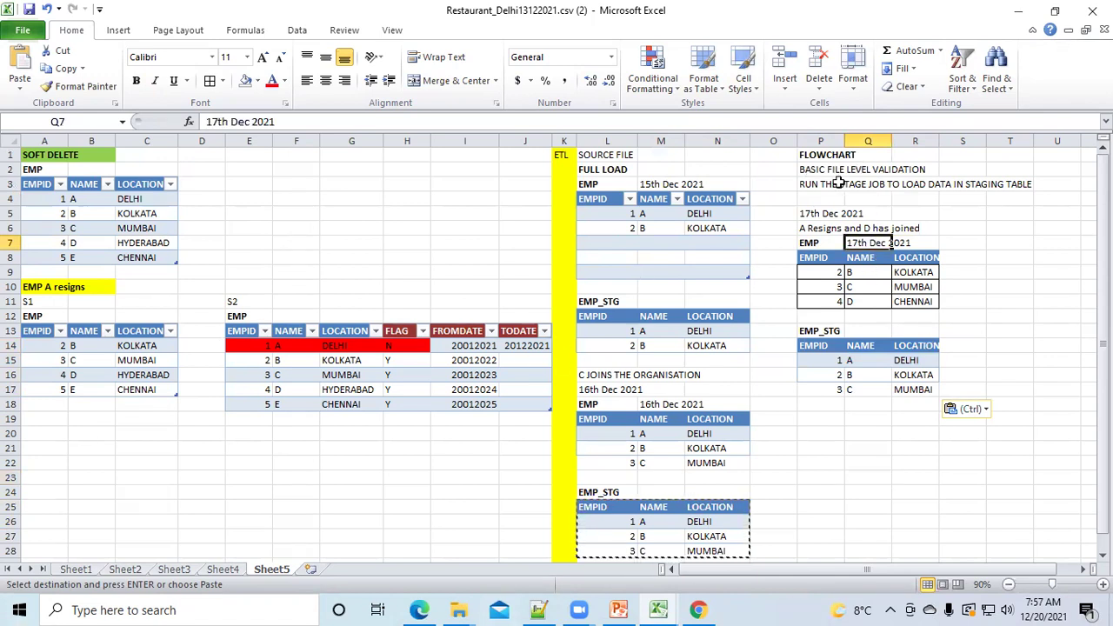
drag(830, 302, 907, 302)
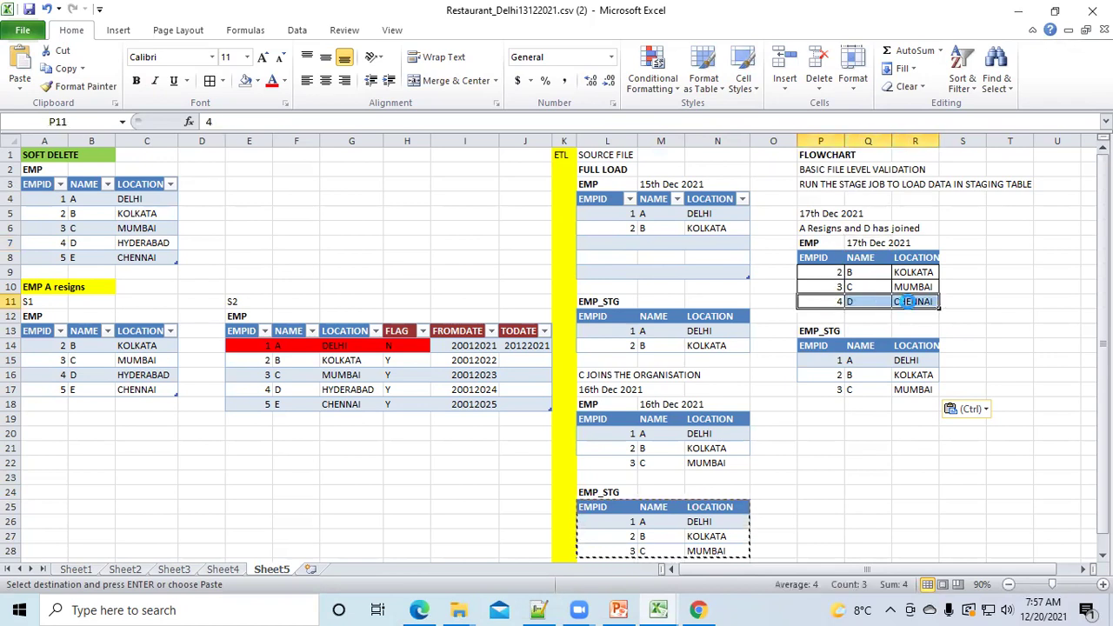
key(ctrl+c)
click(824, 404)
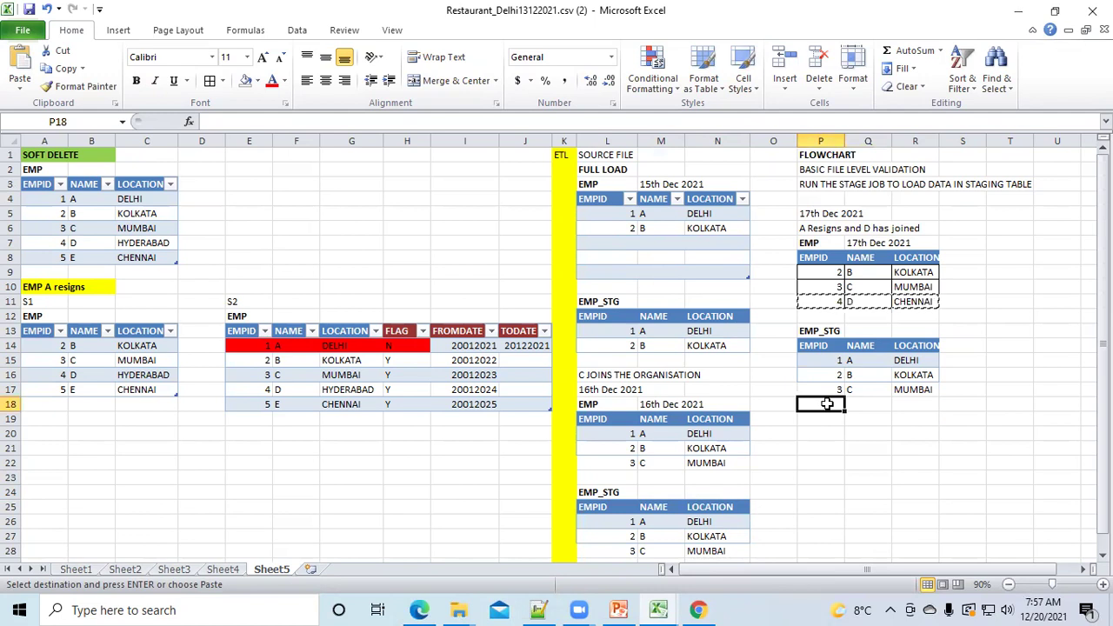
key(ctrl+v)
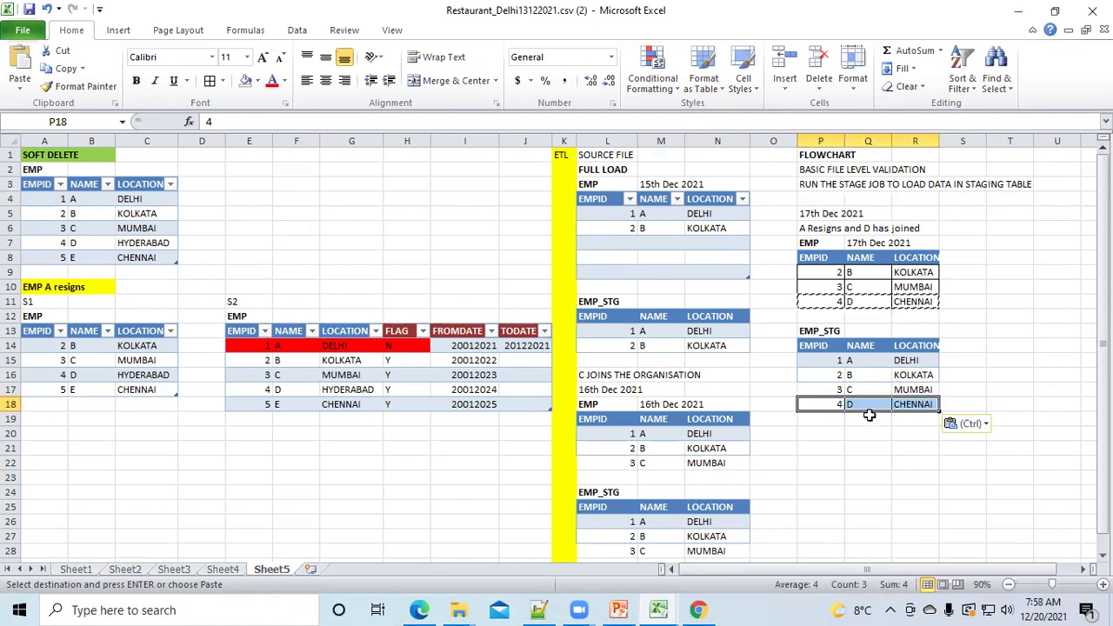
Make A's row P15:R15 in the 17th Dec EMP_STG table bold.
click(860, 364)
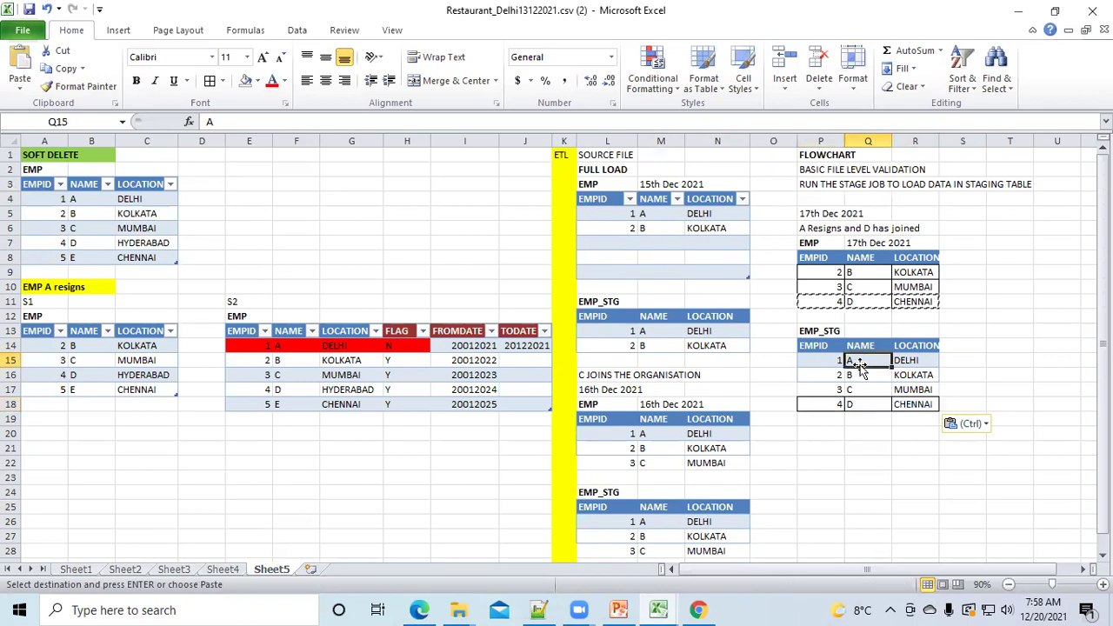
drag(827, 360, 905, 362)
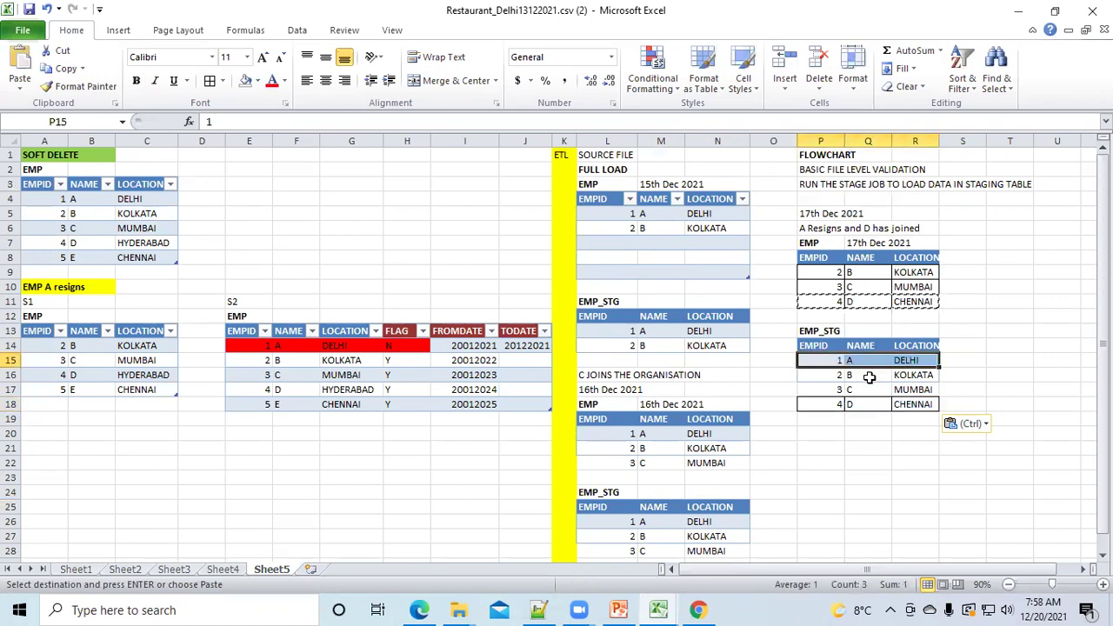
key(Escape)
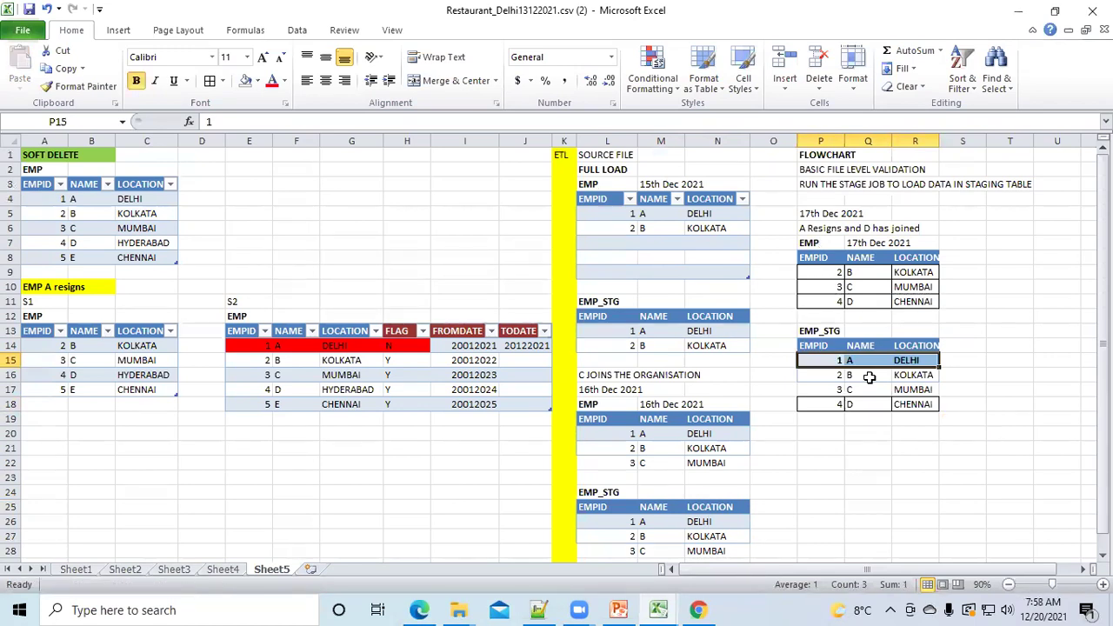
click(956, 374)
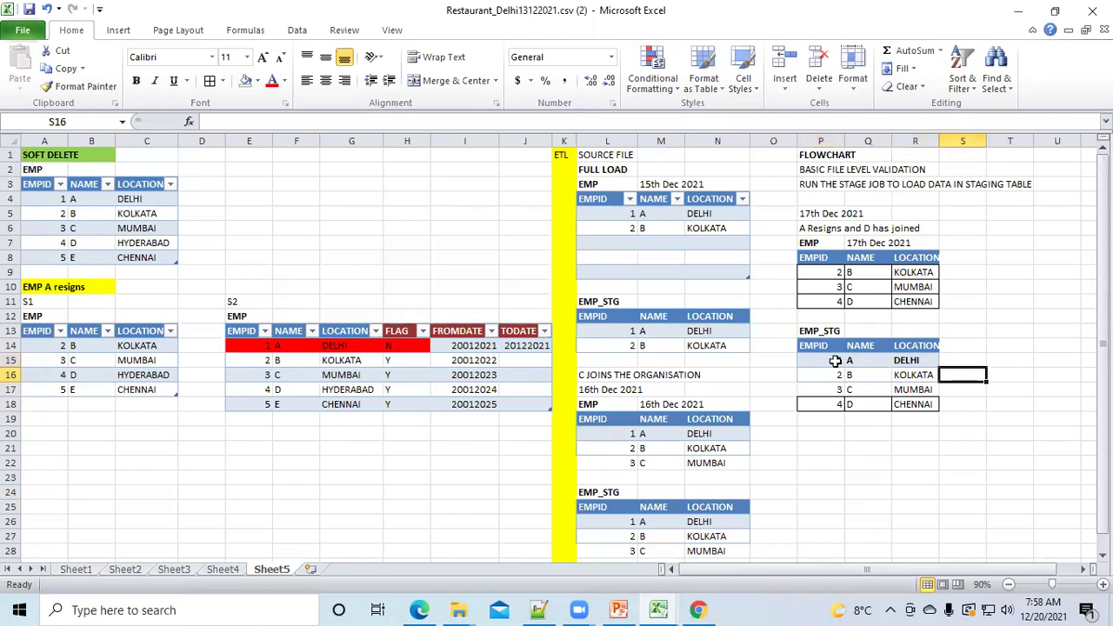
Compare A's EMP_STG record with the B, C and D records in the 17th Dec EMP source table.
click(814, 359)
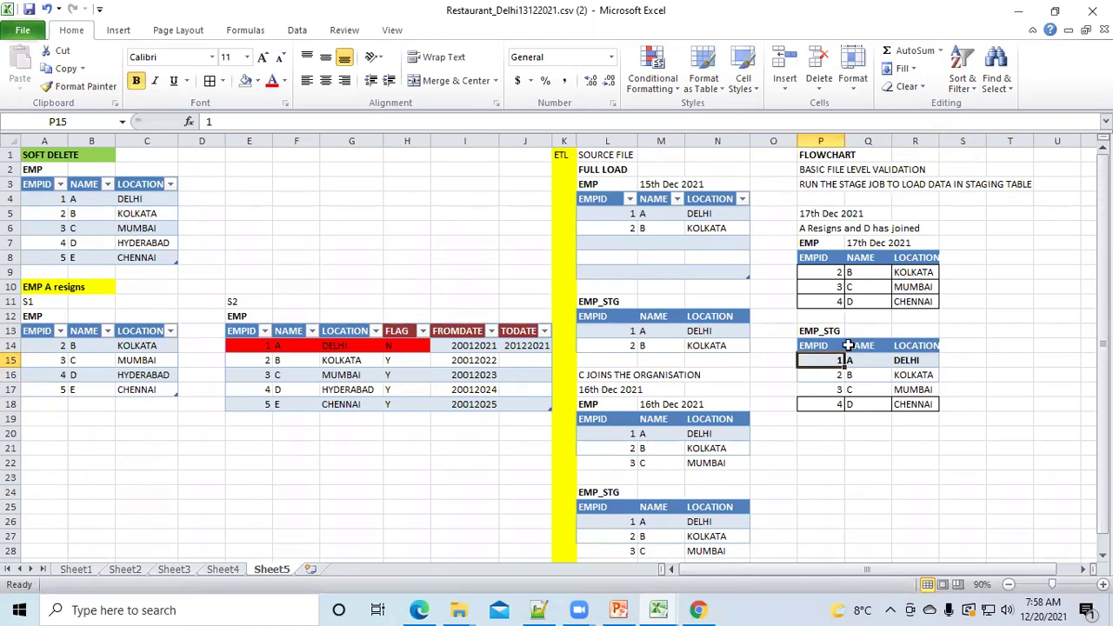
click(860, 273)
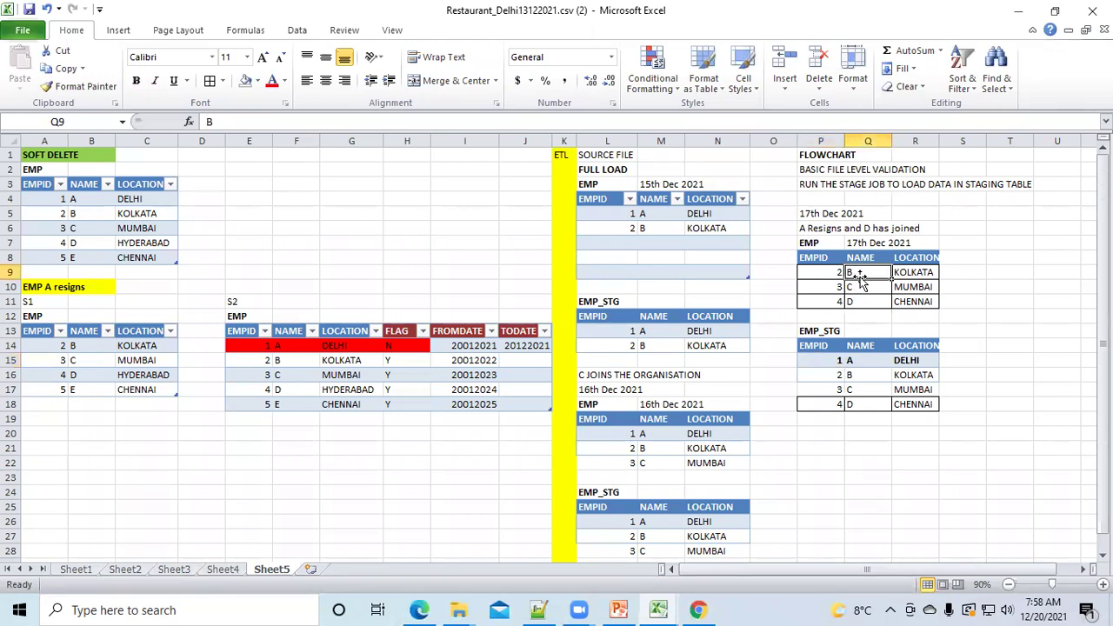
click(861, 300)
click(863, 271)
click(860, 287)
click(860, 301)
click(861, 287)
click(865, 275)
Add a FLAG column in S14 of the EMP_STG table, with N for A and Y for B, C and D.
click(949, 346)
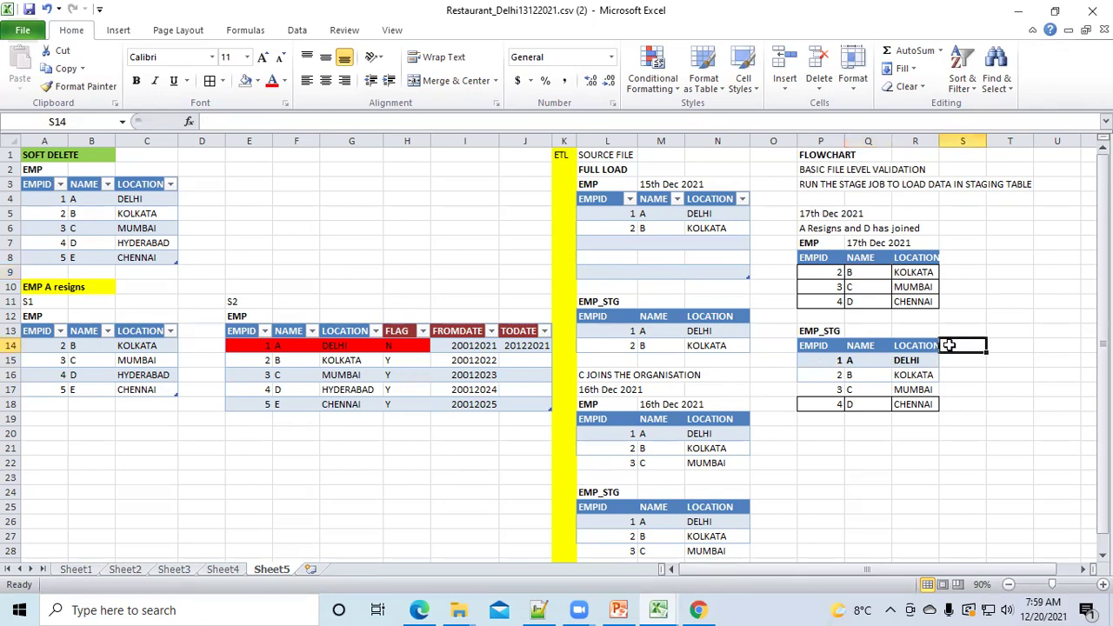
text(FLAG)
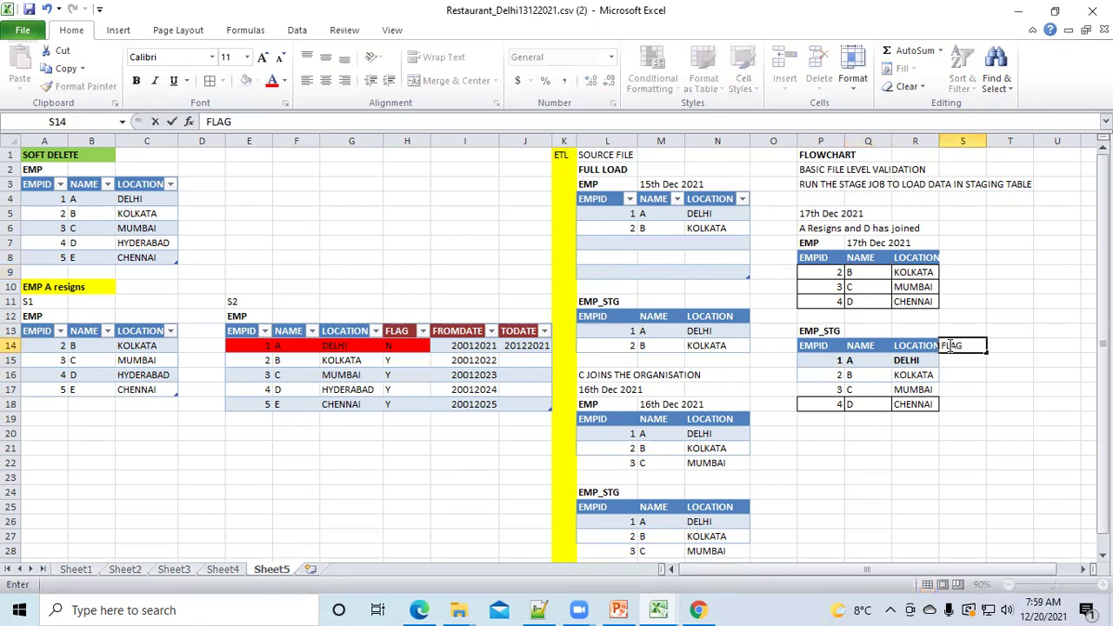
key(Return)
text(N)
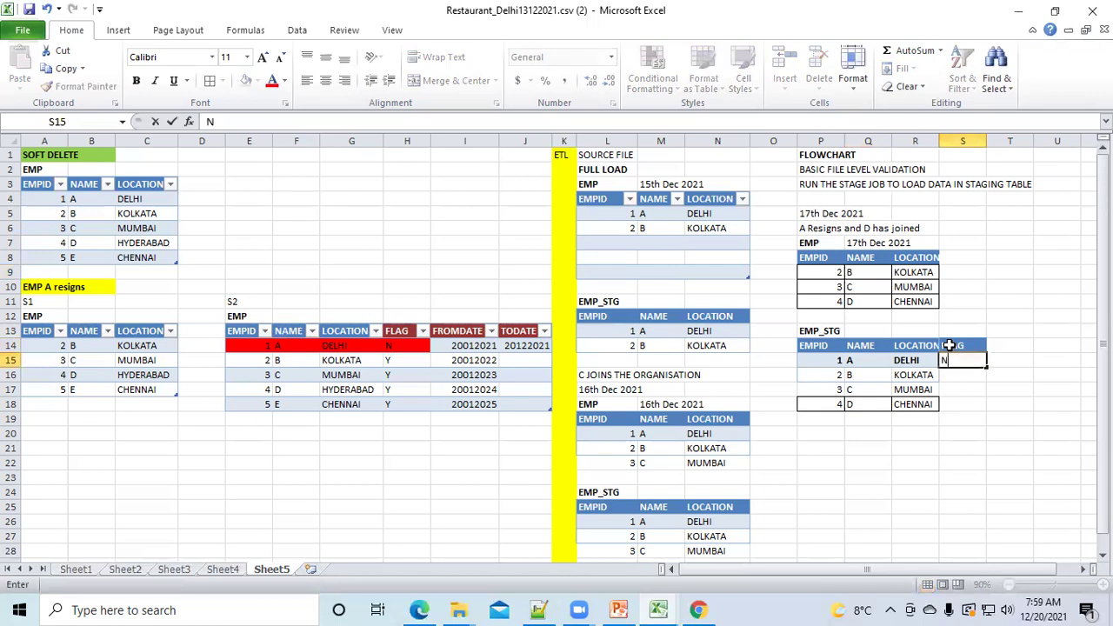
key(Return)
text(Y)
key(Return)
text(Y)
key(Return)
text(Y)
key(Return)
Copy the FROMDATE and TODATE columns (I13:J18) of the S2 EMP table to T14, beside the FLAG column.
click(950, 346)
key(Right)
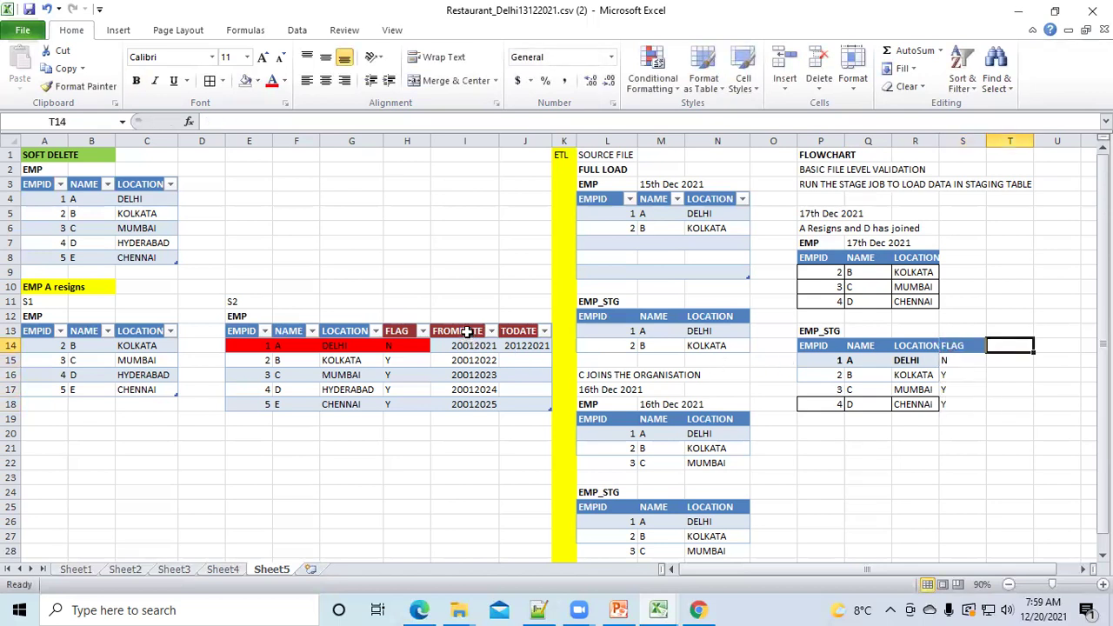
drag(465, 334, 506, 405)
key(ctrl+c)
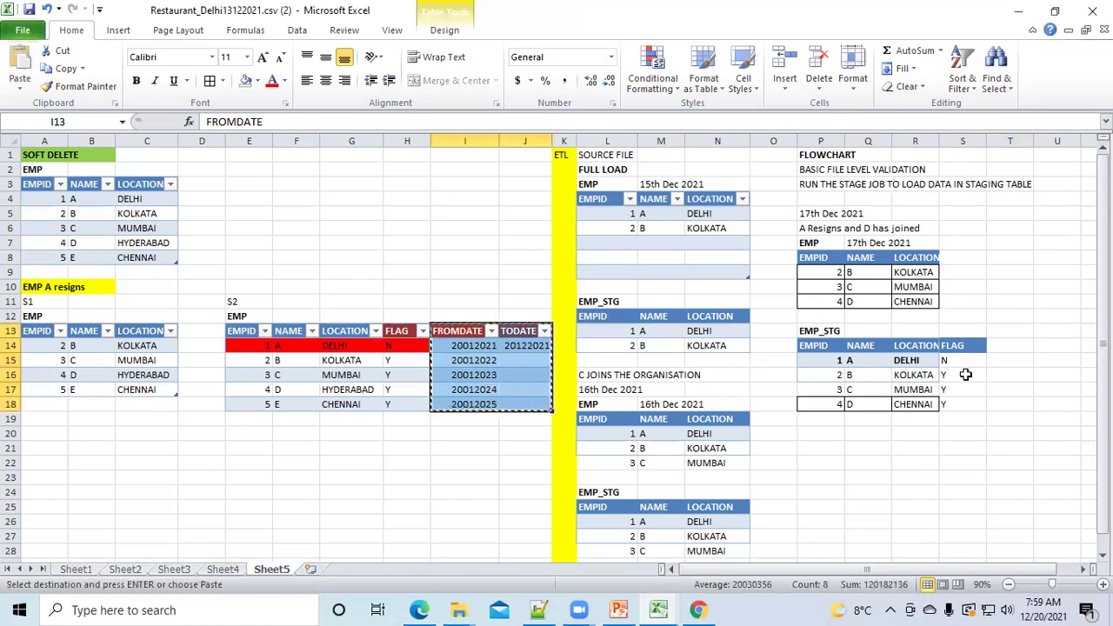
click(1000, 346)
key(ctrl+v)
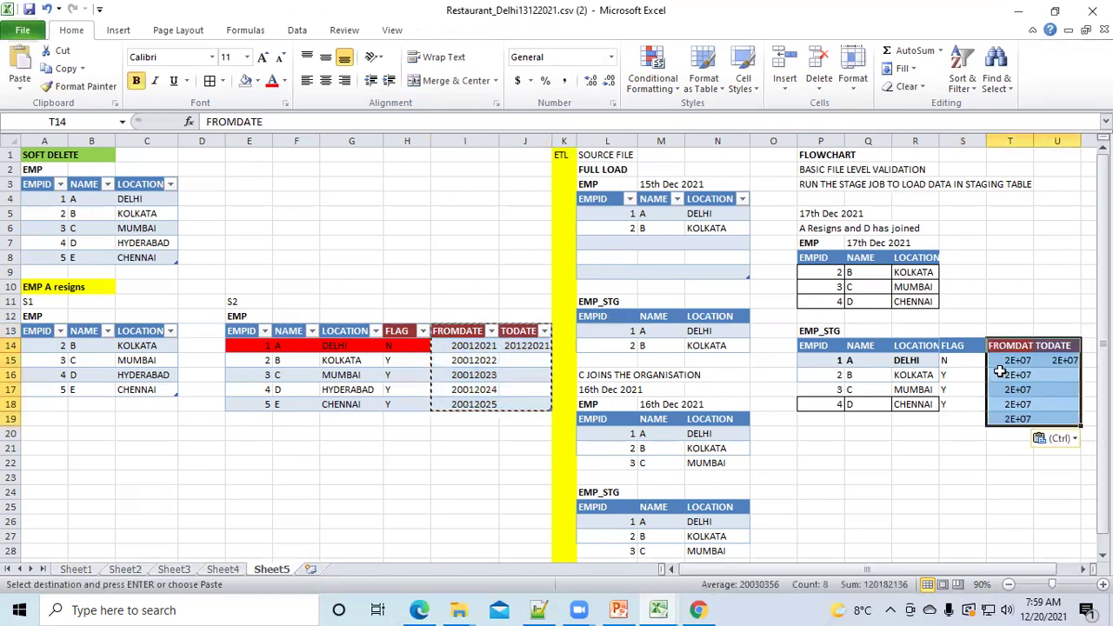
Auto-fit the widths of columns T and U to their date values.
click(981, 435)
click(1011, 376)
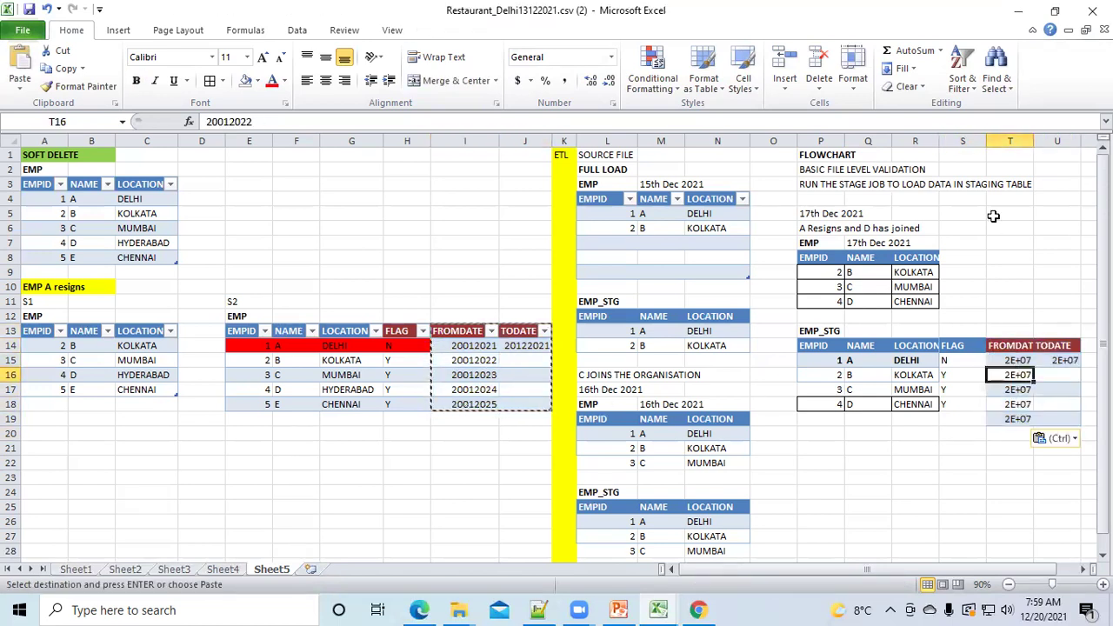
double_click(1034, 140)
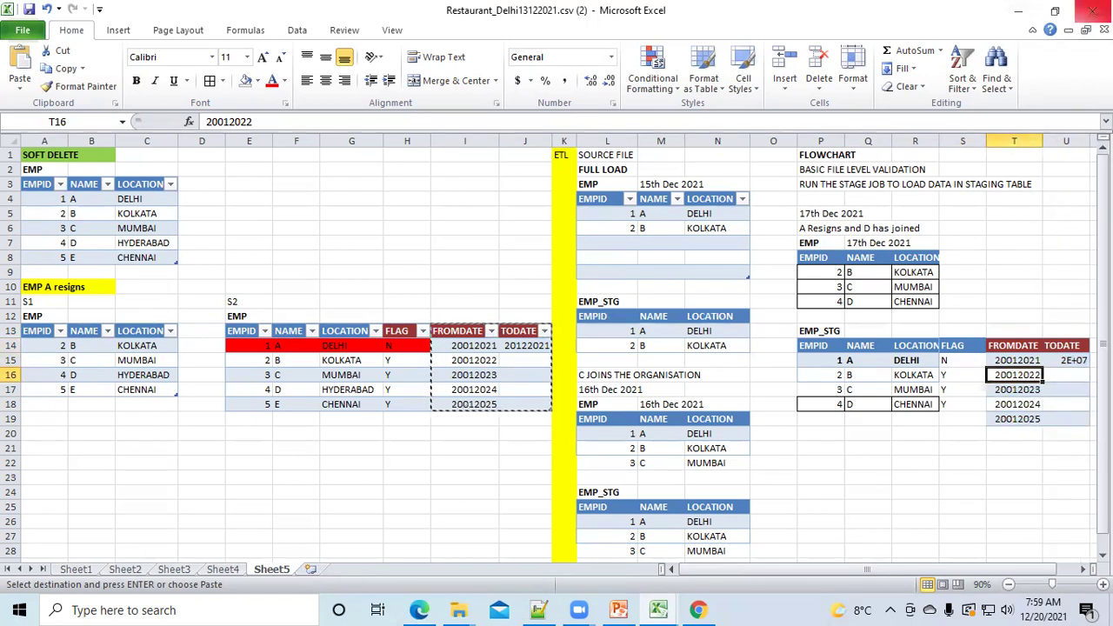
double_click(1093, 140)
Fill the FLAG header cell S14 with dark red to match the FROMDATE and TODATE headers.
click(964, 390)
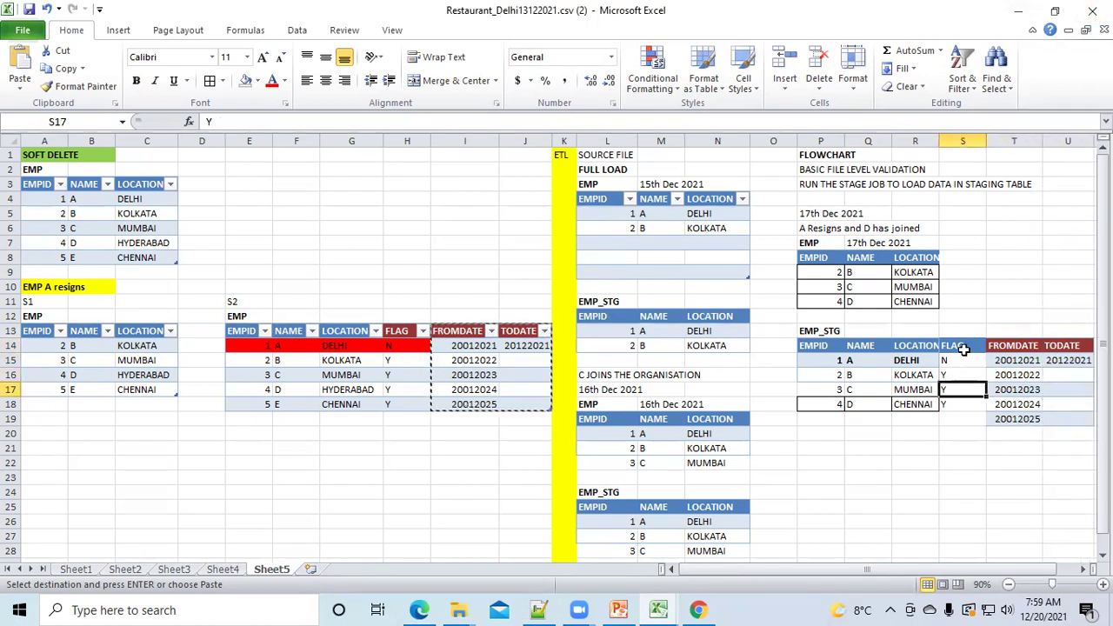
click(962, 346)
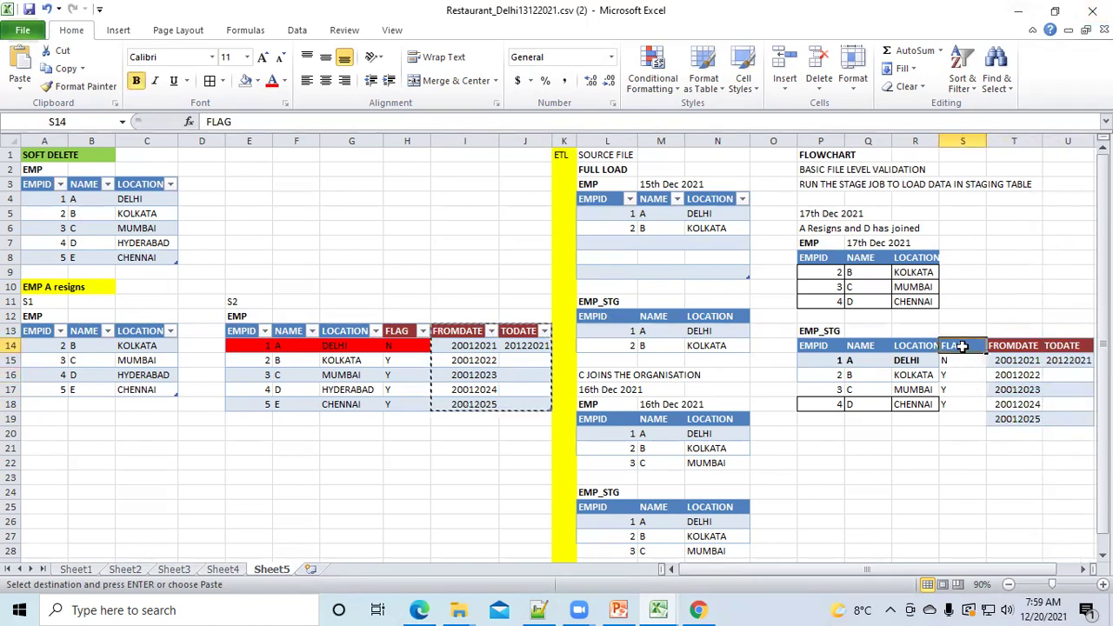
click(258, 80)
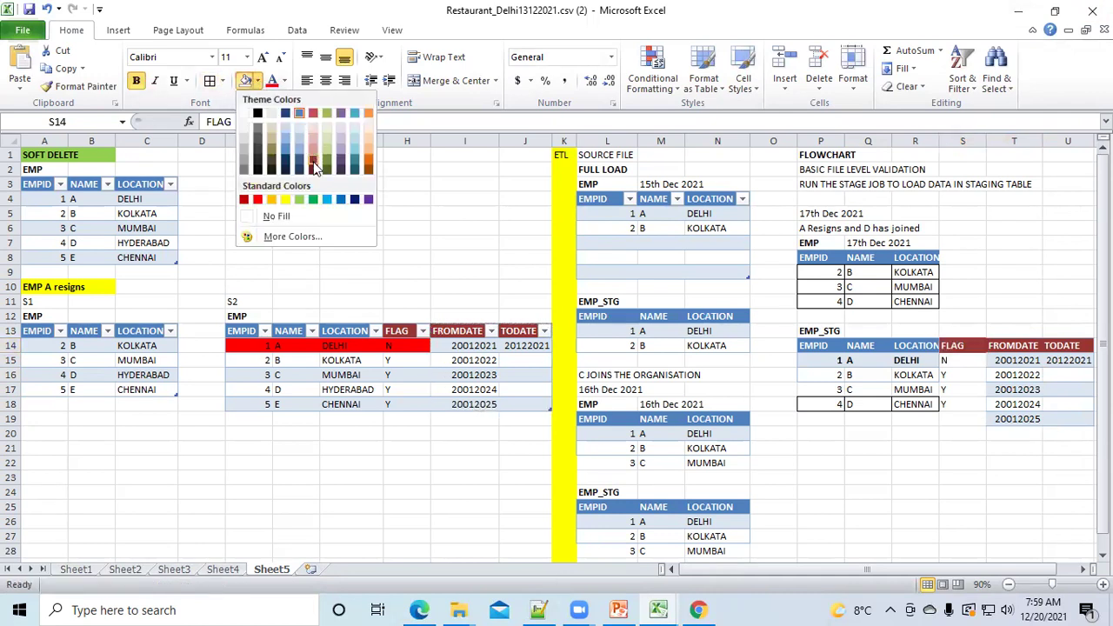
click(314, 167)
click(991, 450)
Set the font color of A's FLAG value N in S15 to red.
click(958, 360)
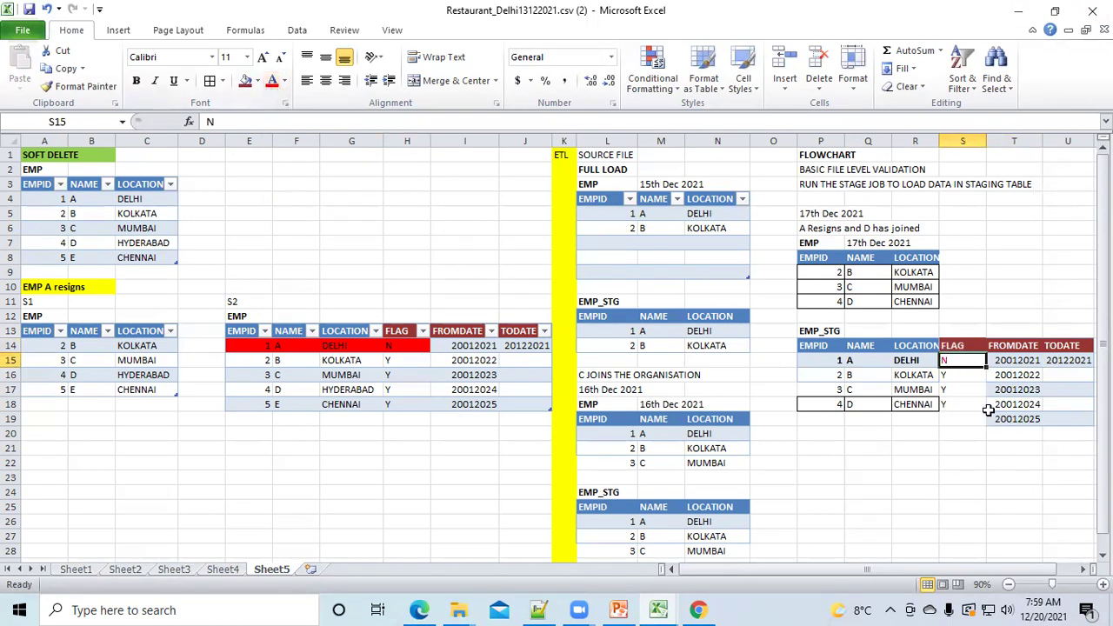
key(Down)
key(Right)
key(Right)
key(Right)
key(Right)
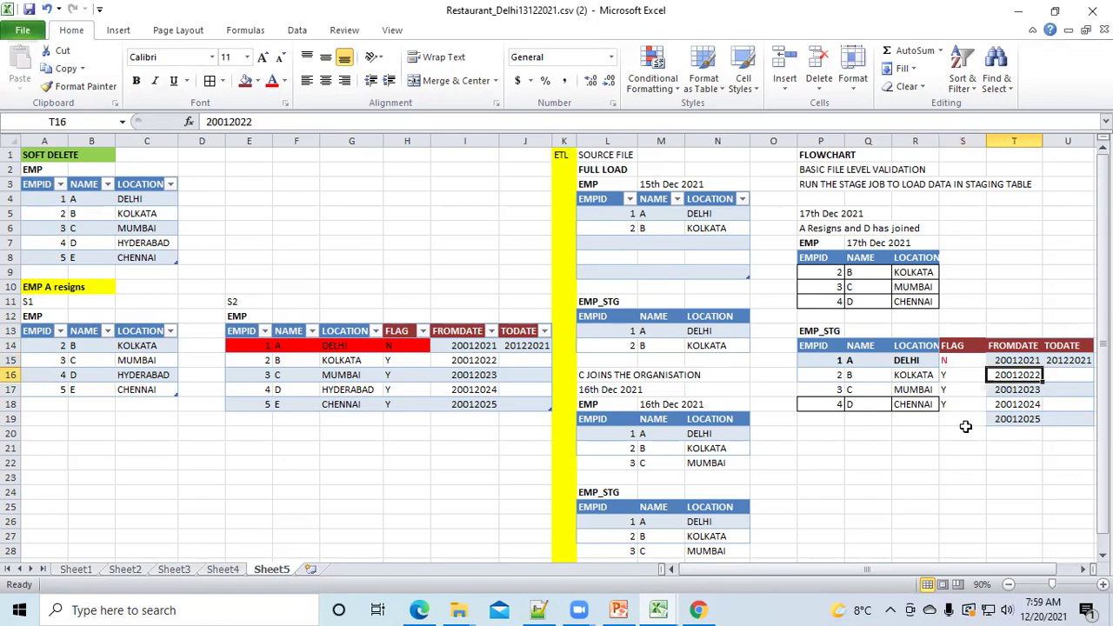
click(861, 431)
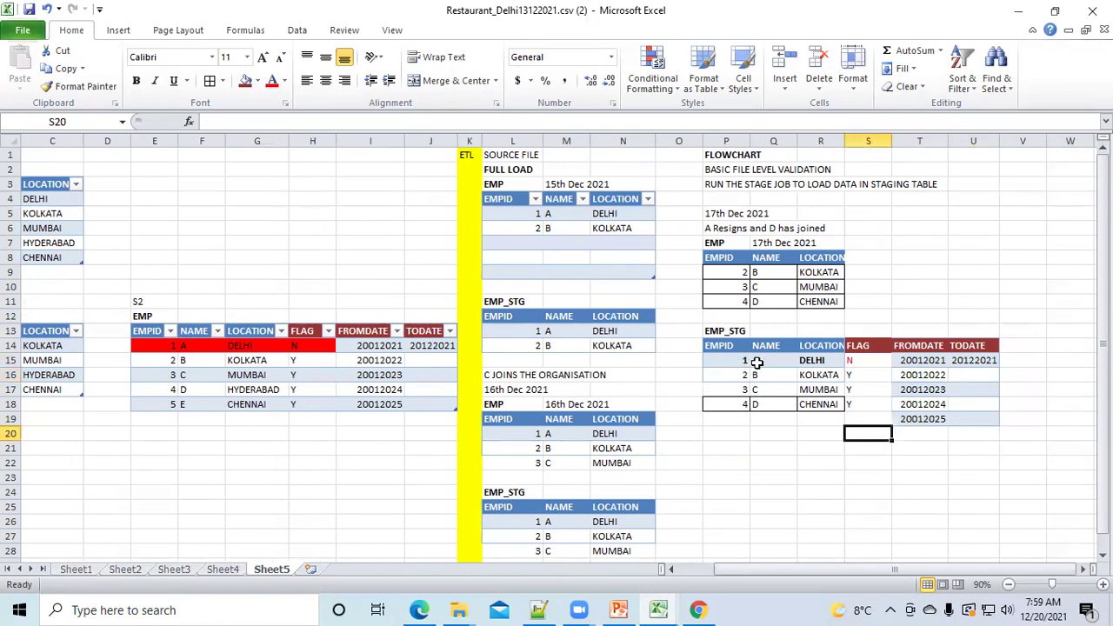
Apply all borders to the EMP_STG data rows P15:U18.
click(755, 361)
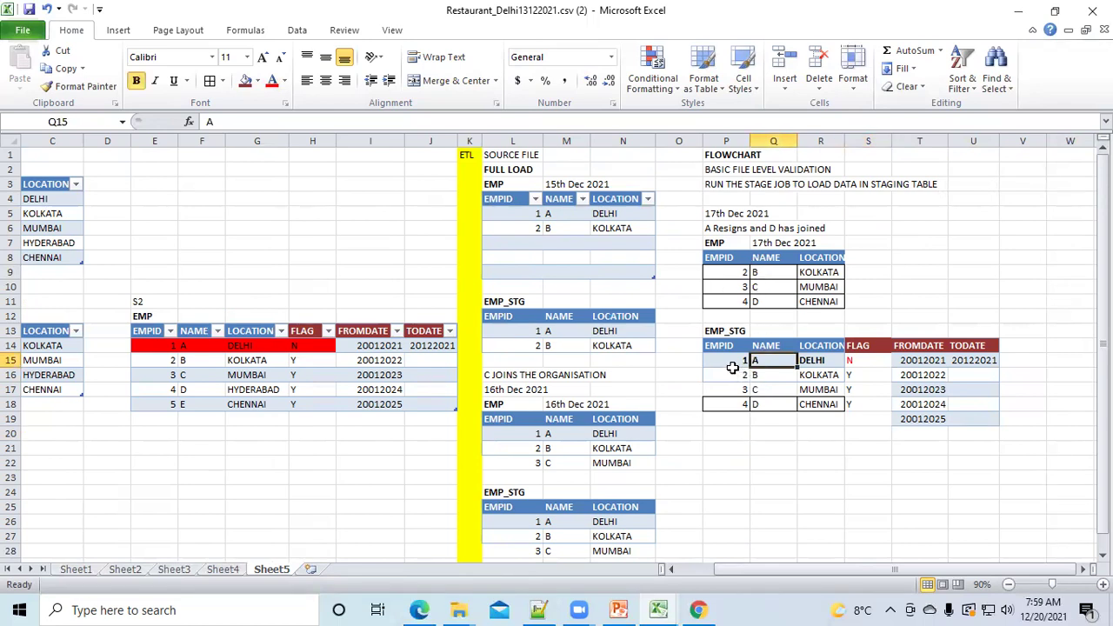
drag(720, 361, 923, 360)
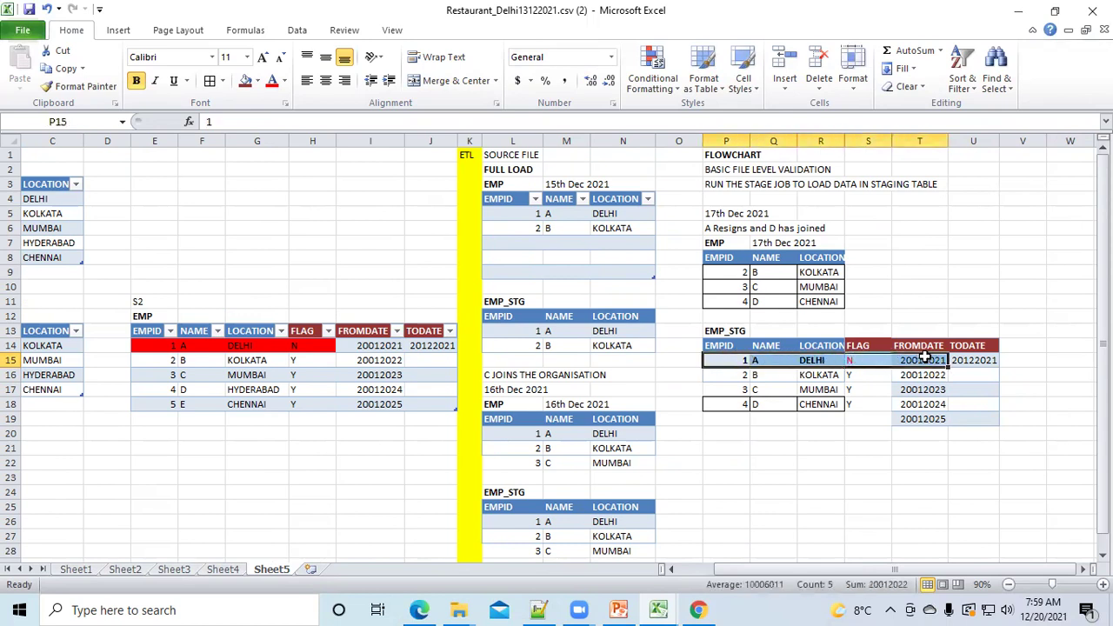
click(833, 448)
drag(713, 363, 956, 400)
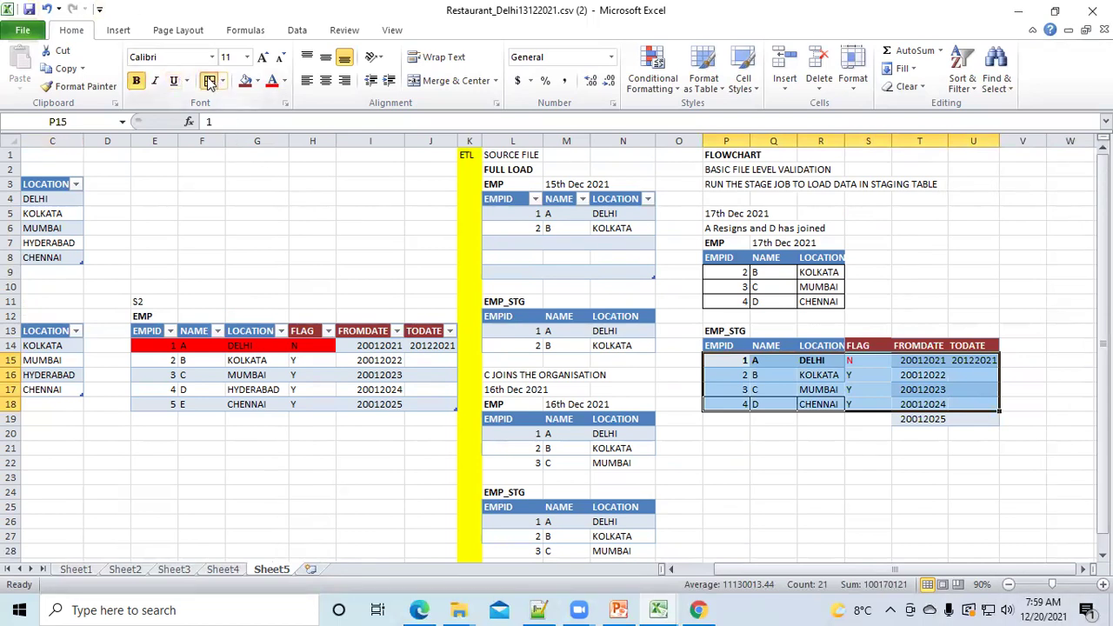
click(931, 445)
Clear the surplus date cells T19:U19 below the EMP_STG table.
drag(939, 423, 963, 419)
key(Delete)
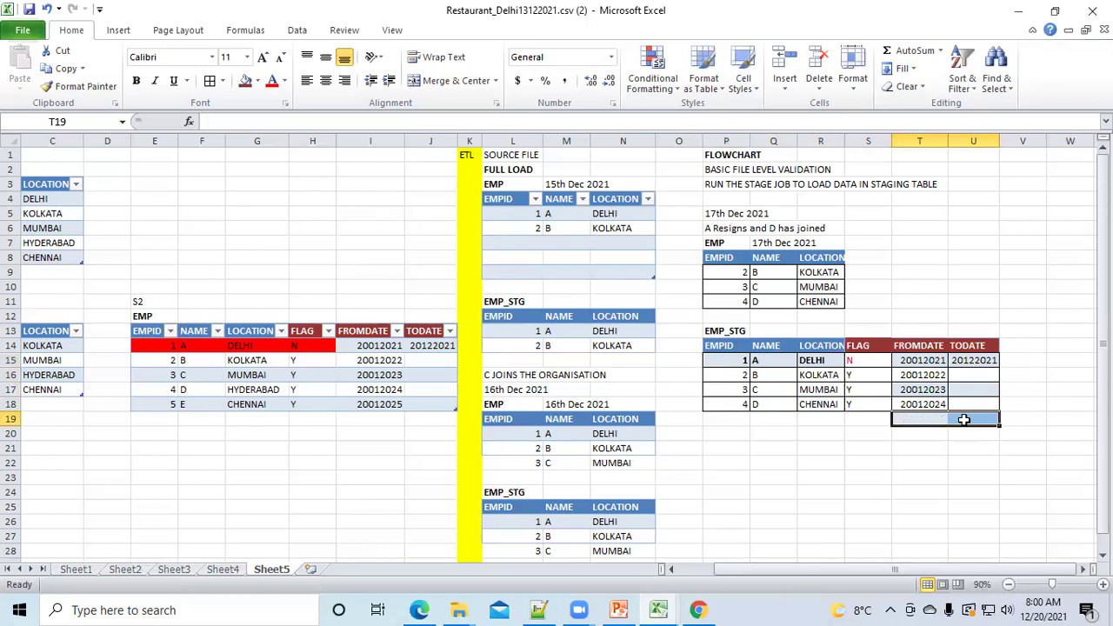
click(894, 477)
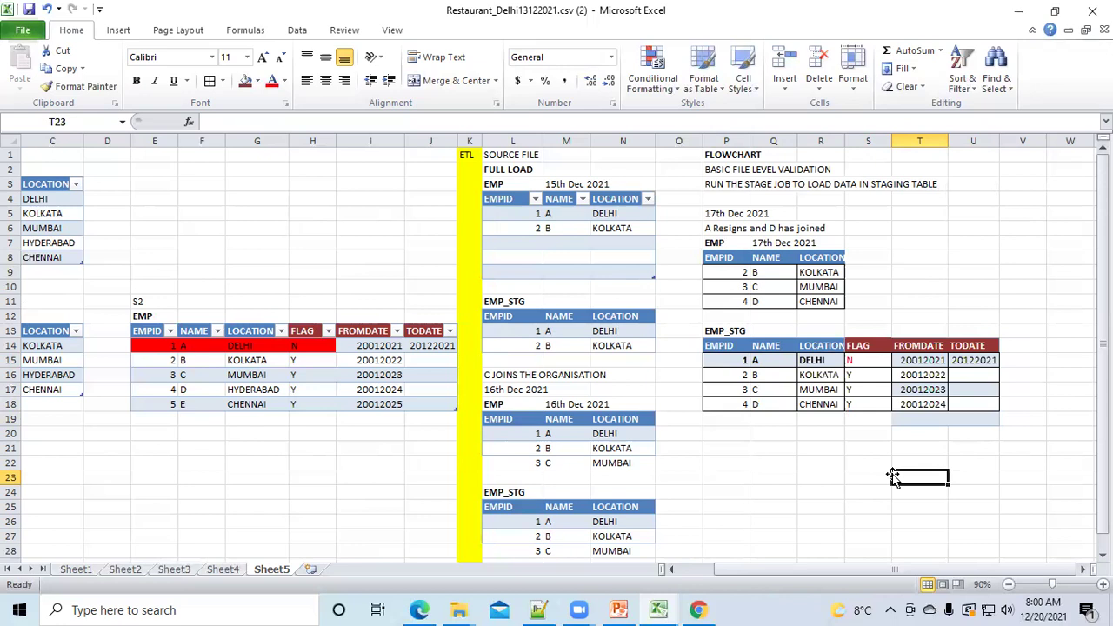
click(762, 362)
drag(762, 374, 760, 405)
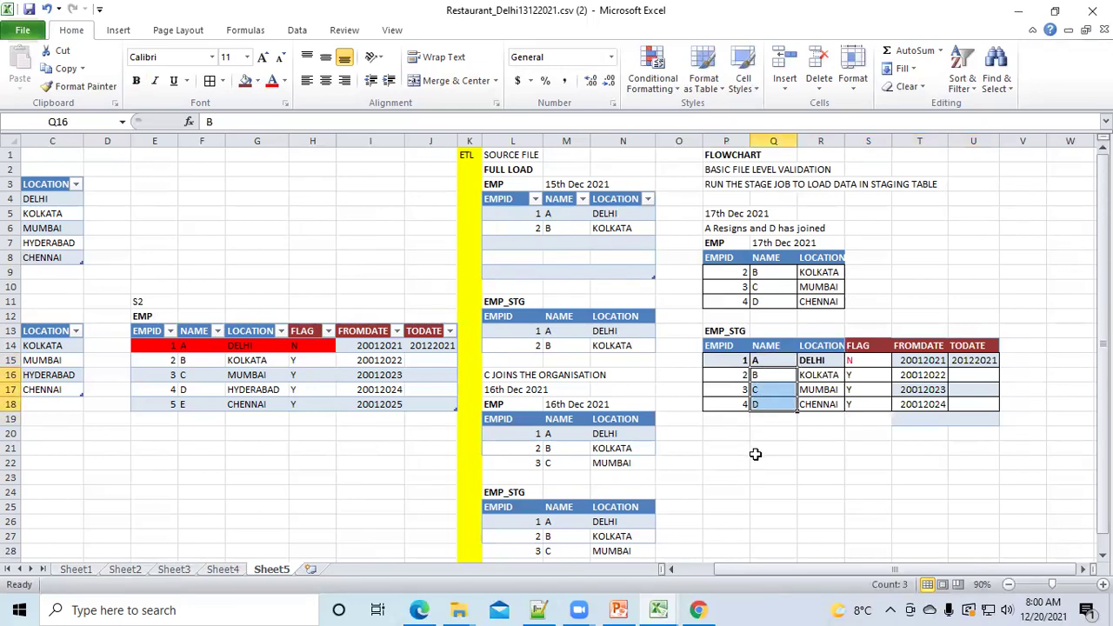
click(762, 360)
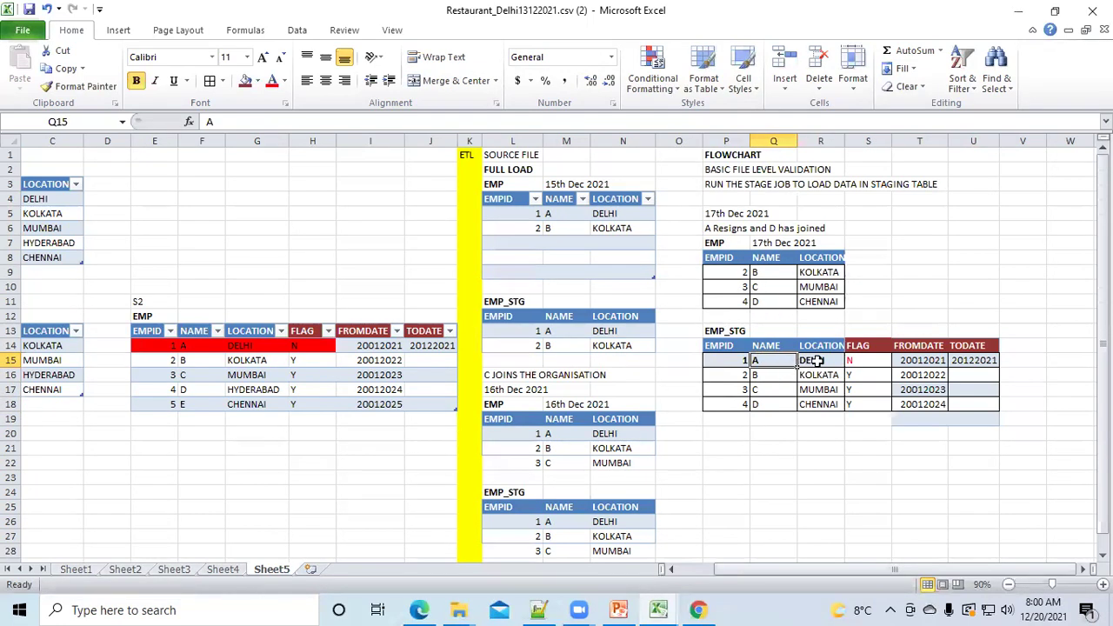
click(861, 360)
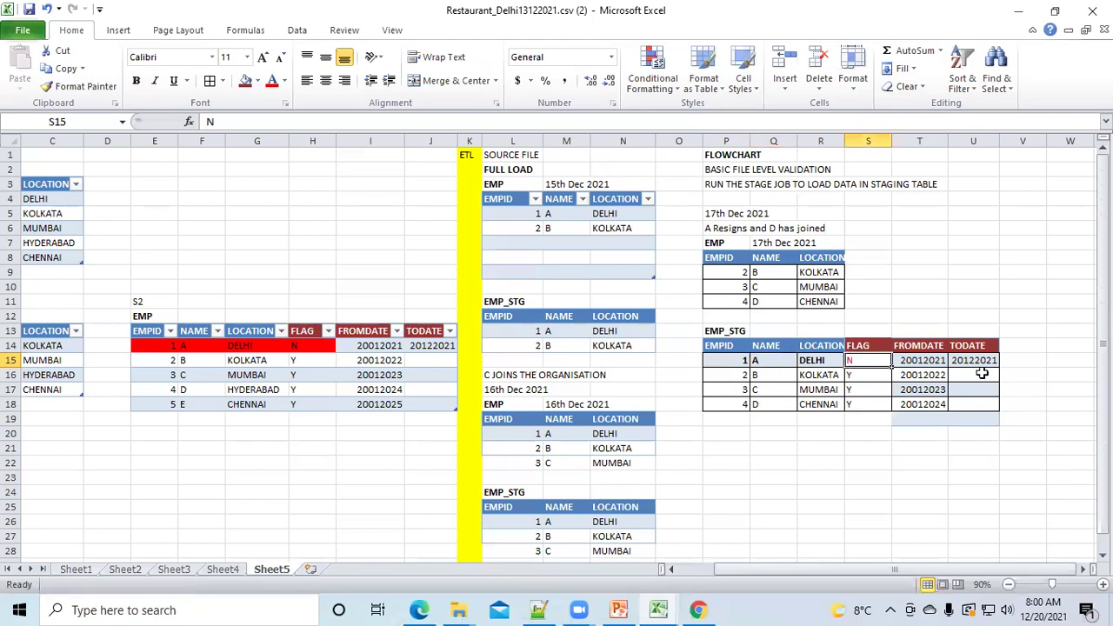
Replace A's TODATE value in U15 of the EMP_STG table with SYSDATE.
click(975, 360)
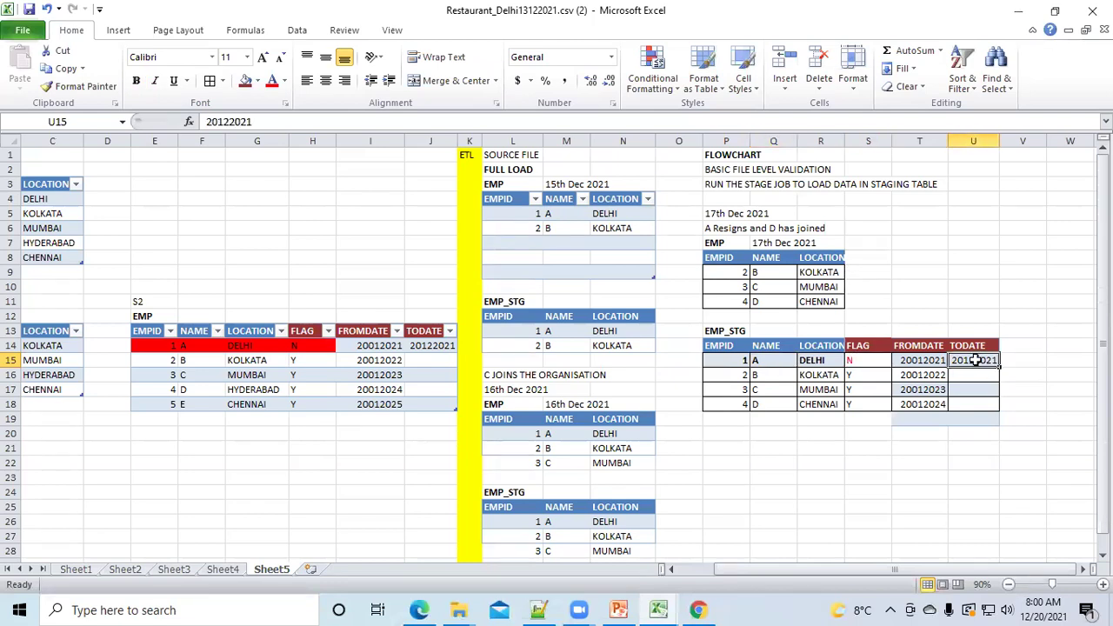
key(Delete)
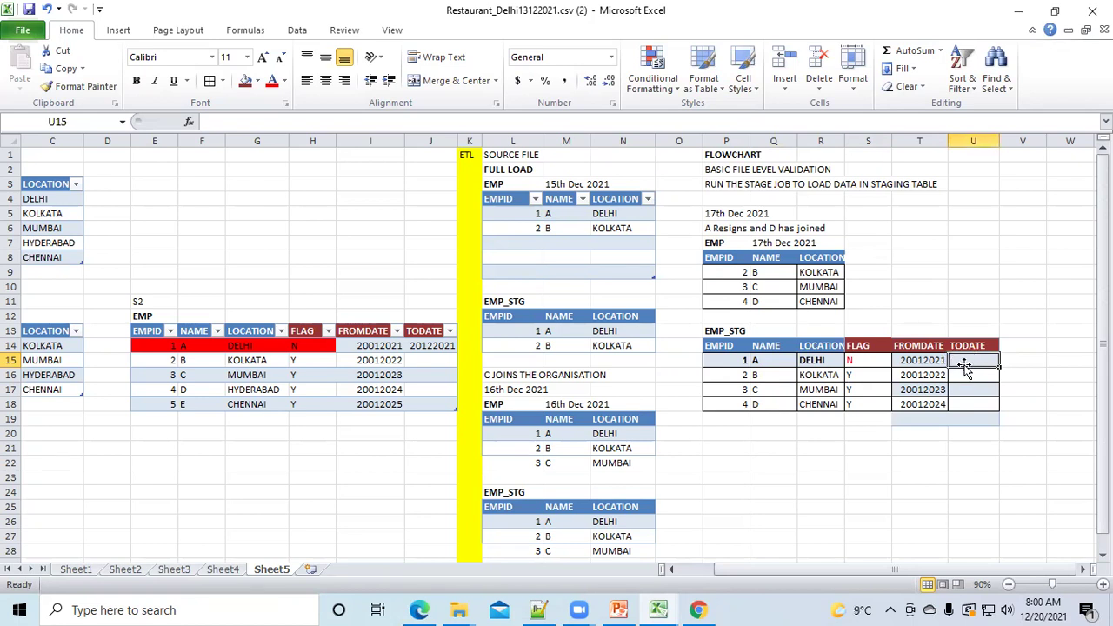
click(857, 360)
click(965, 362)
text(SYSDATE)
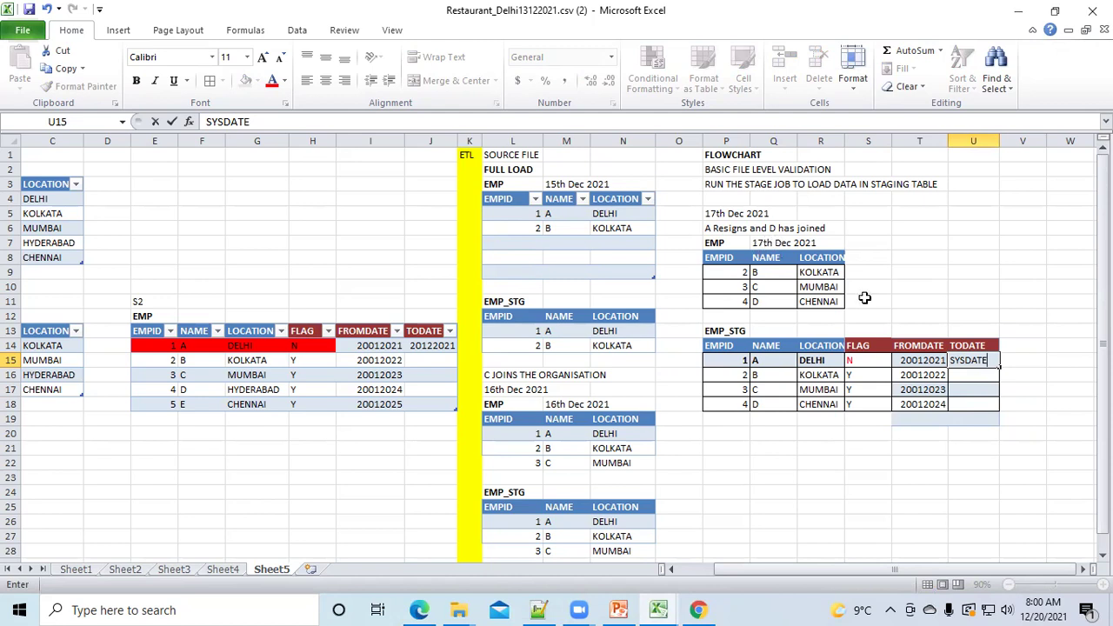
Replace SYSDATE in A's TODATE cell U15 of the EMP_STG table with 17122021.
key(BackSpace)
key(BackSpace)
key(BackSpace)
key(BackSpace)
key(BackSpace)
key(BackSpace)
key(BackSpace)
text(17122021)
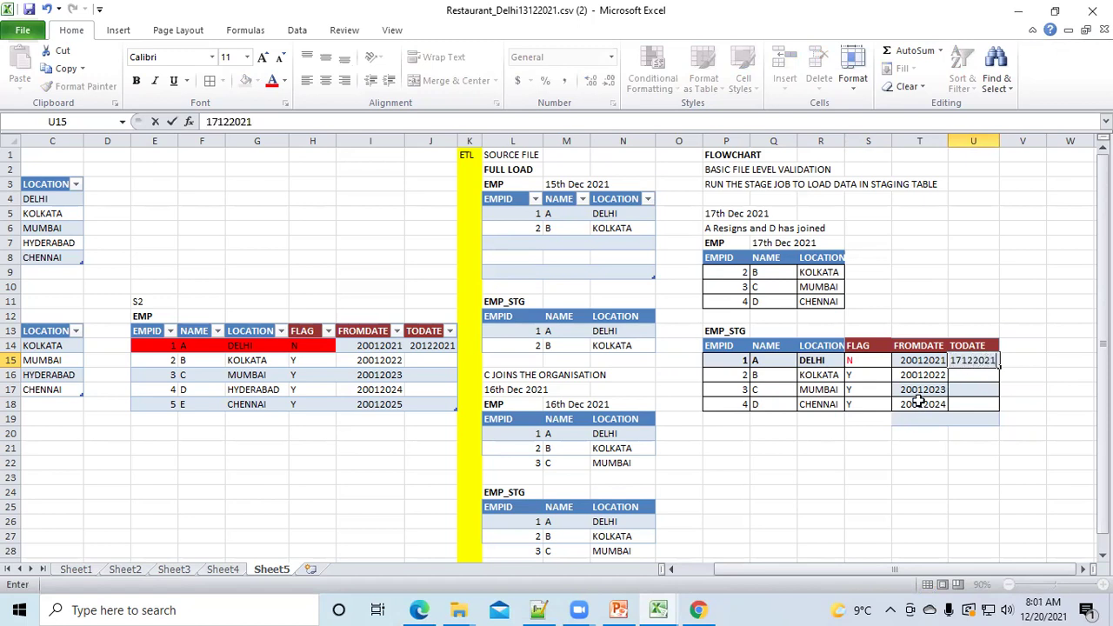
click(919, 402)
click(924, 361)
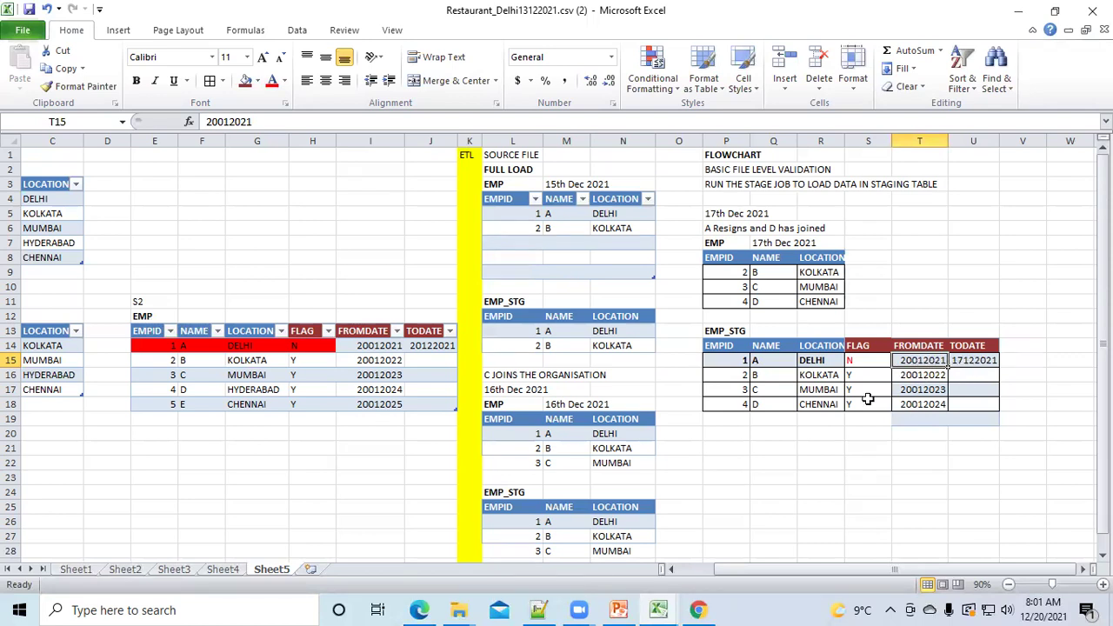
Fill the EMP_STG TODATE cells with 9999999 for B in U16 and 999999 for C and D in U17:U18.
drag(755, 375, 762, 402)
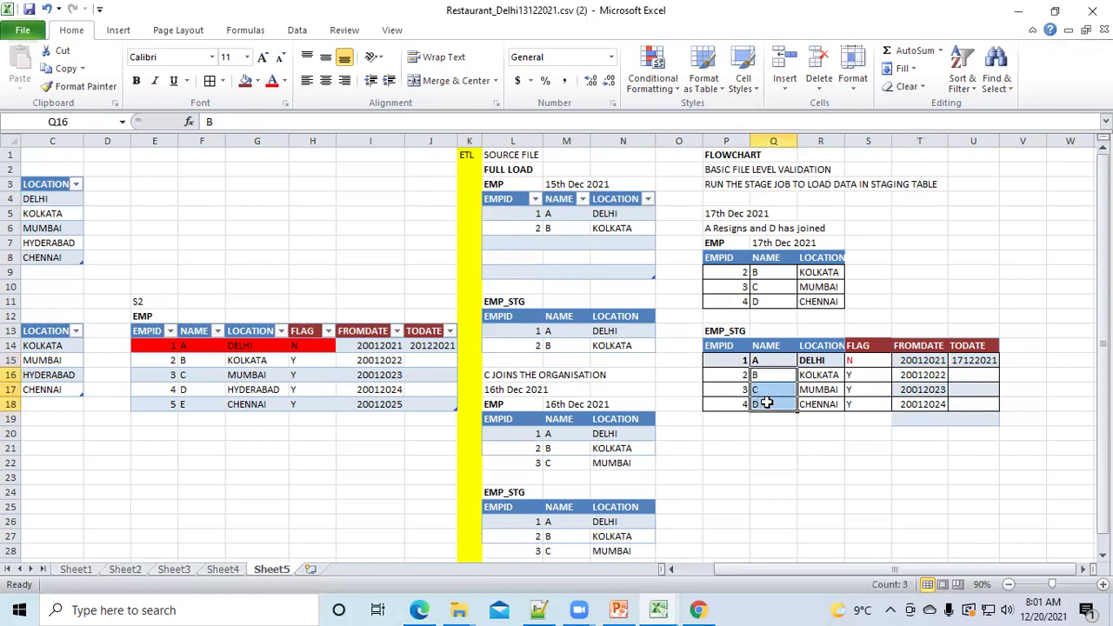
drag(975, 376, 974, 402)
click(966, 374)
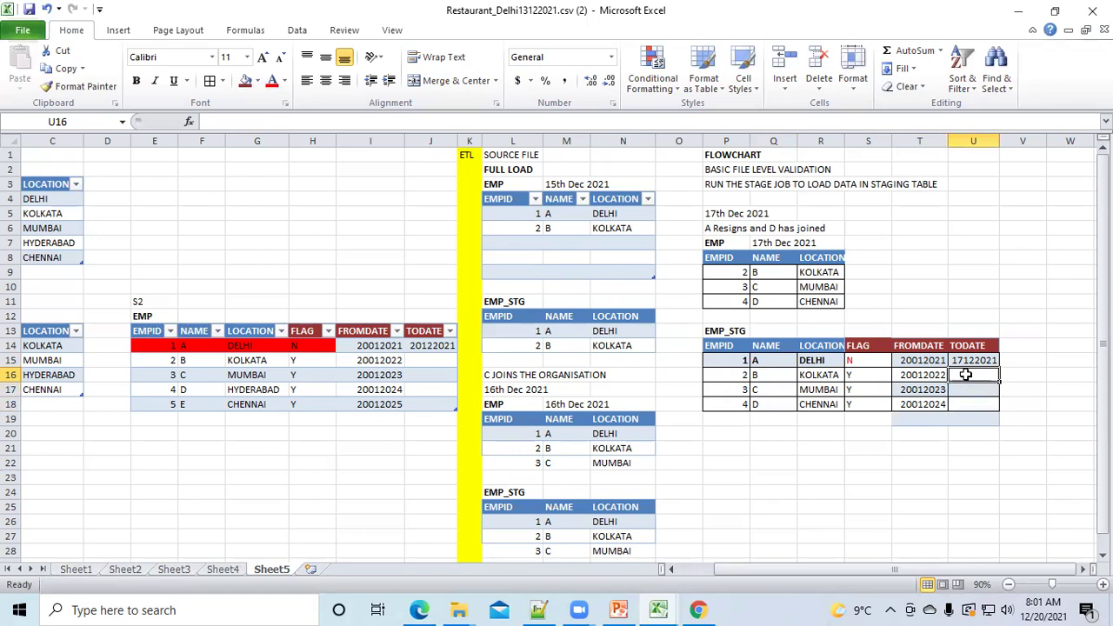
text(9999999)
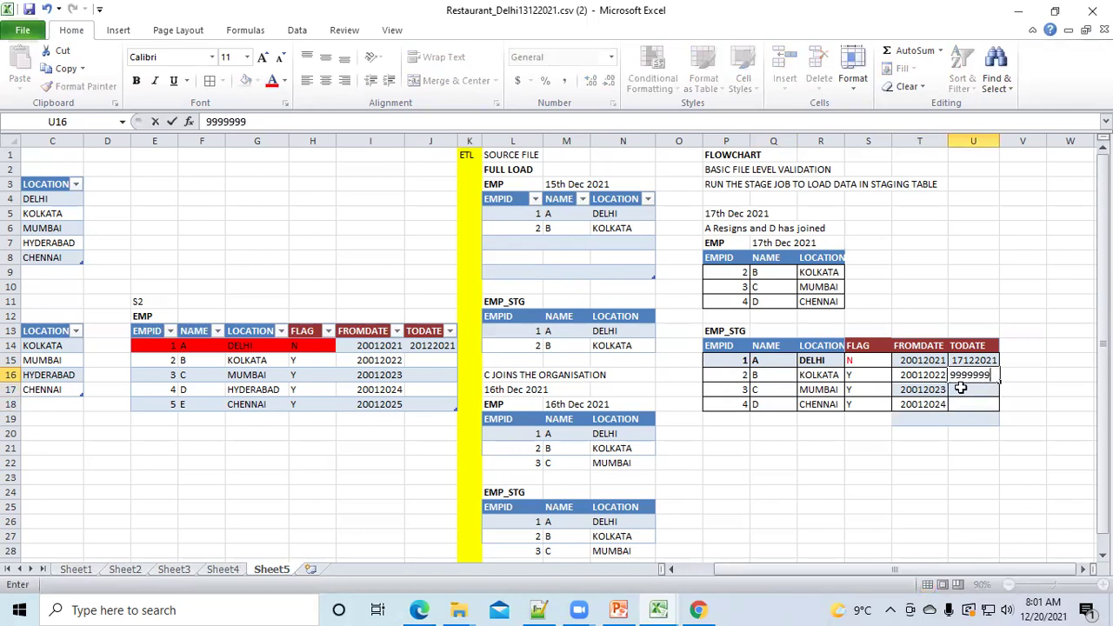
key(Return)
text(999999)
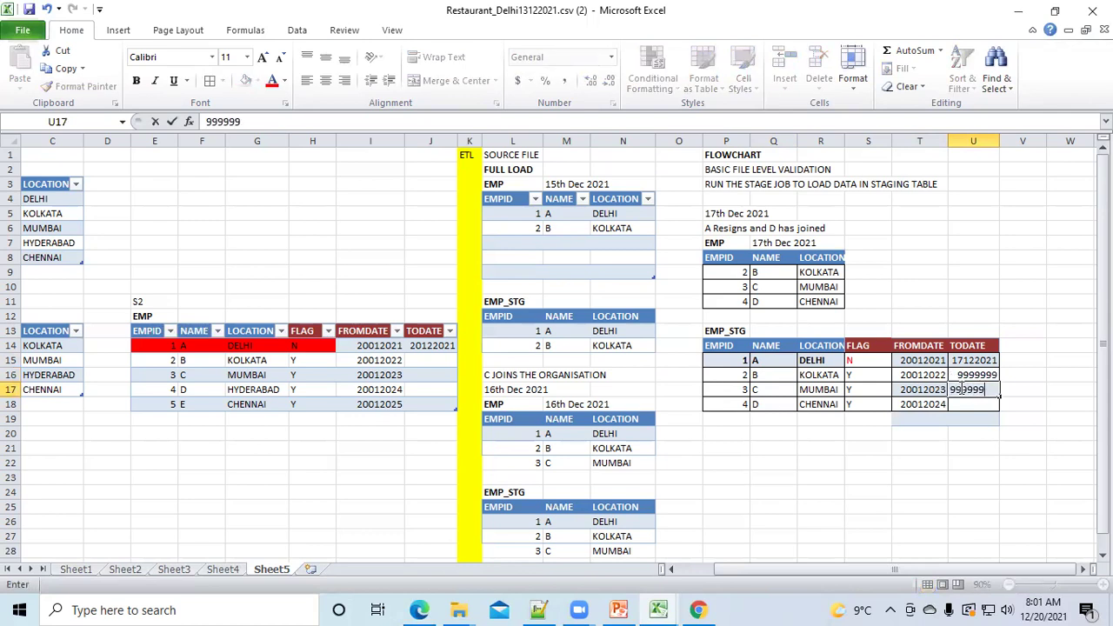
click(963, 404)
text(999999)
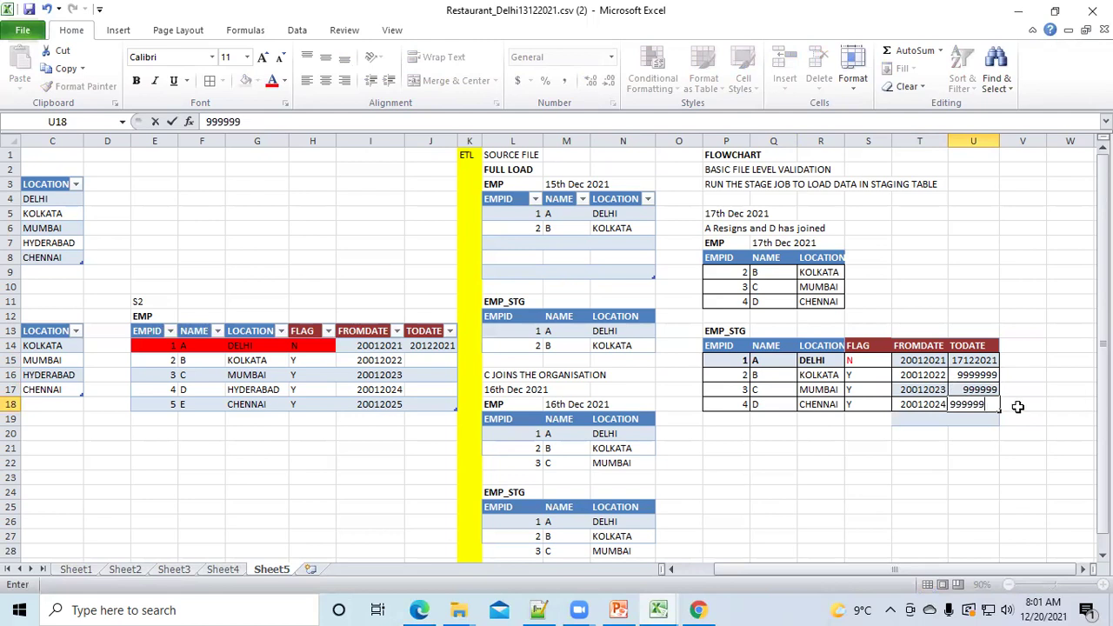
key(Return)
click(974, 405)
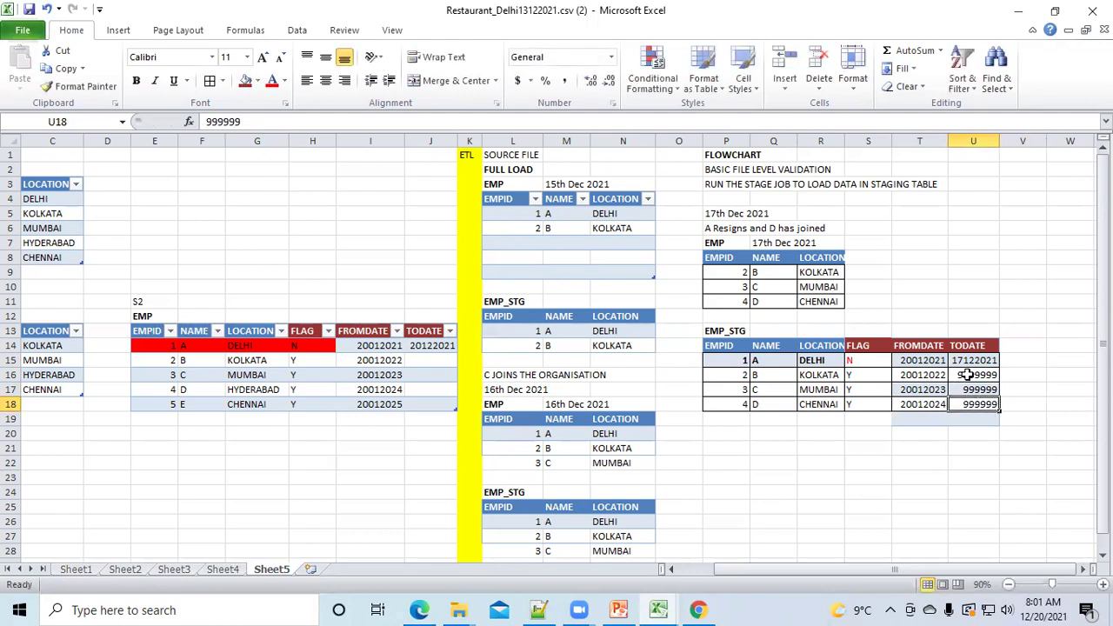
drag(967, 375, 966, 403)
click(966, 447)
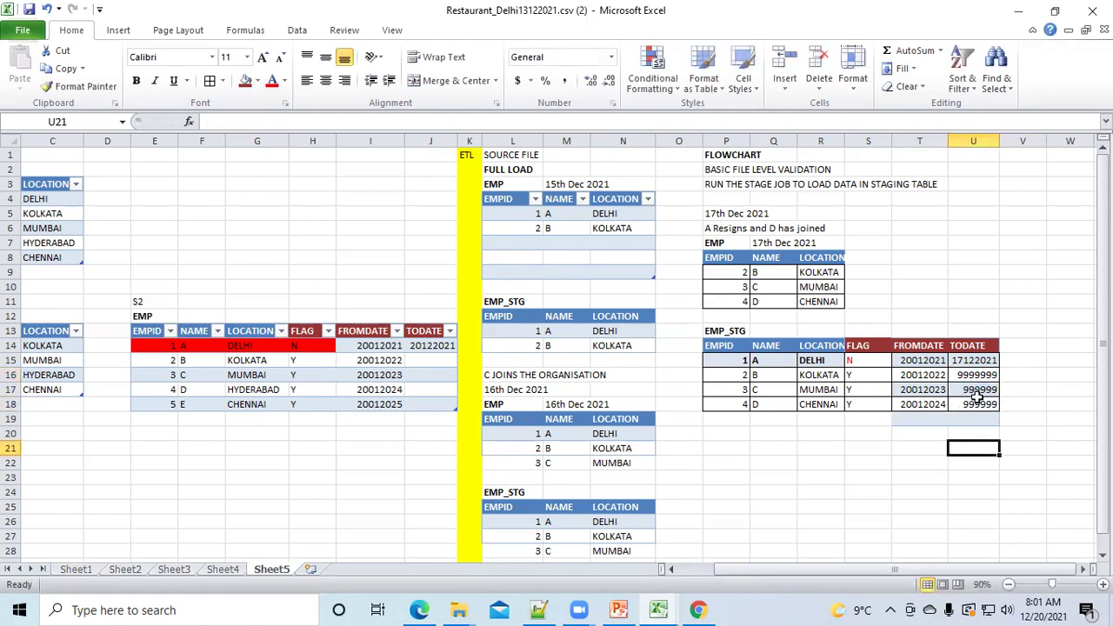
drag(753, 375, 759, 400)
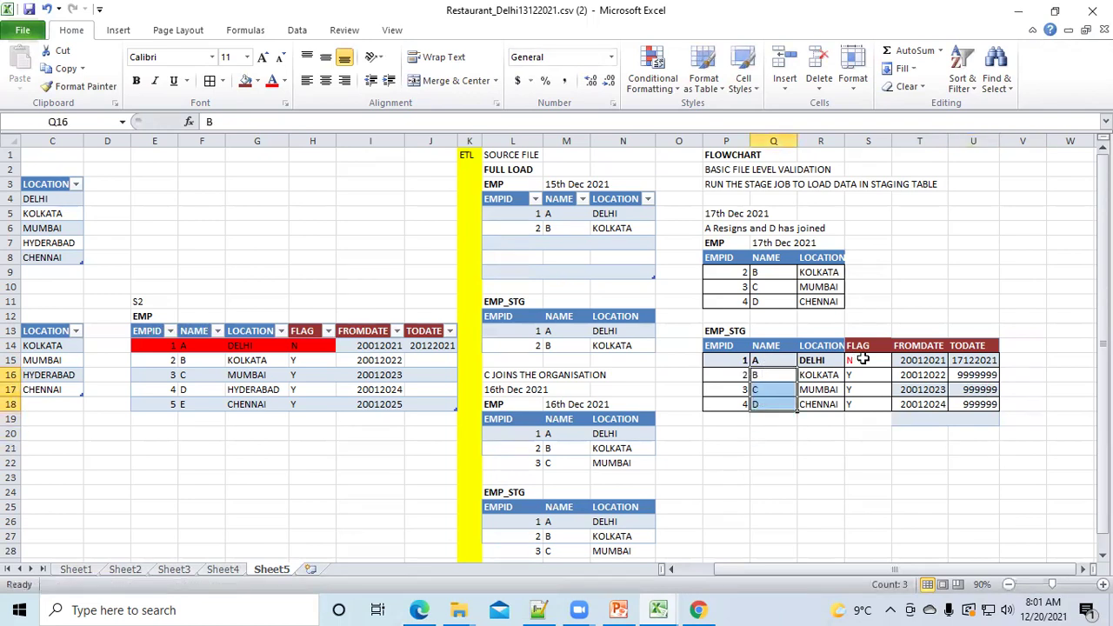
click(862, 361)
click(975, 361)
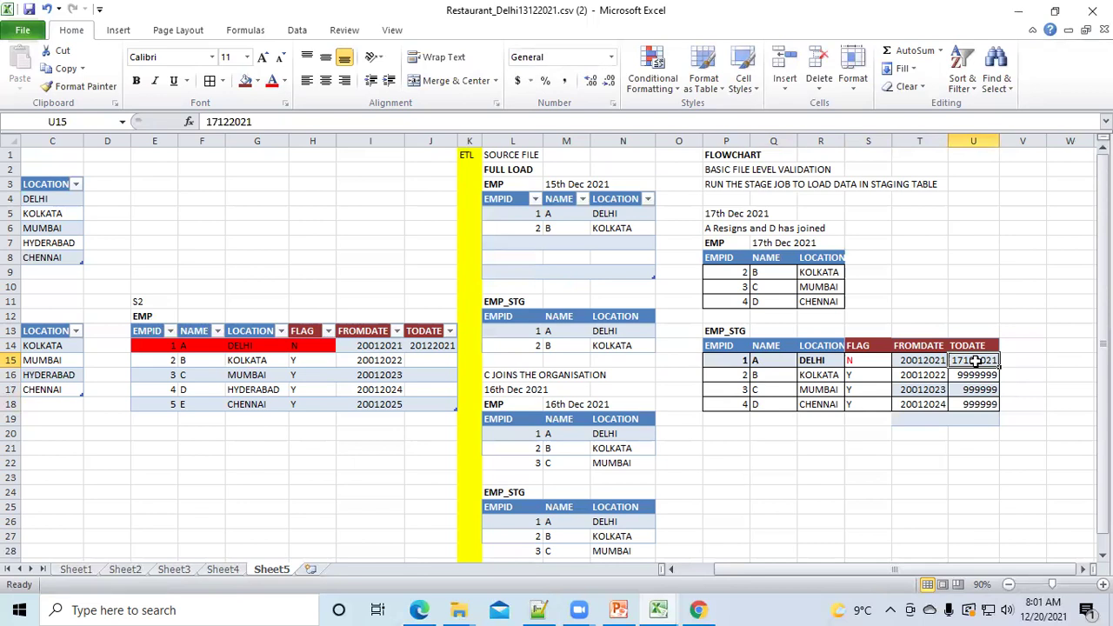
Enter the heading 18th Dec in P20 below the EMP_STG table.
click(727, 433)
text(18th)
key(BackSpace)
key(BackSpace)
text(Tth Dec)
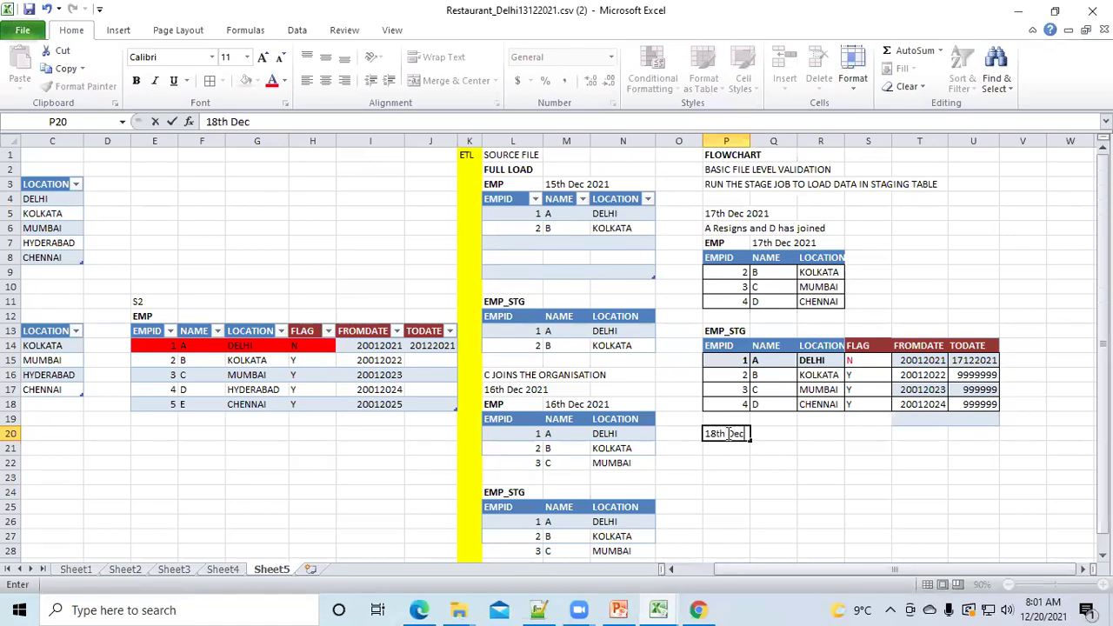
click(708, 475)
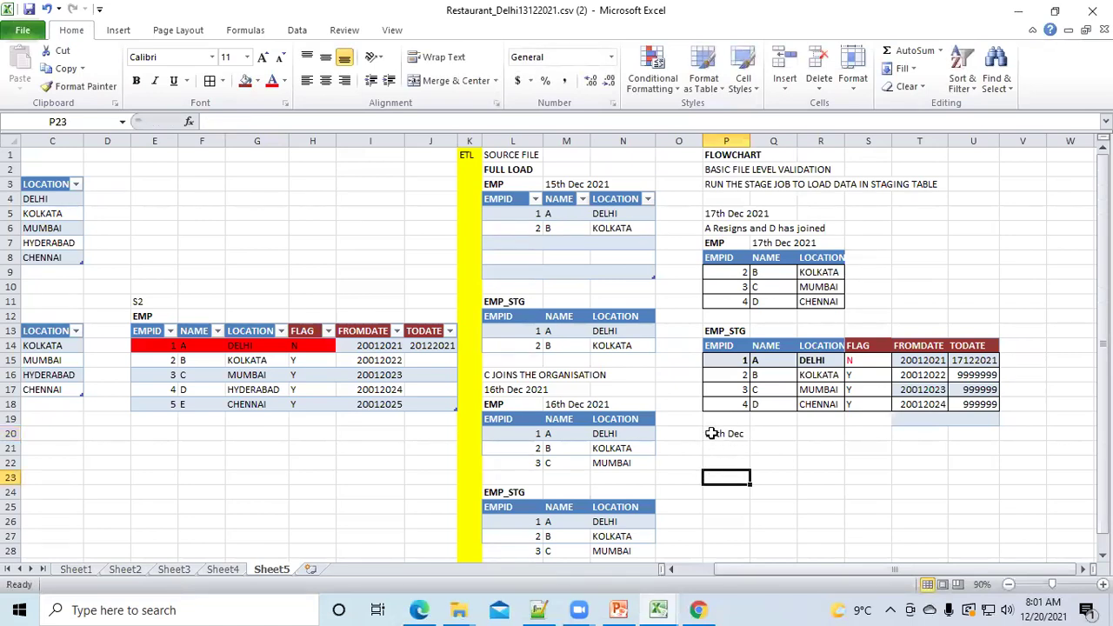
click(711, 434)
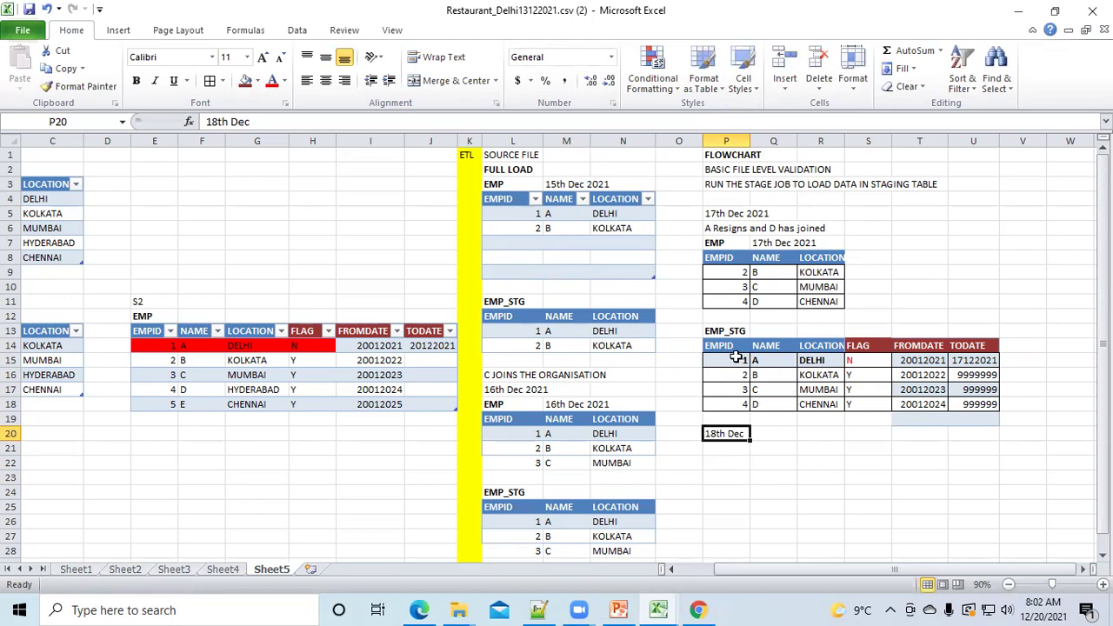
drag(731, 360, 965, 360)
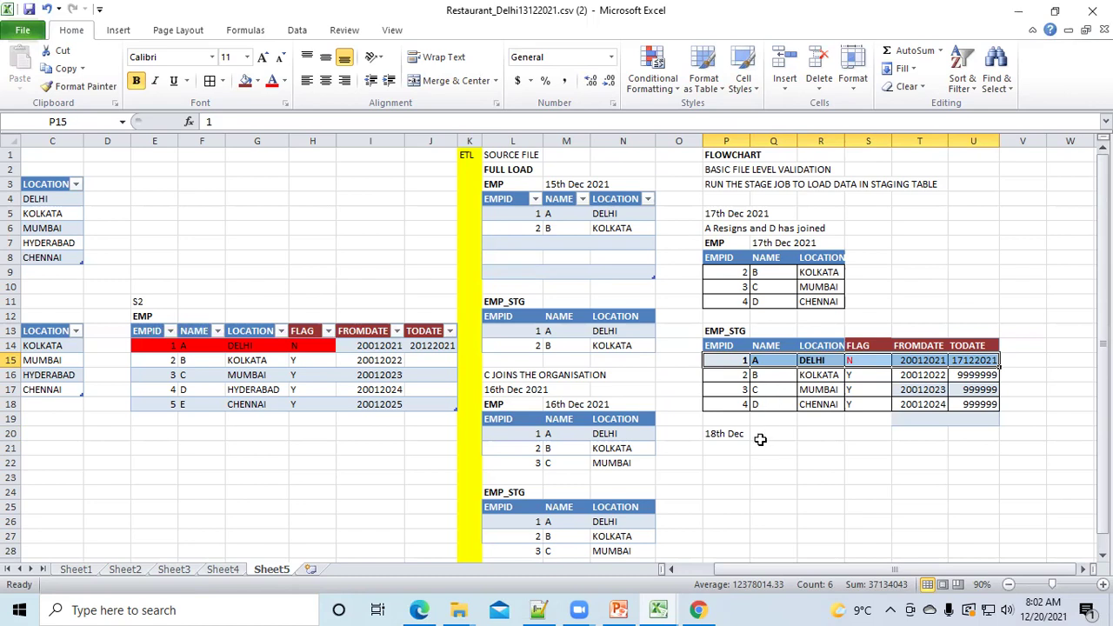
Copy the 17th Dec EMP table P8:R11 to P22 beneath the 18th Dec heading.
drag(715, 257, 804, 298)
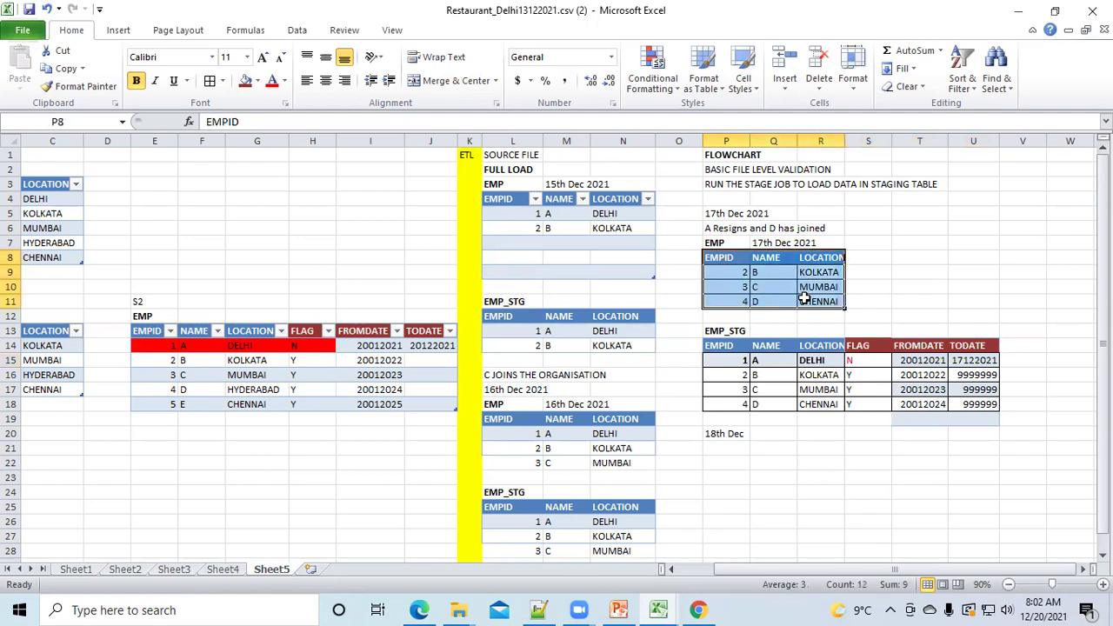
key(ctrl+c)
click(724, 463)
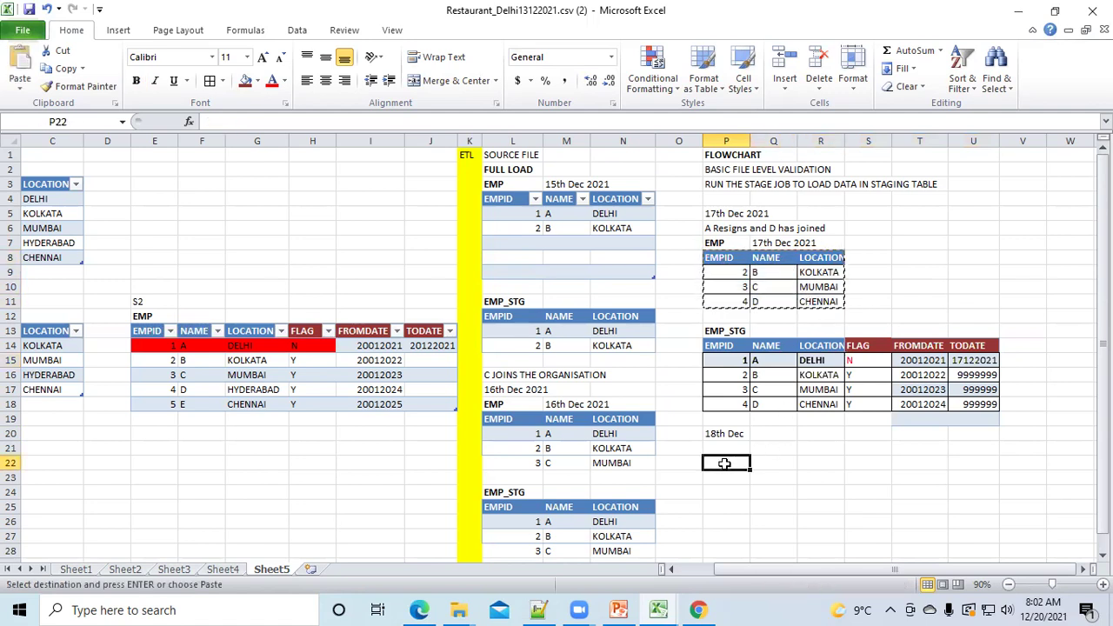
key(ctrl+v)
Label the copied 18th Dec table EMP in P21.
click(716, 448)
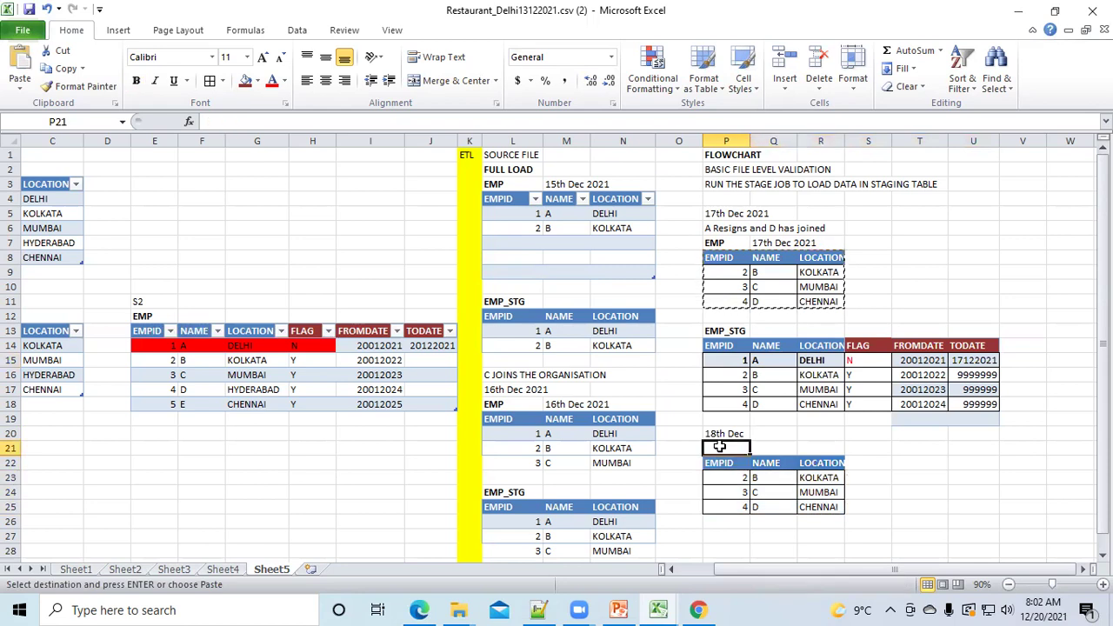
text(emp)
key(BackSpace)
key(BackSpace)
key(BackSpace)
key(BackSpace)
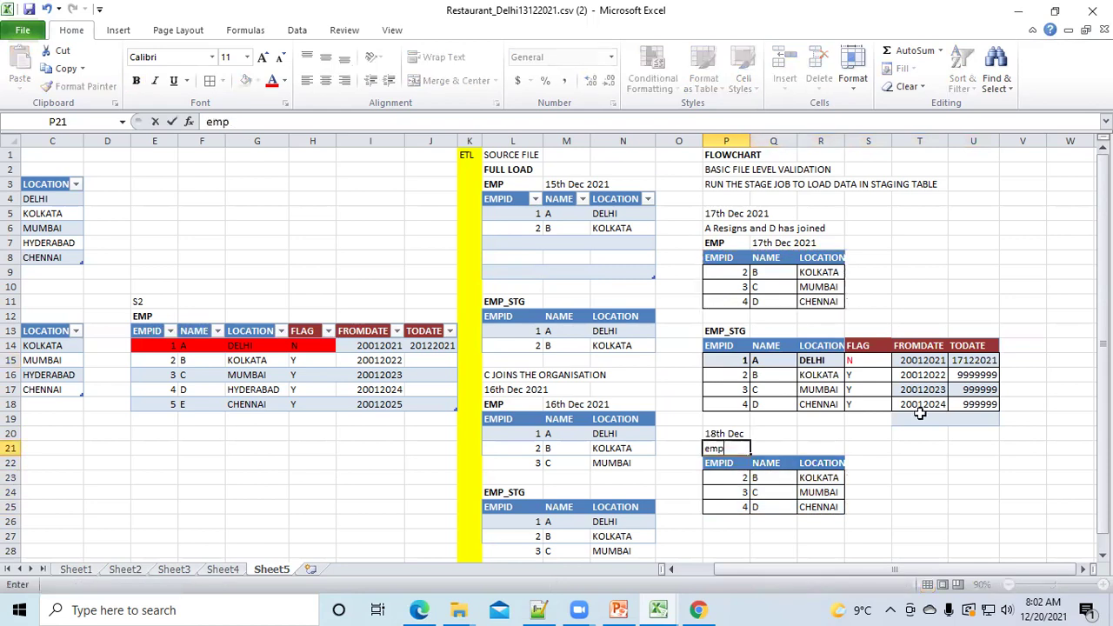
text(EMP)
key(Delete)
Add a row to the 18th Dec EMP table in P26:R26 with EMPID 1, NAME A and LOCATION DELHI.
click(729, 522)
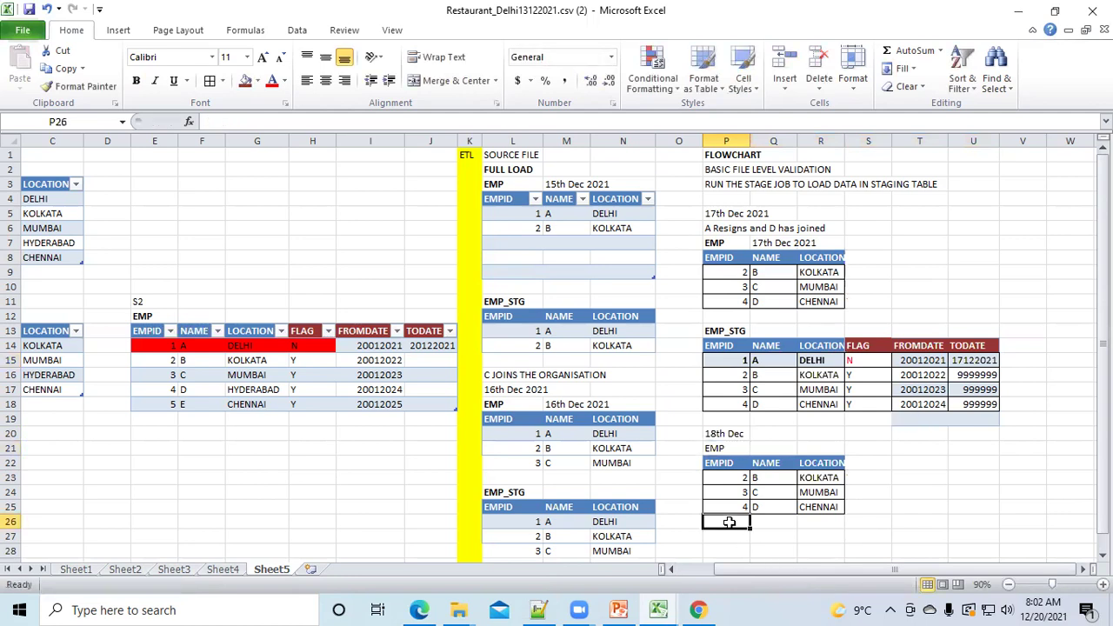
text(1)
click(771, 522)
text(A)
click(820, 523)
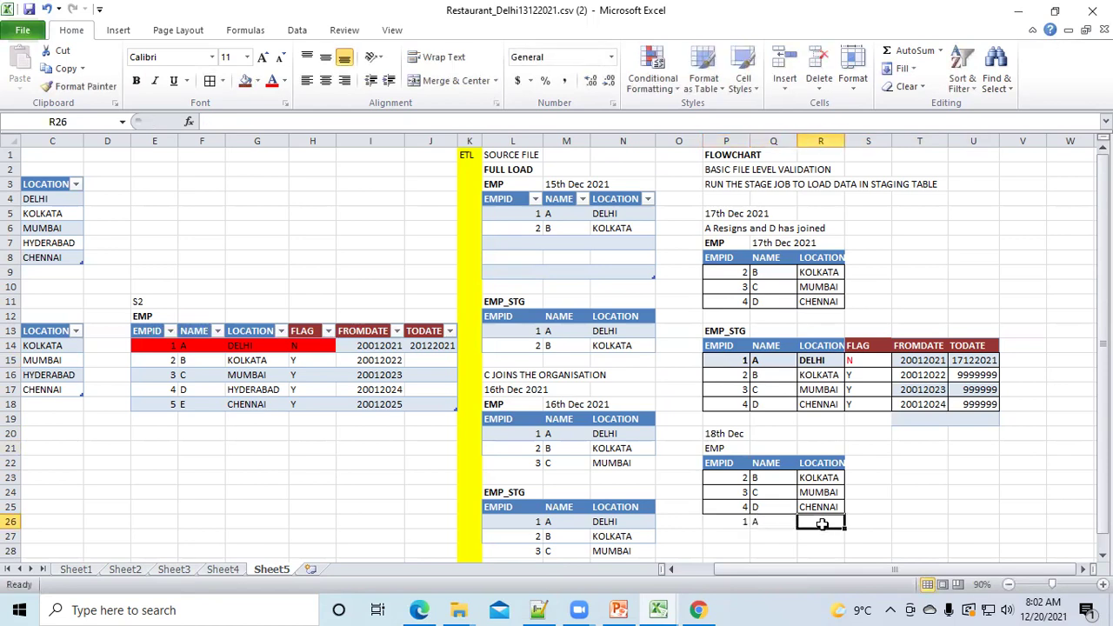
text(DELHI)
click(969, 505)
Apply all borders to the new A row P26:R26.
drag(733, 522, 813, 520)
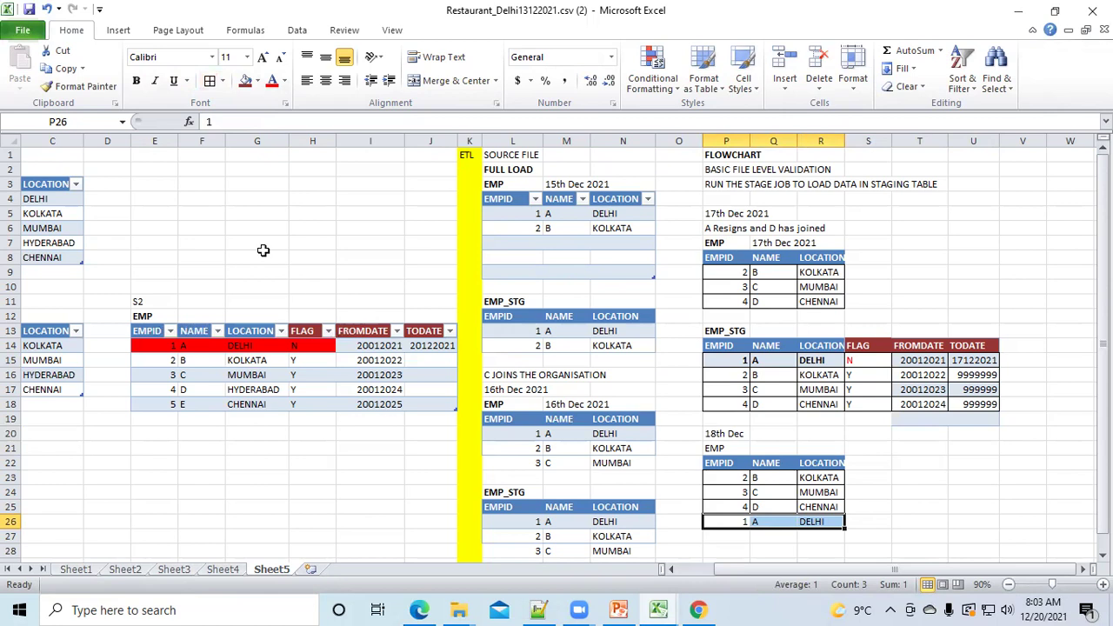
click(209, 80)
click(923, 489)
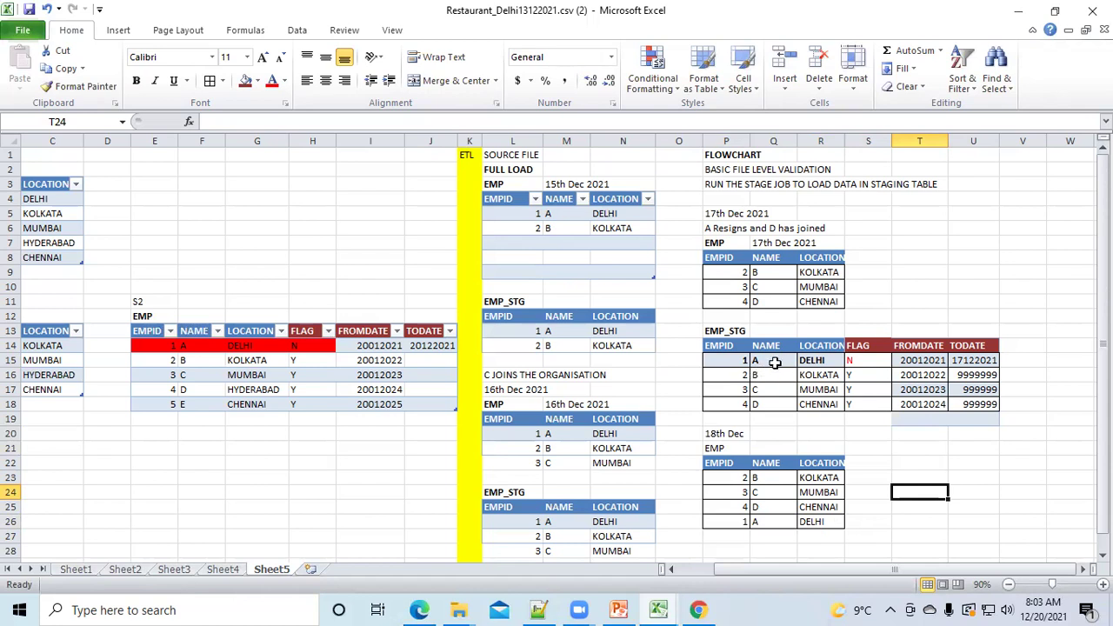
click(976, 360)
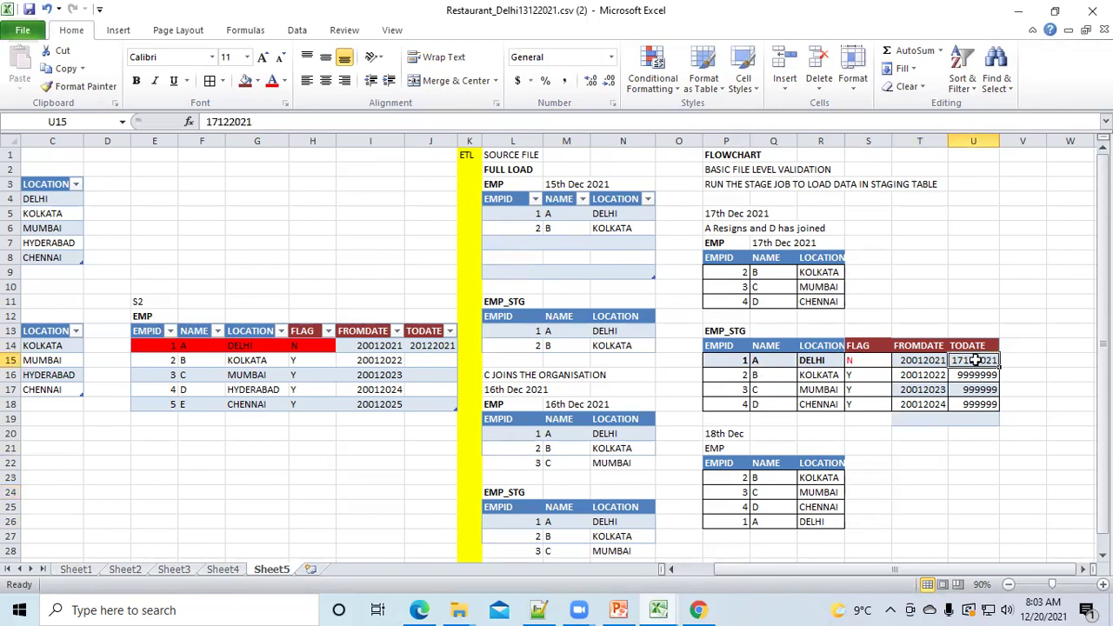
click(945, 291)
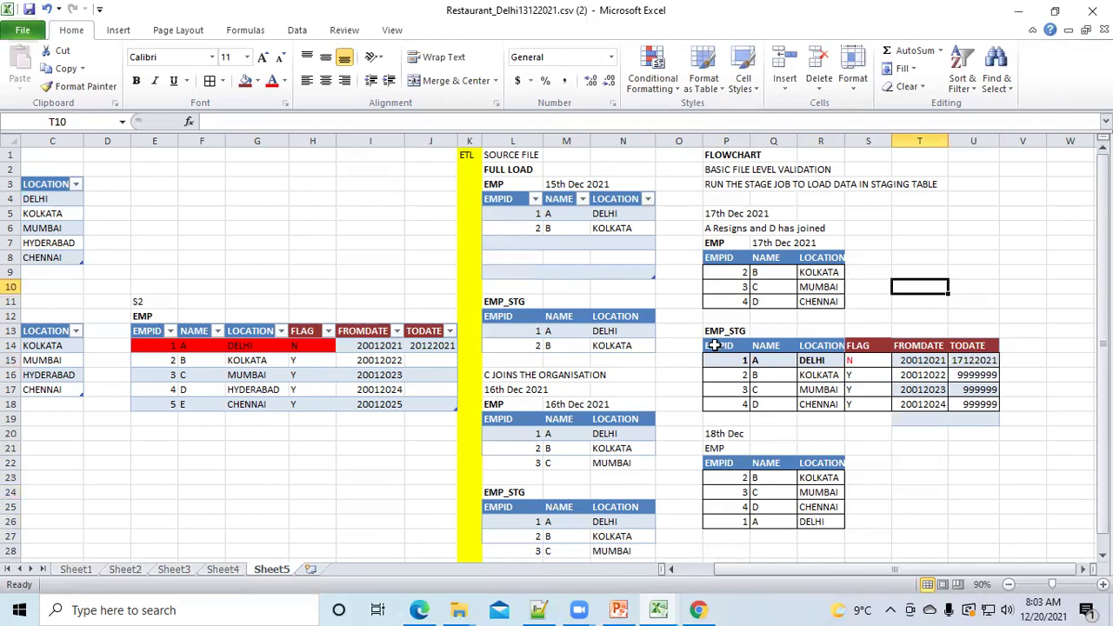
drag(708, 242, 1000, 406)
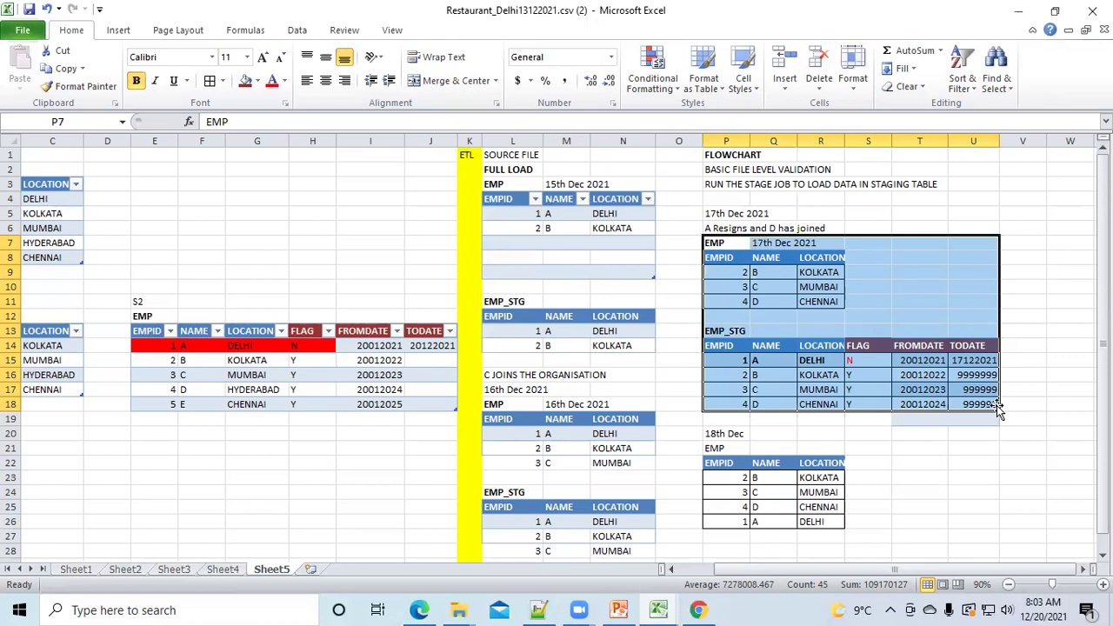
click(898, 463)
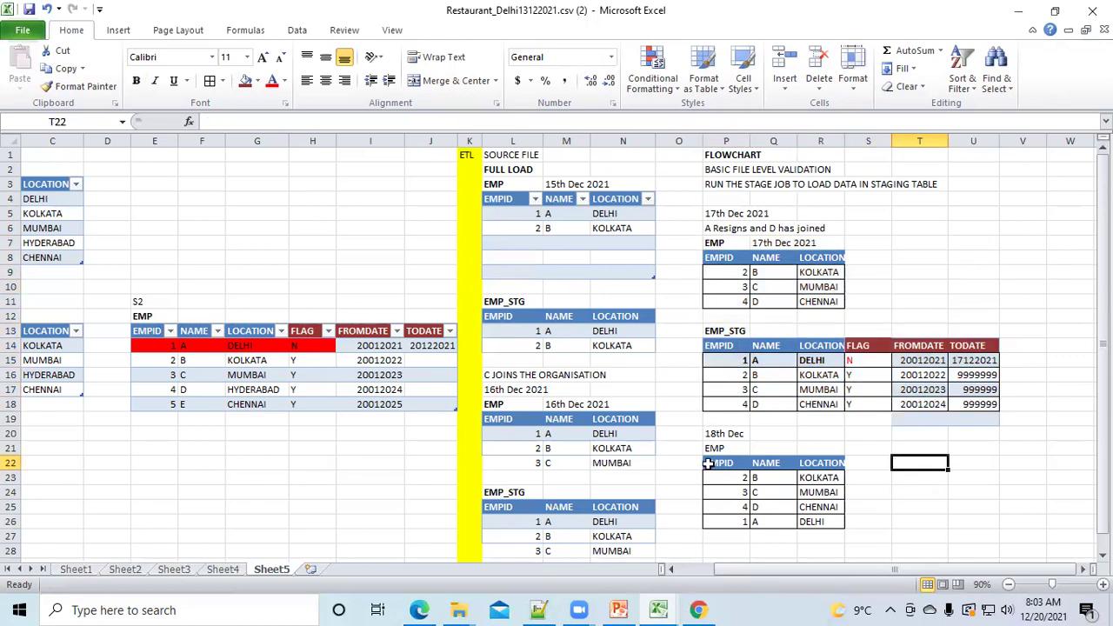
Make A's row P26:R26 in the 18th Dec EMP table bold.
click(721, 433)
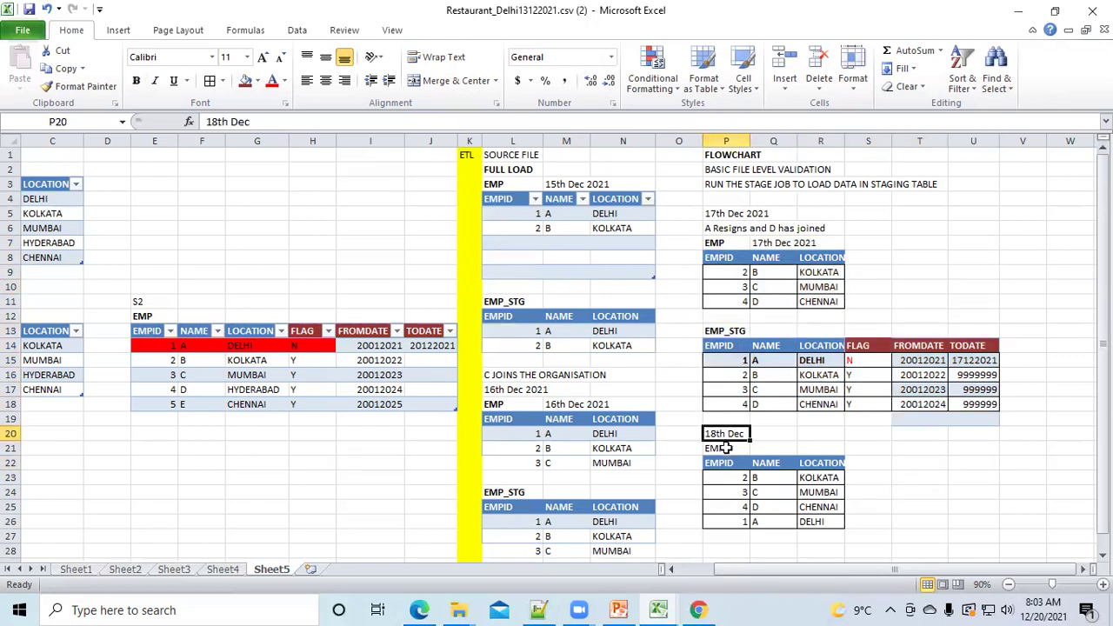
click(725, 448)
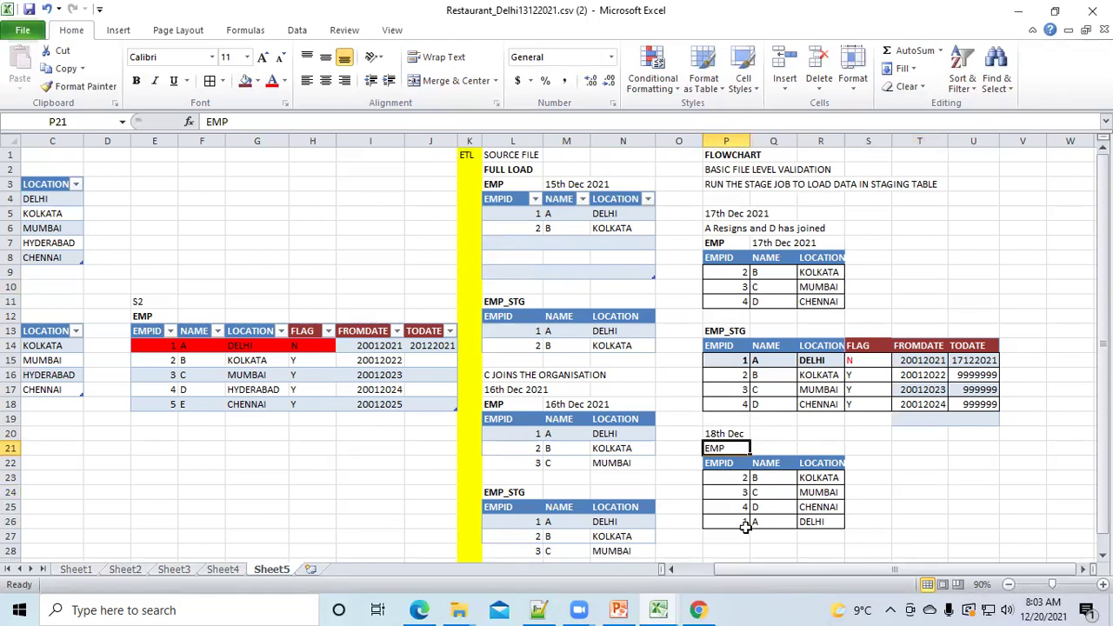
drag(734, 523, 823, 520)
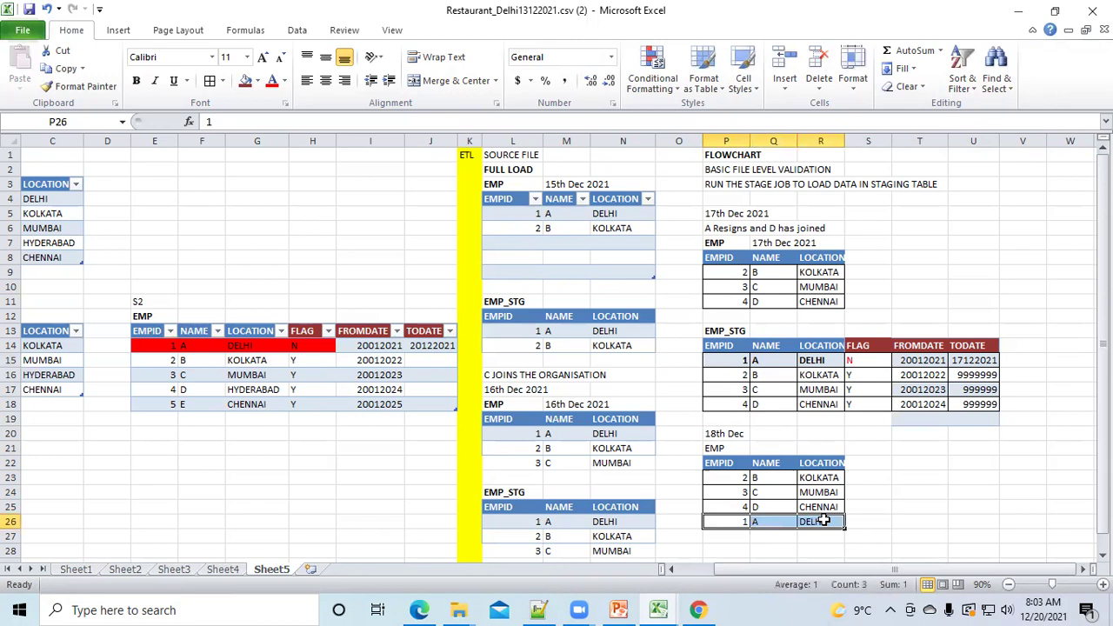
key(ctrl+b)
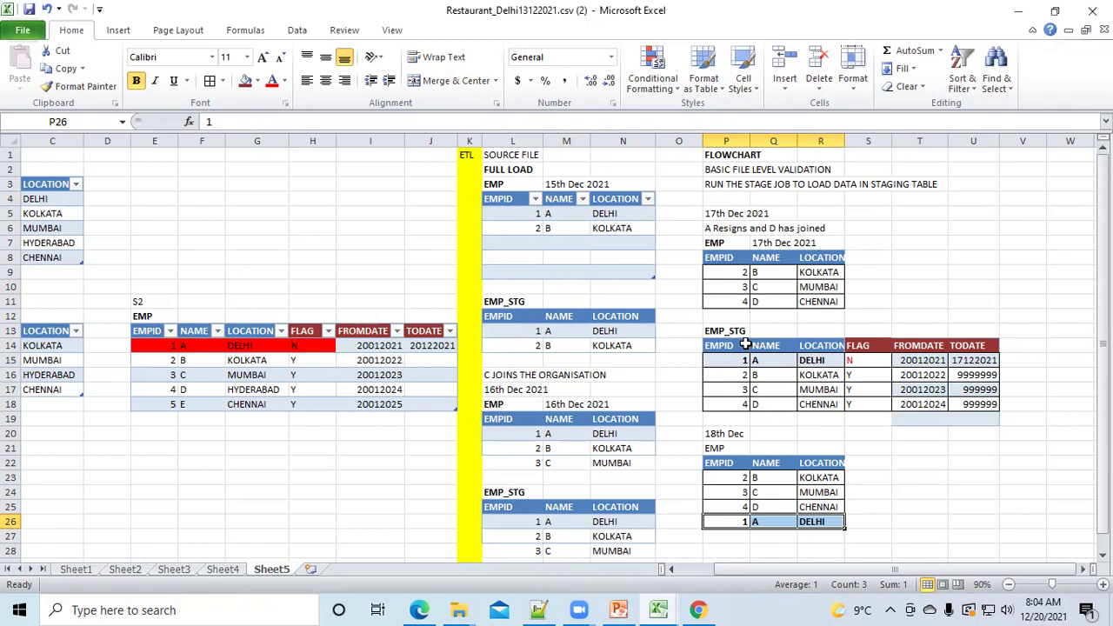
Copy the 17th Dec EMP_STG table P14:U18 to P28 below the 18th Dec EMP table.
scroll(746, 346, down, 2)
drag(719, 259, 961, 319)
key(ctrl+c)
click(717, 468)
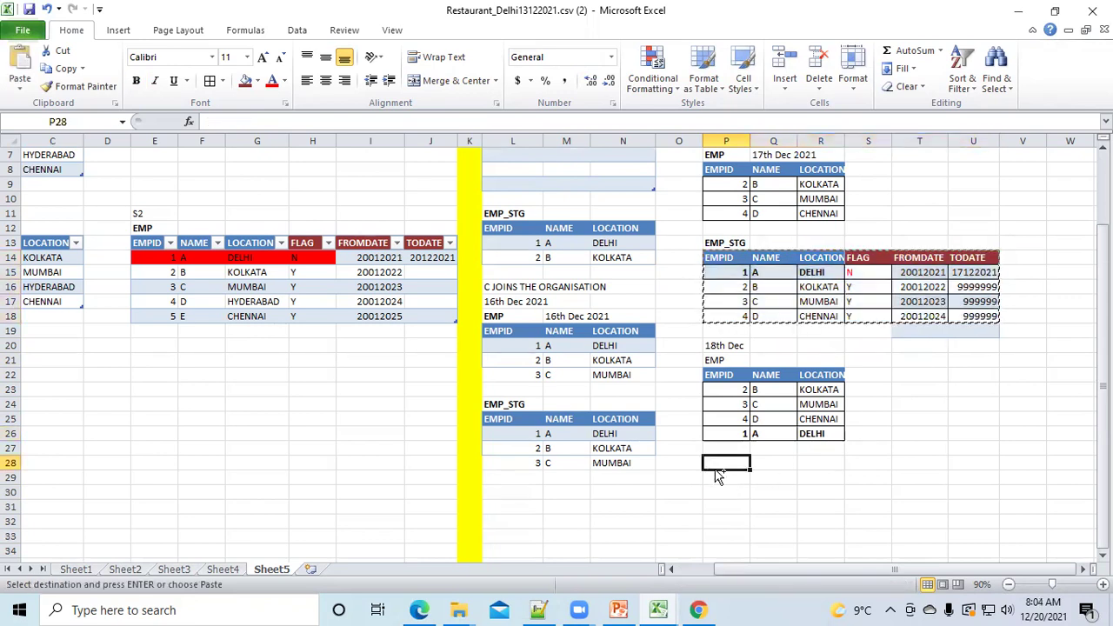
key(ctrl+v)
click(921, 417)
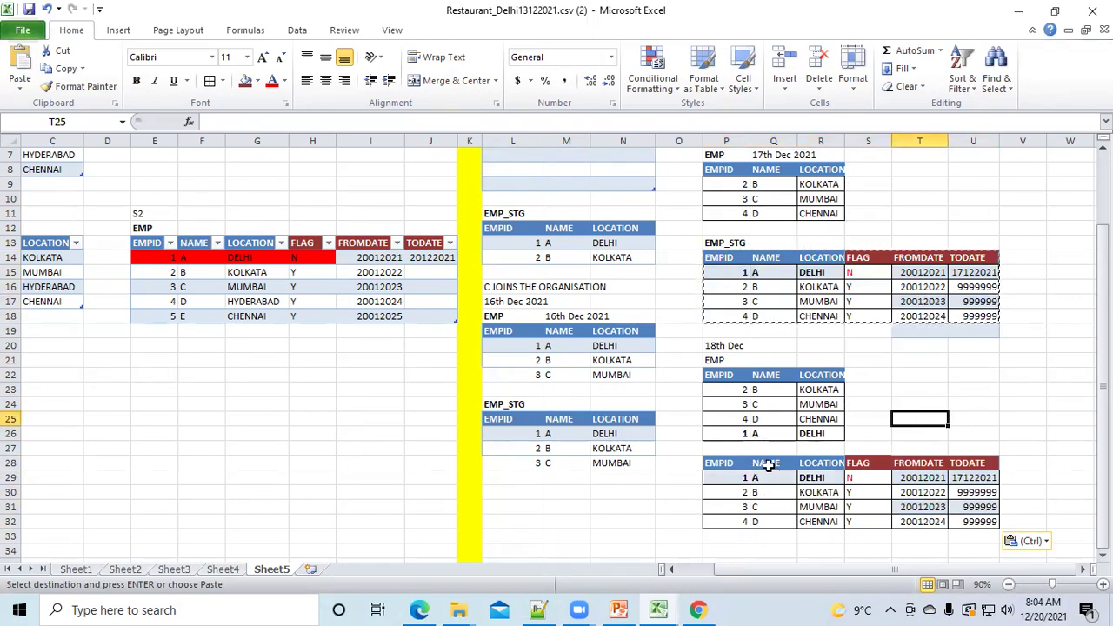
click(914, 398)
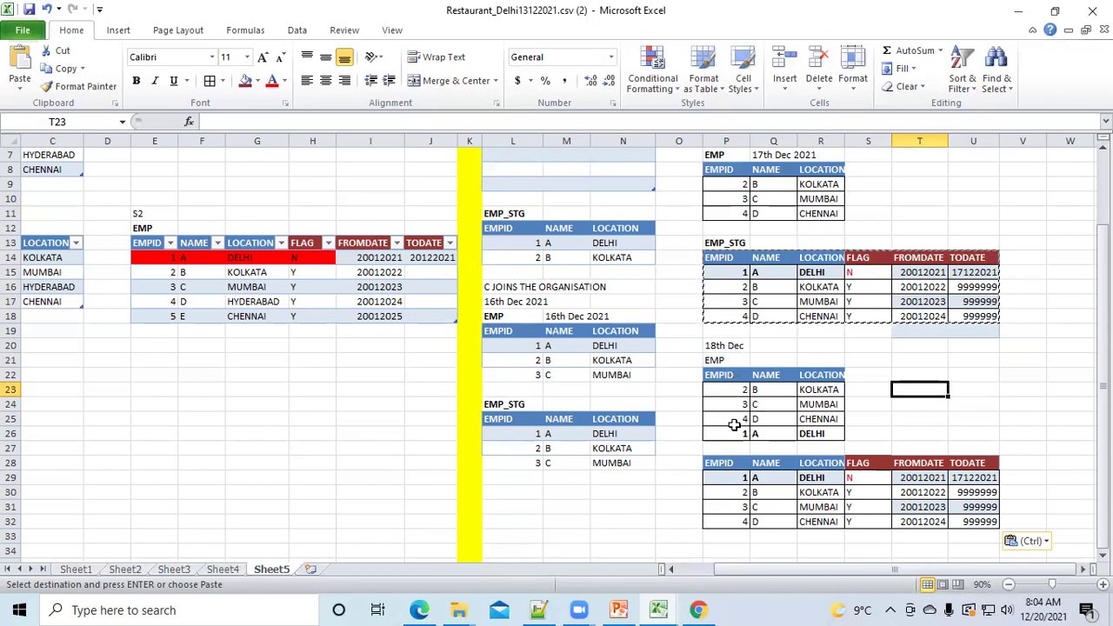
click(717, 377)
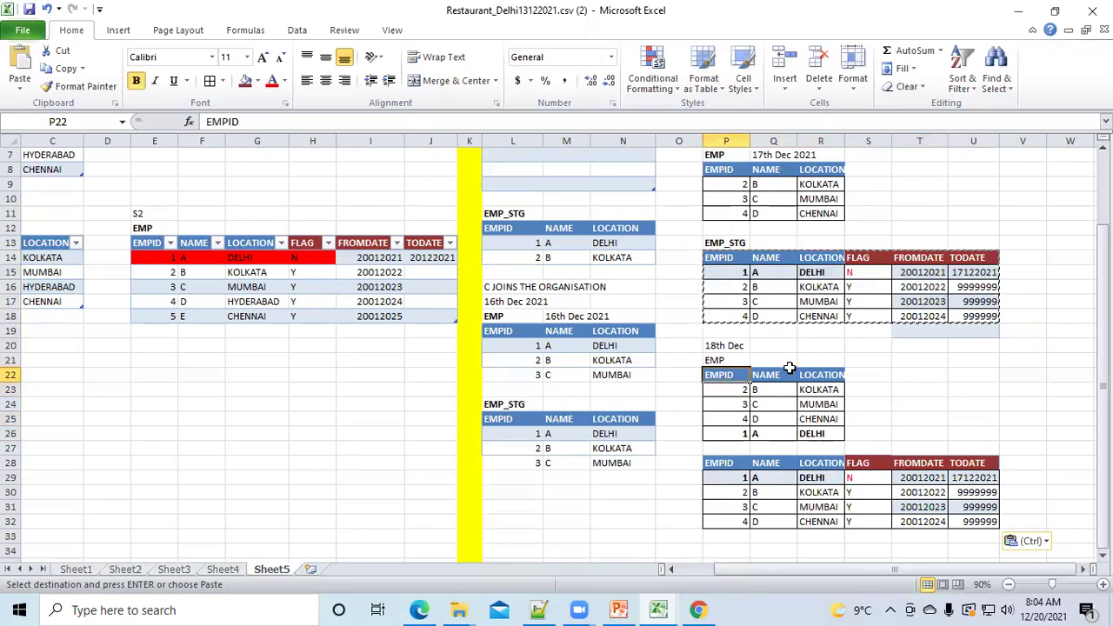
scroll(789, 368, up, 1)
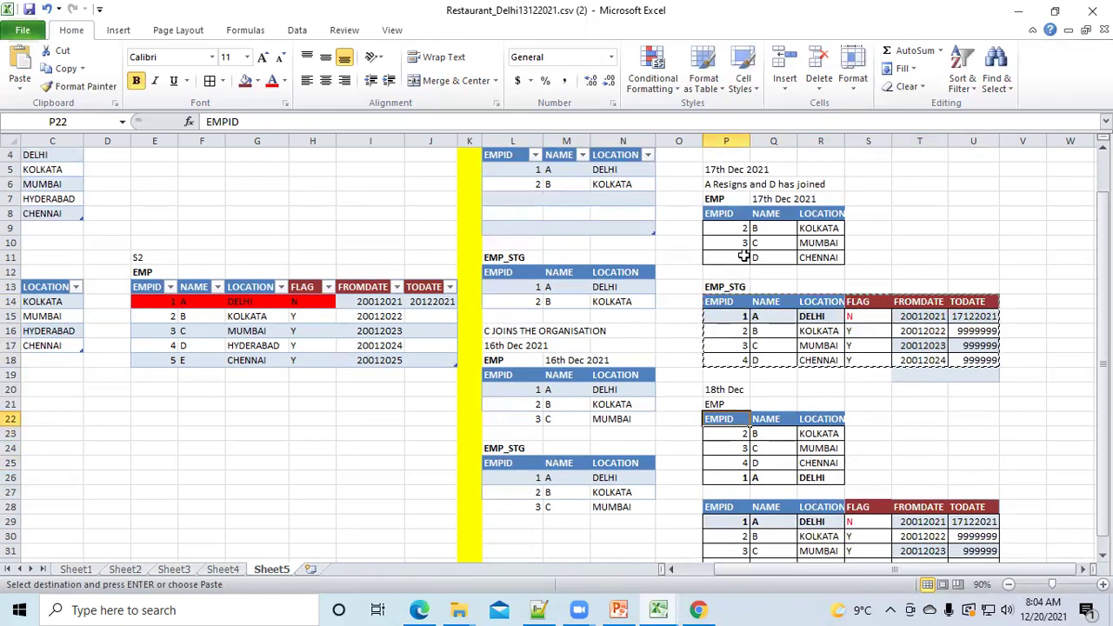
click(727, 319)
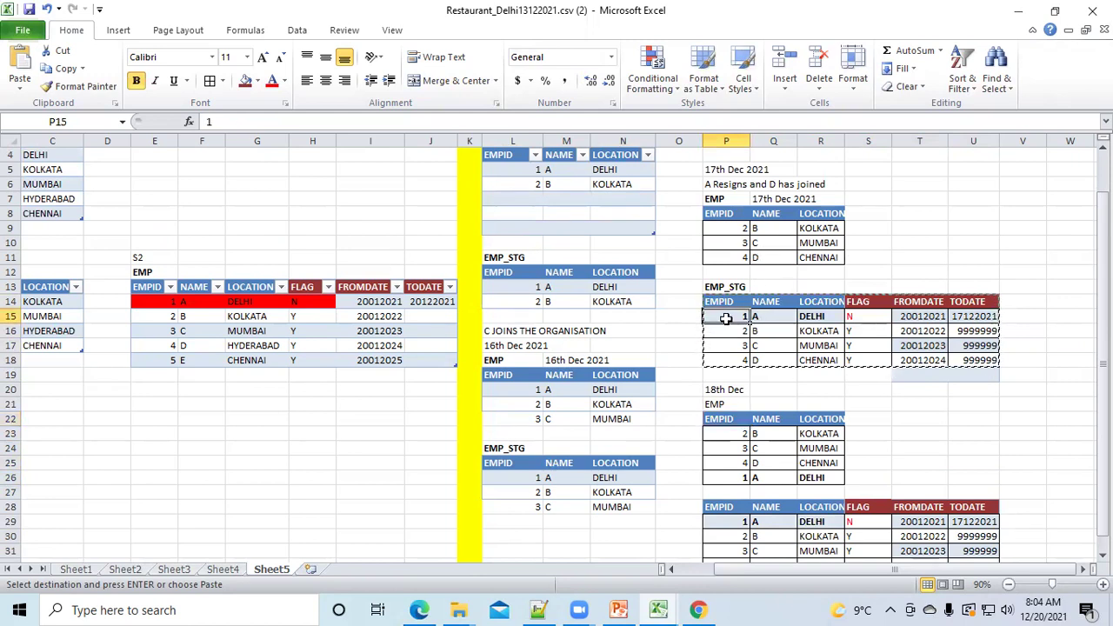
click(507, 482)
drag(507, 483, 622, 508)
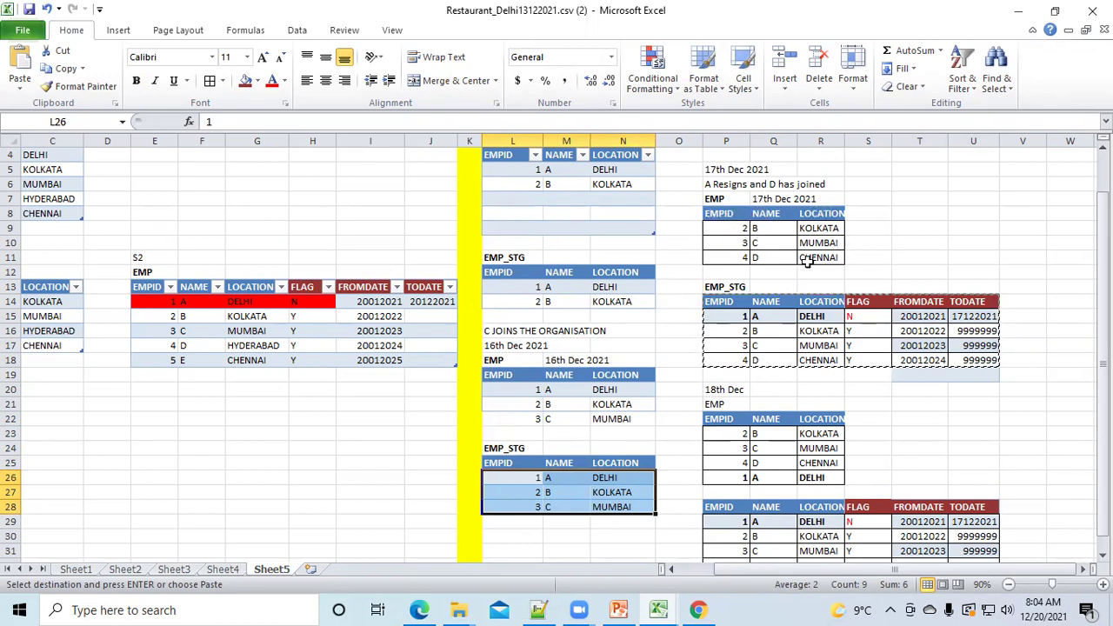
Fill the range P13:V32, covering the 17th Dec EMP_STG table and both 18th Dec tables, with black.
scroll(835, 256, down, 2)
drag(714, 200, 1006, 481)
click(258, 81)
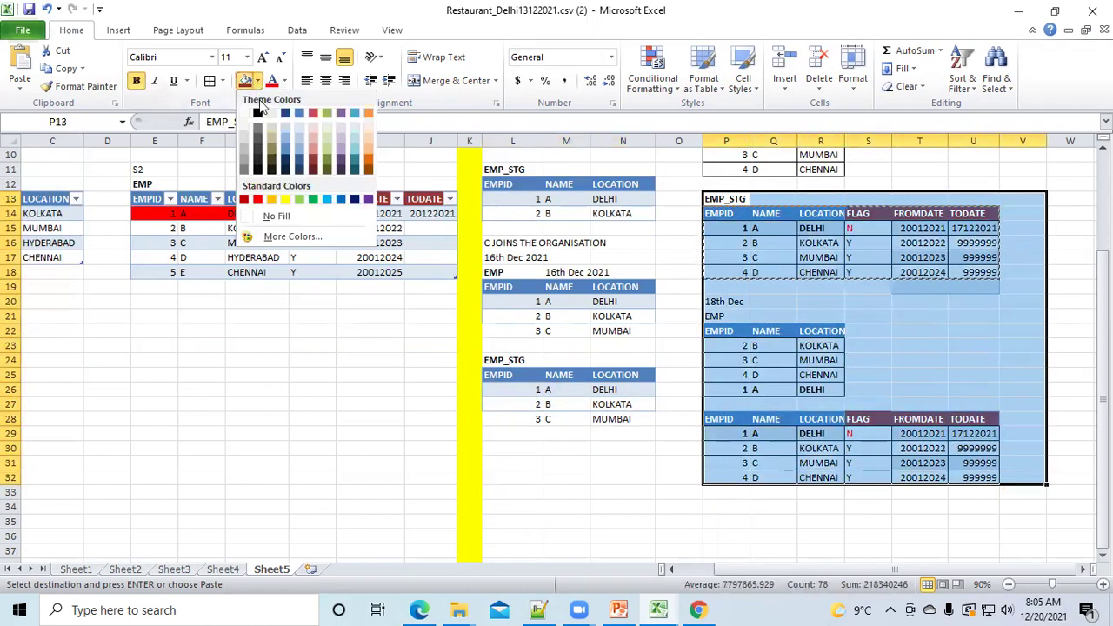
click(257, 113)
click(818, 271)
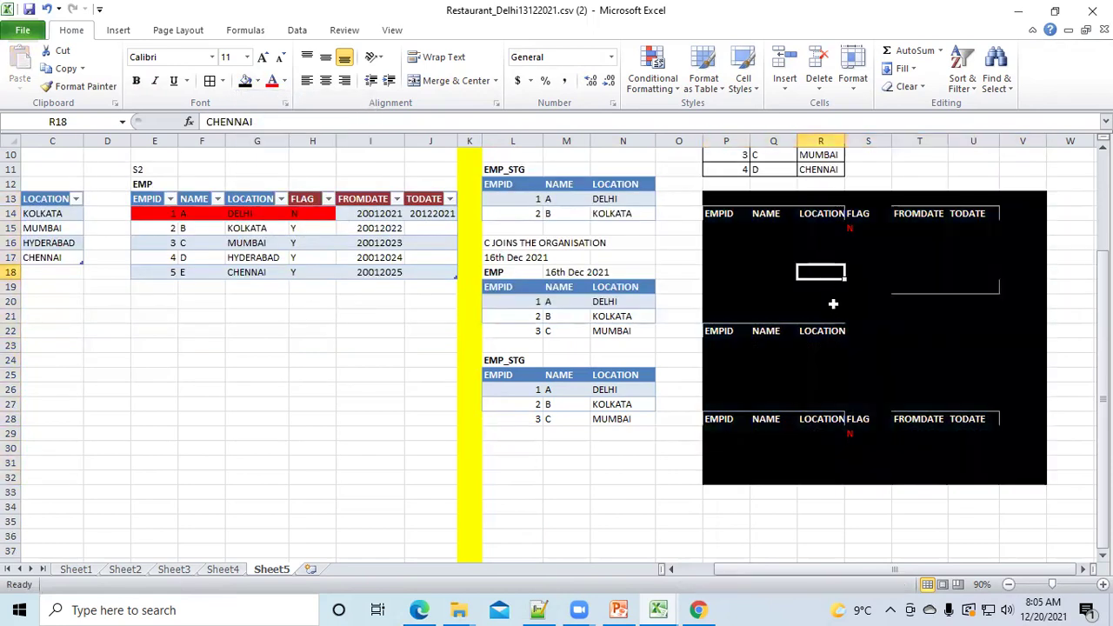
scroll(833, 303, up, 2)
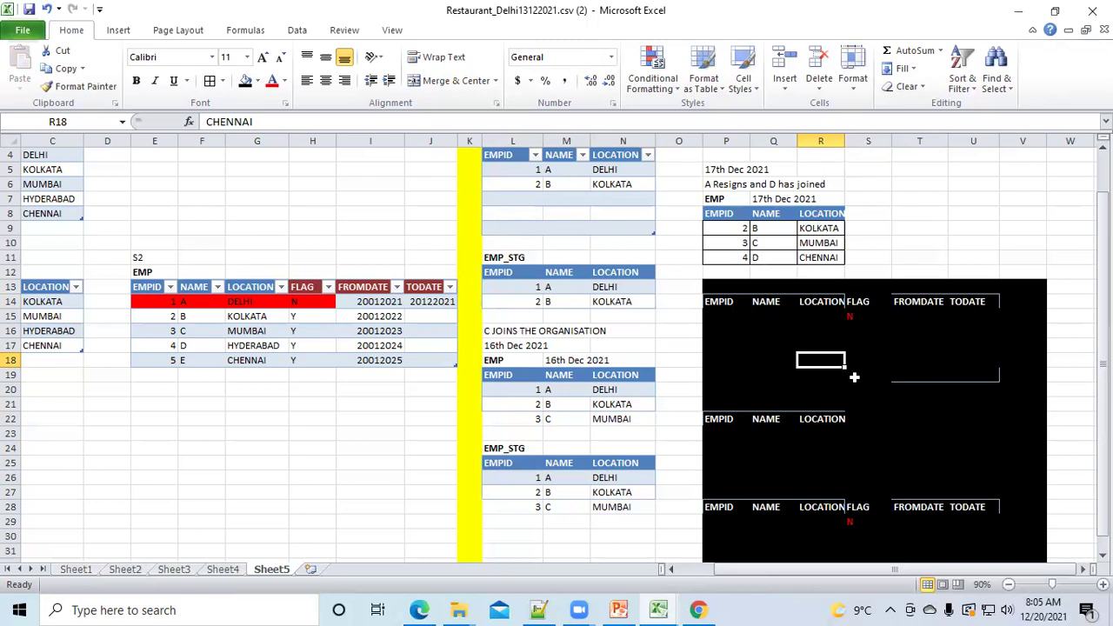
click(856, 227)
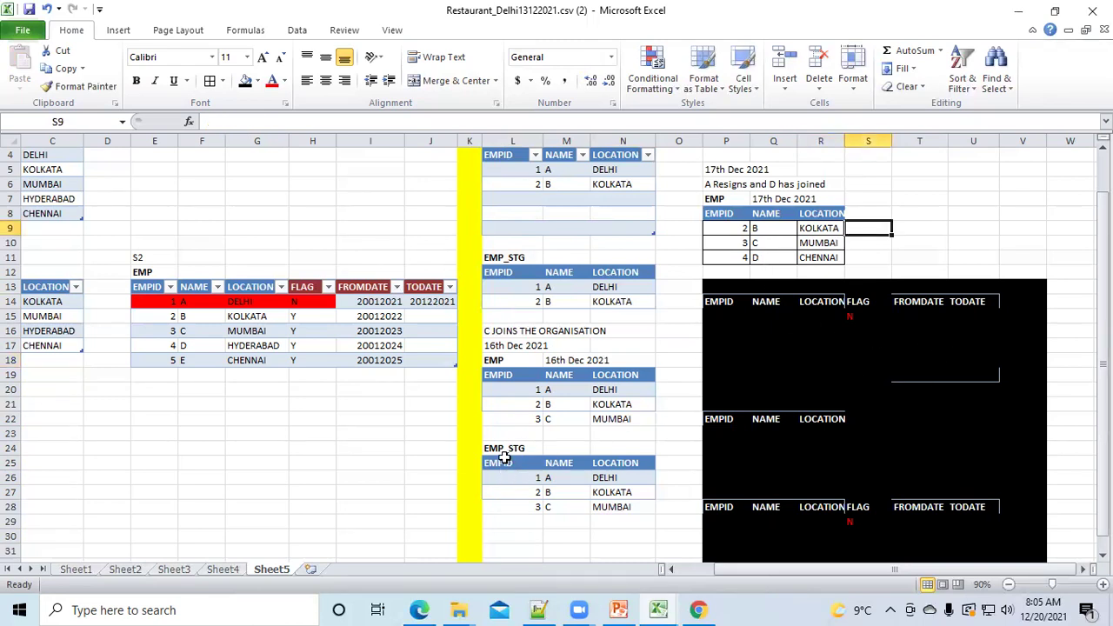
click(504, 458)
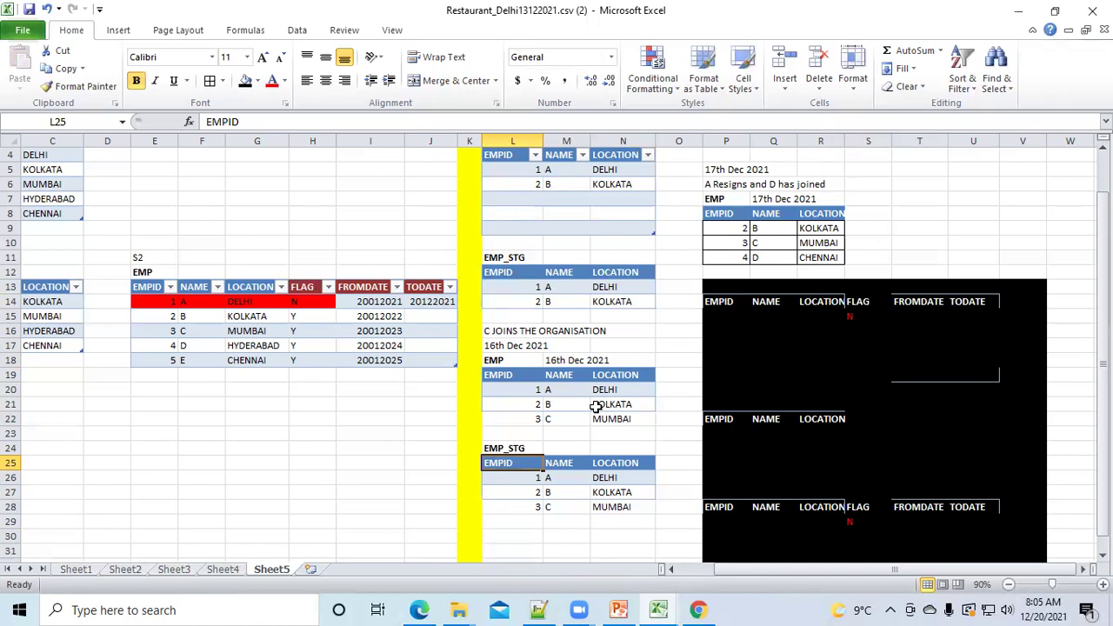
click(511, 474)
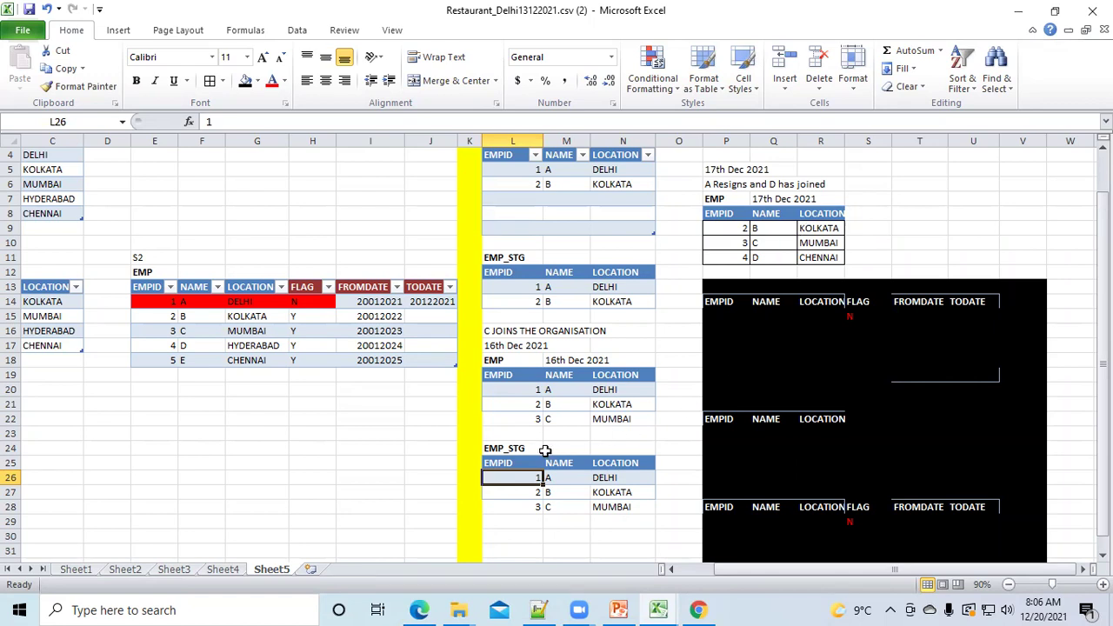
Enter the label EMP_STG in T7 and copy the 16th Dec EMP_STG header row L25:N25 to T8.
click(922, 201)
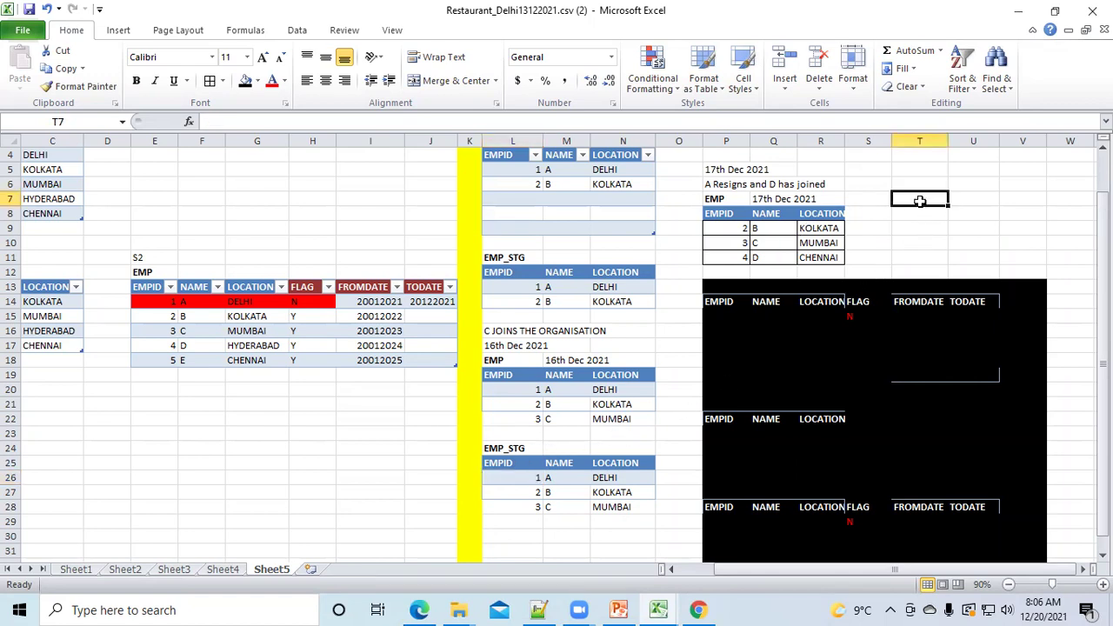
text(EMP_STG)
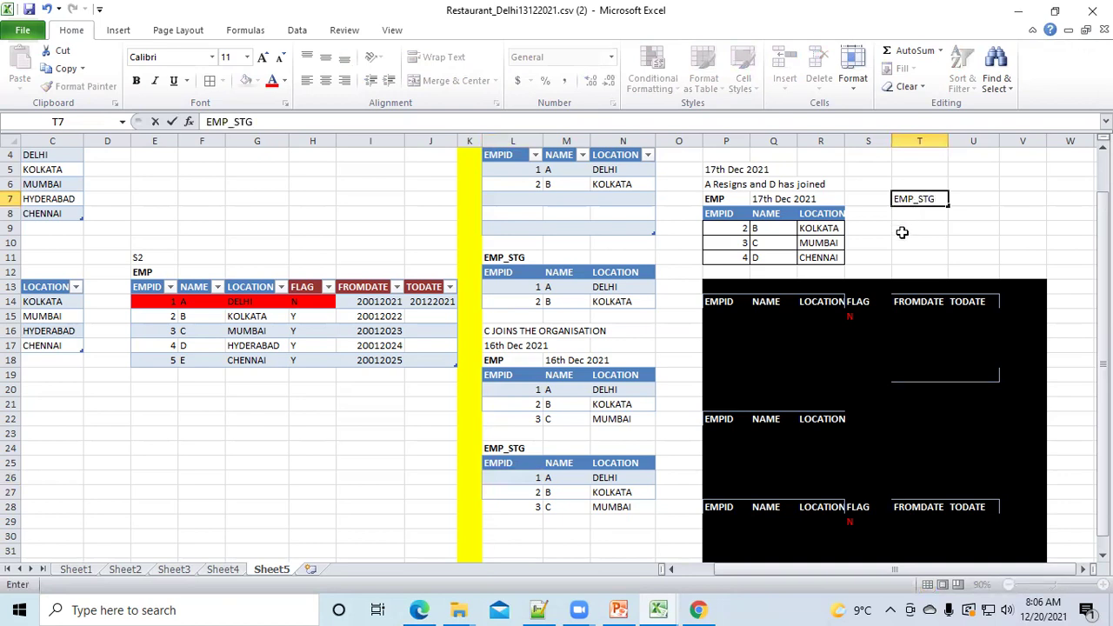
click(905, 229)
drag(506, 462, 616, 461)
key(ctrl+c)
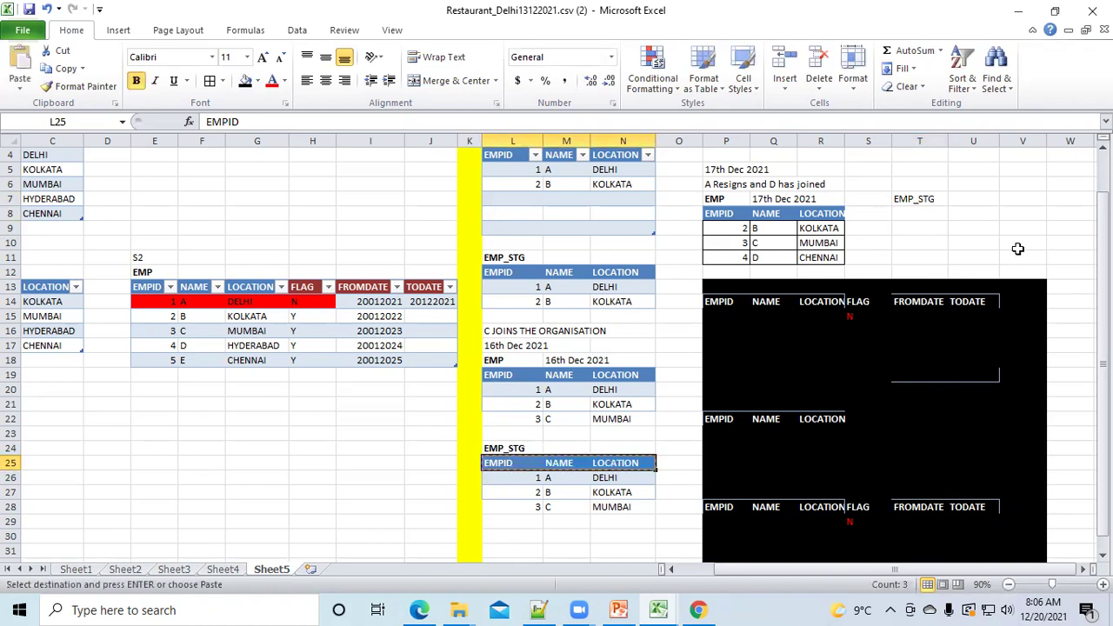
click(910, 214)
key(ctrl+v)
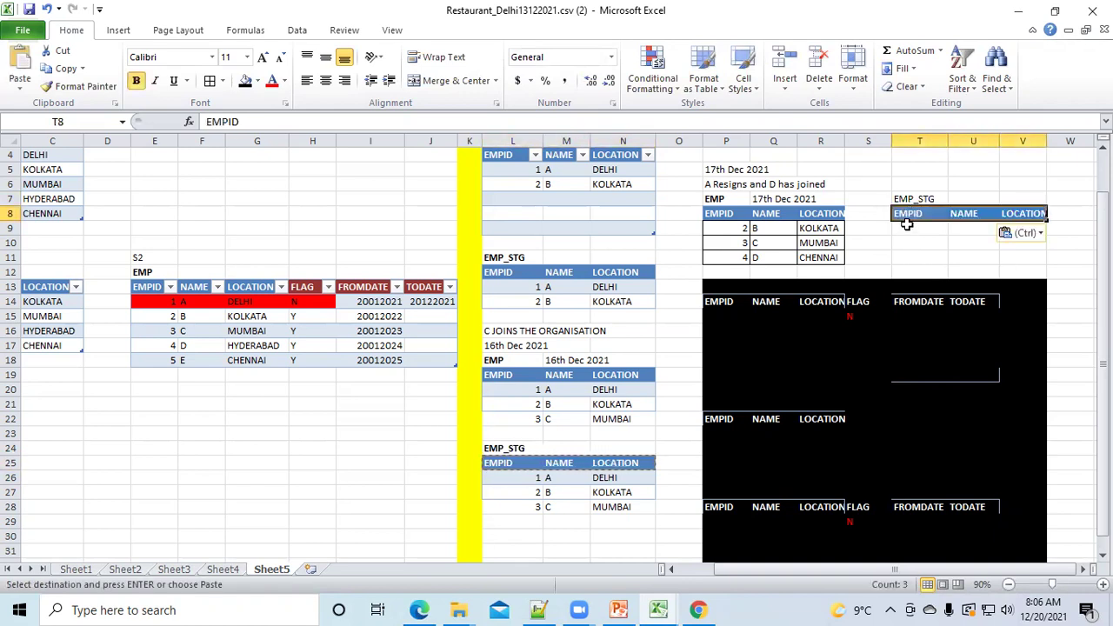
Copy the 16th Dec EMP_STG data rows L26:N28 to T9, below the new header row.
drag(526, 480, 617, 518)
key(ctrl+c)
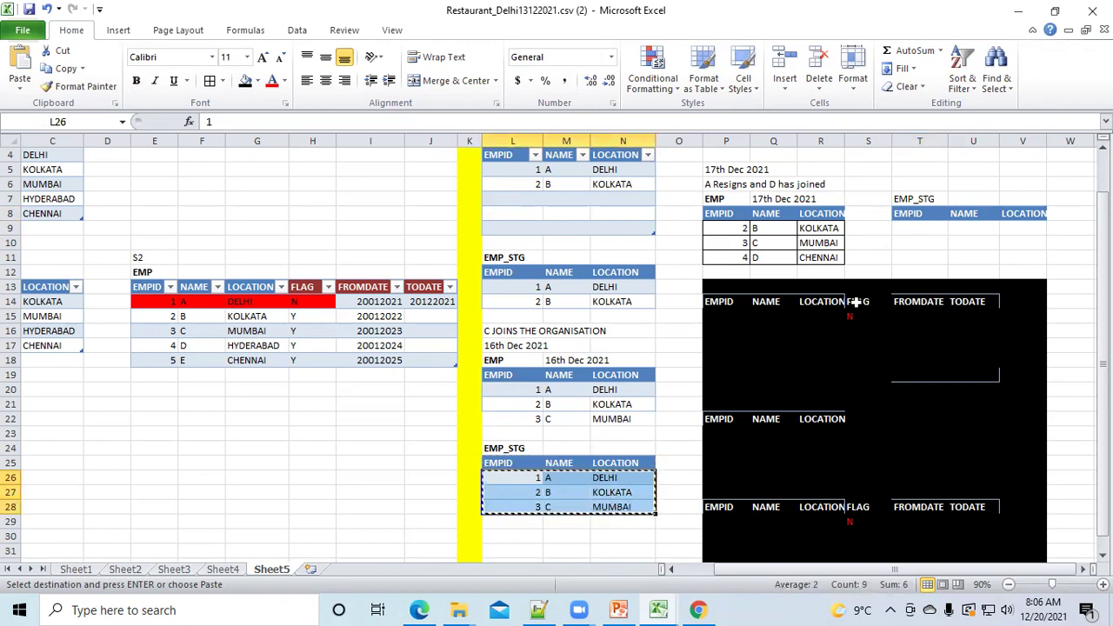
click(912, 228)
key(ctrl+v)
click(936, 243)
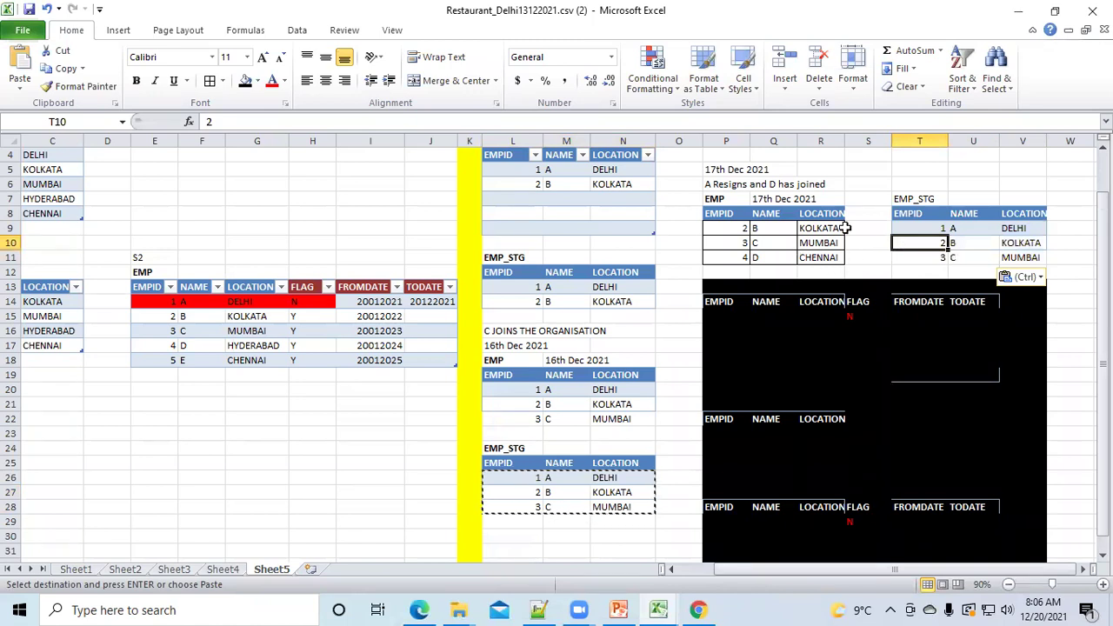
click(908, 224)
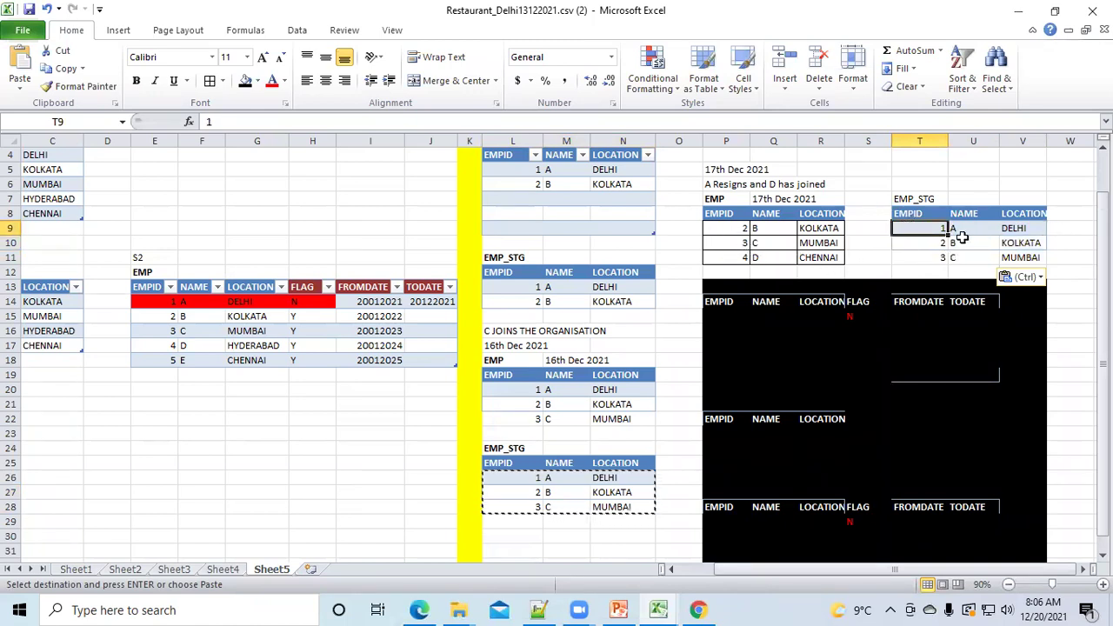
Add a FLAG header in W8 and set A's flag to N in W9.
click(1054, 215)
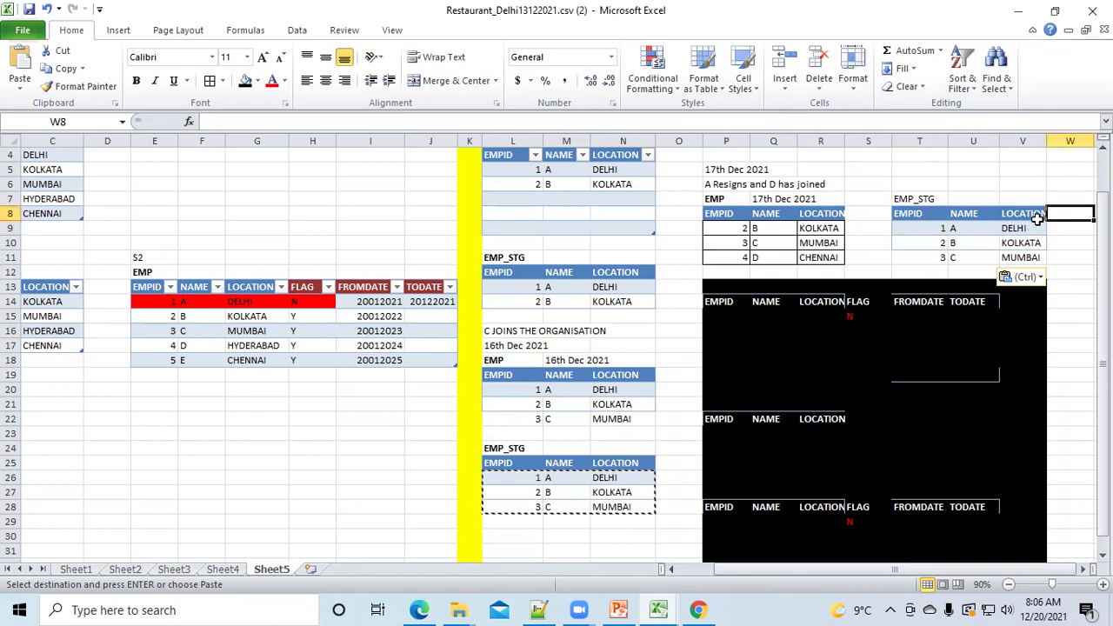
text(FLAG)
key(Return)
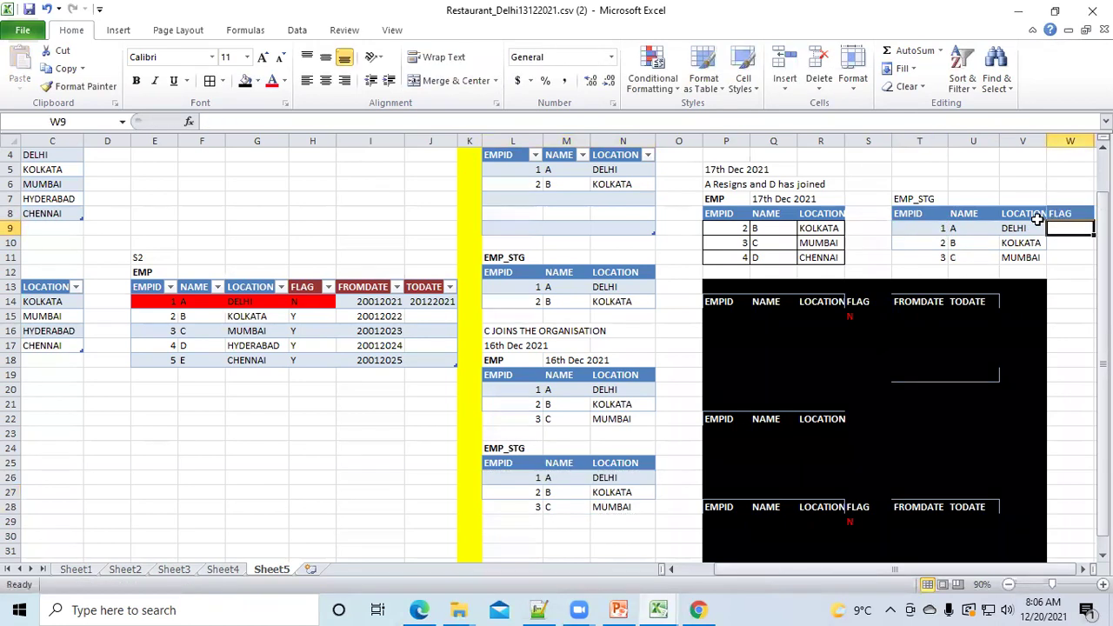
text(N)
key(Right)
key(Up)
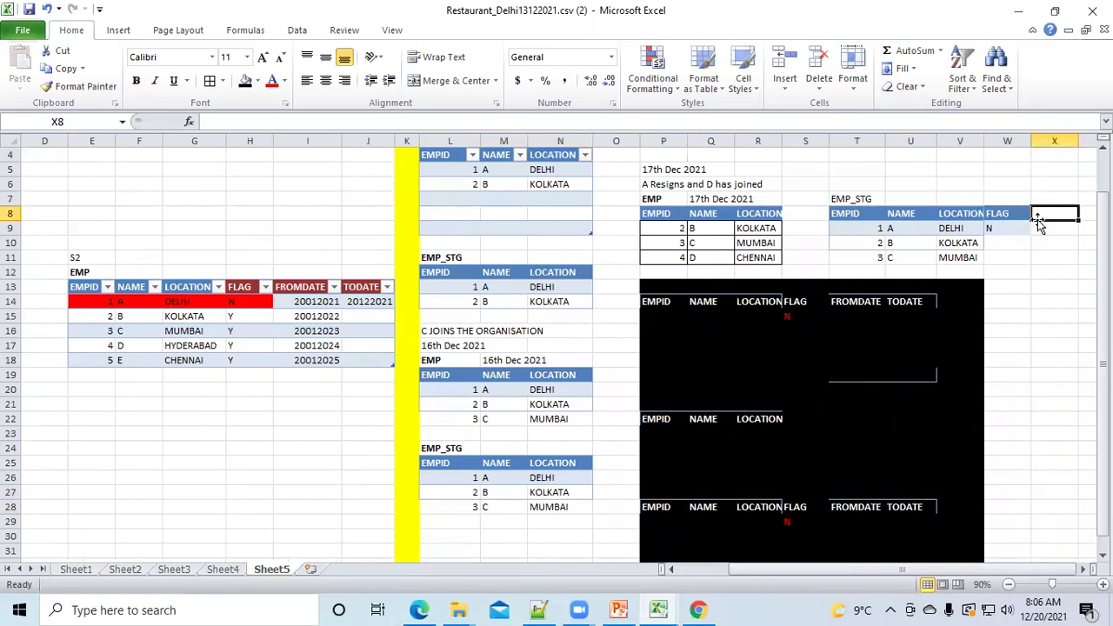
Copy the FROMDATE and TODATE headers from T14:U14 to X8, beside the FLAG header.
key(Right)
drag(793, 308, 858, 302)
key(ctrl+c)
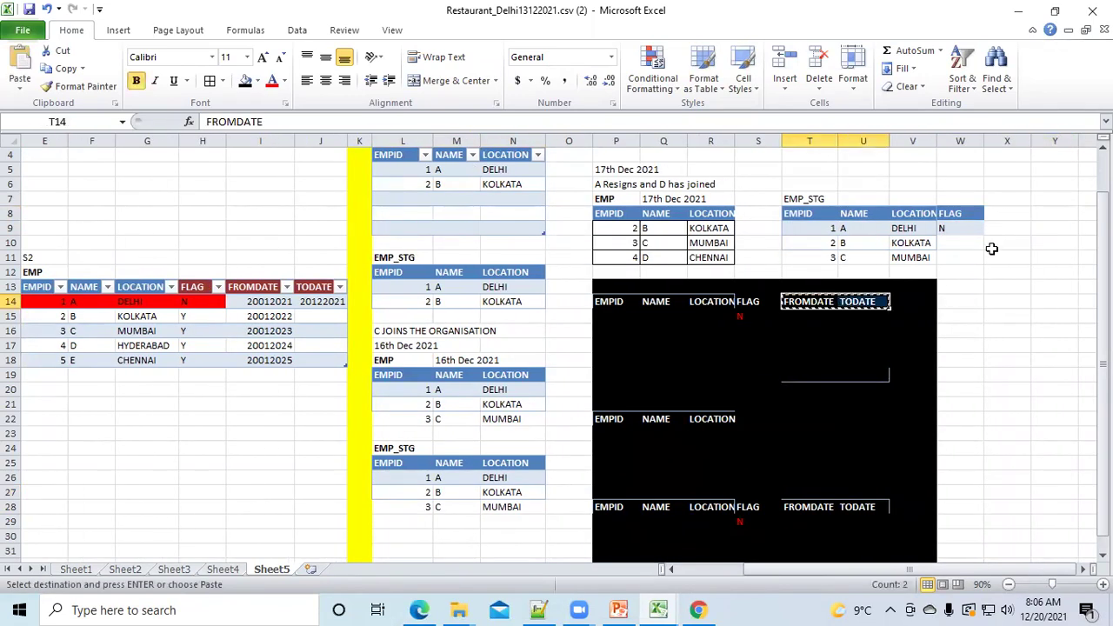
click(997, 214)
key(ctrl+v)
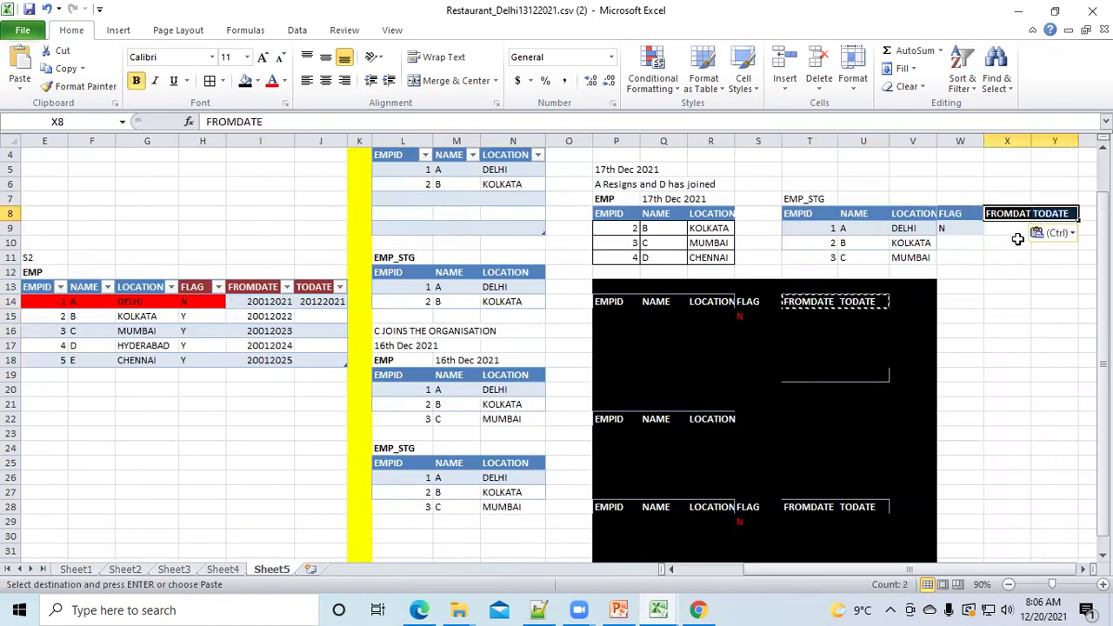
click(1017, 239)
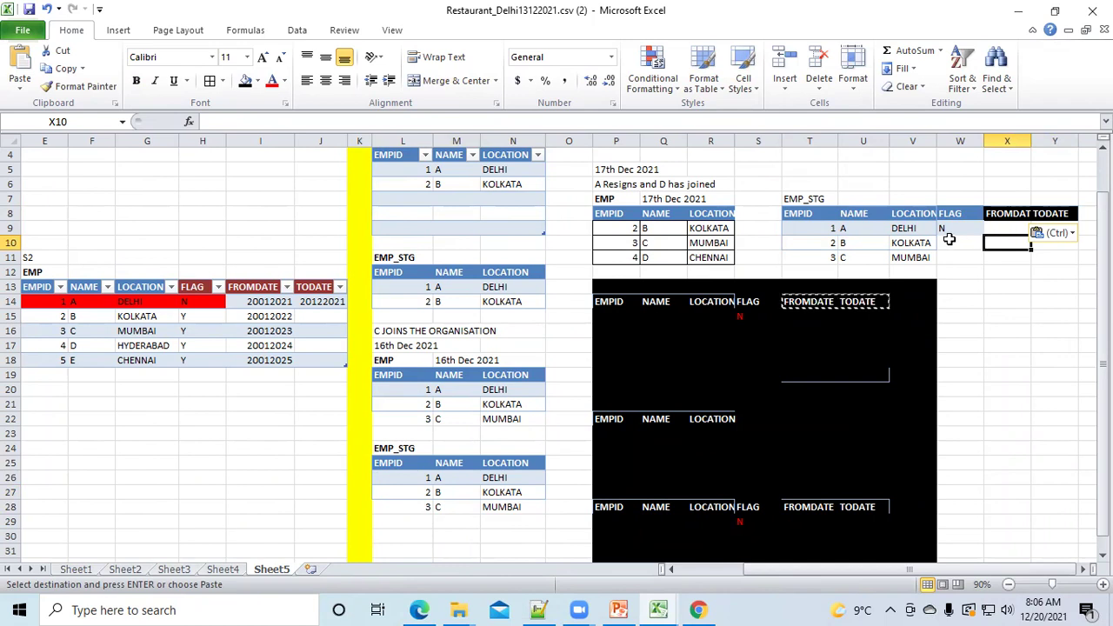
click(807, 241)
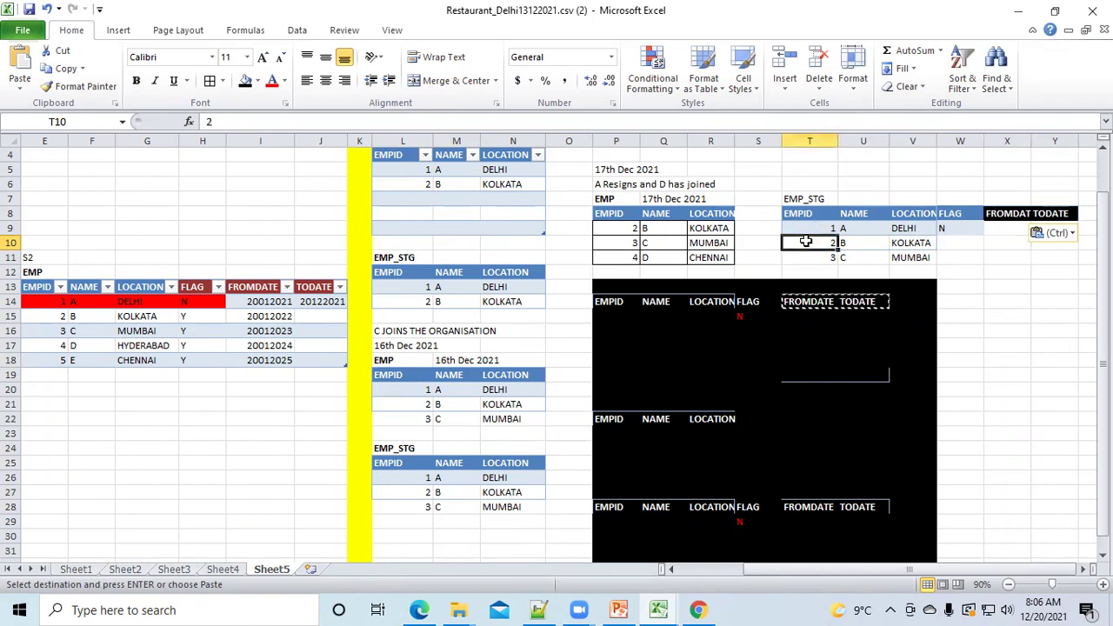
Delete the pasted headers in X8:Y8 and set the cells to no fill.
drag(1002, 214, 1039, 219)
key(Delete)
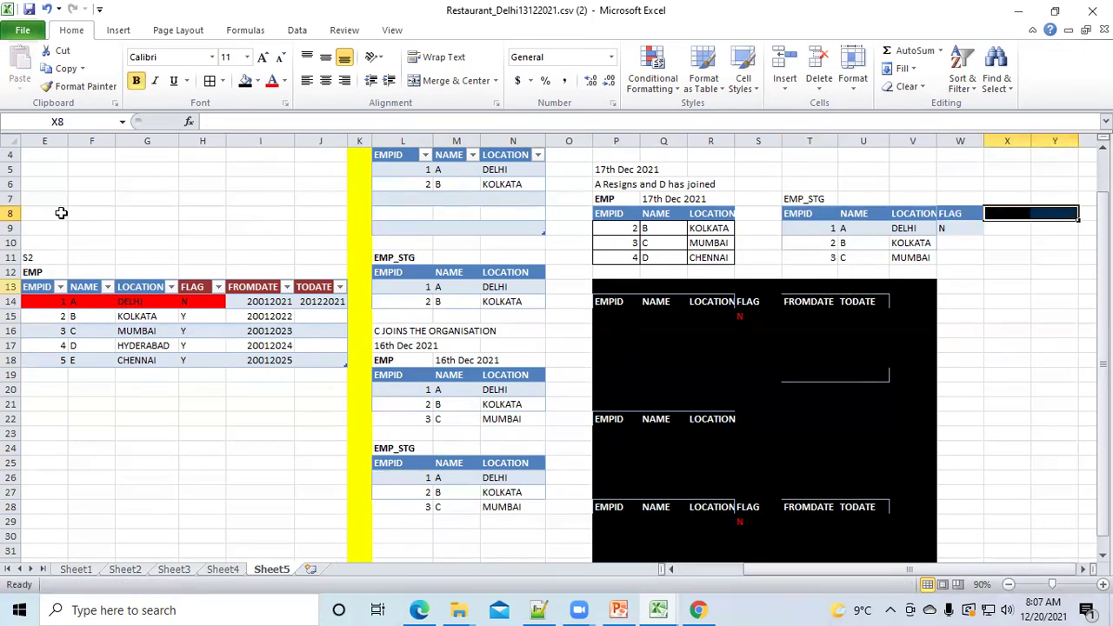
click(258, 80)
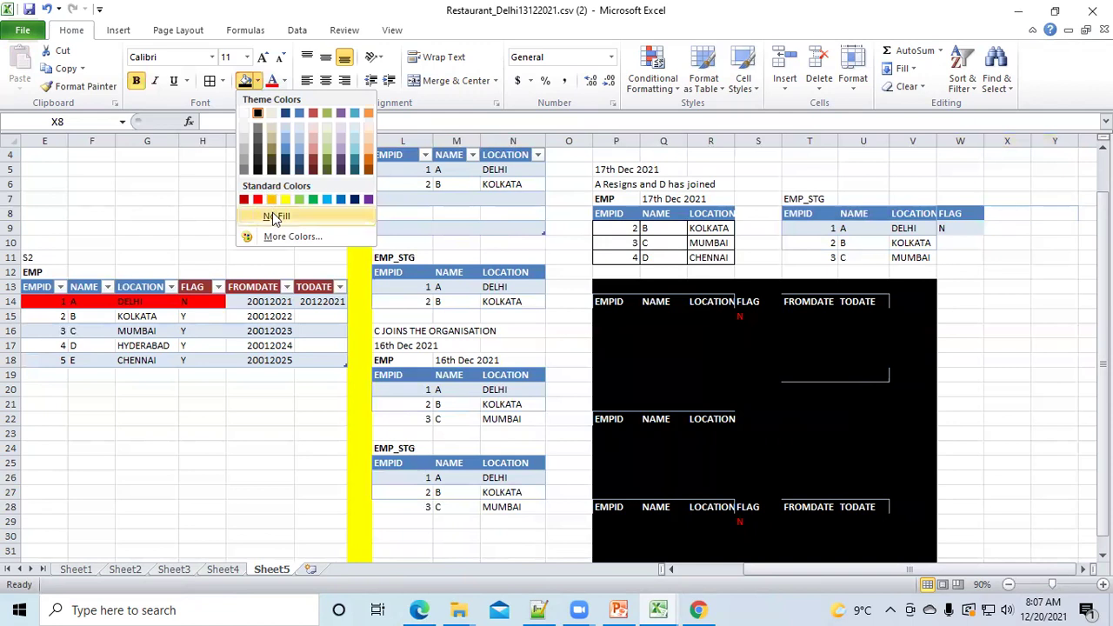
click(274, 215)
Enter the header FROMDATE in X8 and fill the cell with white.
click(1014, 215)
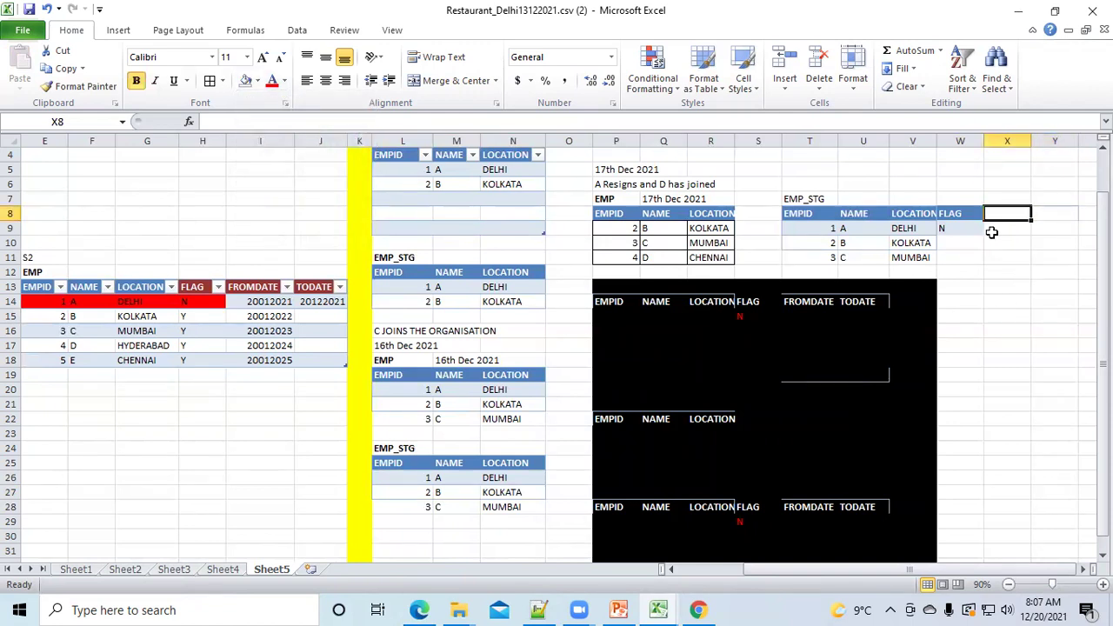
text(FROMDATE)
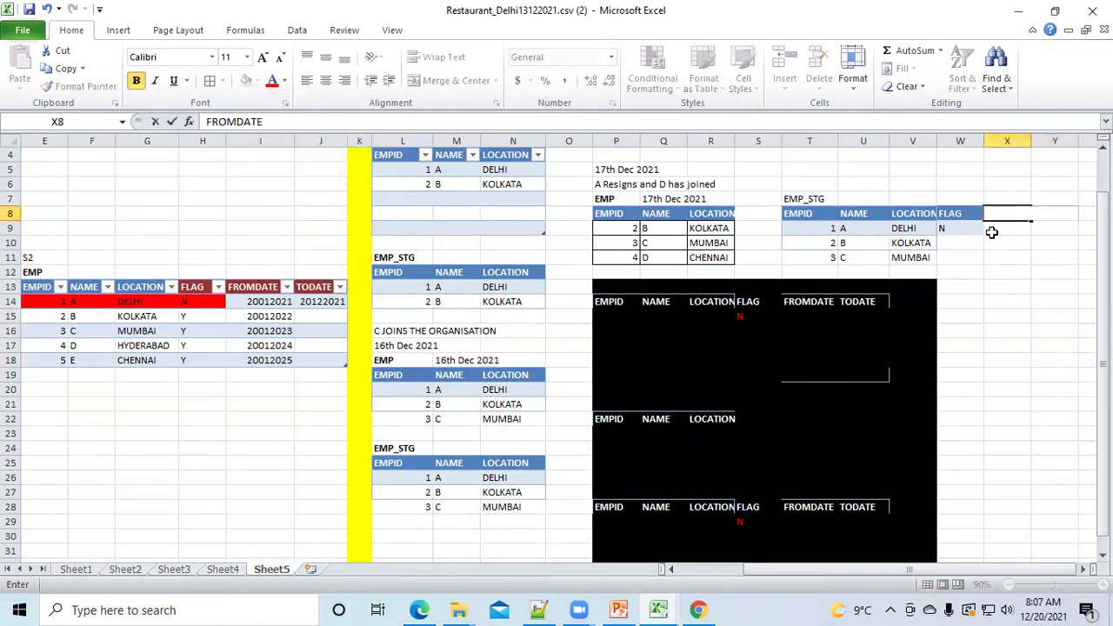
key(Return)
click(1002, 212)
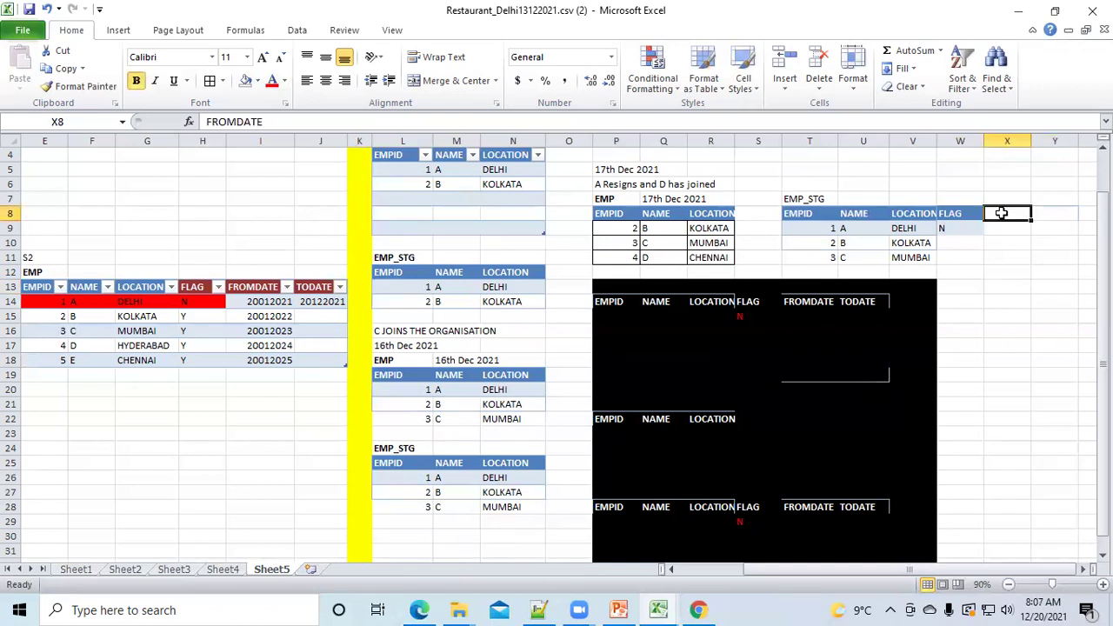
click(258, 81)
click(246, 114)
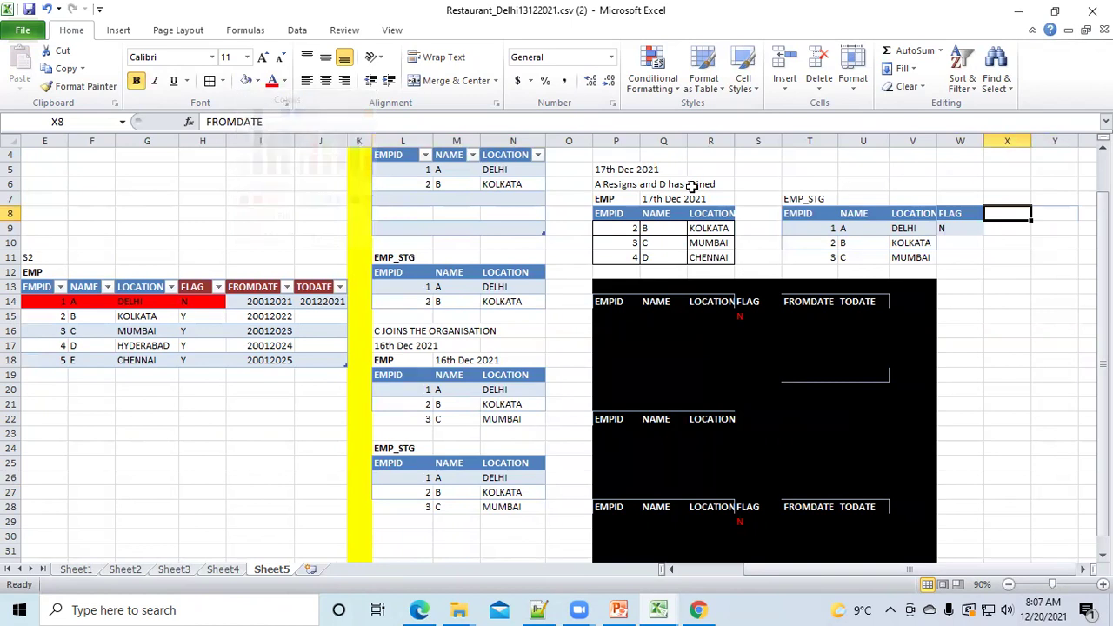
Re-enter the X8 header as FROMDATE in the automatic font colour.
text(FR)
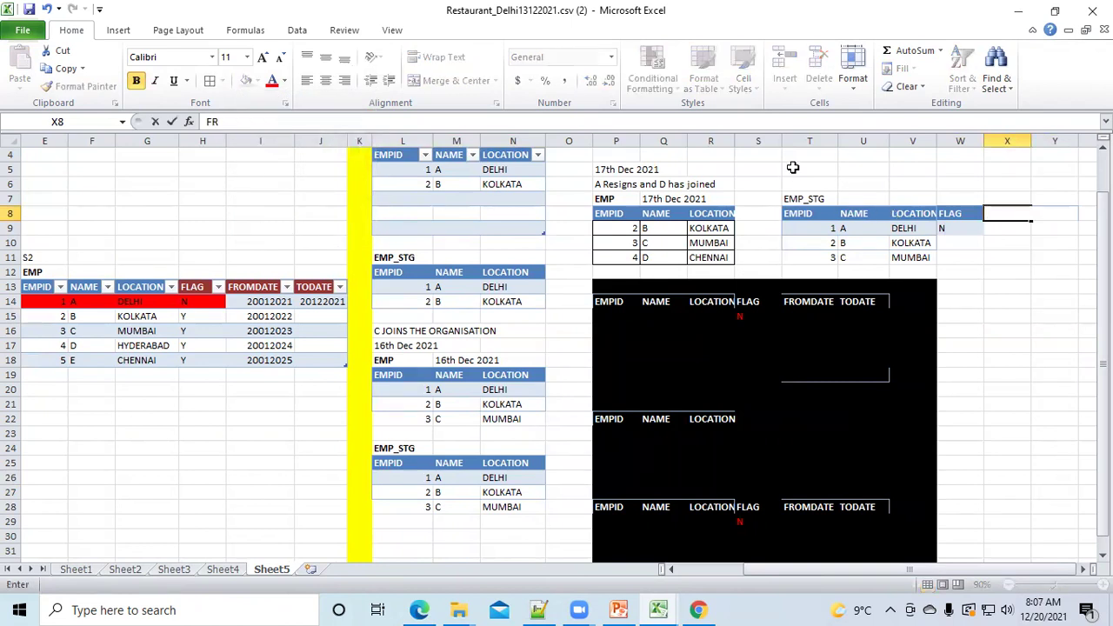
click(287, 82)
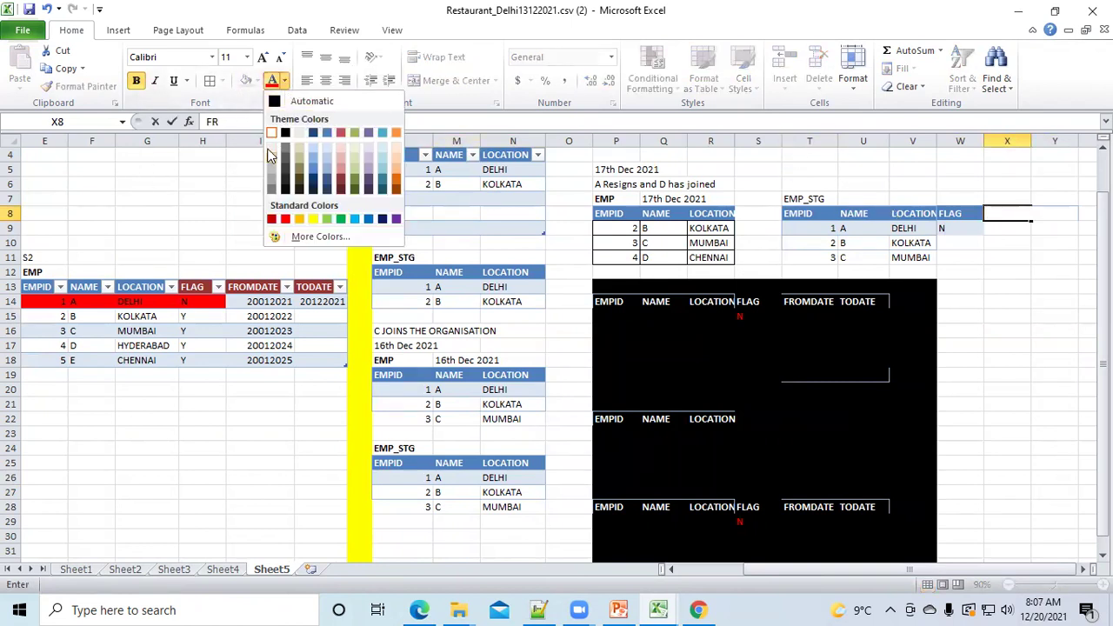
text(R)
click(274, 102)
text(FROMDATE)
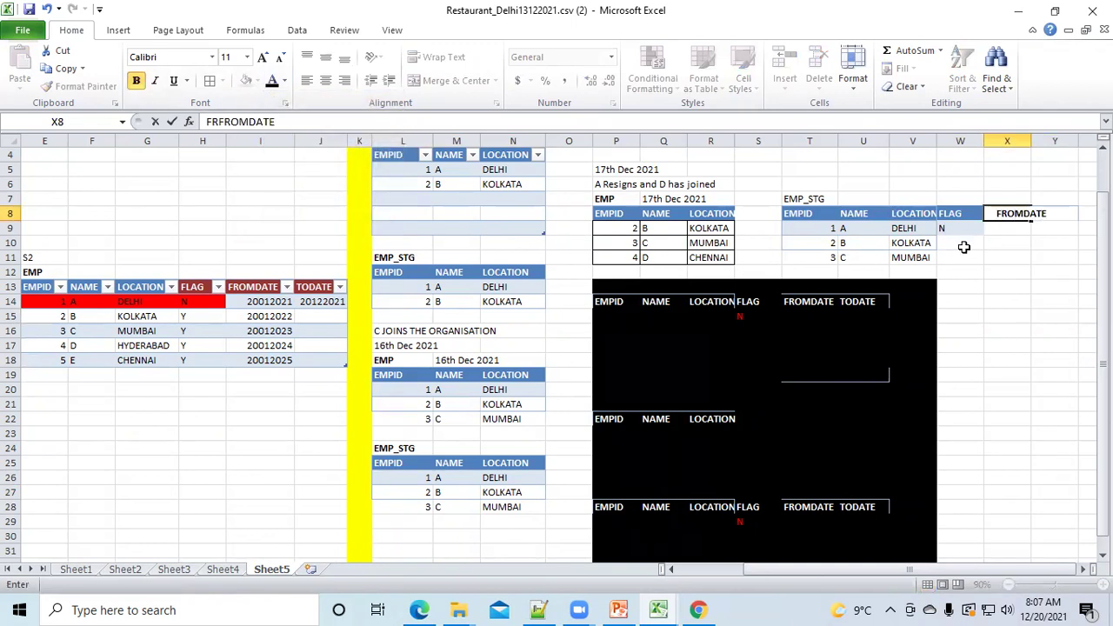
Try to enter a TODATE header in Y8, next to the FROMDATE header.
key(Tab)
text(TOA)
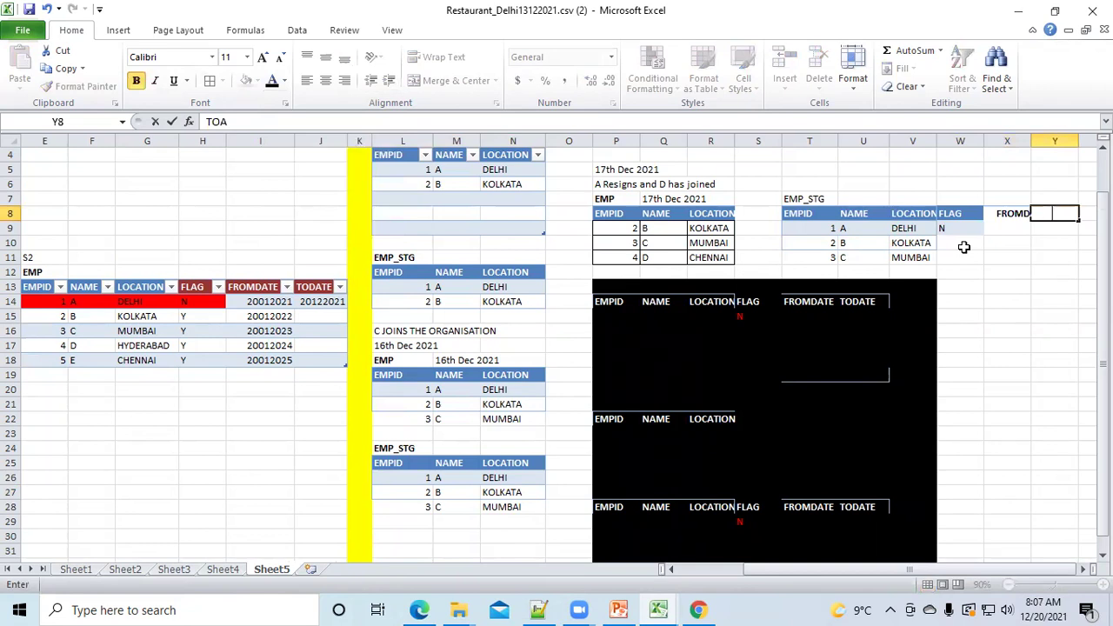
text(TO)
click(1037, 318)
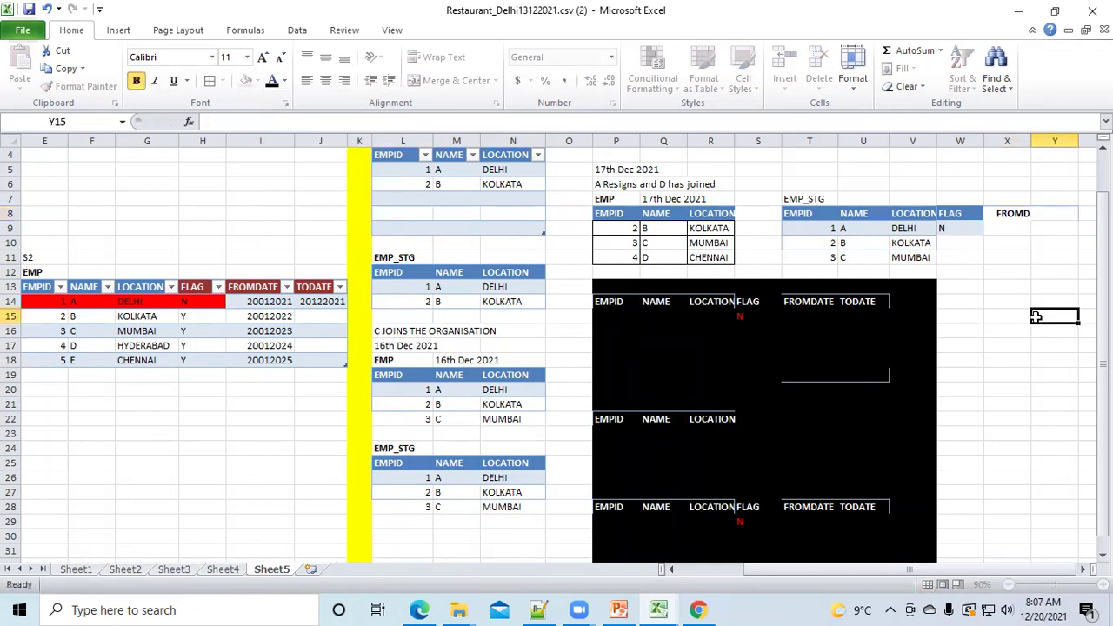
click(813, 244)
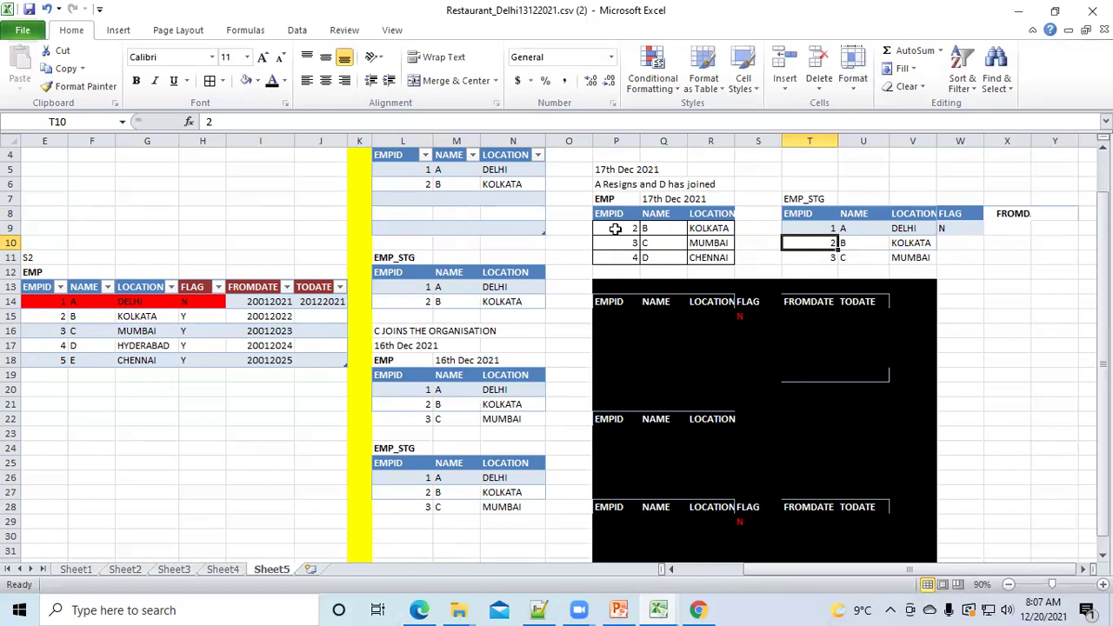
Compare B's EMPID, NAME and LOCATION between EMP and EMP_STG, and set B's FLAG in EMP_STG to Y.
click(614, 228)
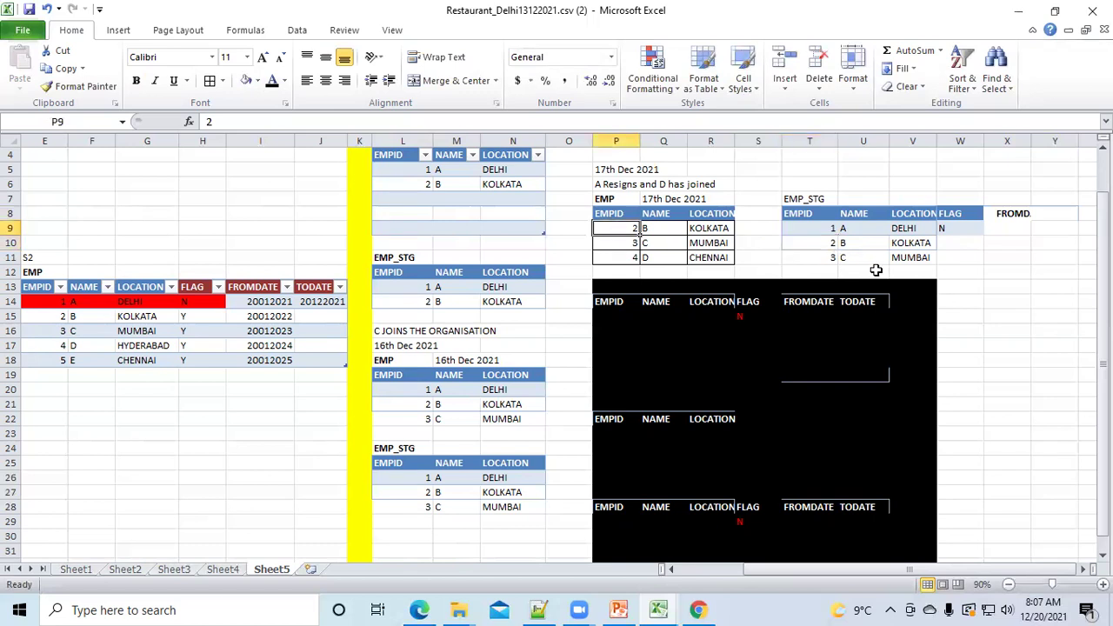
click(810, 245)
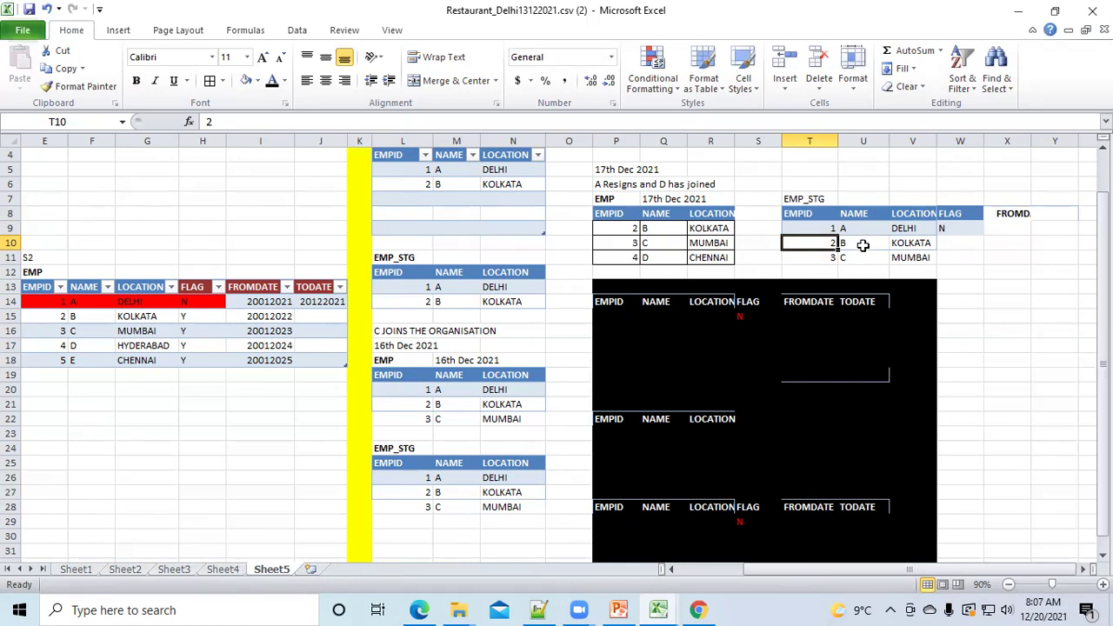
click(863, 244)
click(797, 244)
click(844, 244)
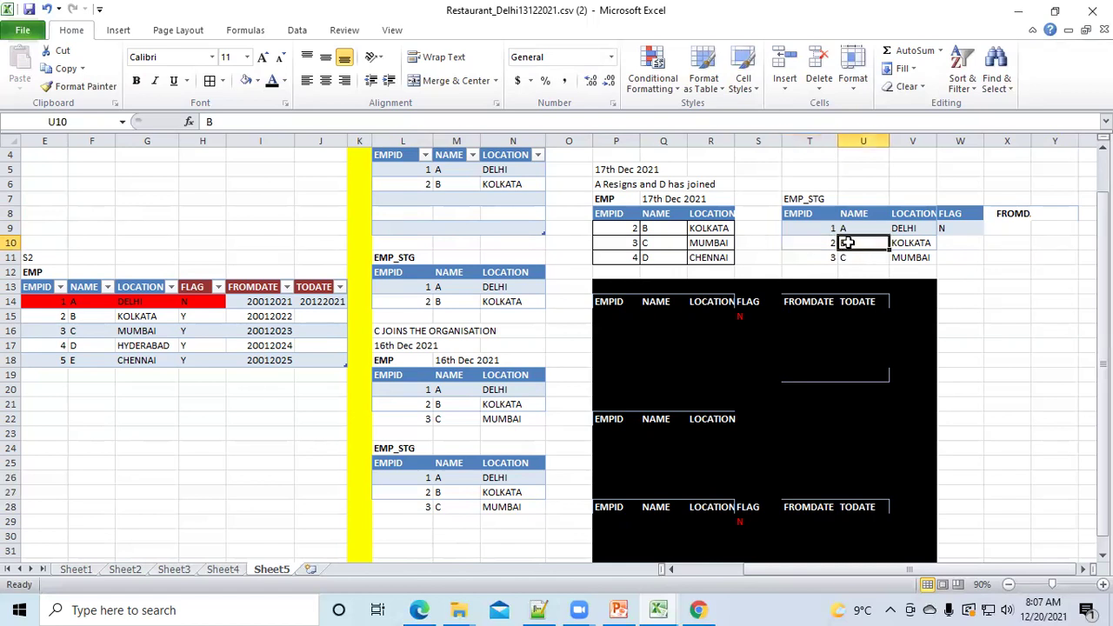
click(661, 228)
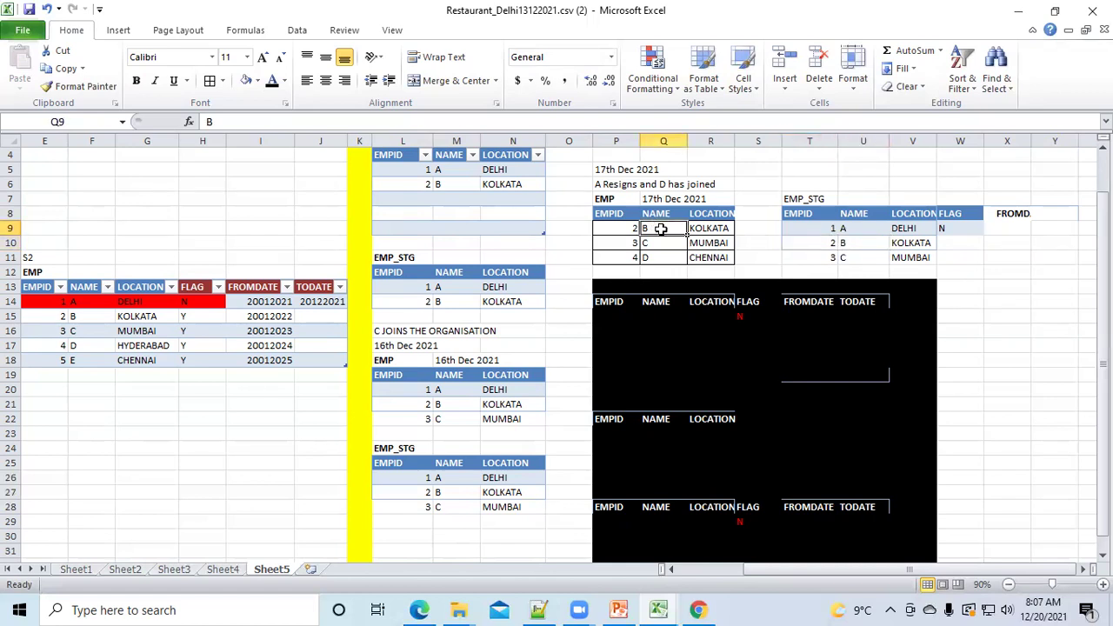
click(833, 243)
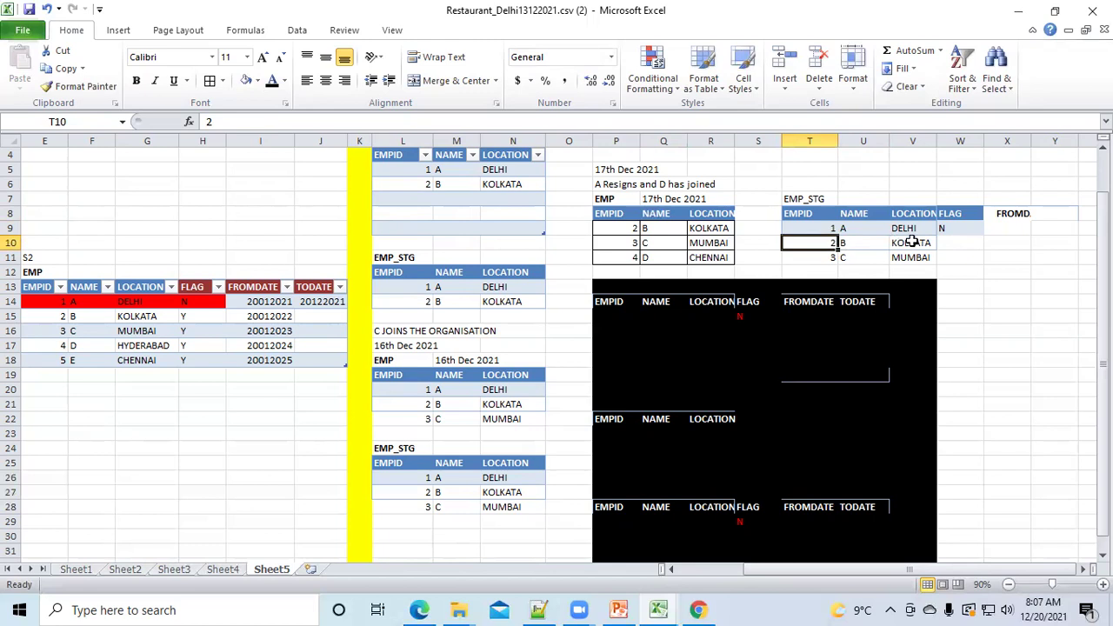
click(909, 244)
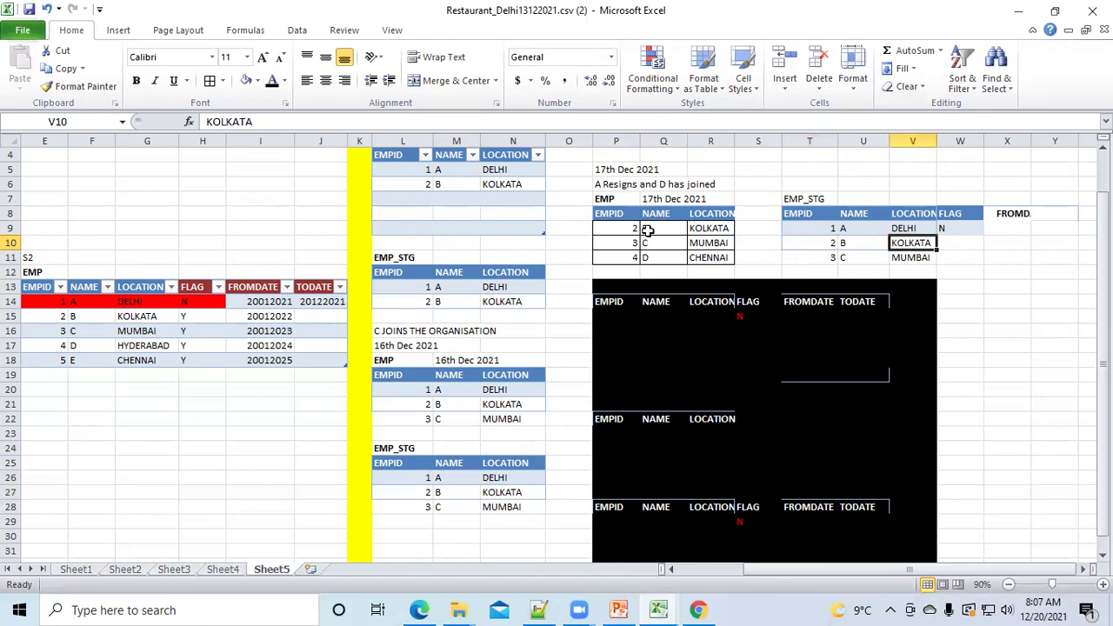
click(628, 229)
click(704, 228)
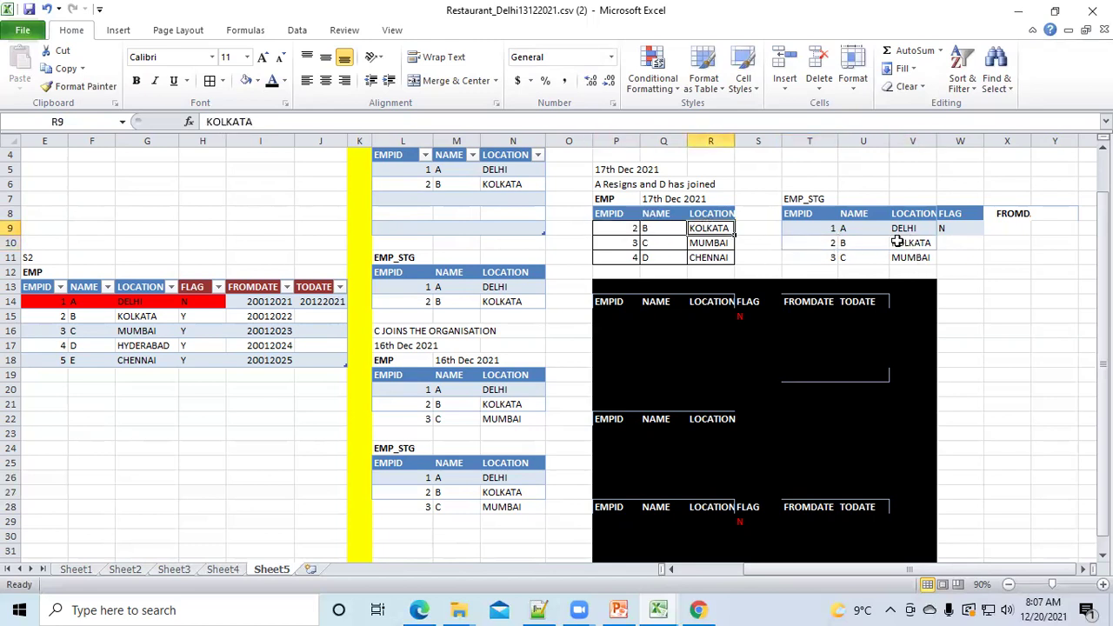
click(946, 243)
text(Y)
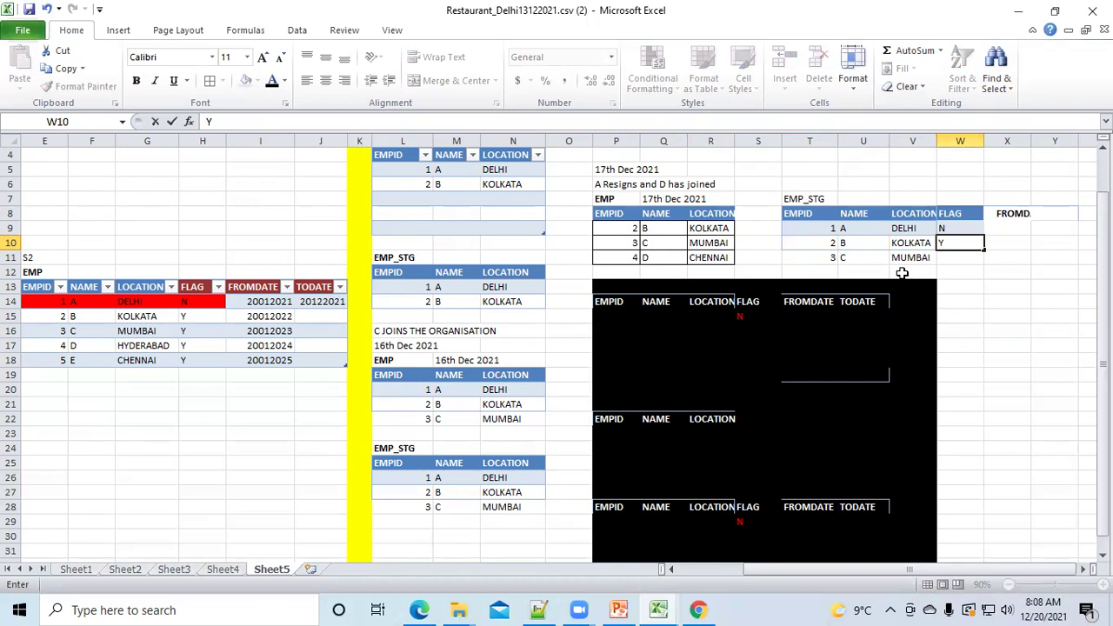
Compare C's EMPID, NAME and LOCATION between EMP and EMP_STG, and set C's FLAG in EMP_STG to Y.
click(818, 258)
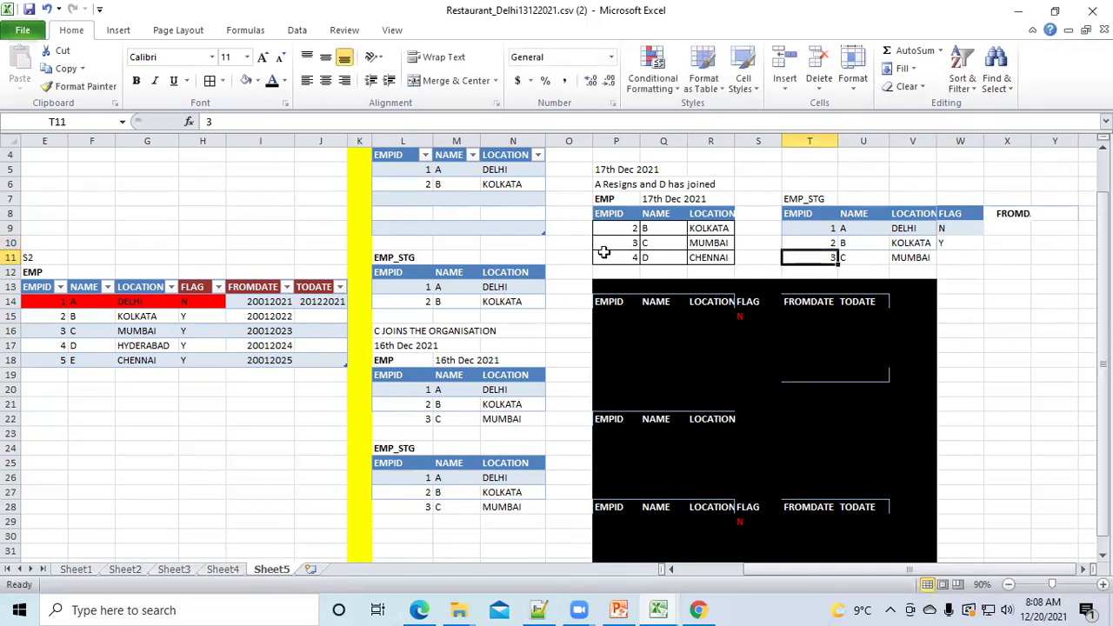
click(622, 242)
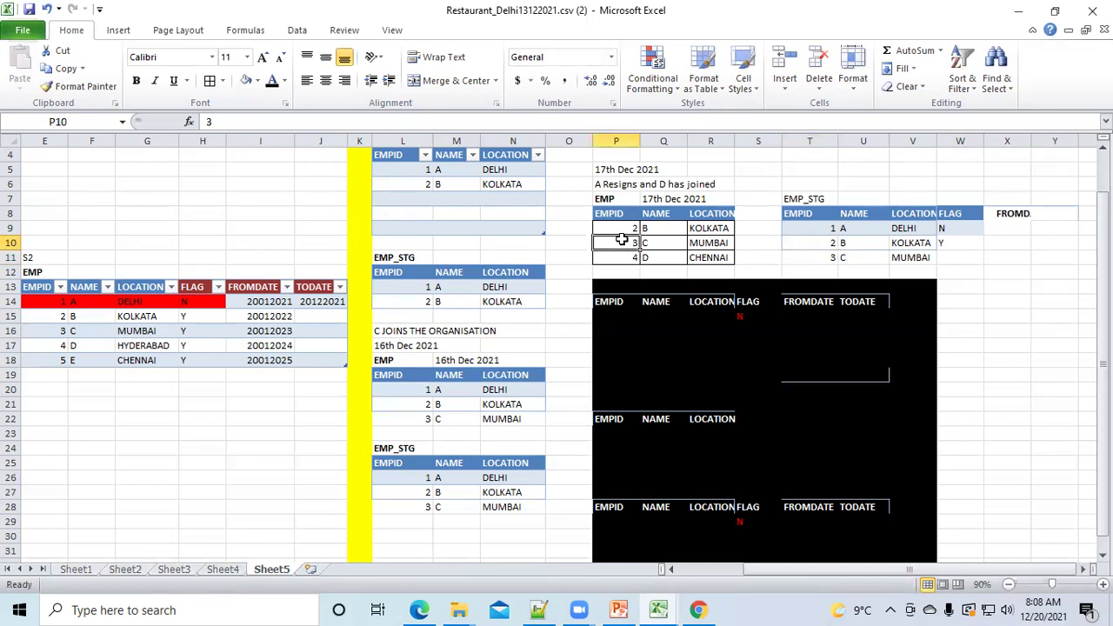
click(857, 257)
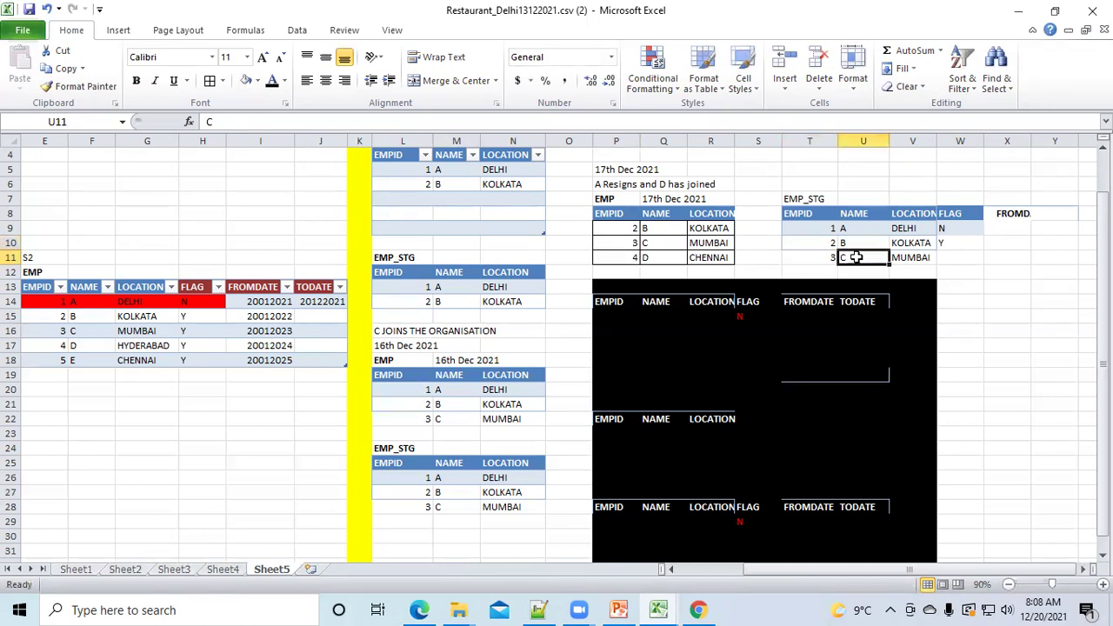
click(653, 241)
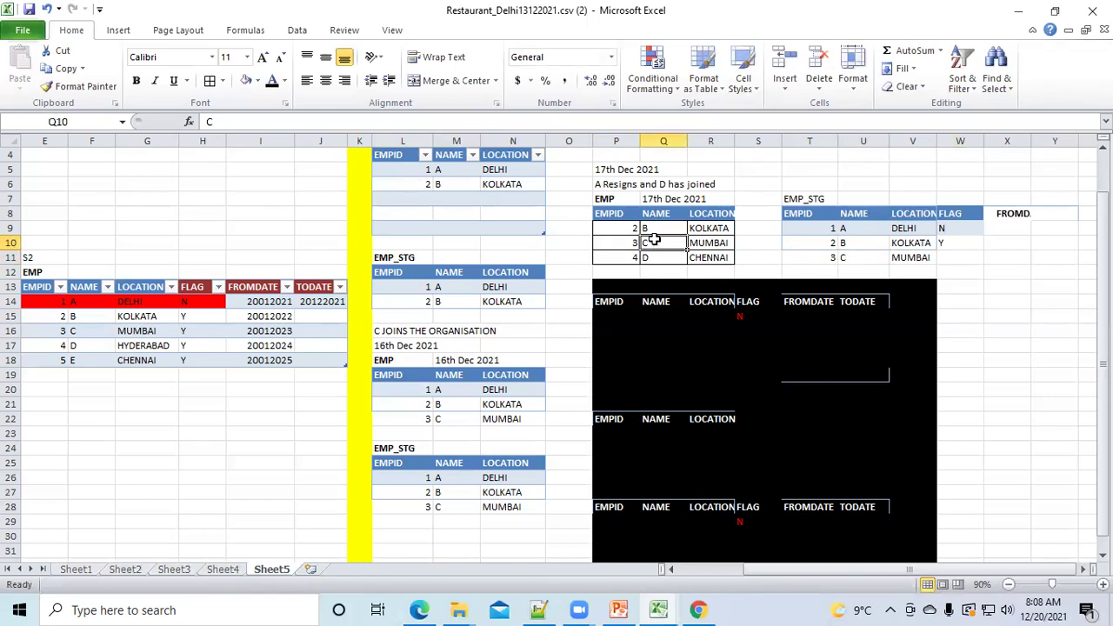
click(908, 258)
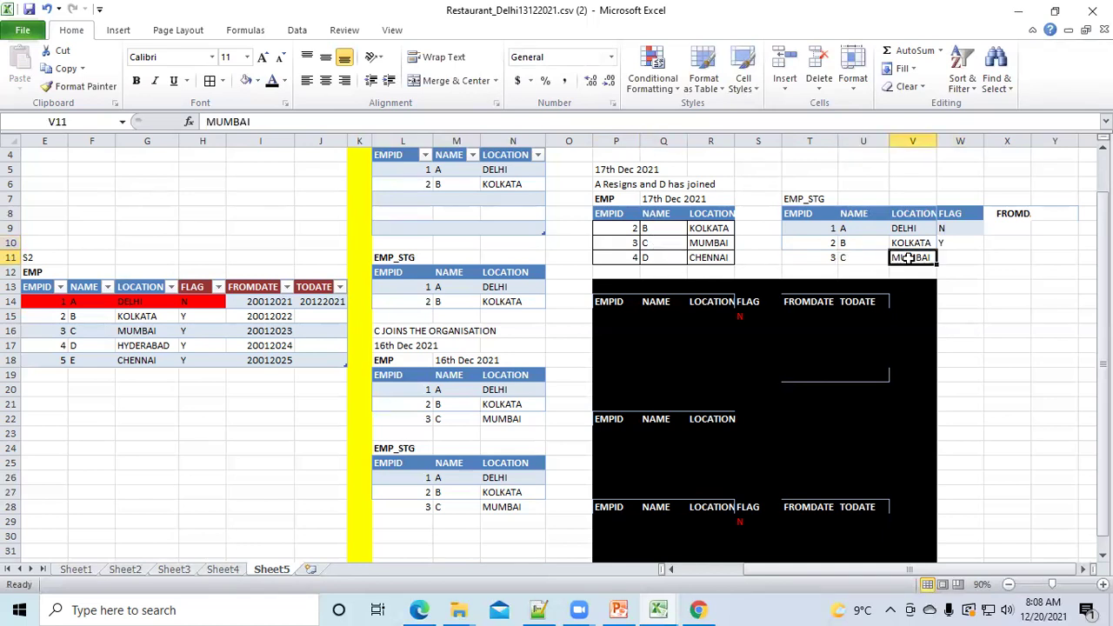
click(695, 242)
click(961, 258)
text(Y)
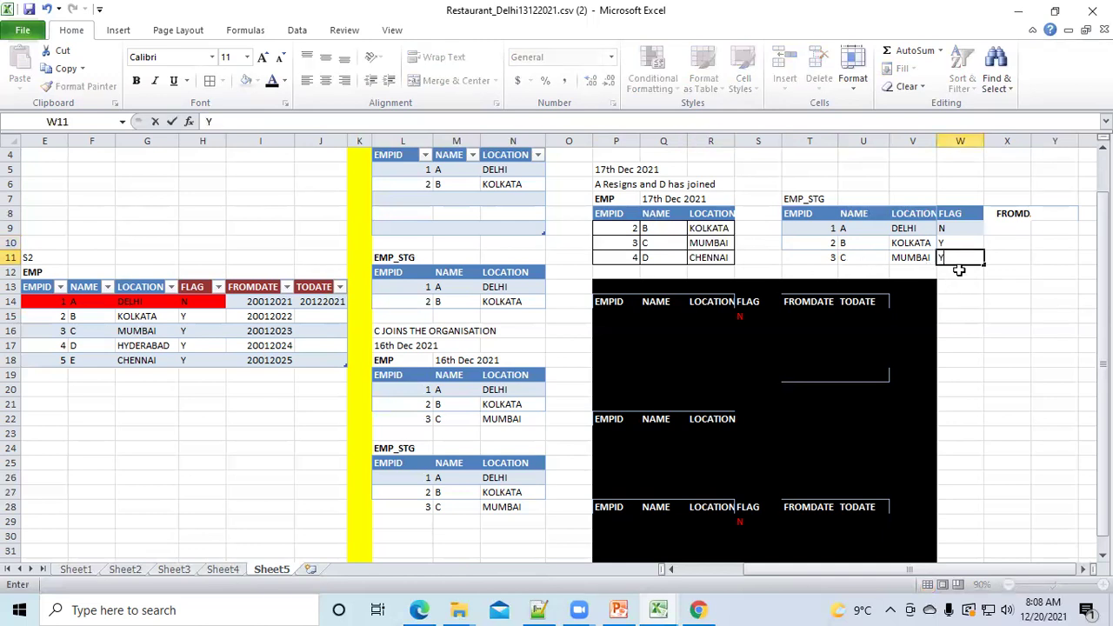
click(952, 276)
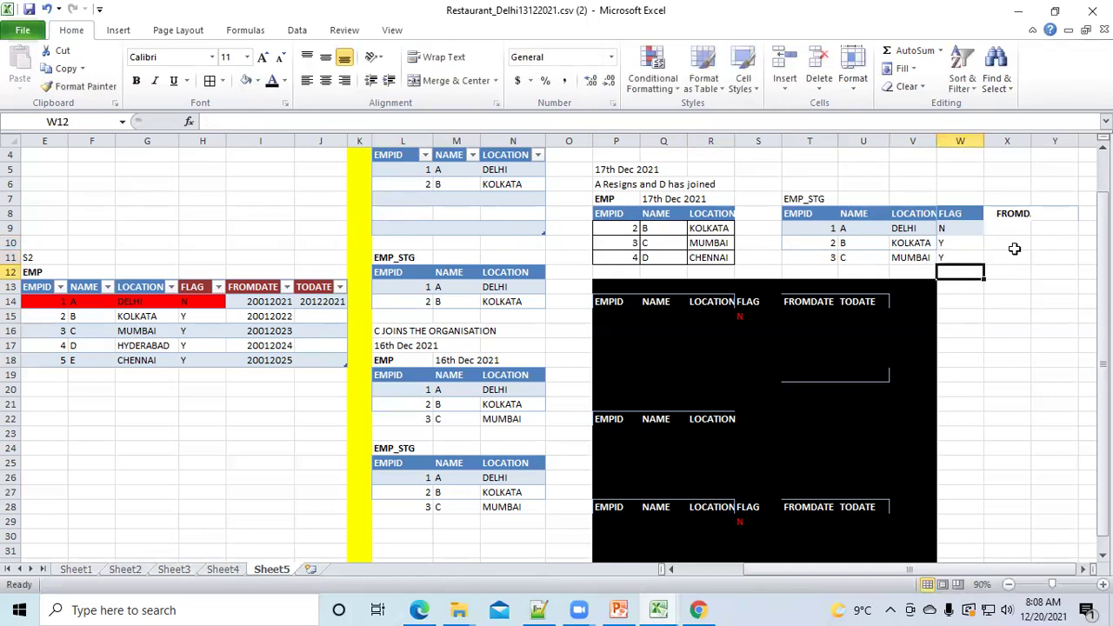
Copy D's record (4, D, CHENNAI) from EMP into row 12 of EMP_STG and set its FLAG to Y.
click(622, 230)
drag(818, 248, 880, 248)
click(628, 244)
drag(807, 254, 899, 254)
click(620, 257)
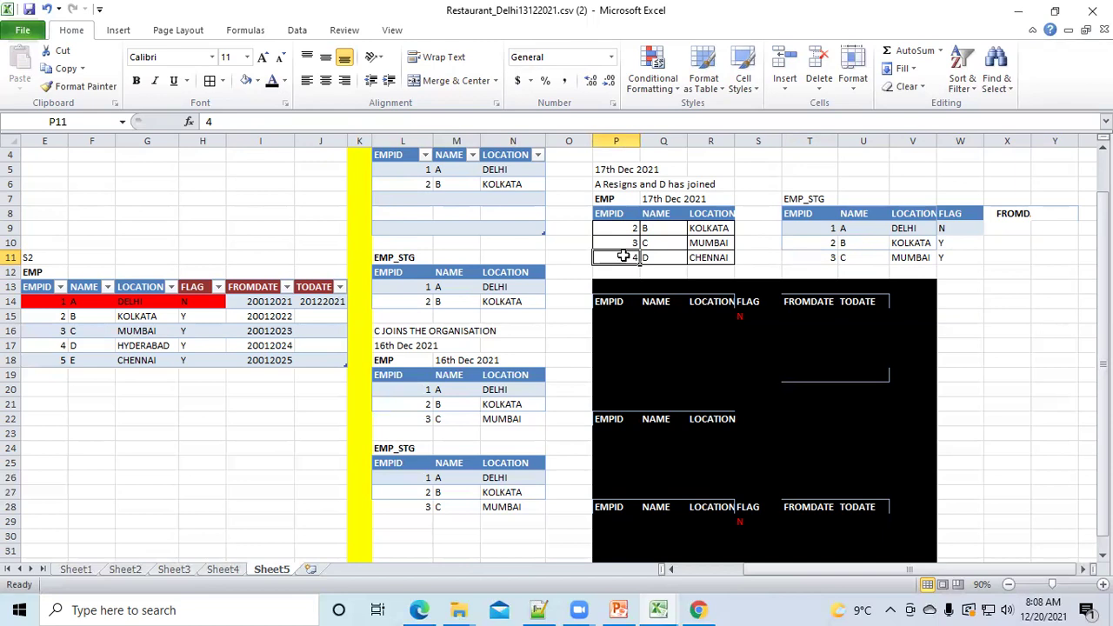
key(shift+Right)
key(shift+Right)
key(ctrl+c)
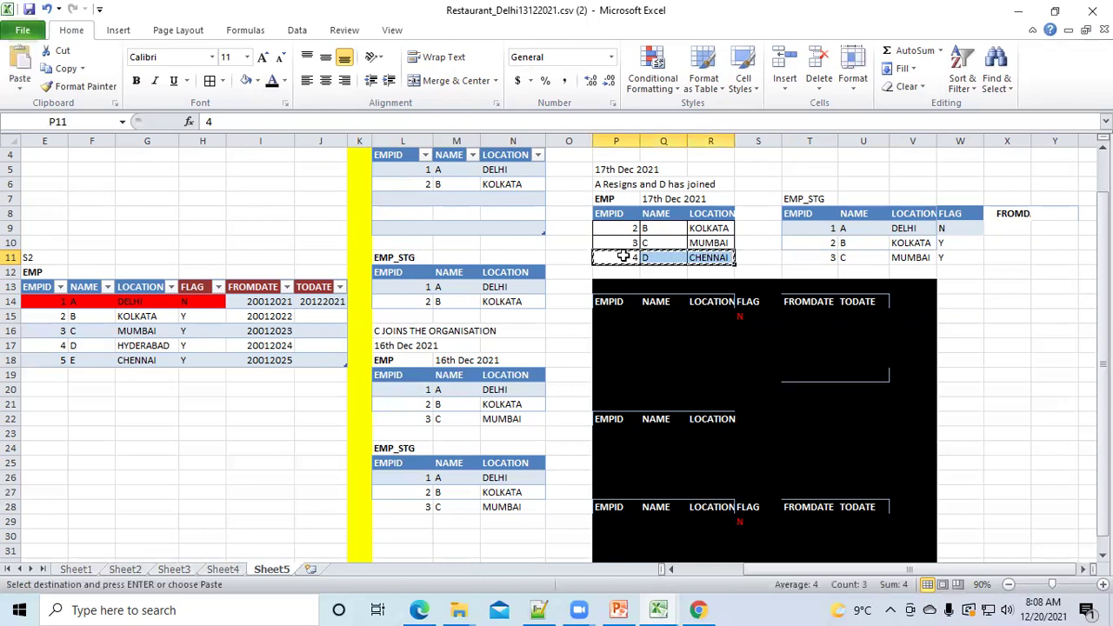
click(811, 271)
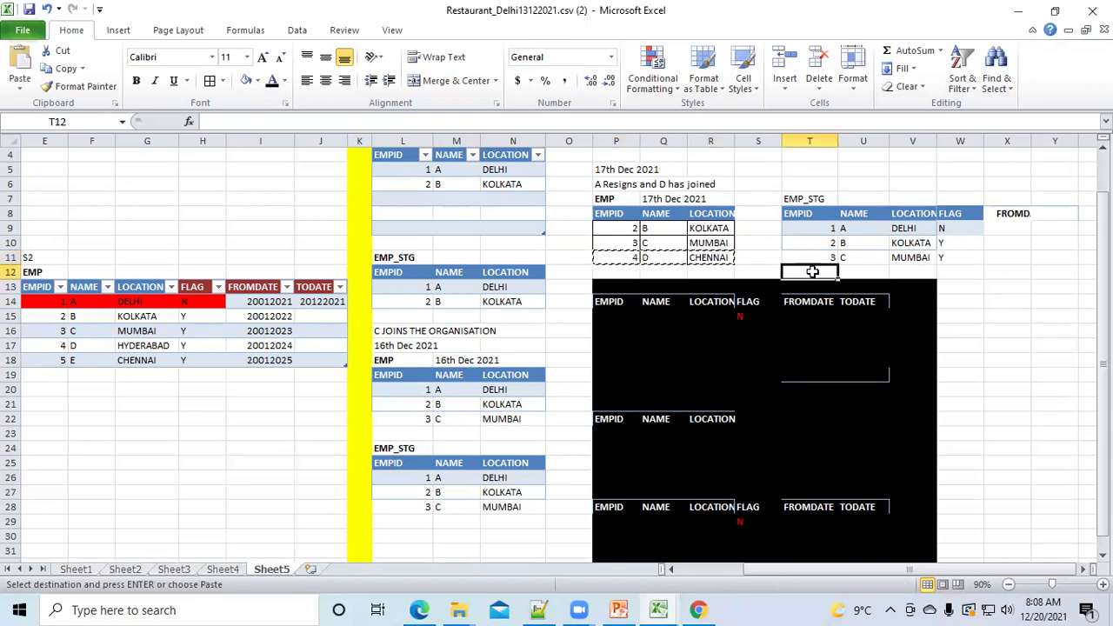
key(ctrl+v)
click(954, 274)
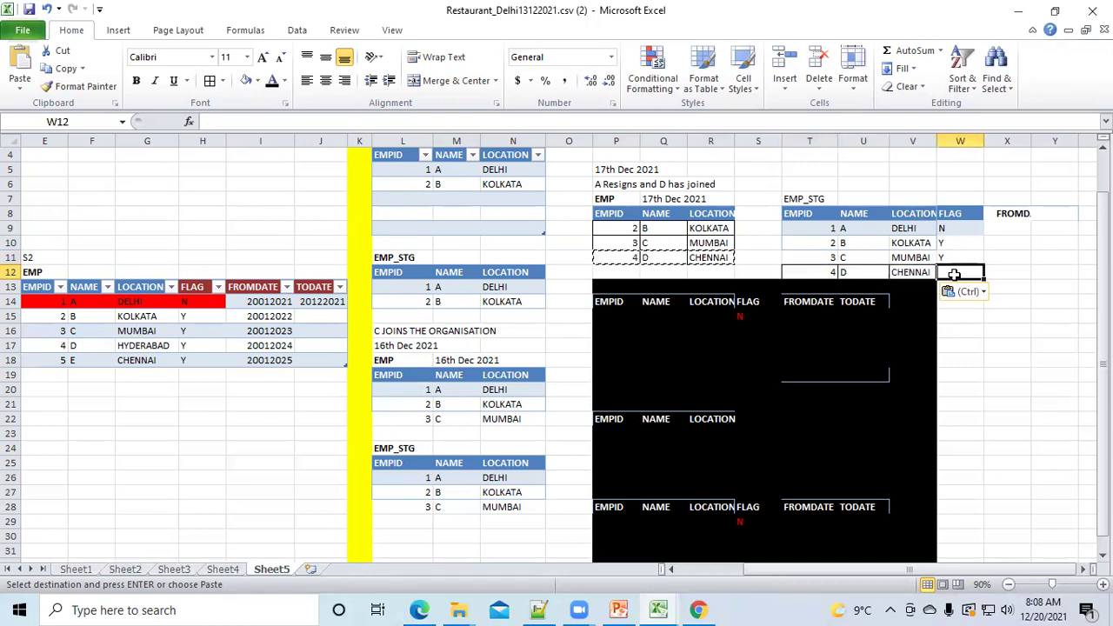
text(Y)
click(1000, 271)
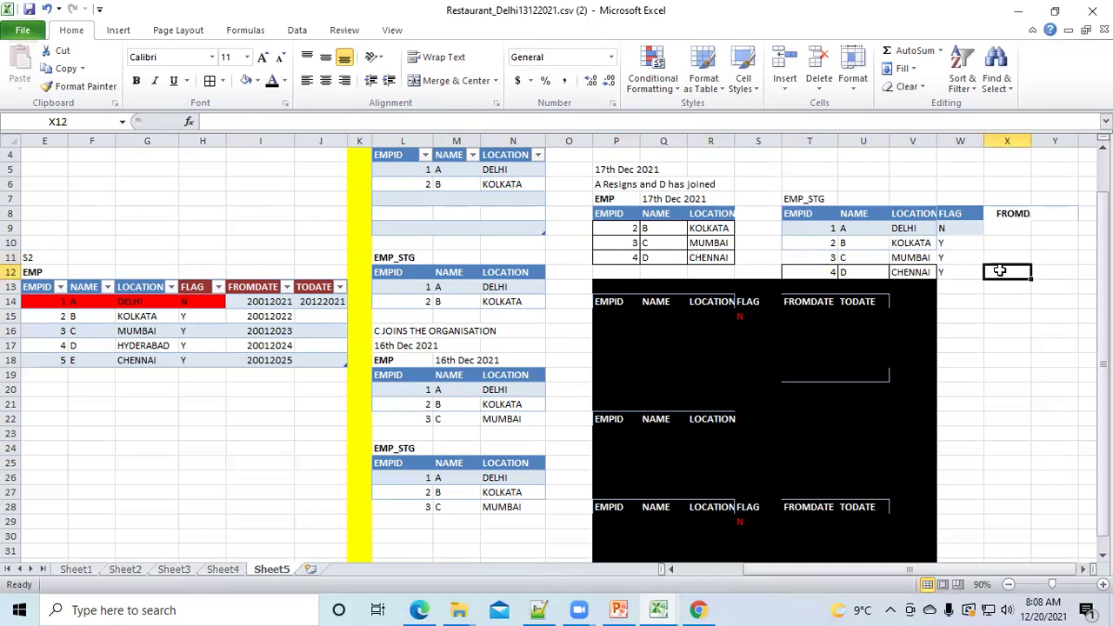
click(995, 303)
click(1002, 270)
click(981, 247)
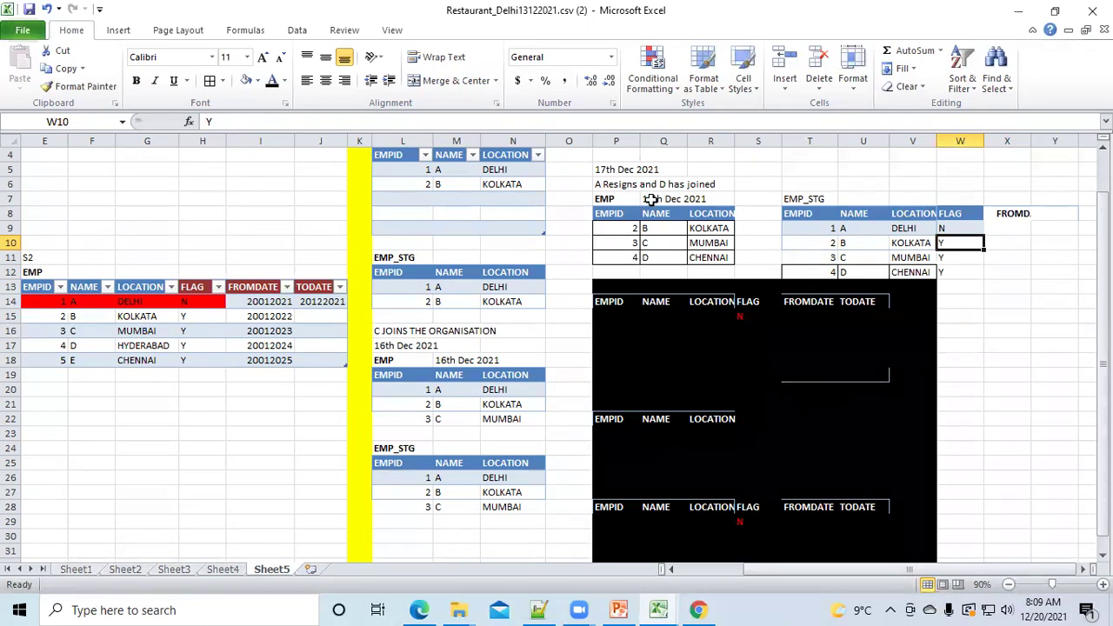
Change C's LOCATION in the 17th Dec EMP table to BANGALORE.
click(637, 243)
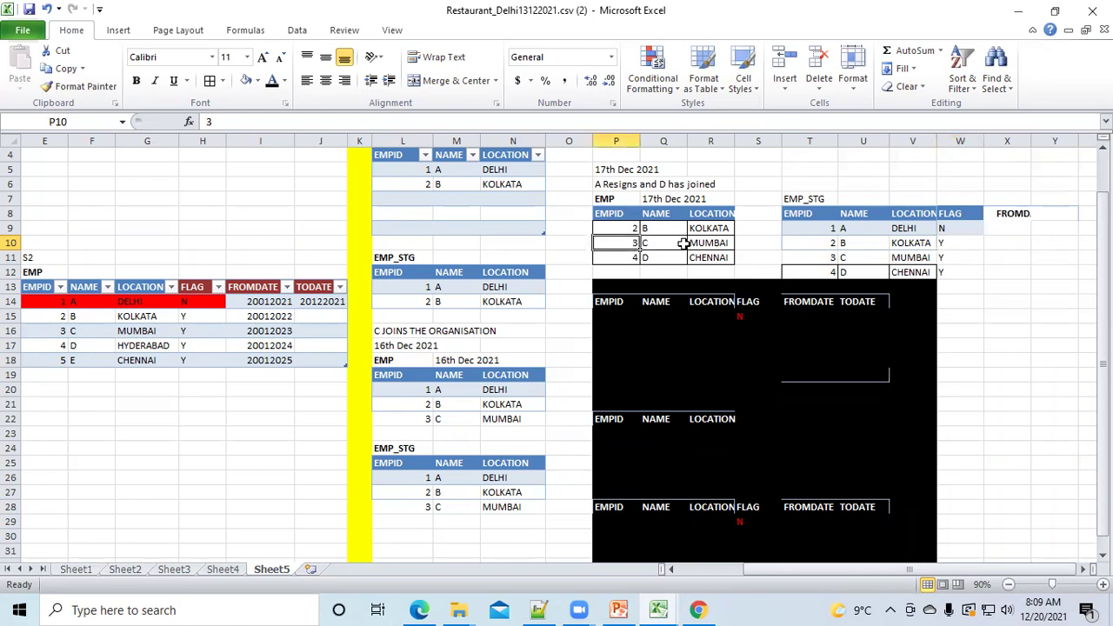
click(661, 244)
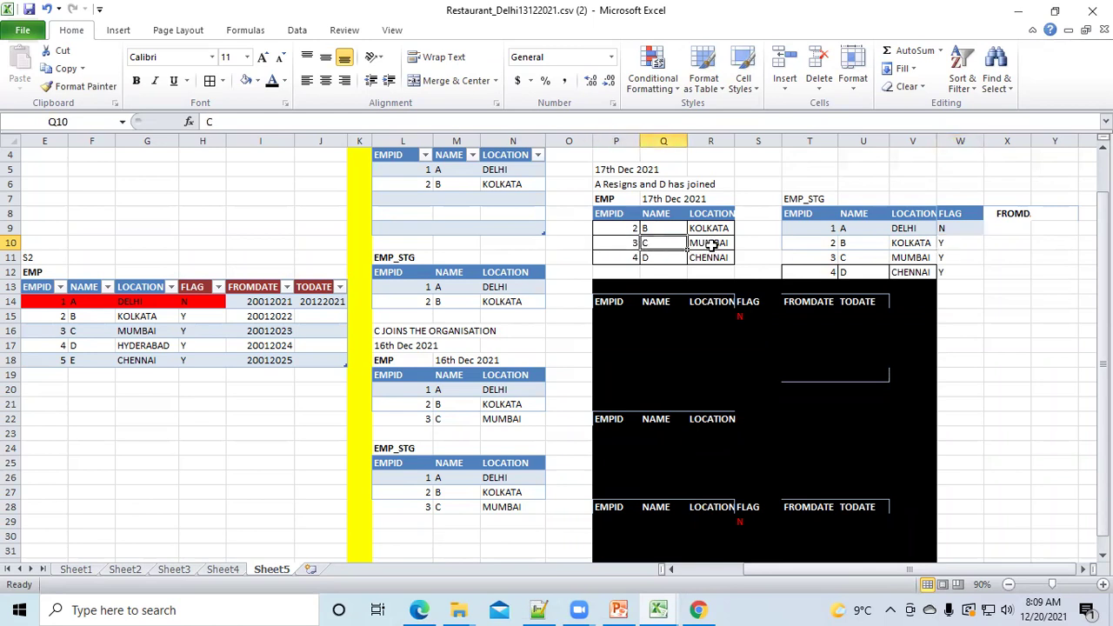
click(719, 243)
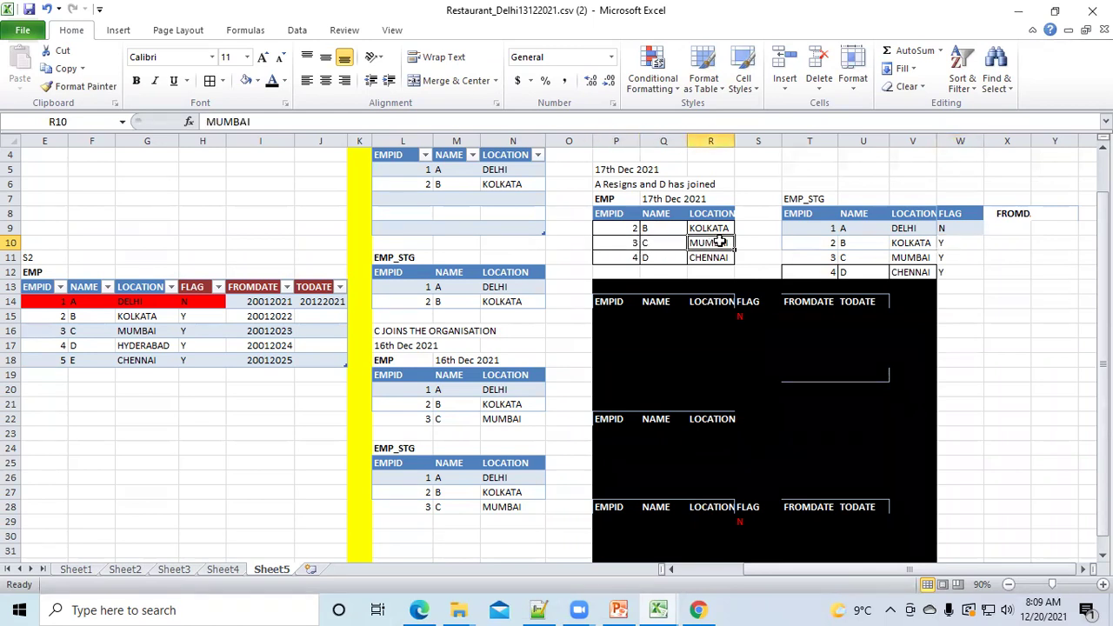
text(BANGALORE)
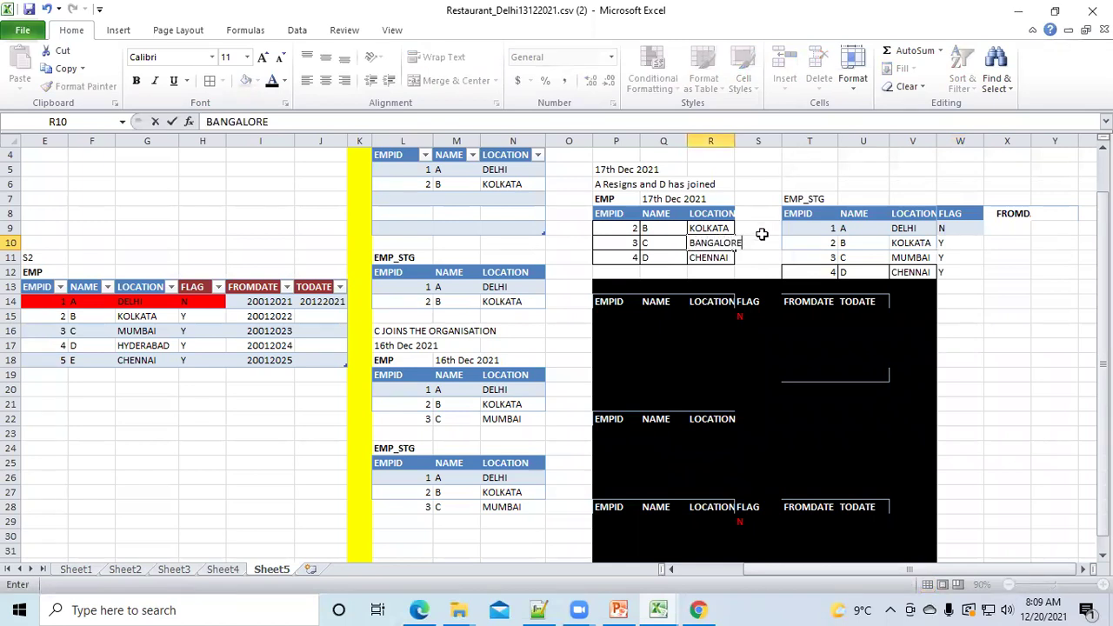
drag(760, 232, 715, 242)
click(711, 243)
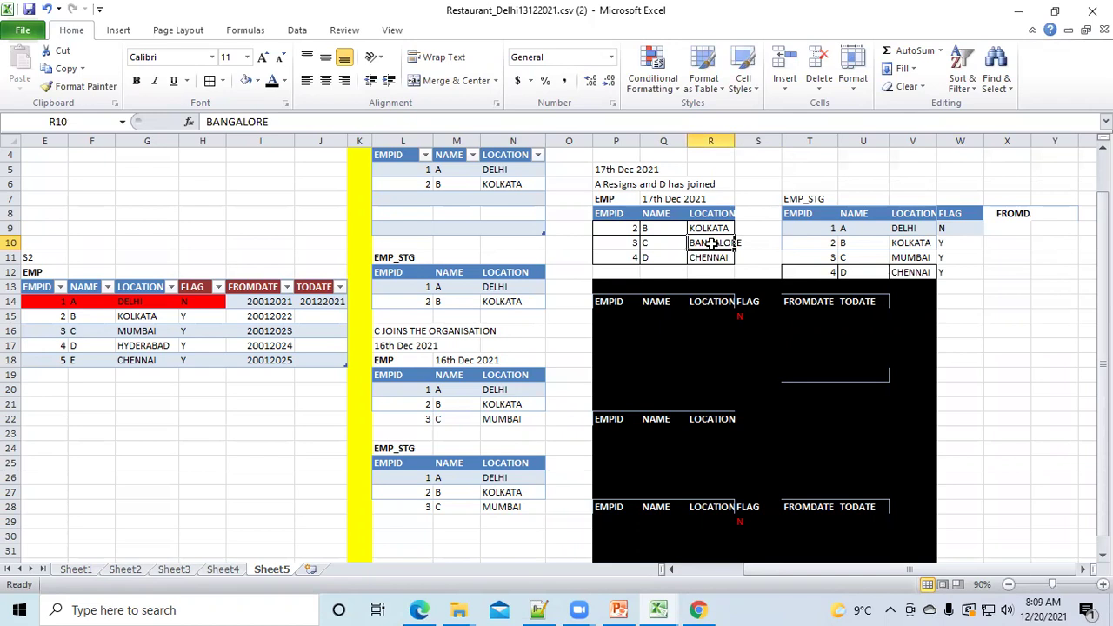
Compare C's record in EMP and EMP_STG, and overwrite its EMP_STG LOCATION with BANGALORE copied from EMP.
click(820, 258)
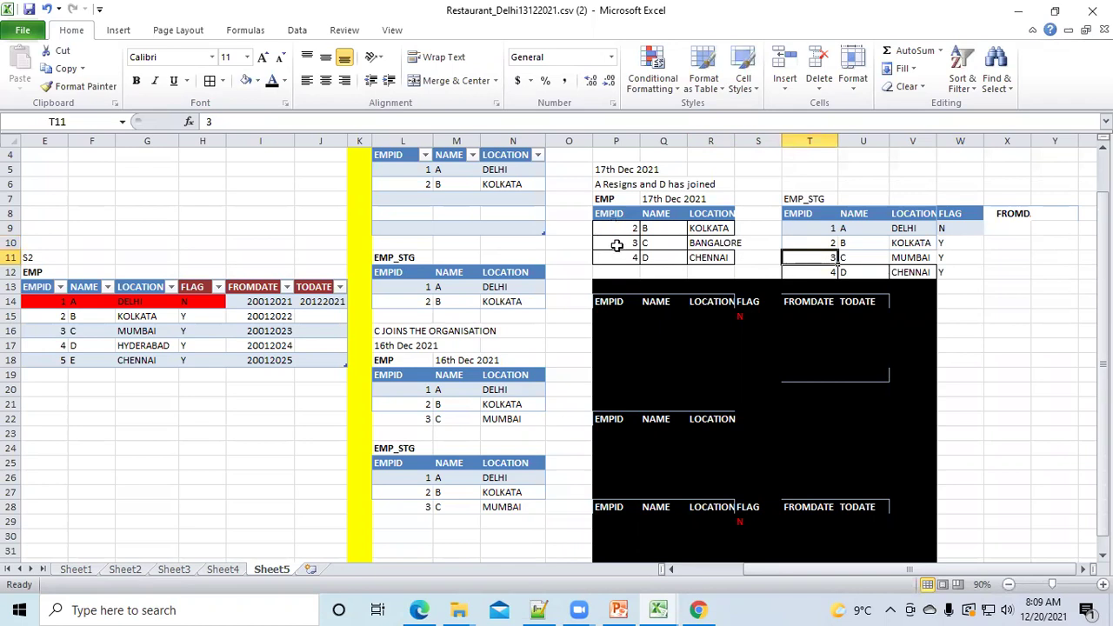
click(617, 243)
click(859, 258)
click(652, 244)
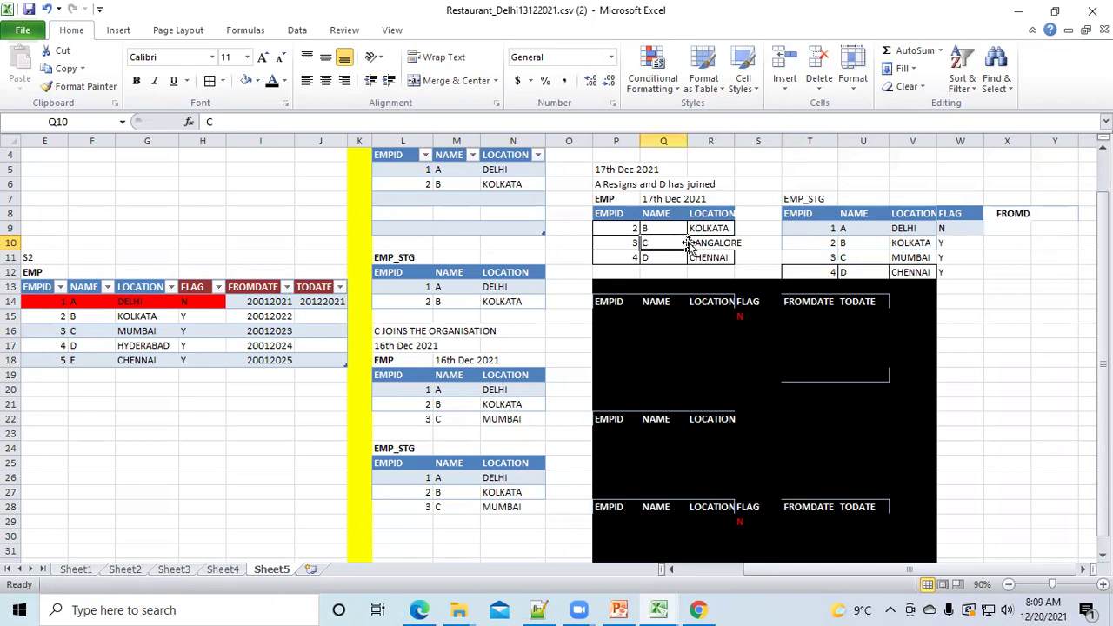
click(910, 257)
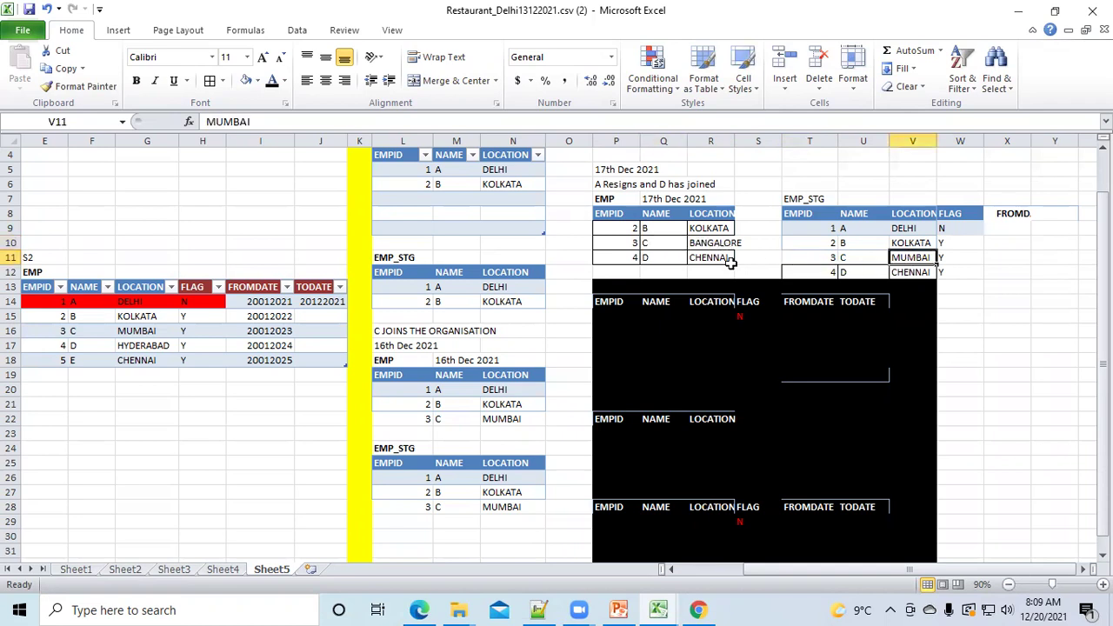
click(700, 244)
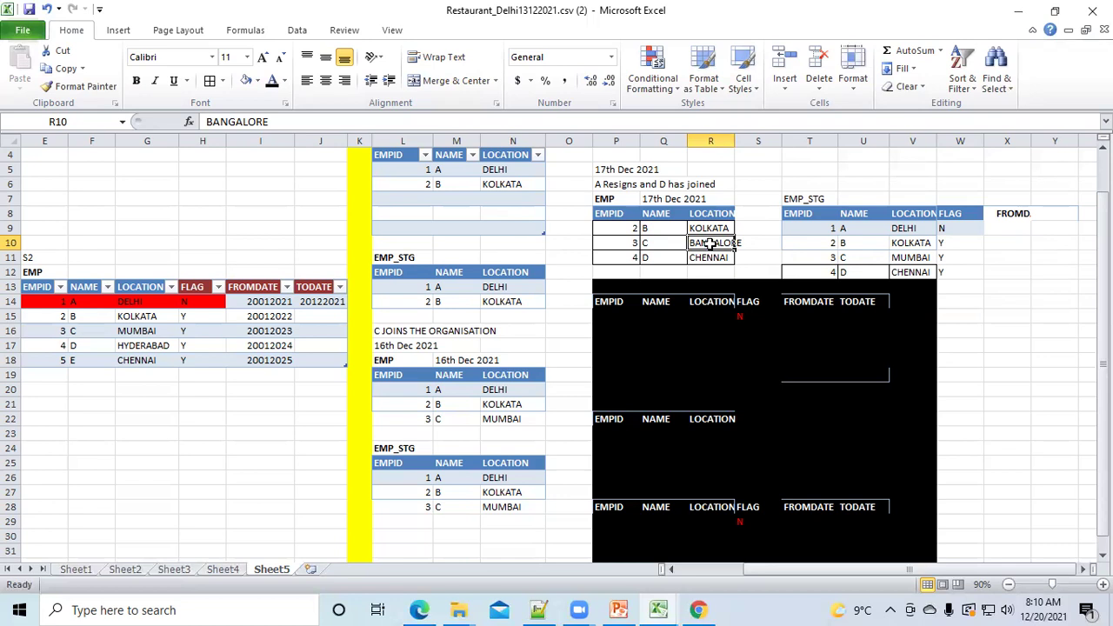
key(ctrl+c)
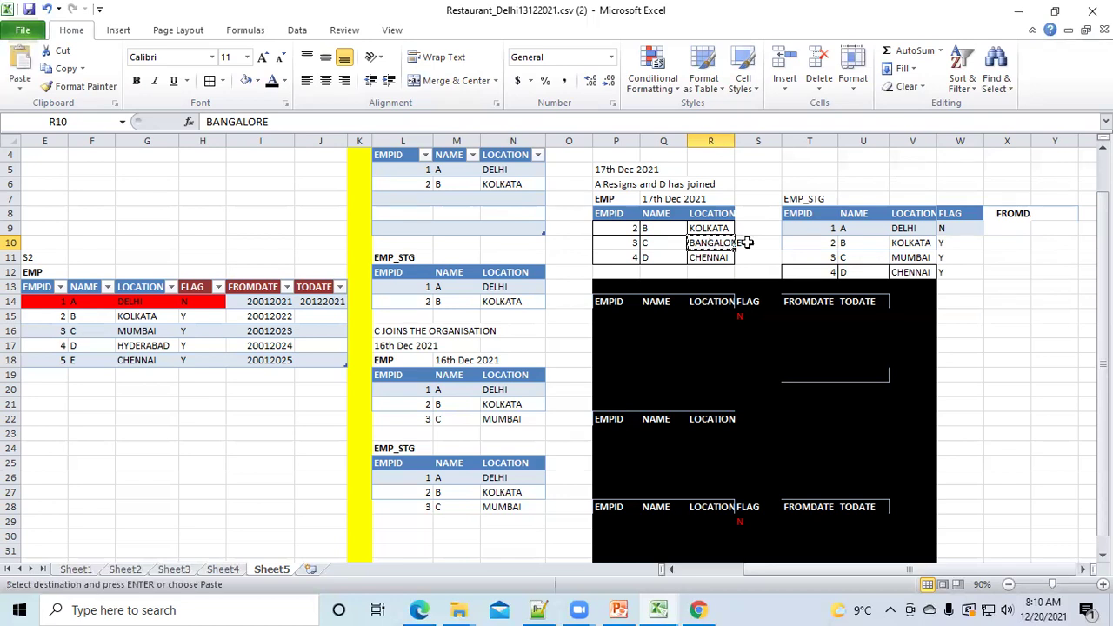
click(902, 257)
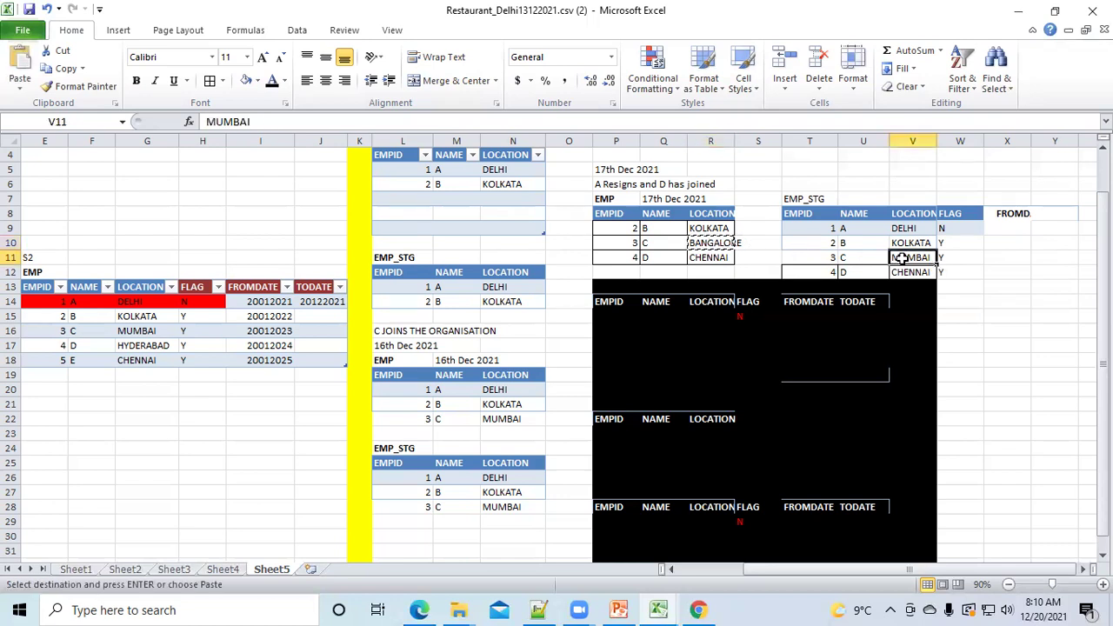
key(ctrl+v)
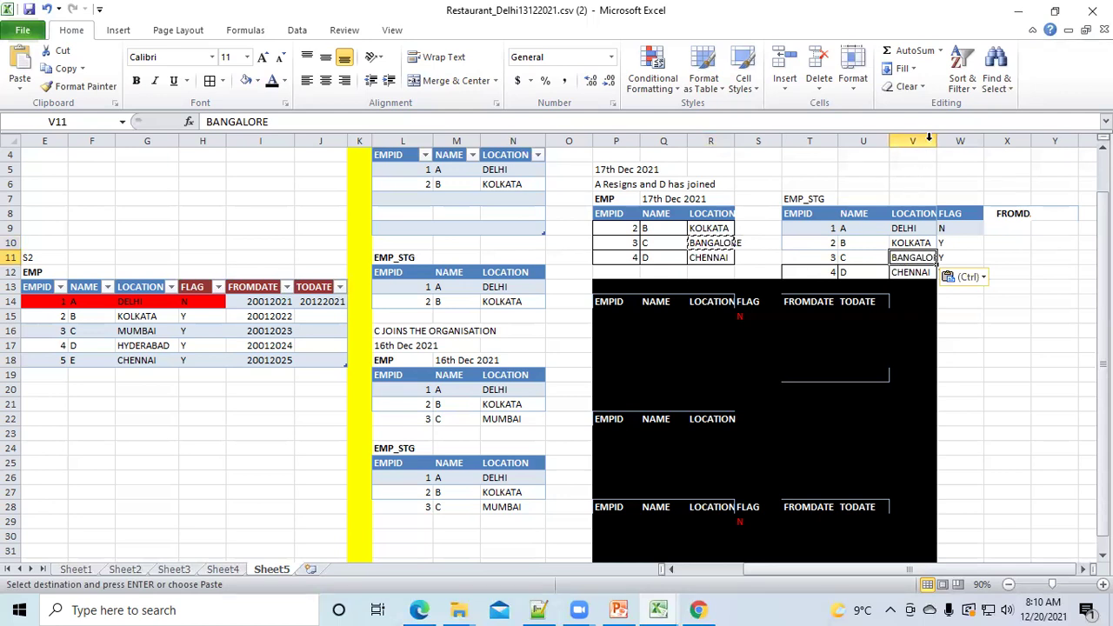
Widen column V so that BANGALORE fits in the EMP_STG LOCATION column.
drag(932, 141, 947, 141)
click(1023, 259)
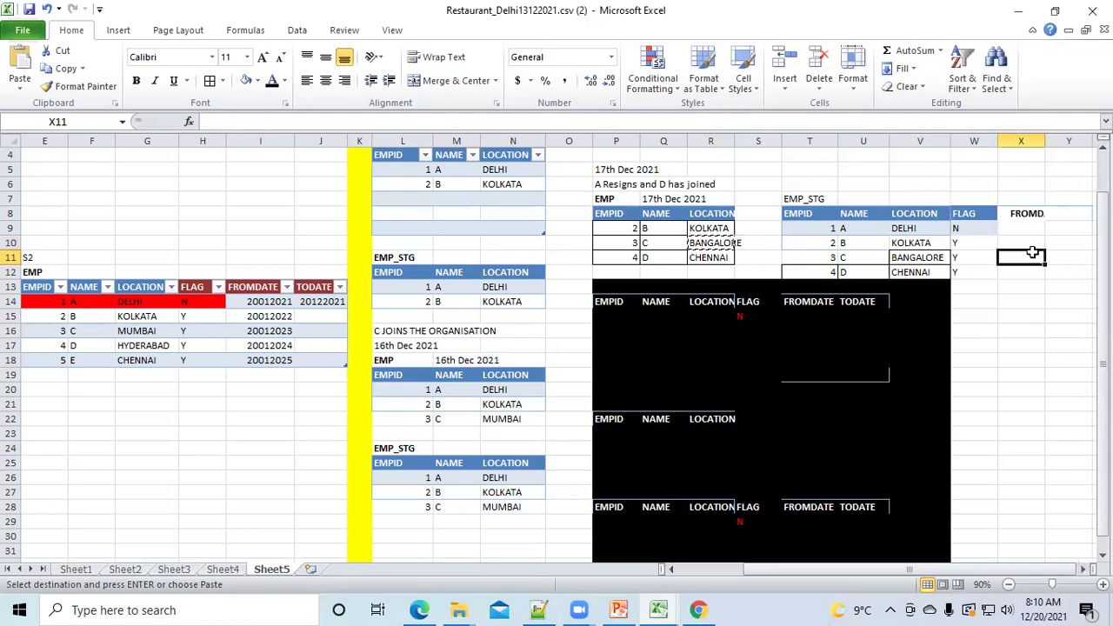
key(Right)
key(Right)
key(Right)
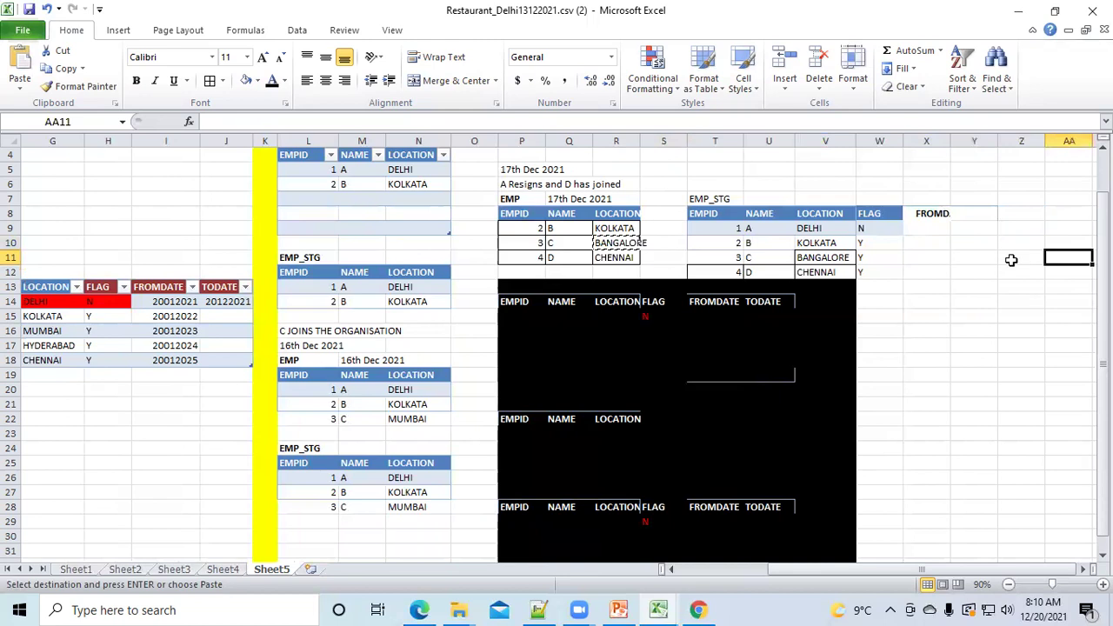
Add an UPDATEDATE header in Z8 of EMP_STG and enter 17TH DEC 2021 for C's record in row 11.
click(1005, 213)
text(UPDATE)
text(DA)
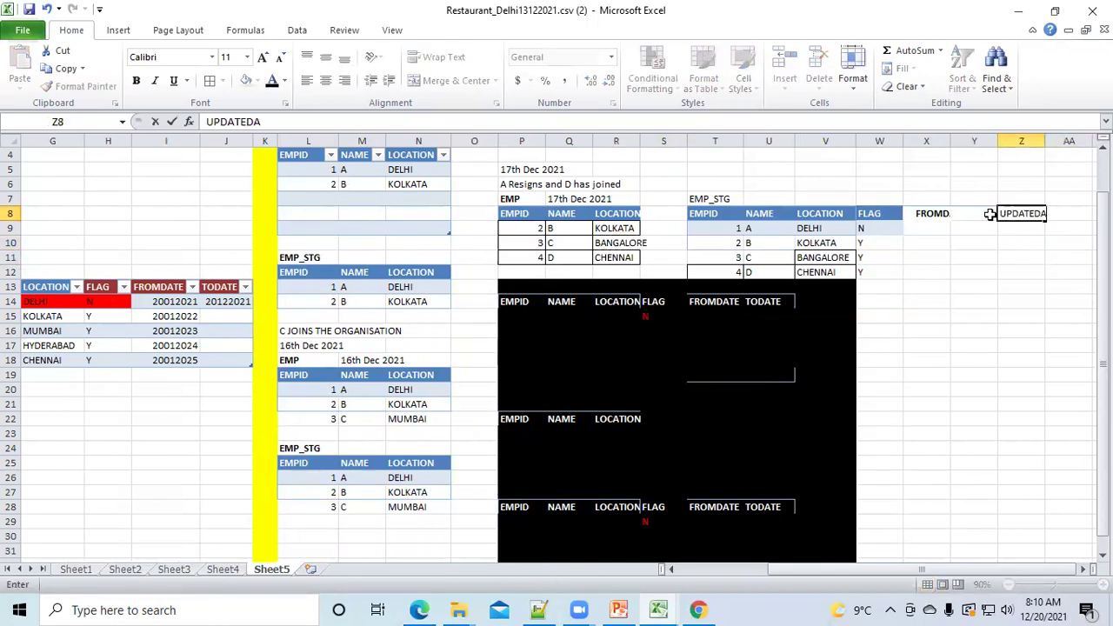
text(TE)
click(1015, 259)
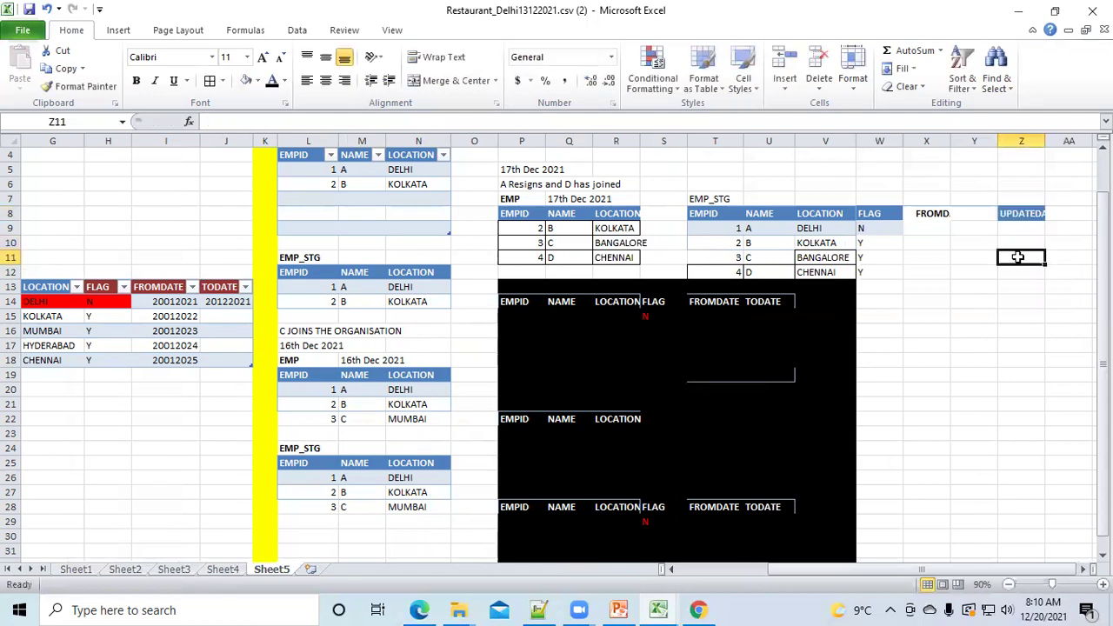
text(17)
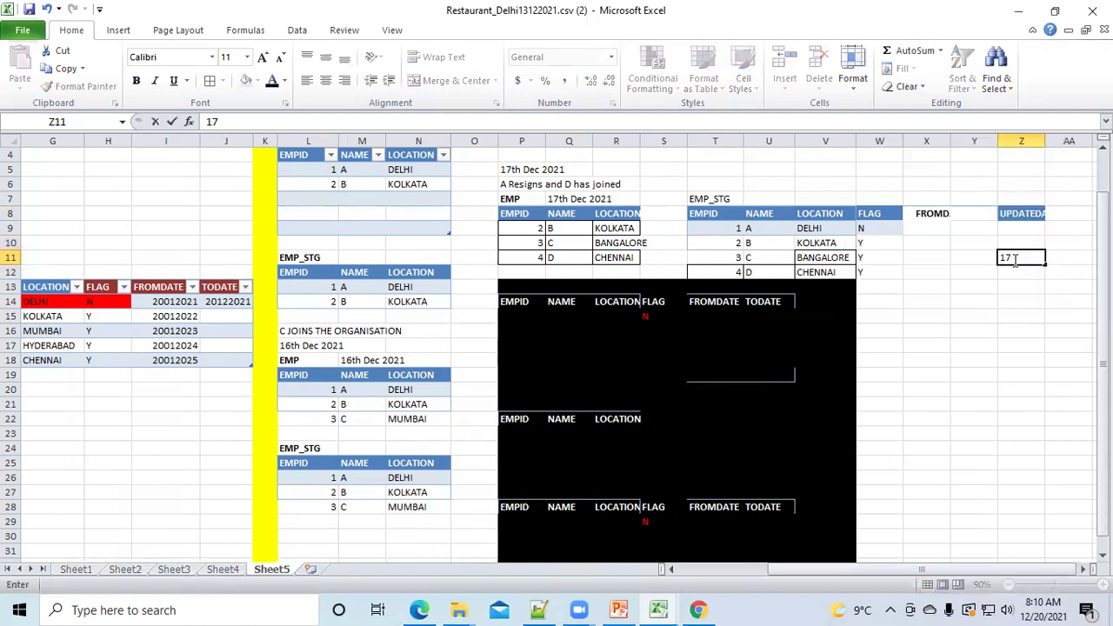
text(TH DEC 2021)
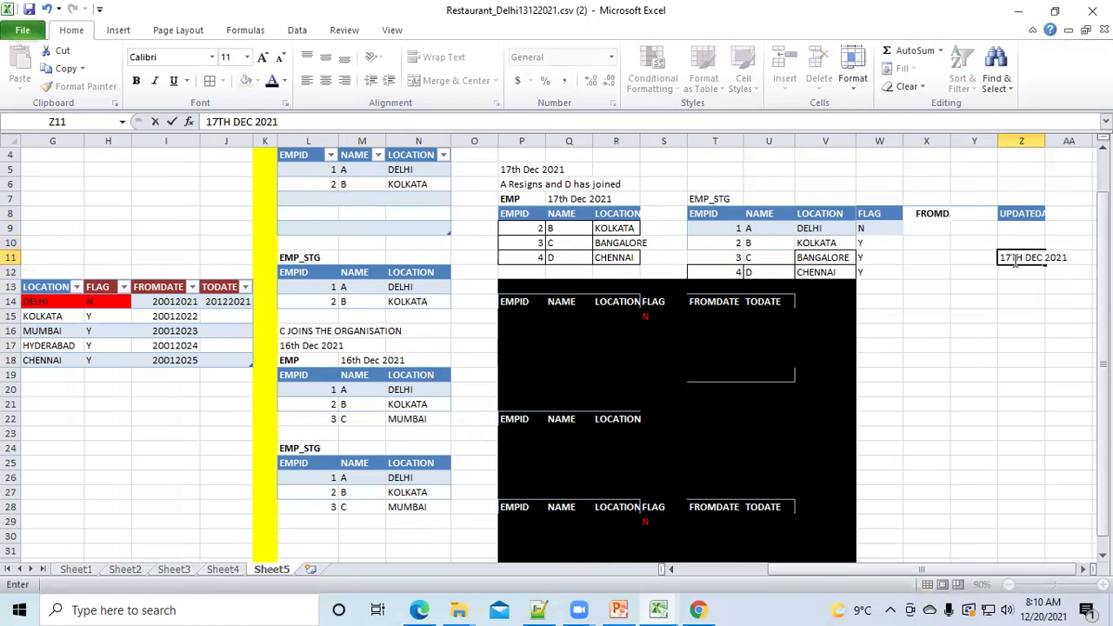
click(973, 318)
click(1009, 261)
drag(704, 259, 844, 260)
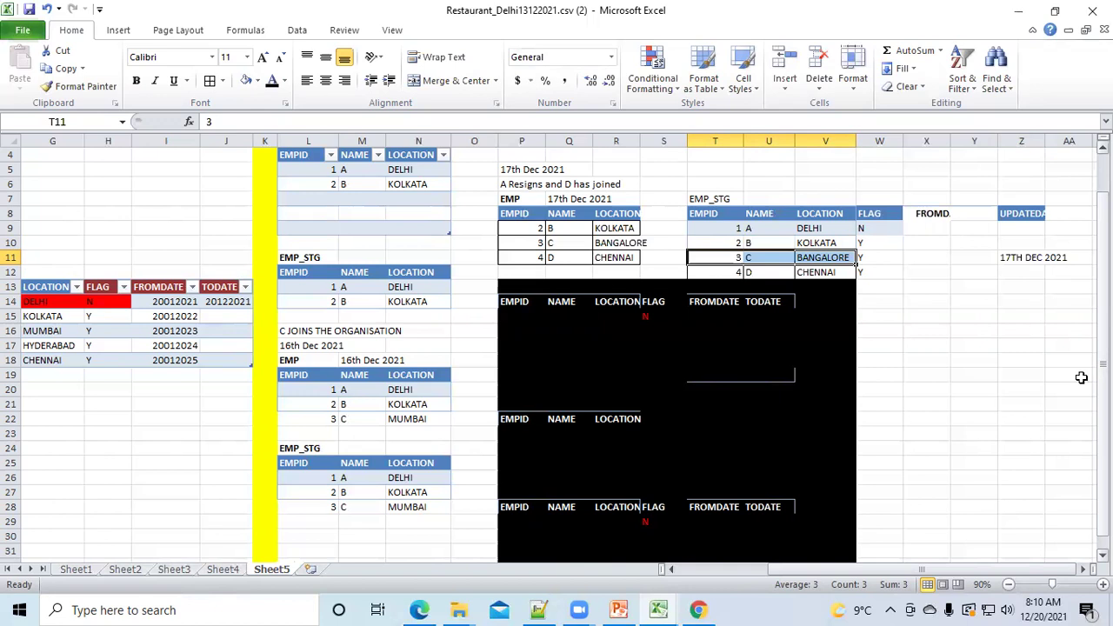
Remove the black fill from the blacked-out example tables in P13:V32.
drag(510, 291, 846, 541)
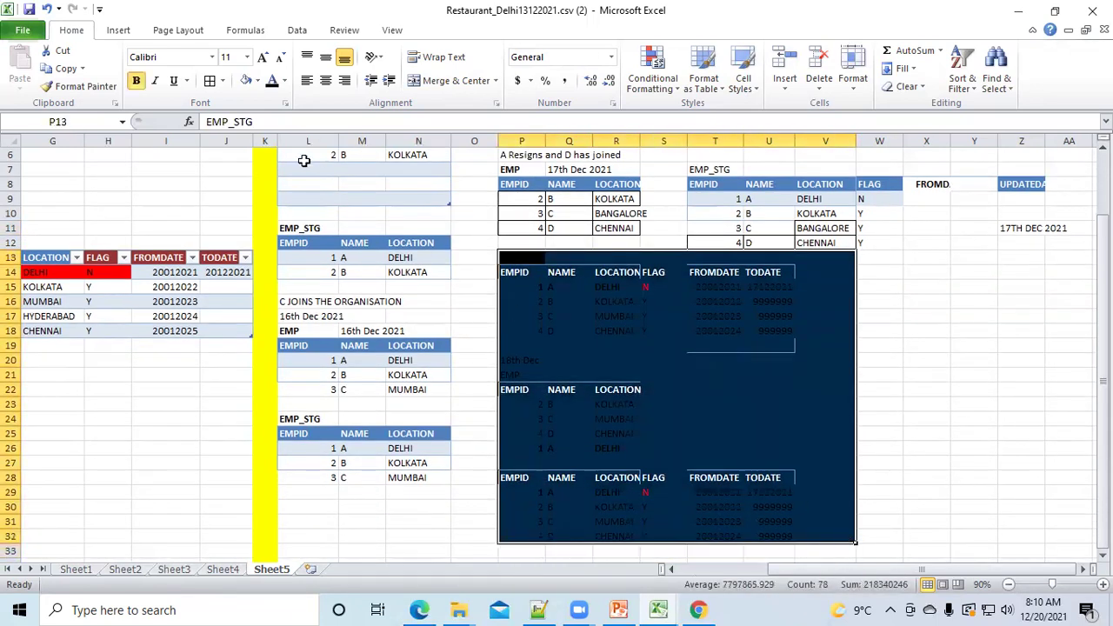
click(257, 80)
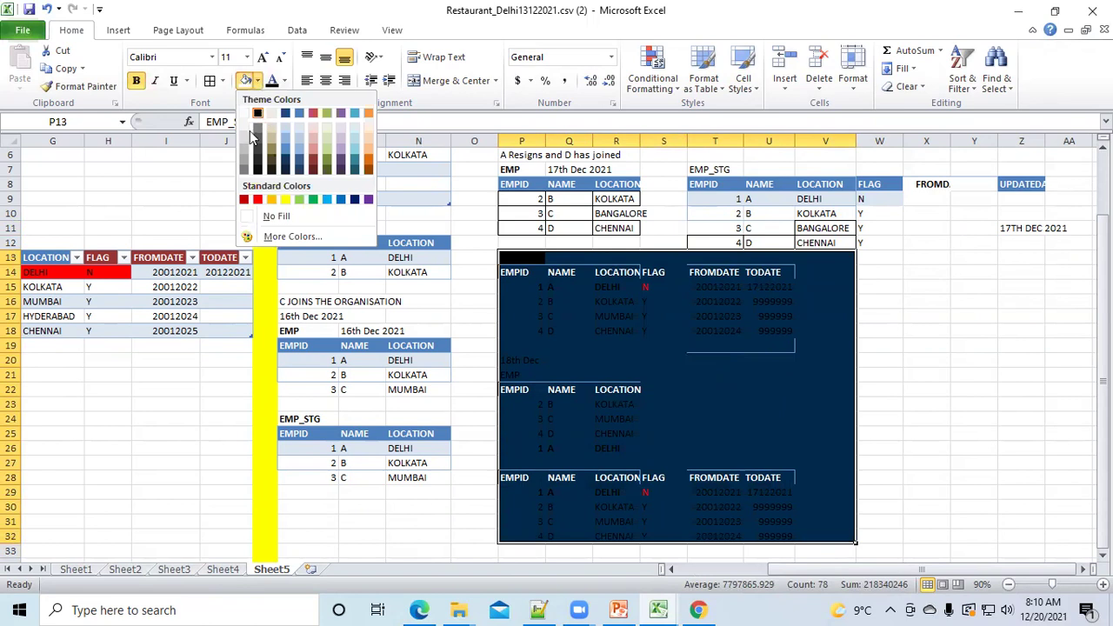
click(261, 215)
click(842, 382)
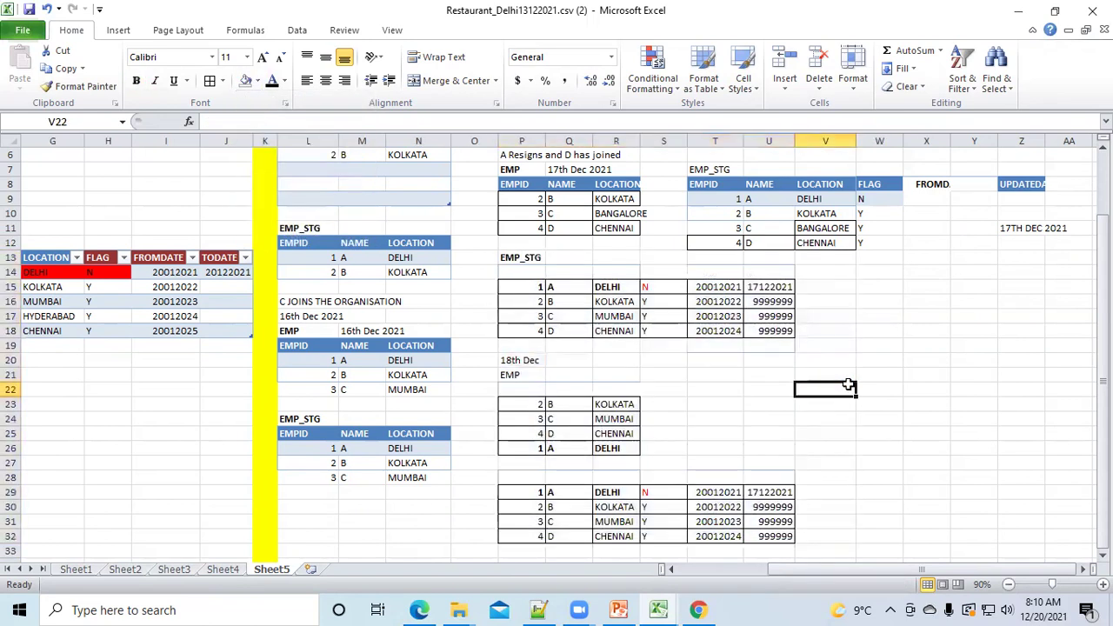
Set the font colour of the table headers in rows 14, 22 and 28 to black.
click(537, 276)
drag(538, 276, 772, 277)
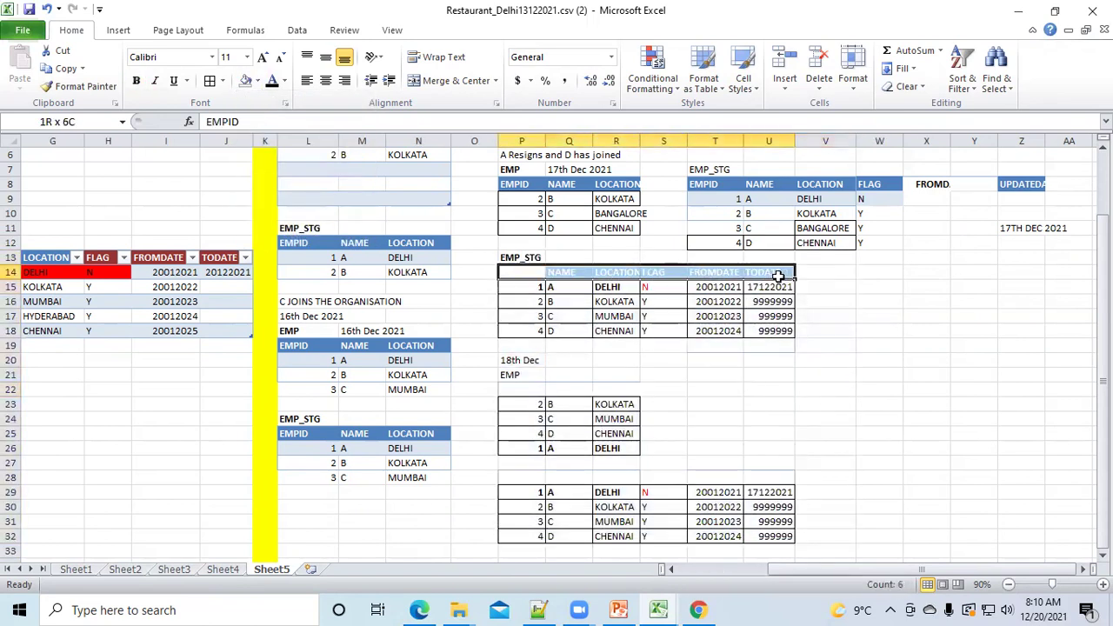
click(272, 80)
click(759, 405)
drag(526, 388, 625, 391)
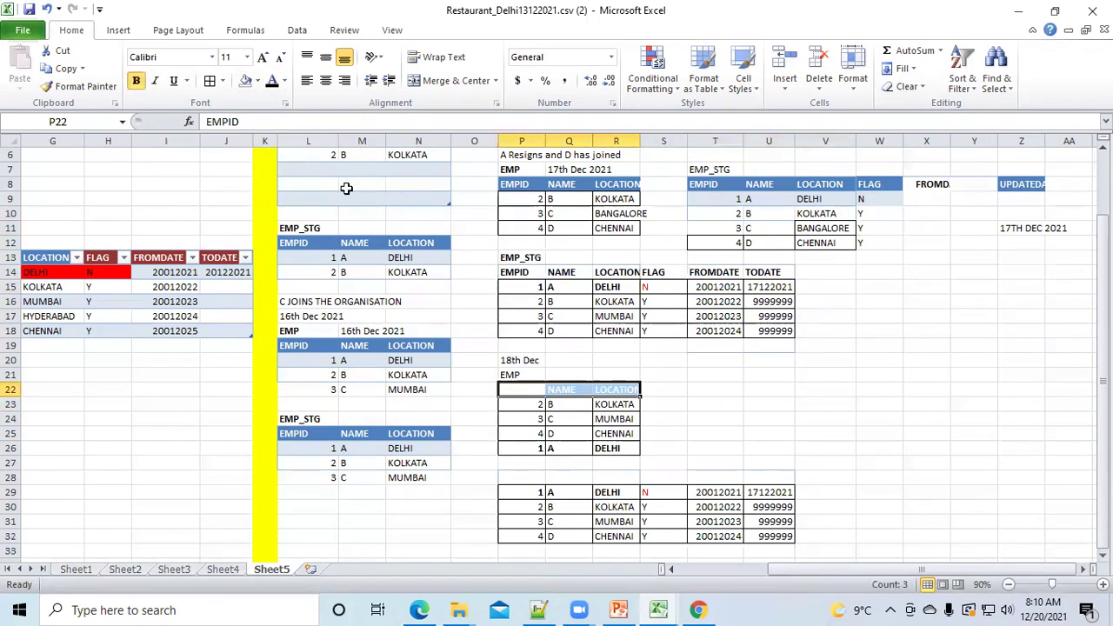
click(272, 80)
drag(526, 476, 785, 477)
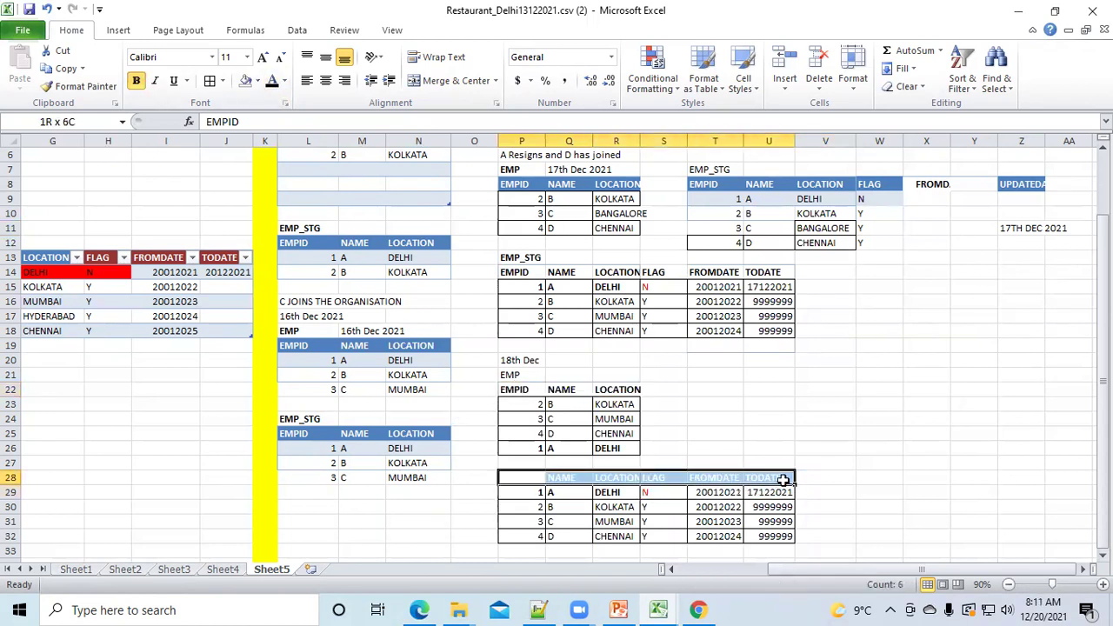
click(273, 80)
click(924, 350)
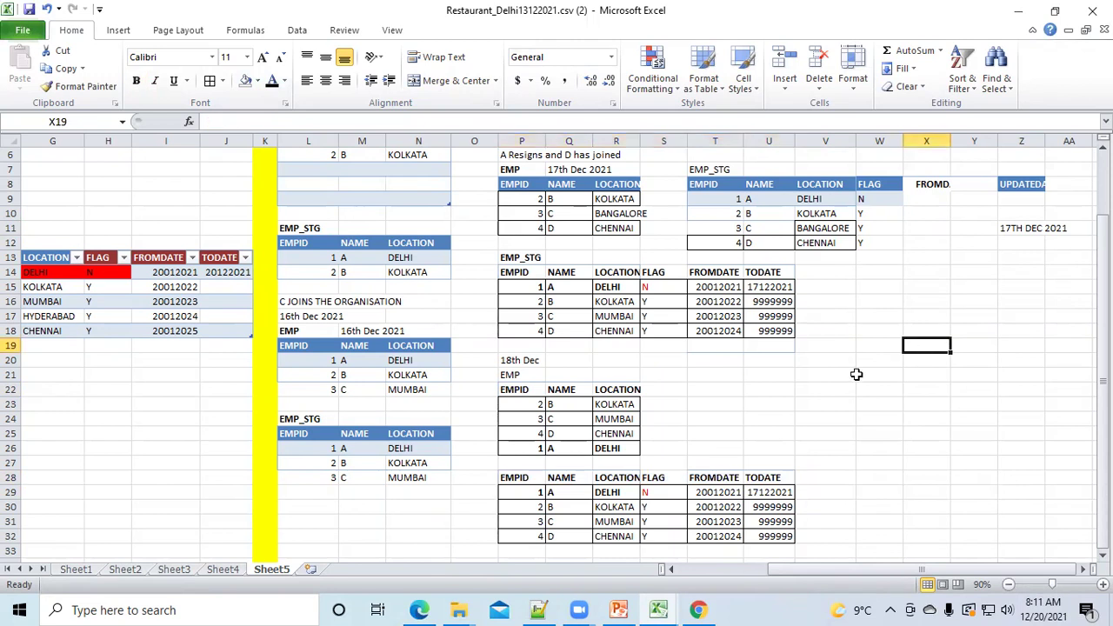
Examine the earlier EMP_STG rows and A's record in the 18th Dec EMP table and in the staging table below it.
drag(511, 287, 751, 326)
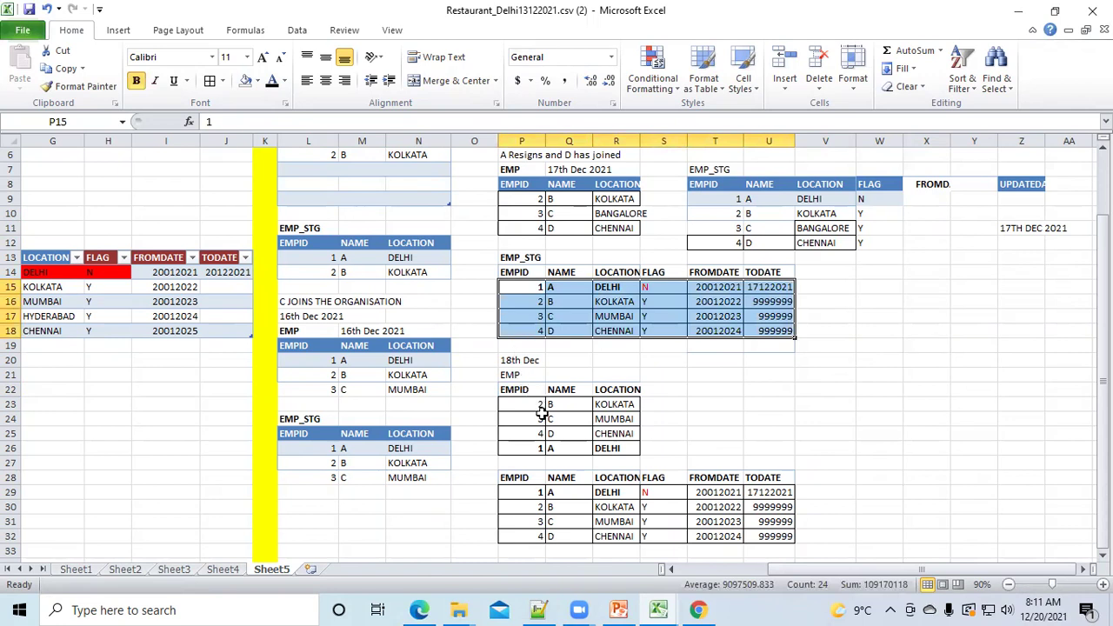
drag(532, 448, 619, 448)
drag(541, 492, 651, 489)
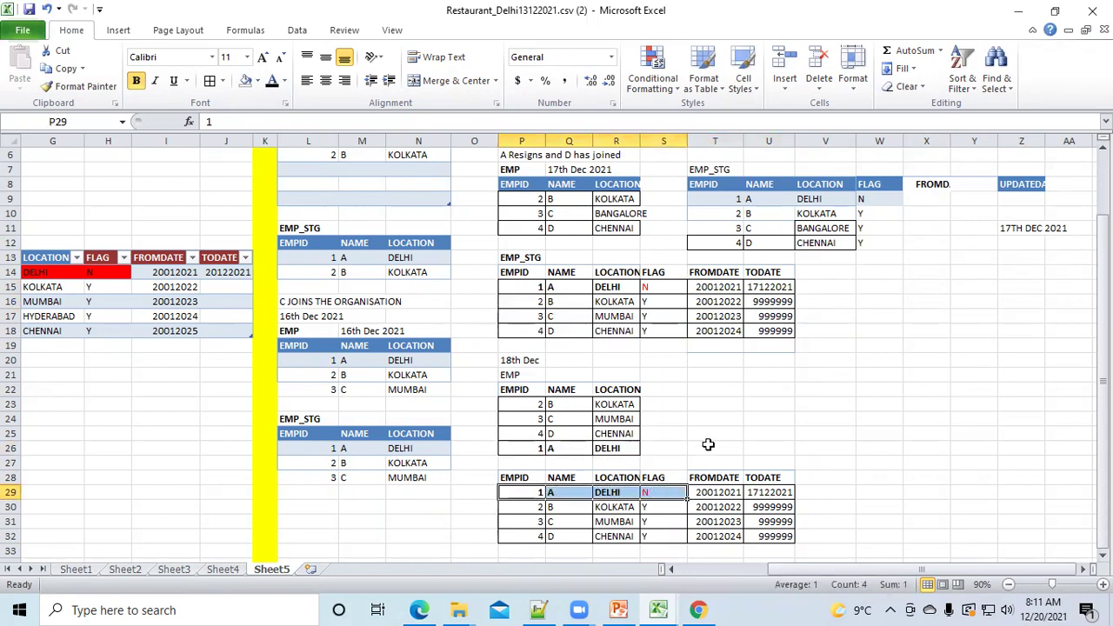
drag(534, 448, 613, 448)
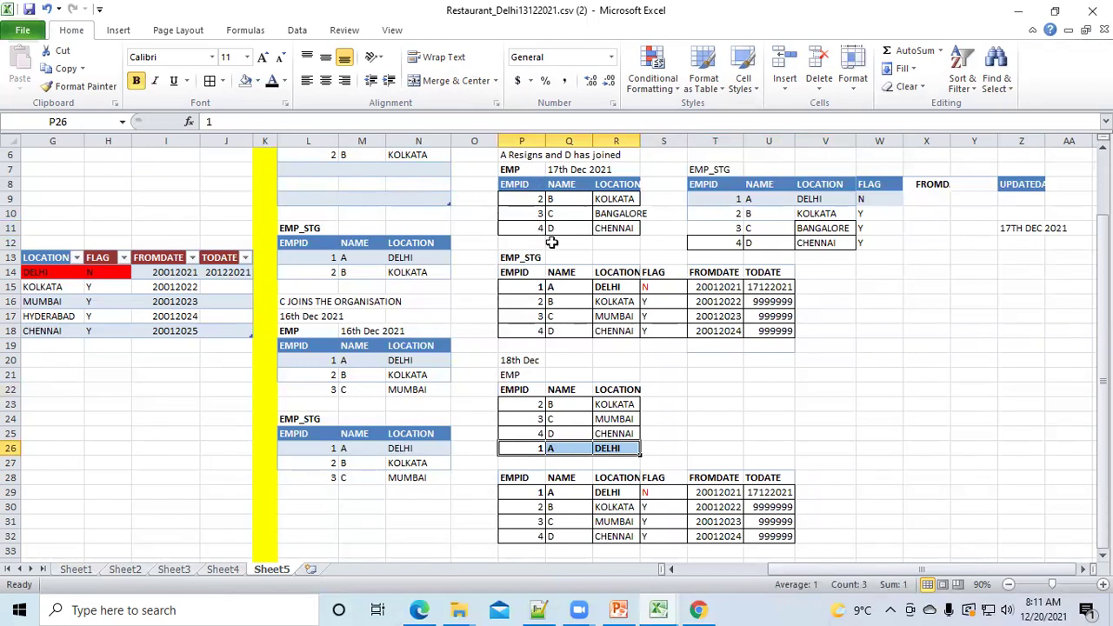
click(567, 448)
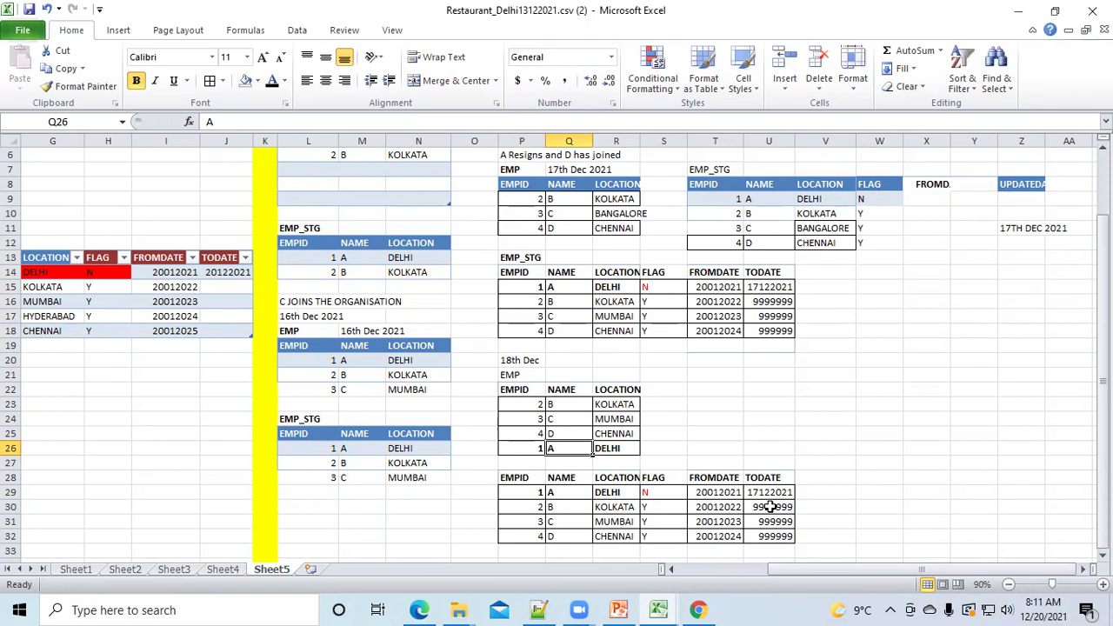
scroll(711, 448, down, 1)
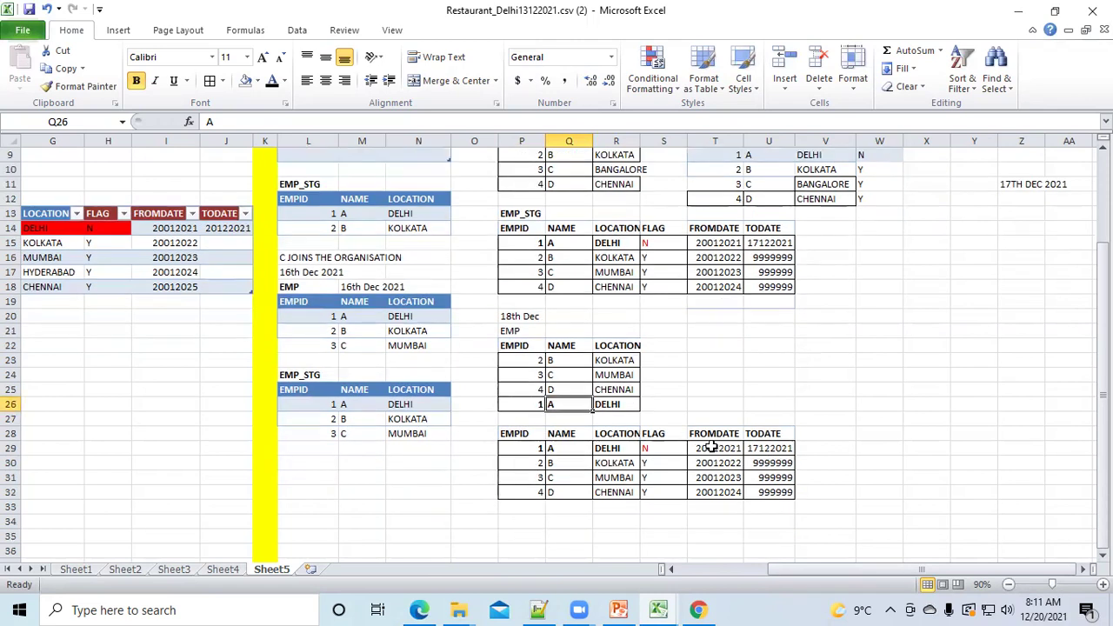
scroll(712, 447, down, 1)
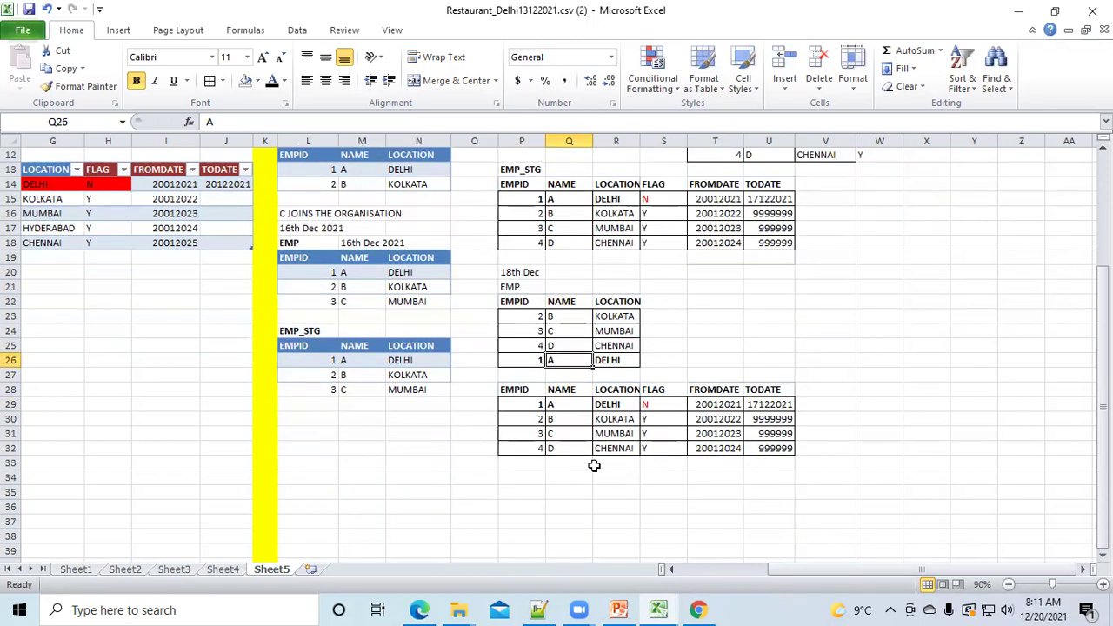
Match A's EMPID between the 18th Dec EMP table and the staging table, and set A's staging FLAG to Y.
click(537, 418)
click(522, 403)
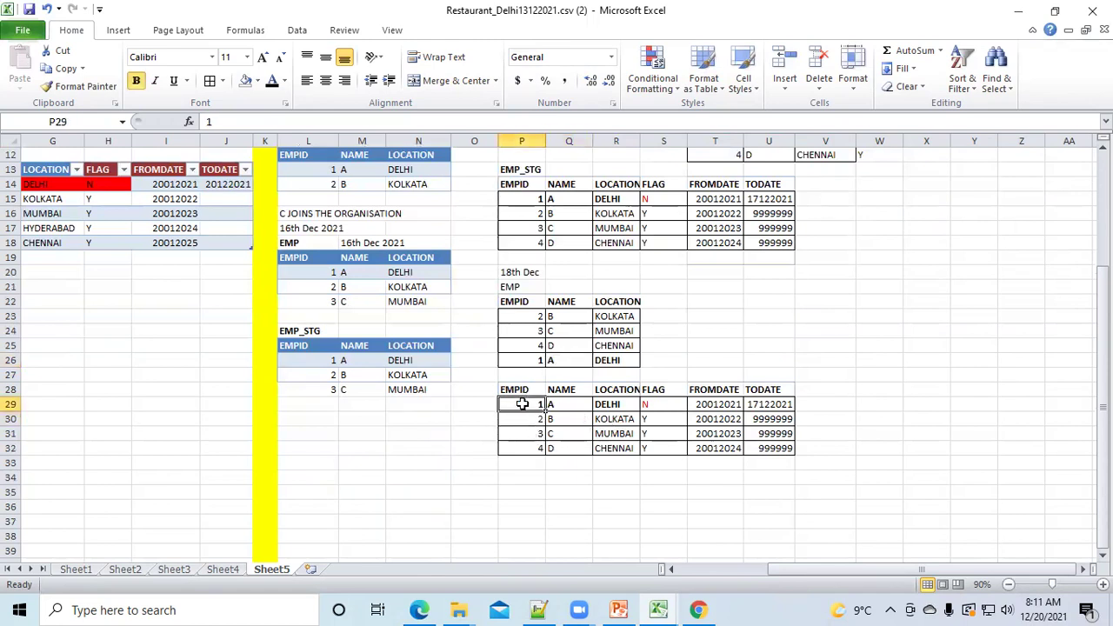
click(514, 360)
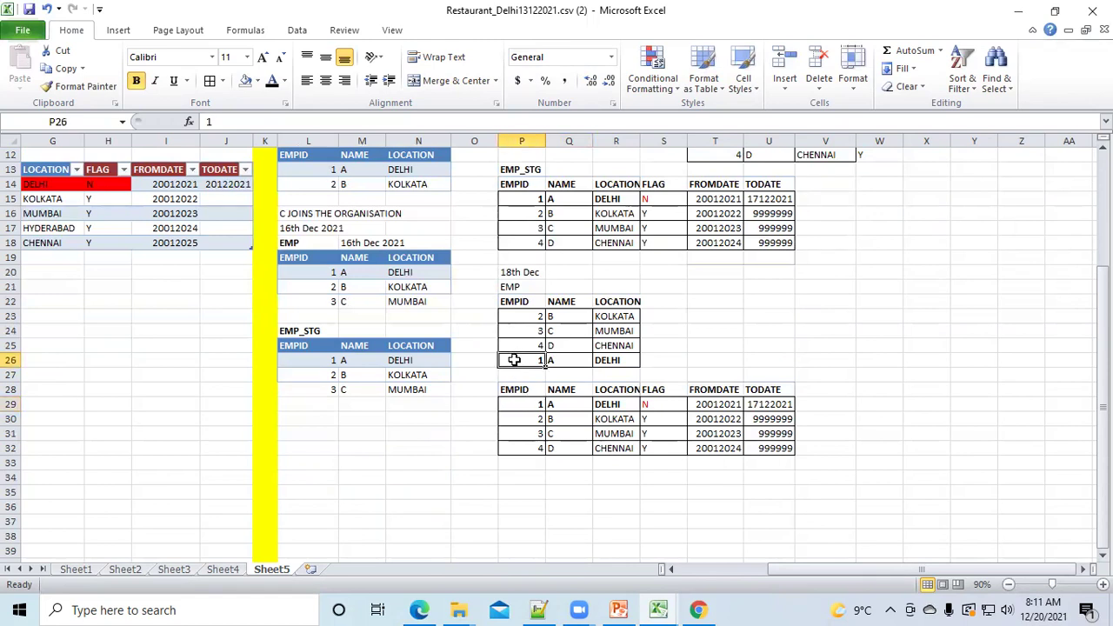
click(526, 404)
click(519, 359)
click(524, 404)
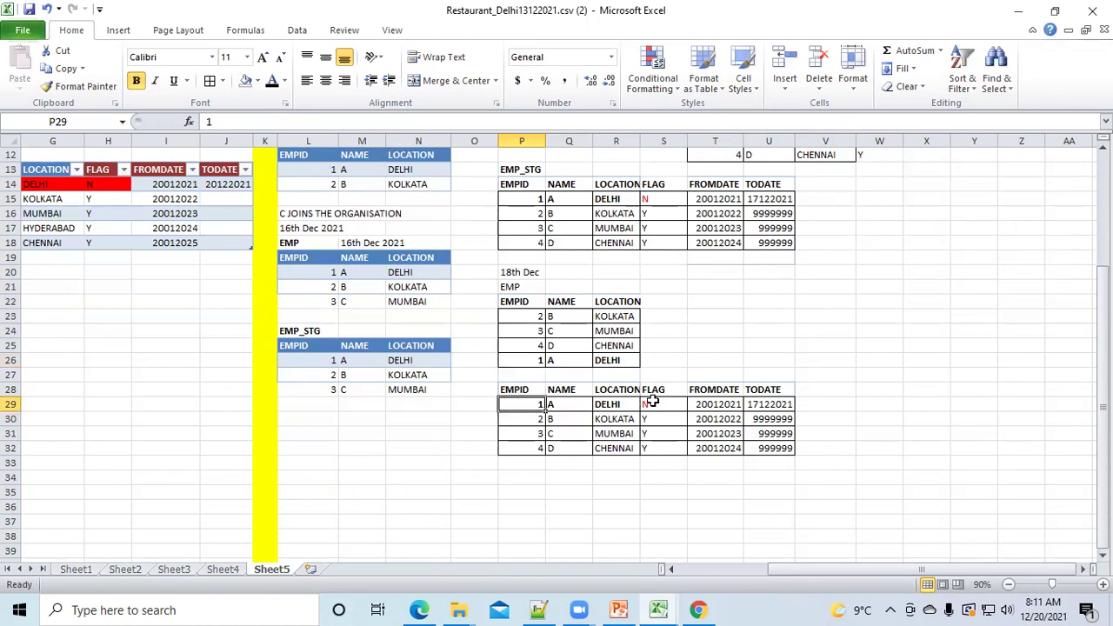
click(650, 405)
text(Y)
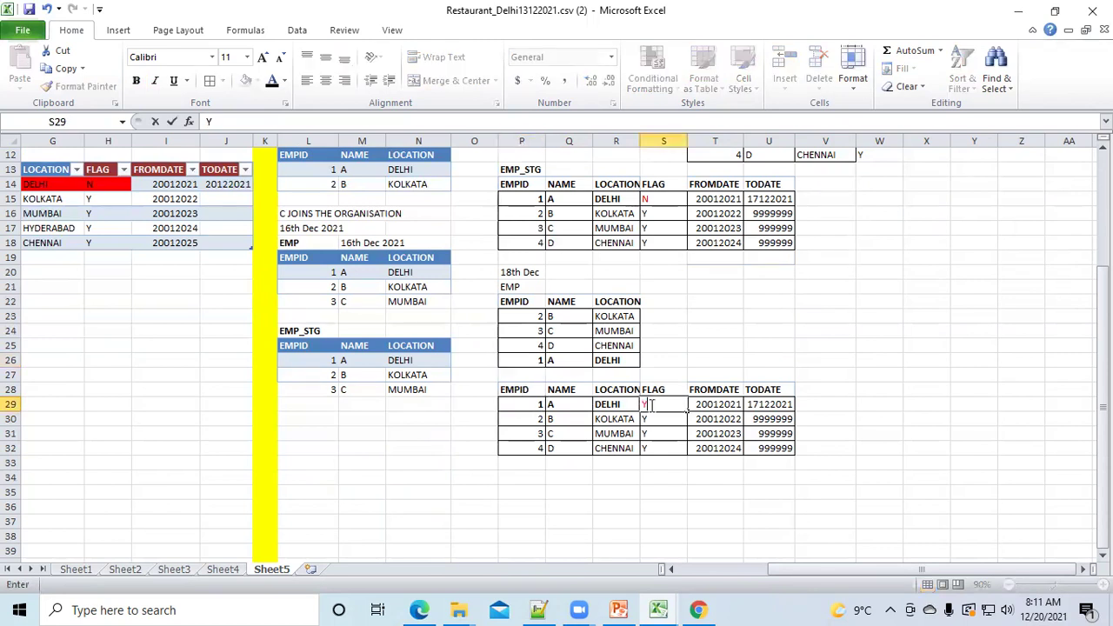
Add an UPDATEDATE header in V28 and enter 18TH DEC 2021 for A's record in row 29.
click(811, 392)
text(UPDATEDAT)
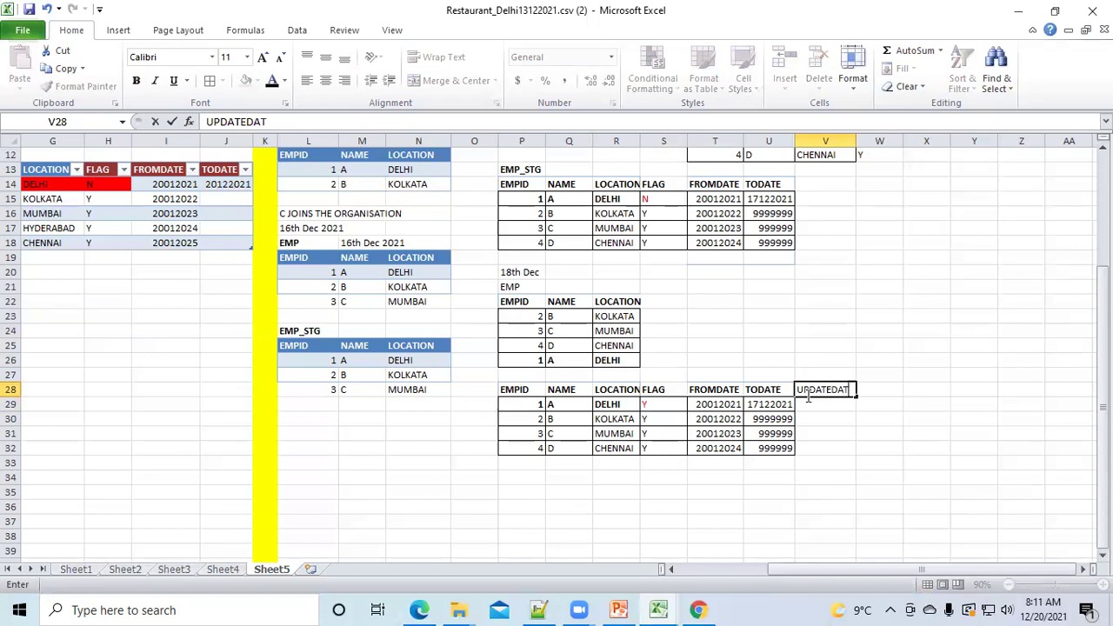
text(E)
click(836, 447)
click(817, 406)
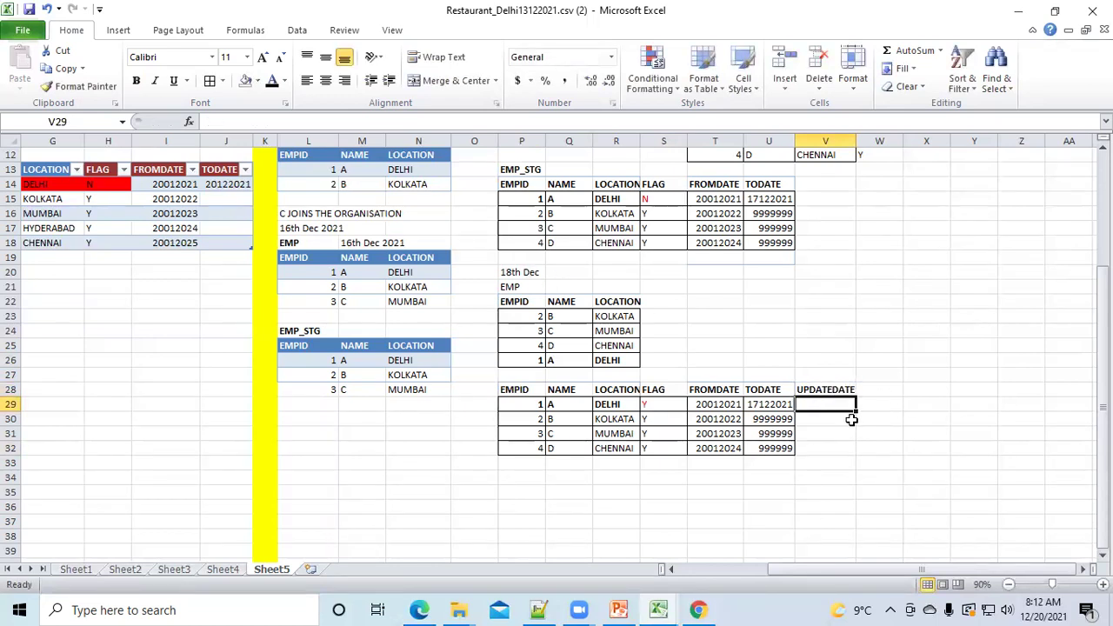
text(18TH D)
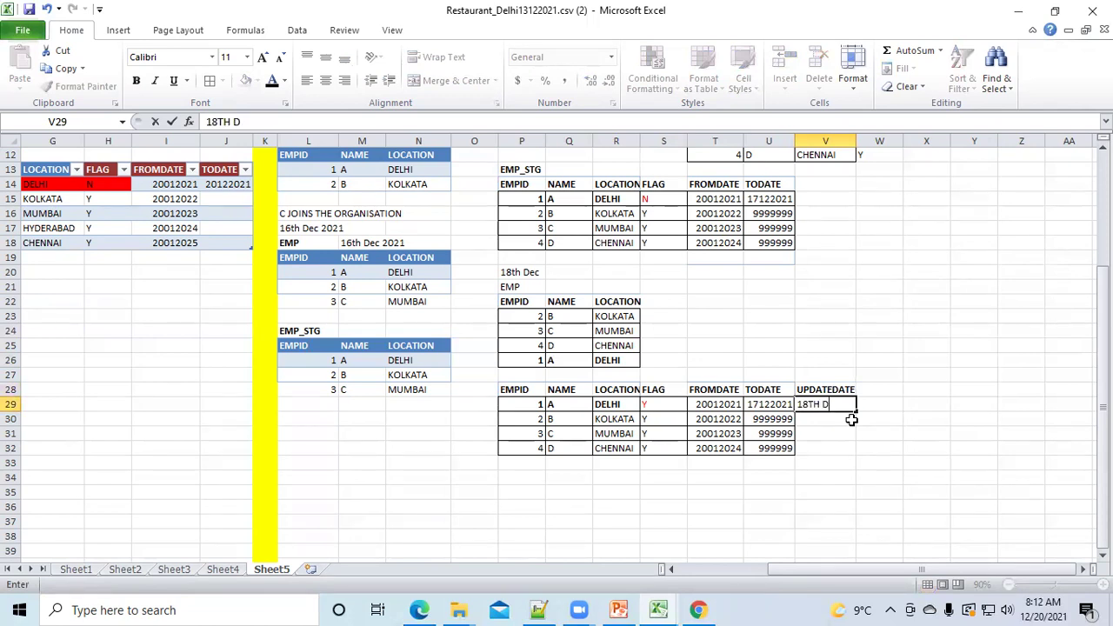
text(EC 2021)
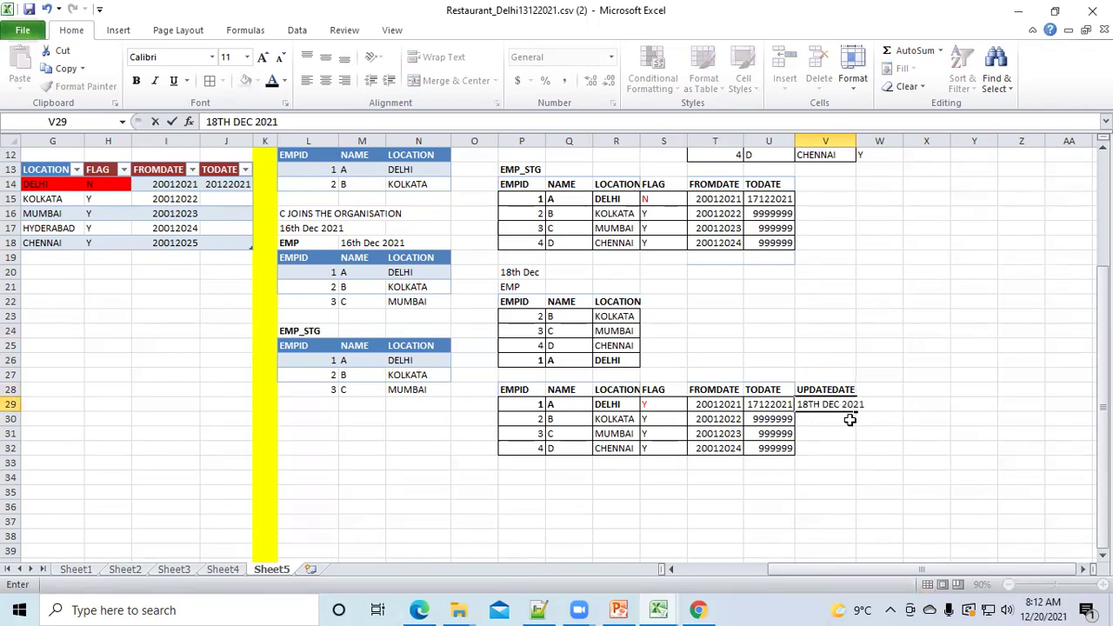
click(833, 434)
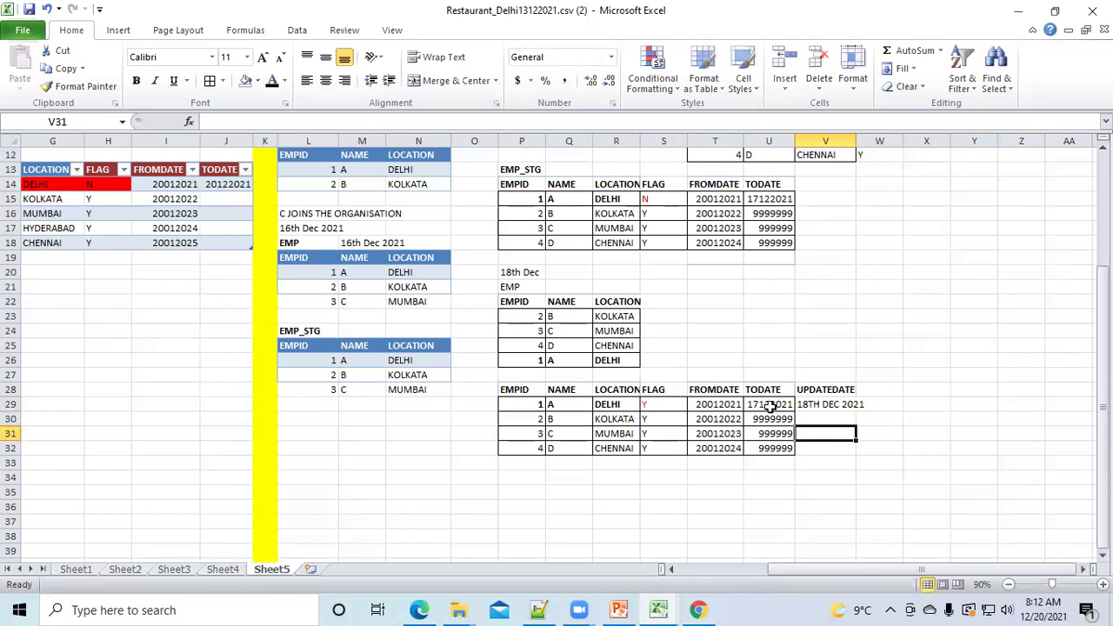
Review A's record in row 29, and clear the TODATE values of B, C and D in U30:U32.
click(770, 407)
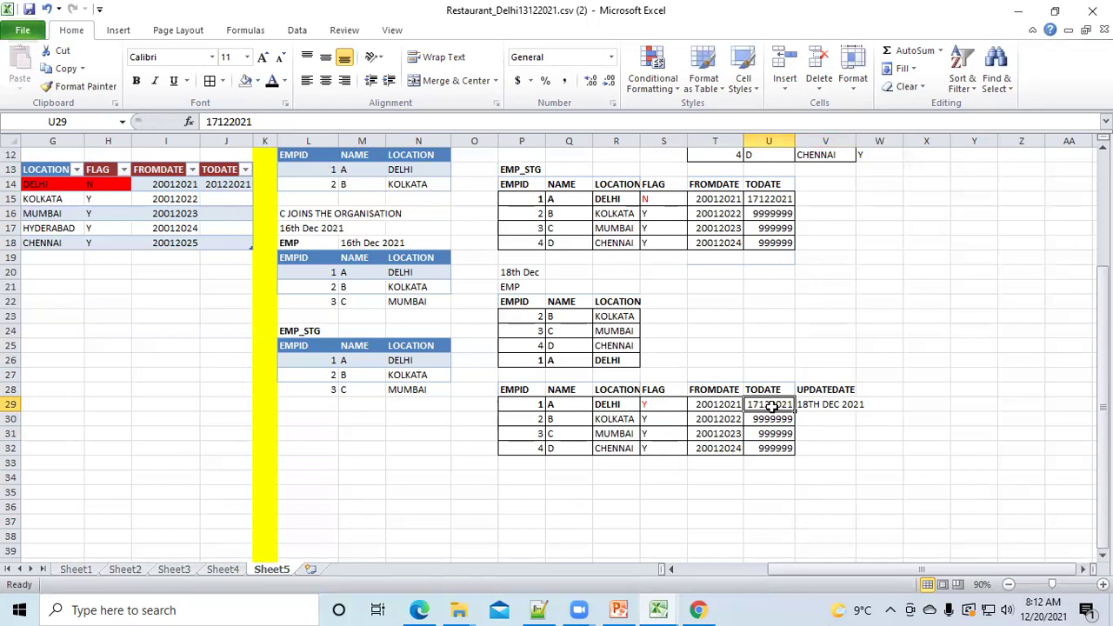
click(659, 406)
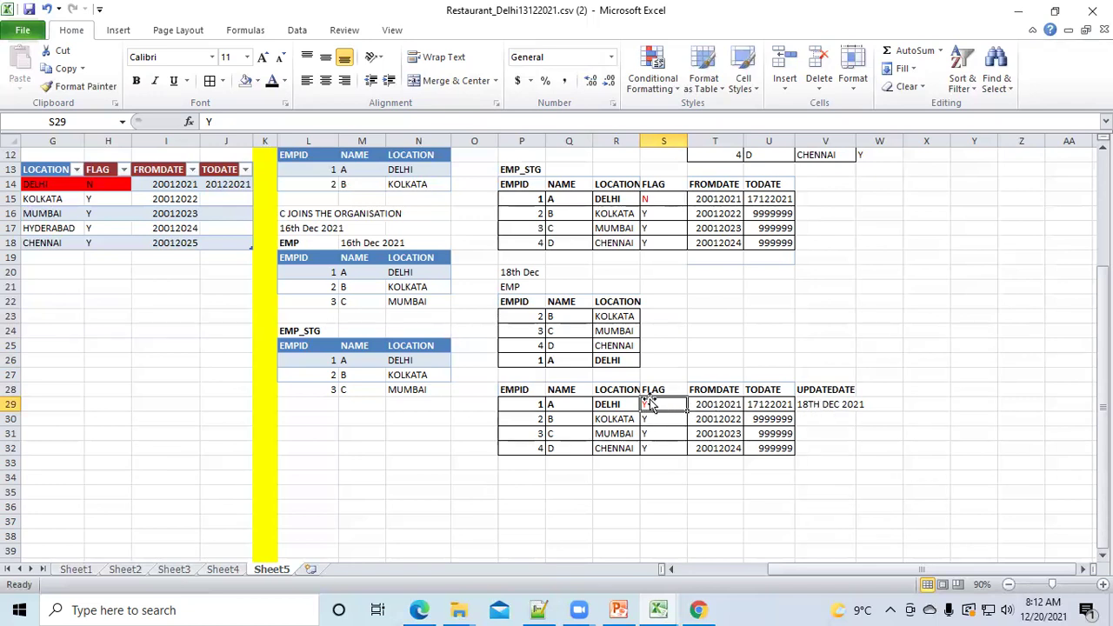
click(626, 476)
drag(514, 404, 824, 405)
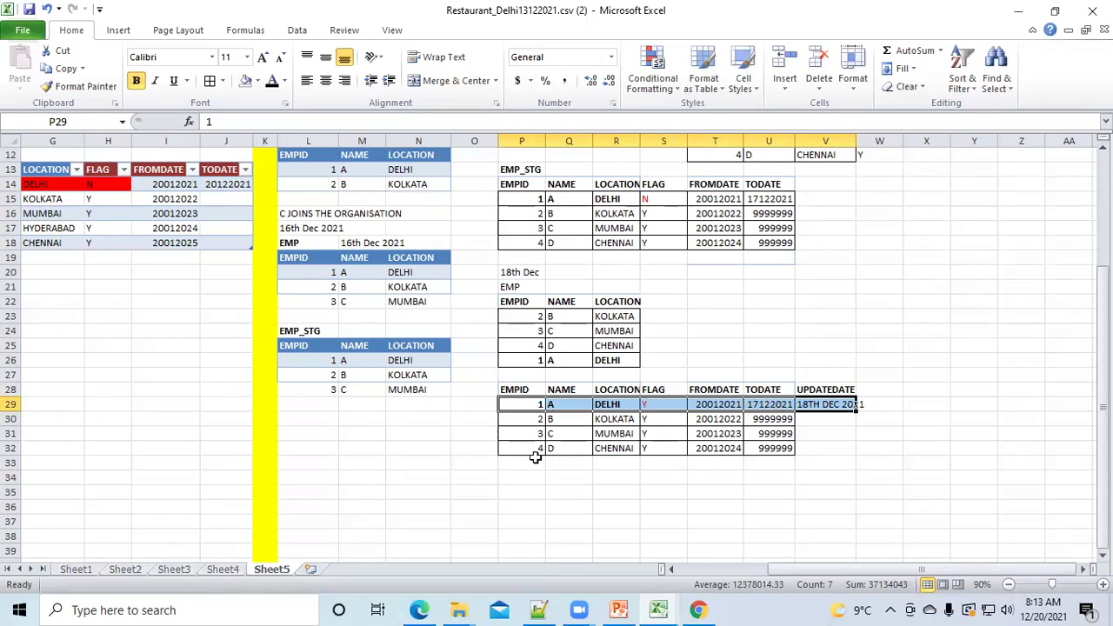
click(531, 425)
drag(530, 426, 652, 448)
drag(762, 419, 770, 447)
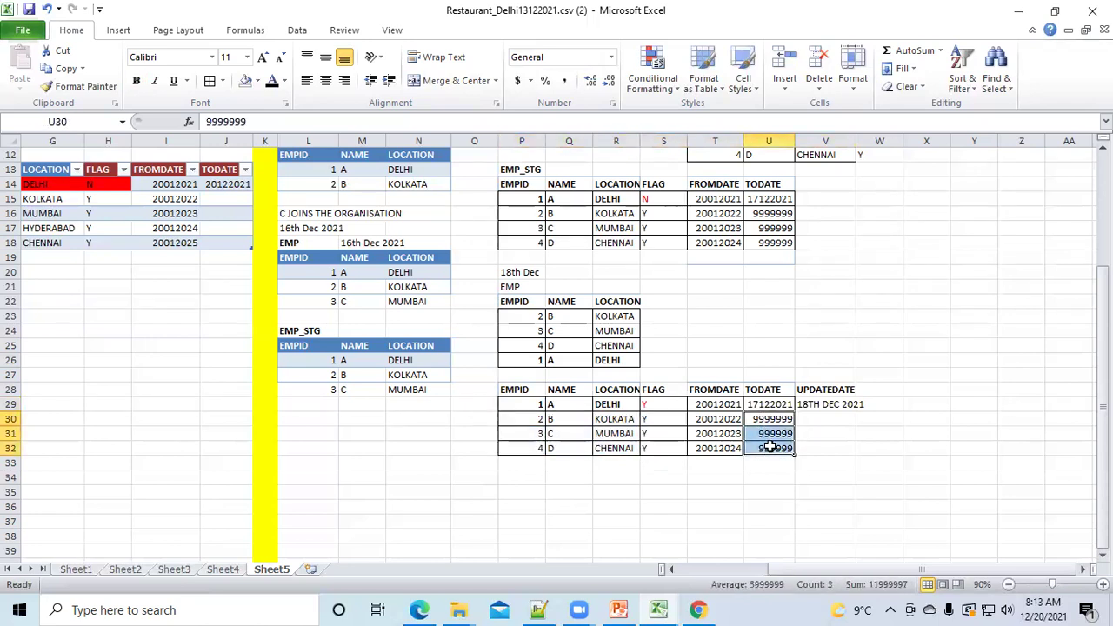
key(Delete)
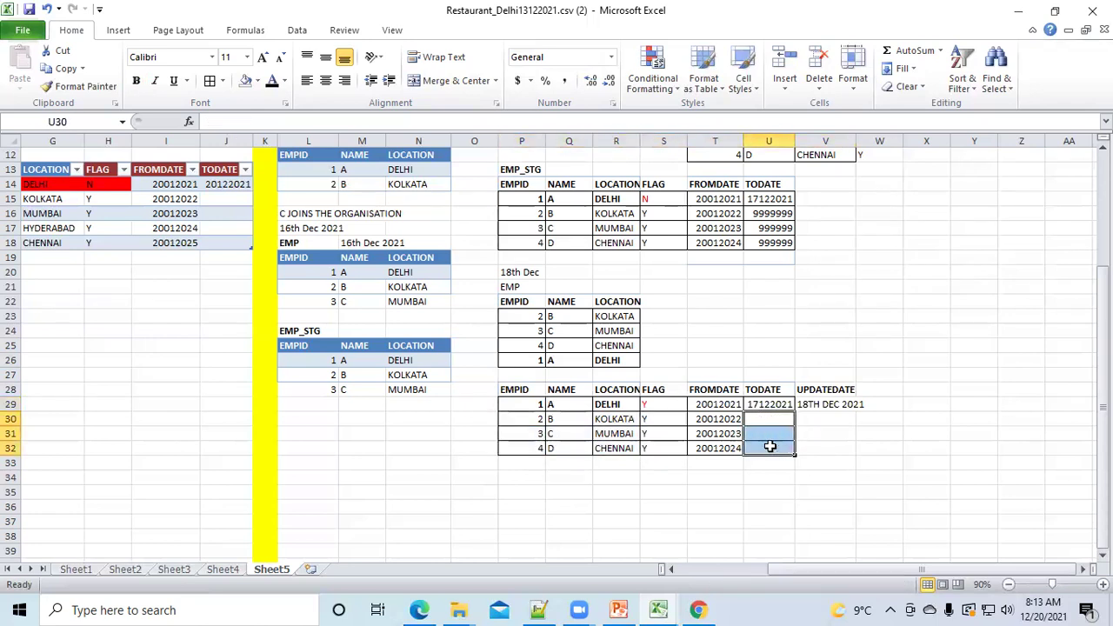
Compare the FLAG, TODATE and UPDATEDATE cells of A's record with the FLAG and TODATE cells of the records below.
click(770, 447)
drag(760, 416, 760, 443)
click(626, 403)
click(656, 404)
click(781, 405)
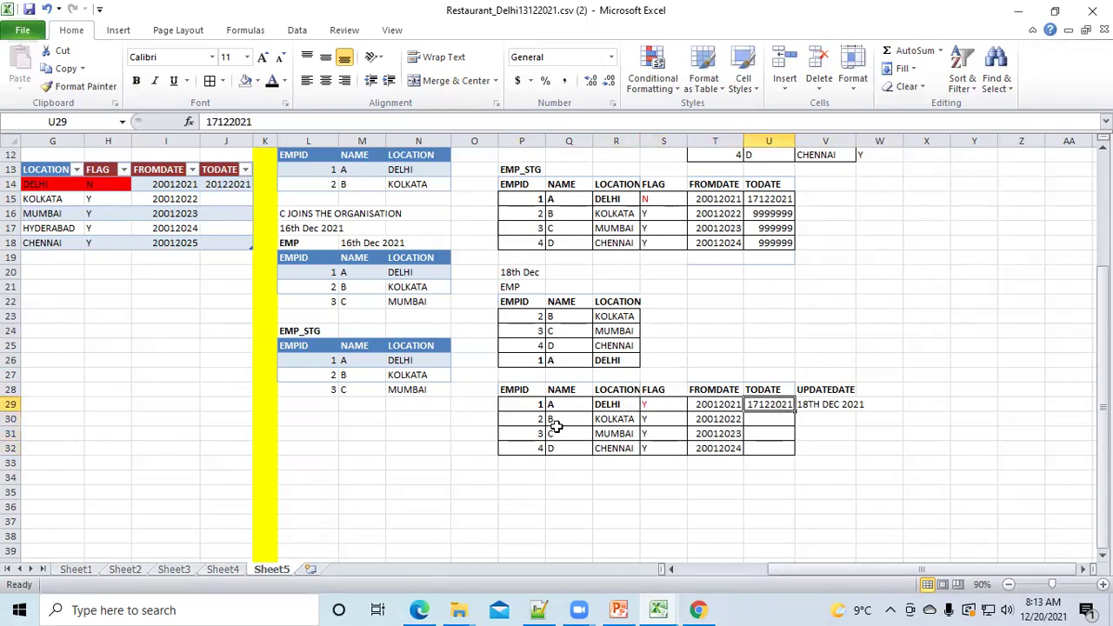
click(659, 422)
drag(769, 421, 768, 449)
click(768, 405)
click(824, 404)
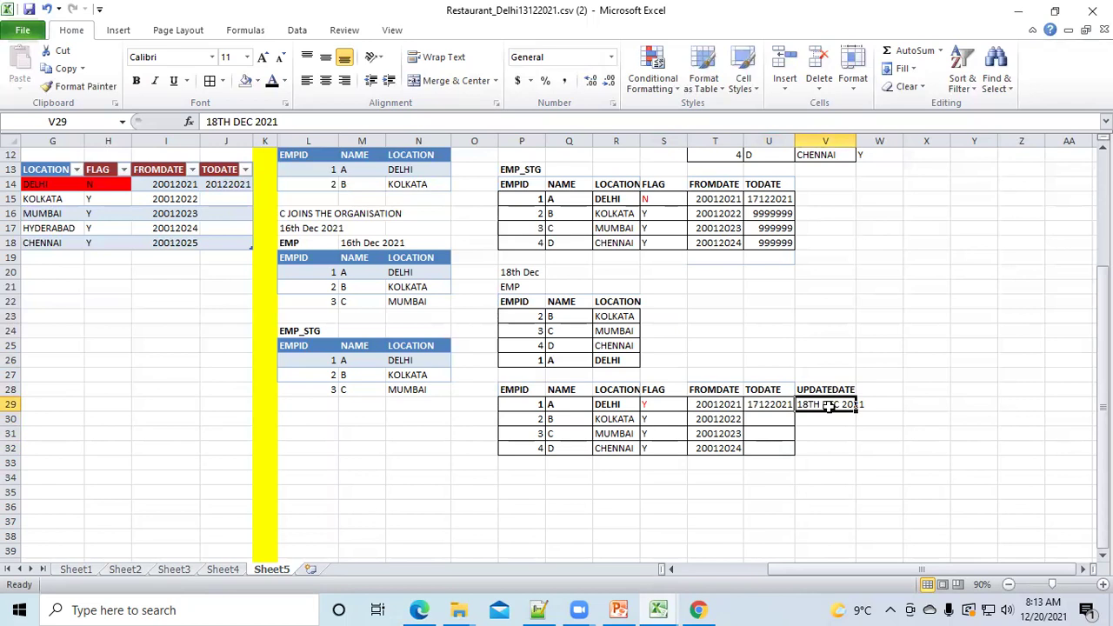
click(765, 405)
click(650, 403)
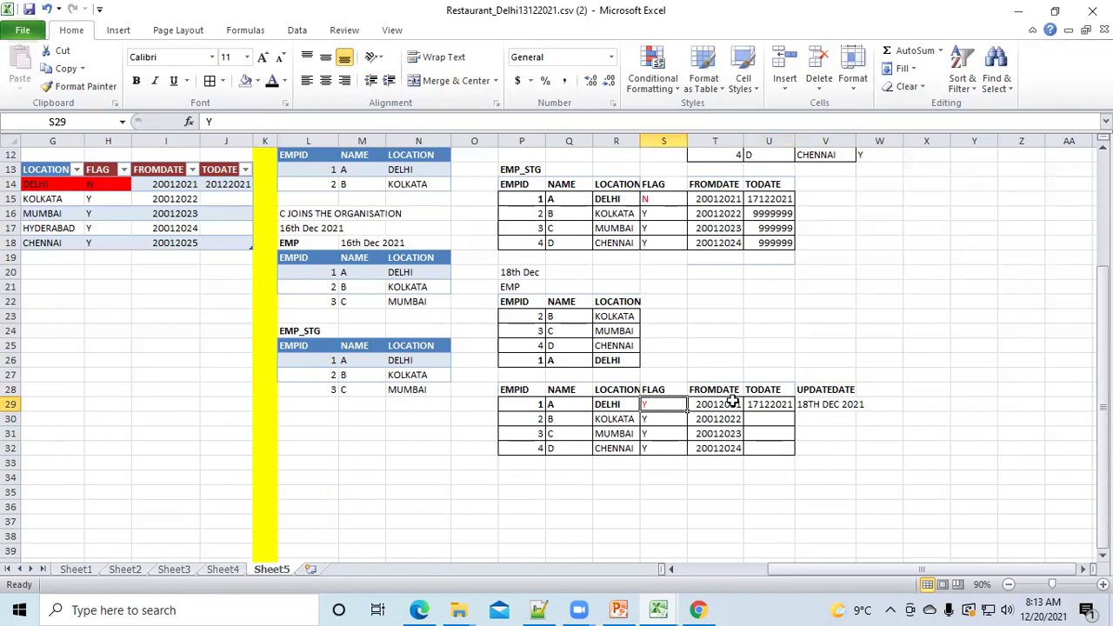
Review the UPDATEDATE and FLAG values of A's record in row 29 against the earlier staging tables.
click(807, 404)
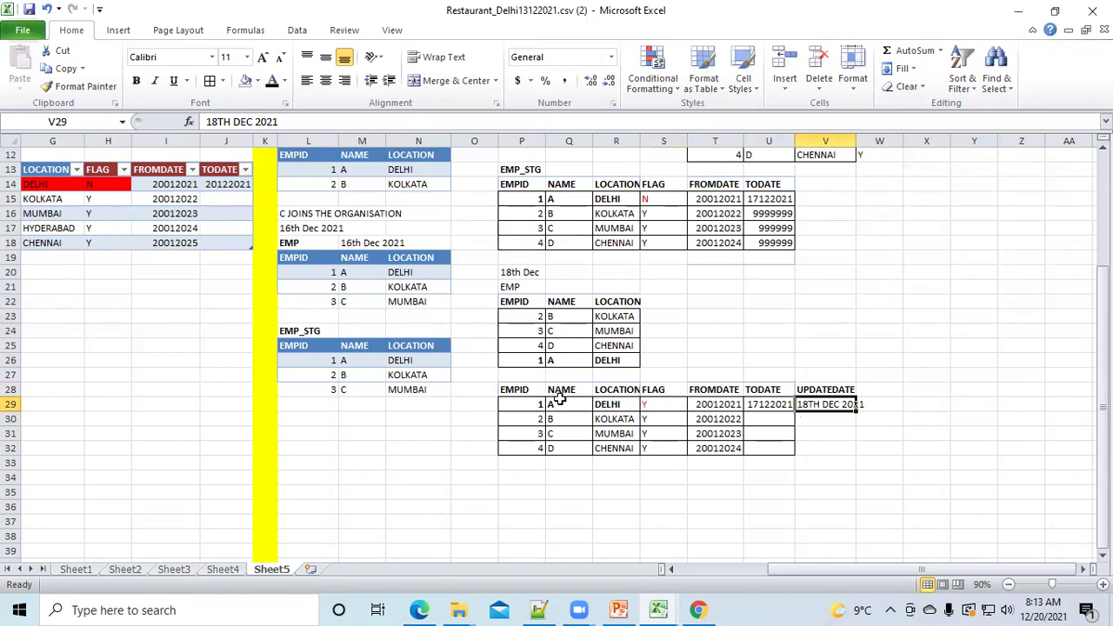
click(650, 402)
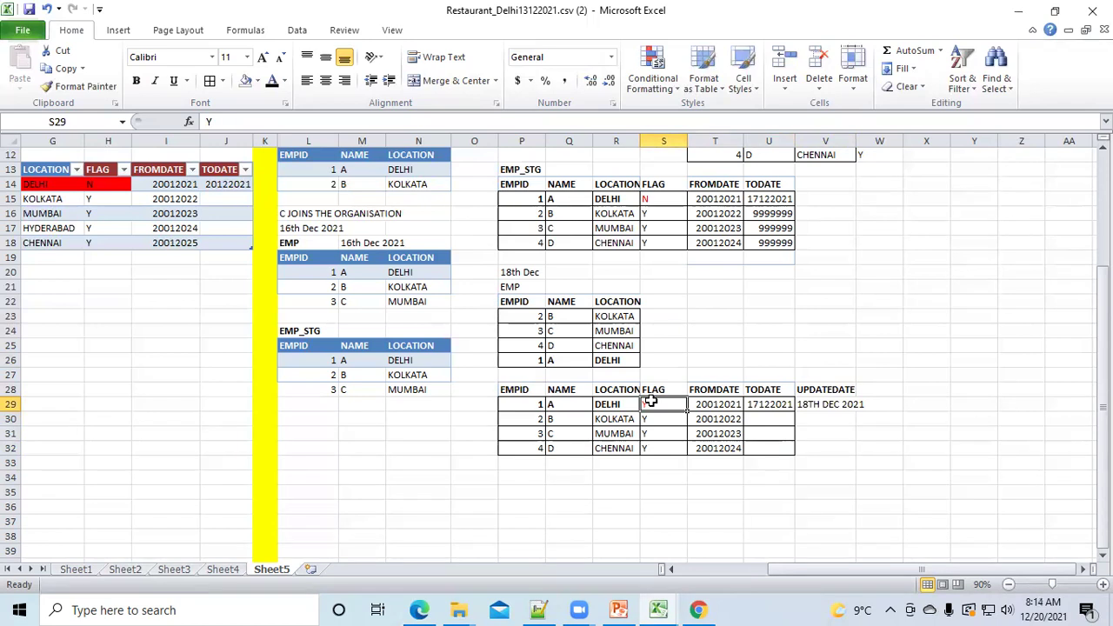
scroll(651, 402, up, 4)
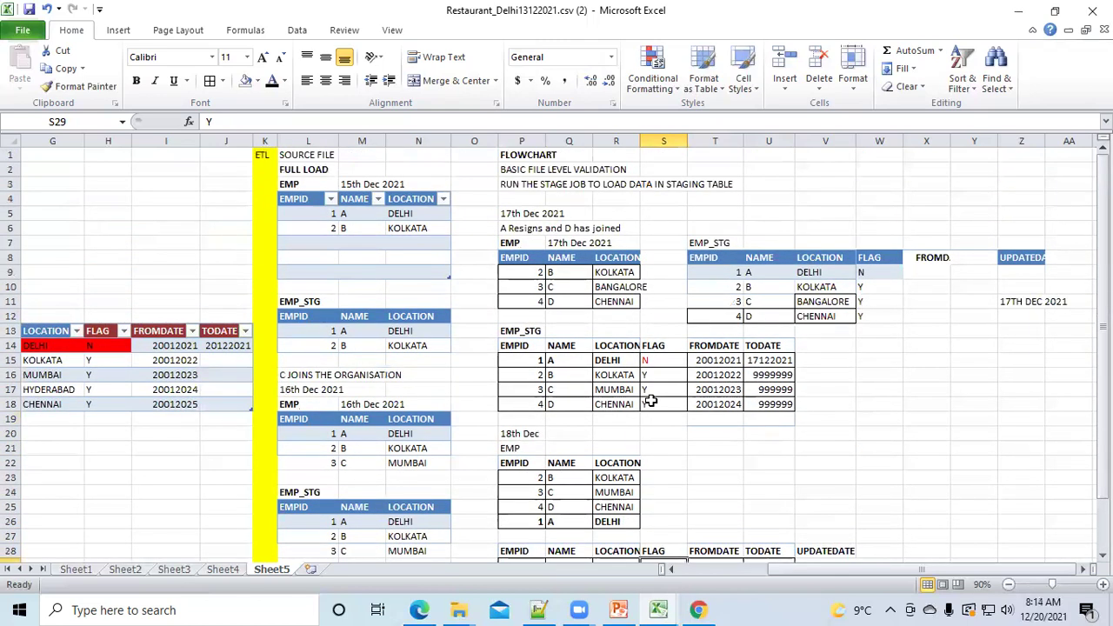
scroll(651, 402, down, 2)
scroll(651, 400, down, 1)
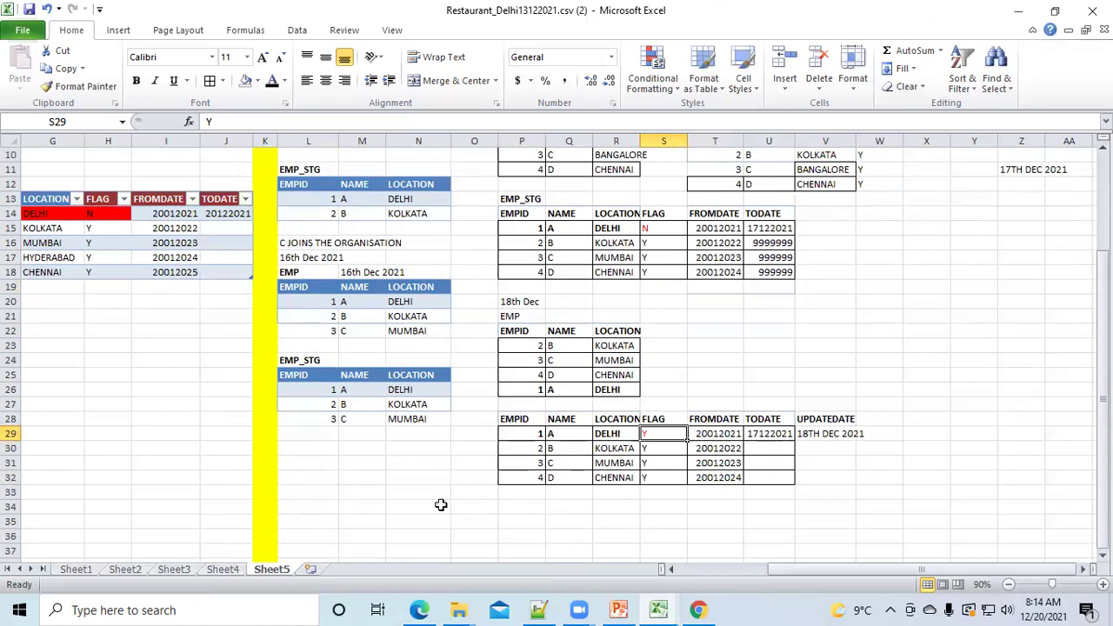
click(185, 460)
scroll(185, 461, up, 3)
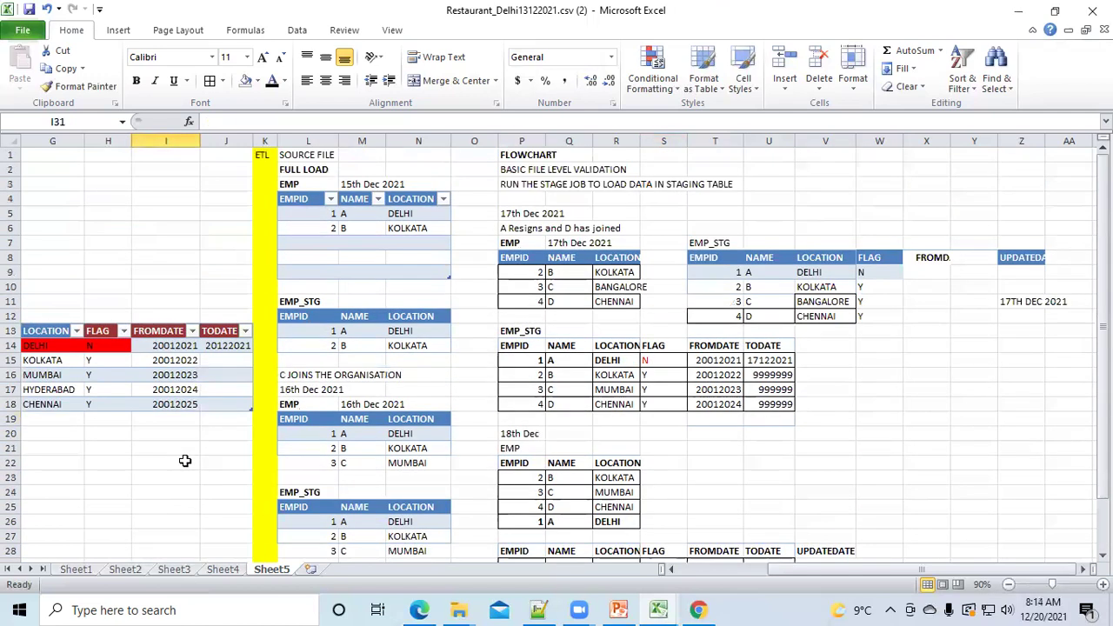
click(163, 244)
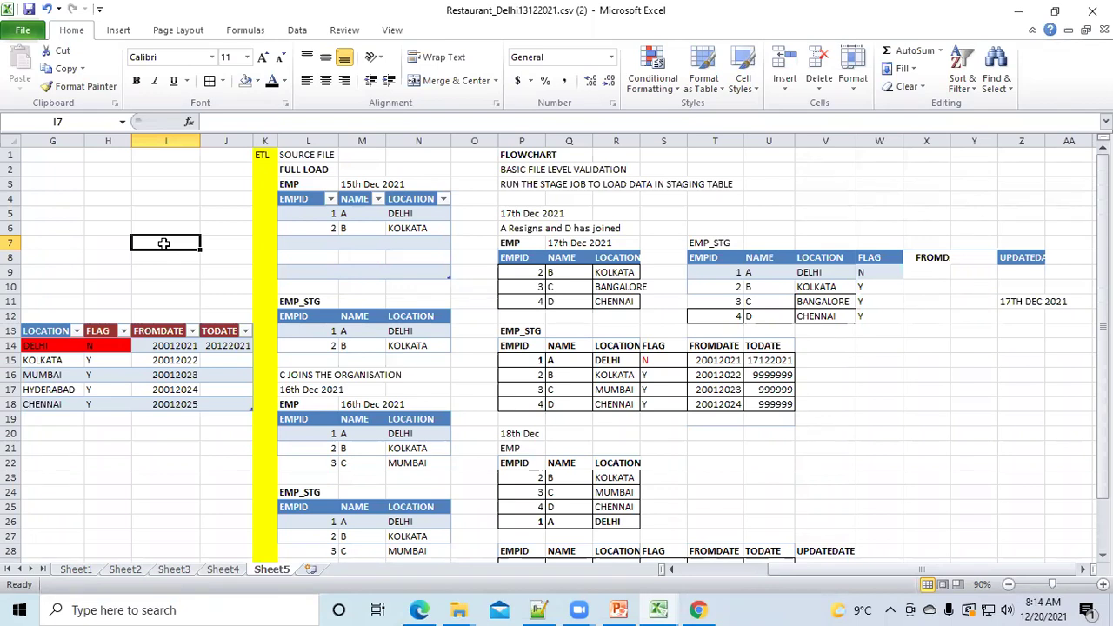
click(851, 389)
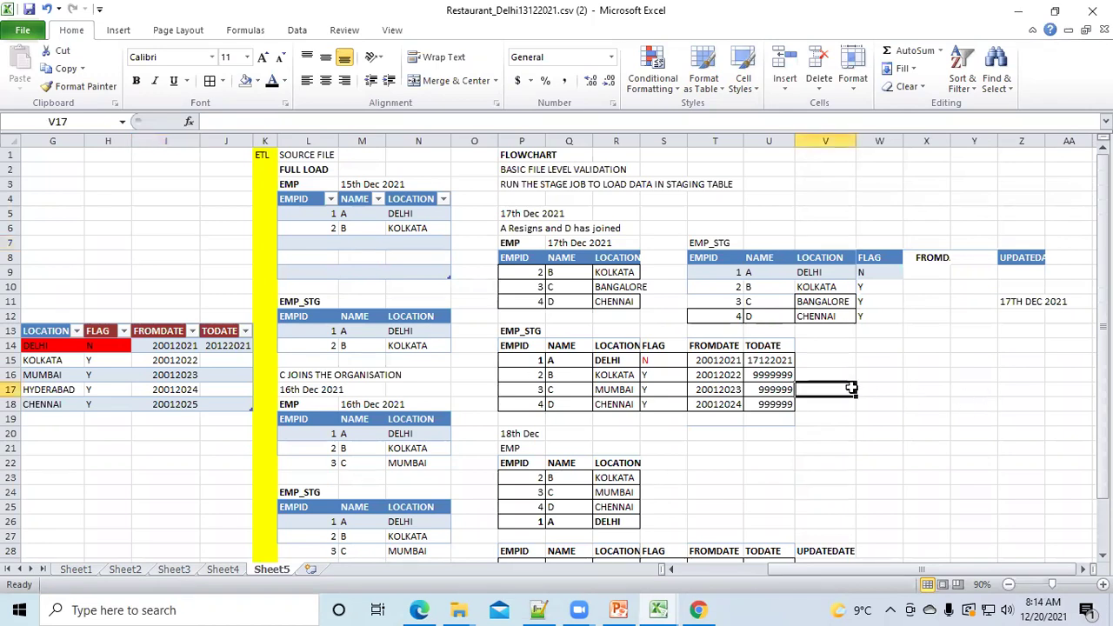
Review the FROMDATE, TODATE and UPDATEDATE headers of the 18th Dec staging table, and highlight its FLAG-to-UPDATEDATE block S28:V32.
scroll(850, 388, down, 2)
click(711, 463)
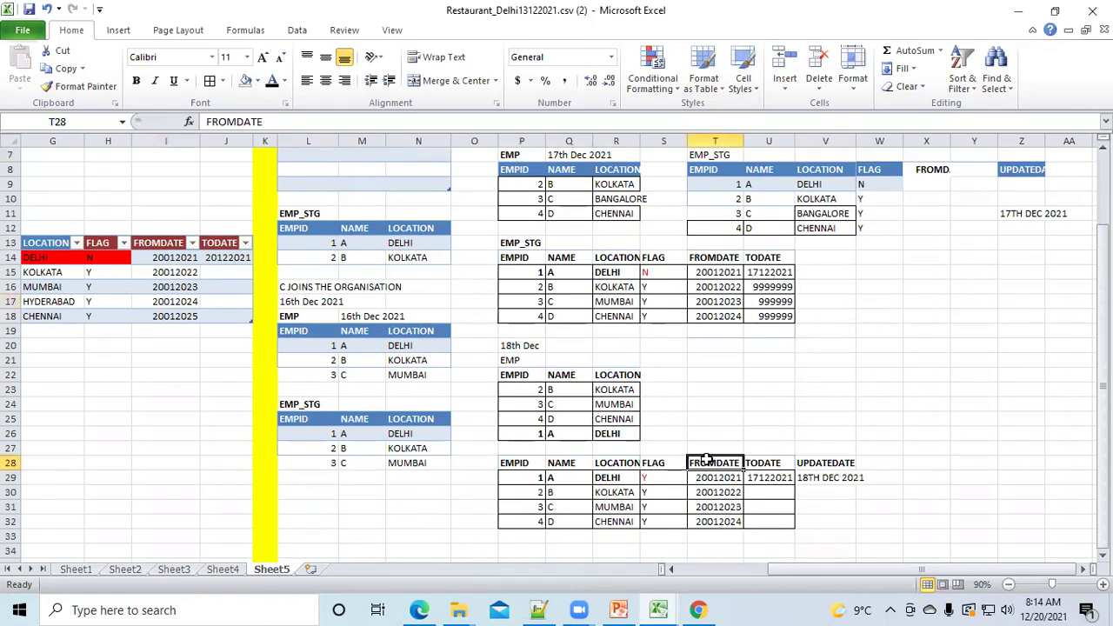
click(774, 463)
click(801, 464)
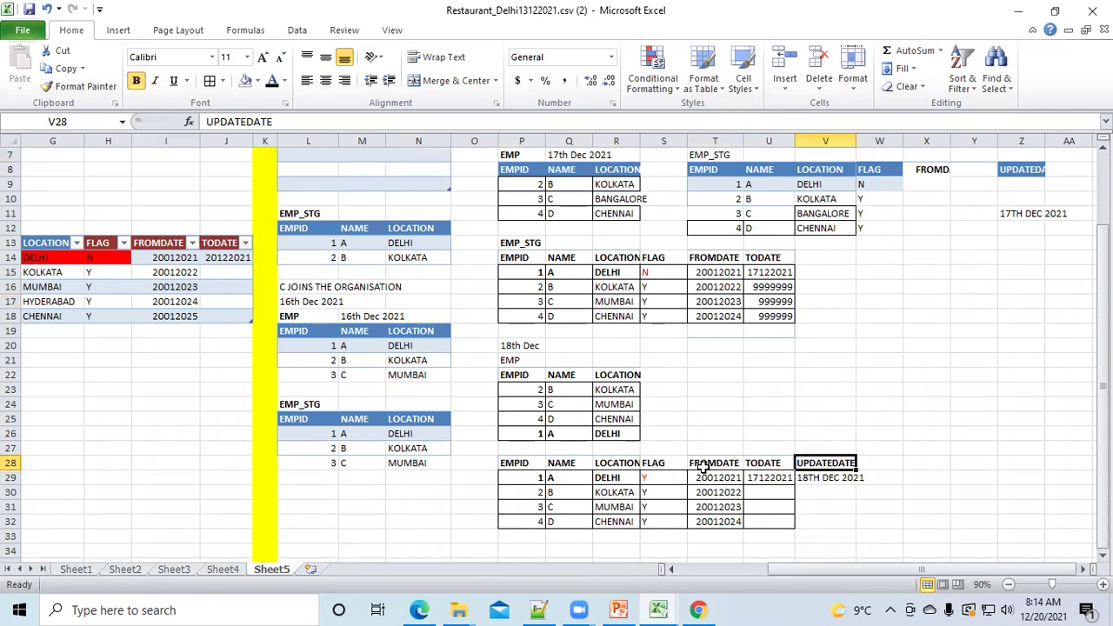
drag(659, 466, 808, 485)
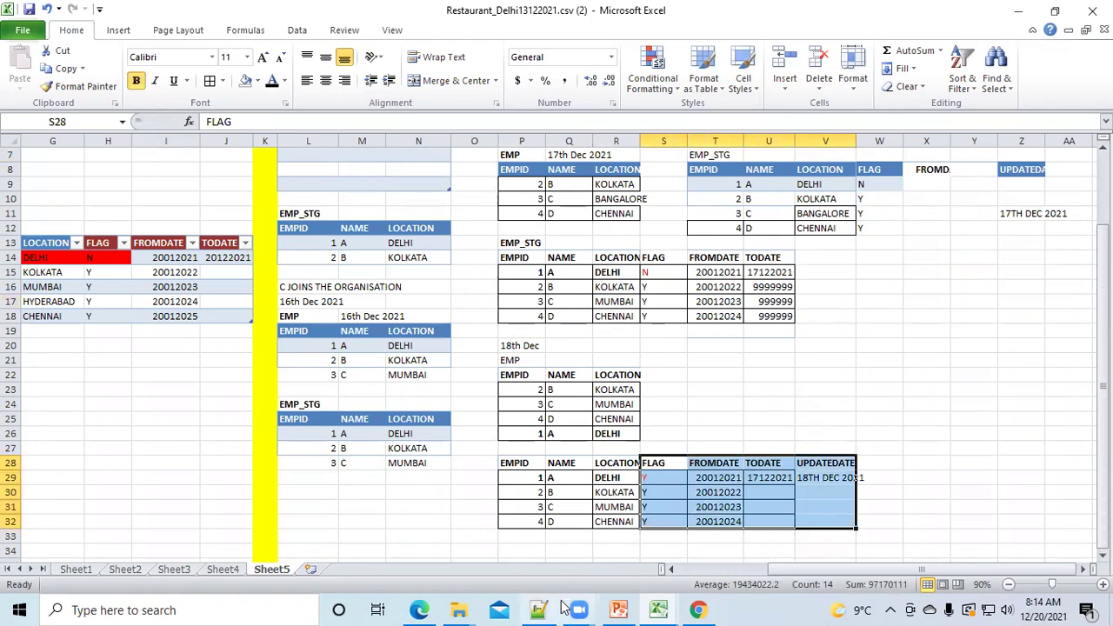
Switch to the ETL-04-09-2021 PowerPoint presentation, view the SCDs slide, and return to the Restaurant_Delhi13122021 Excel workbook.
click(618, 610)
click(74, 346)
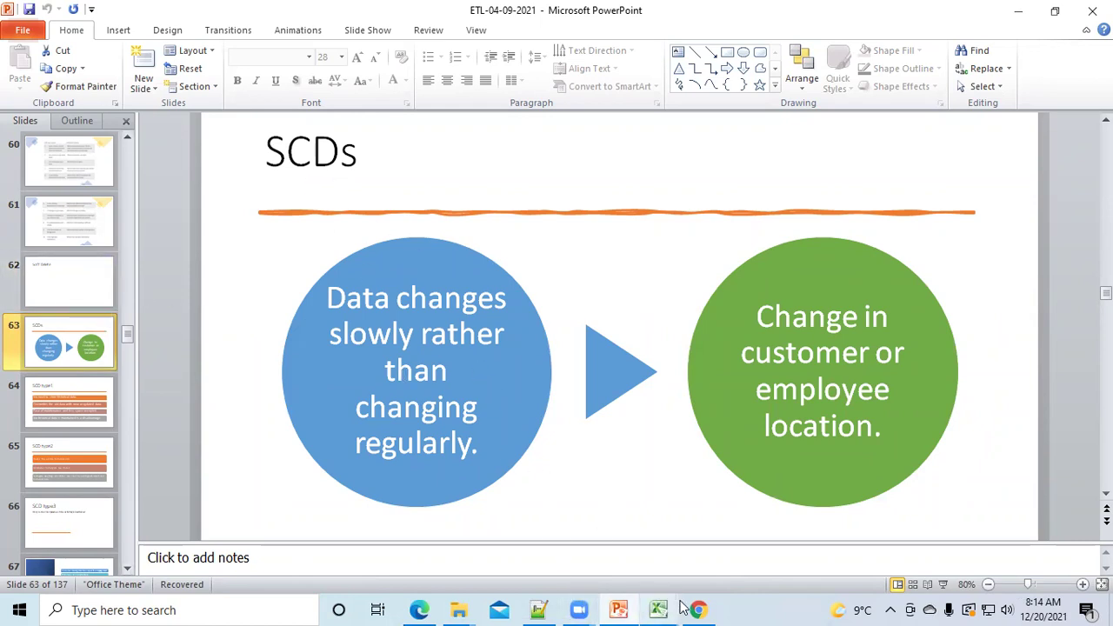
mouse_move(661, 609)
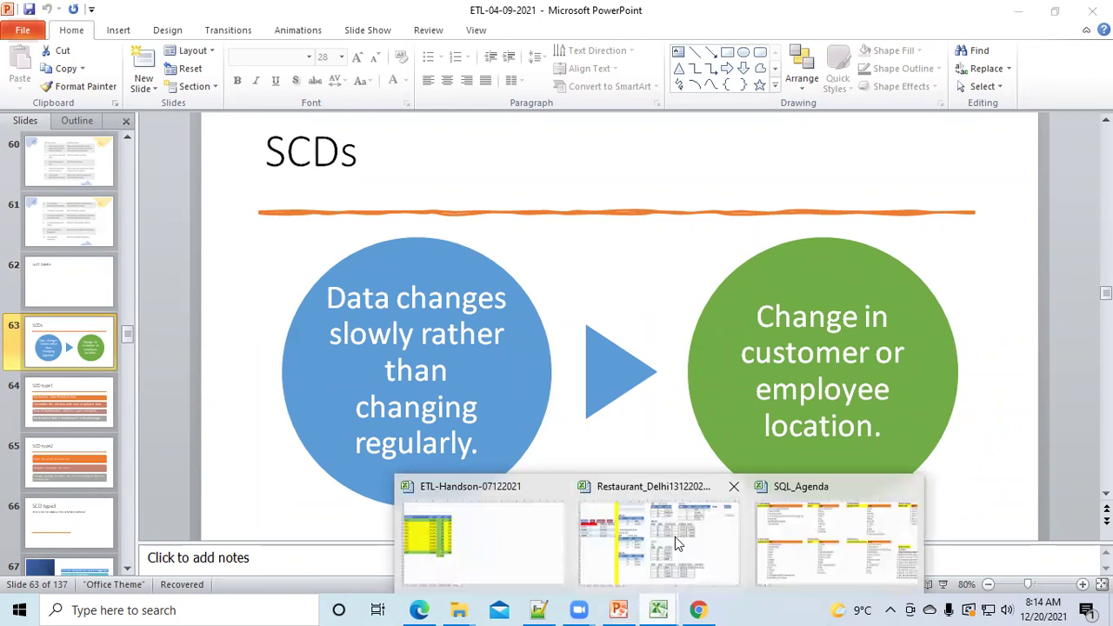
click(675, 536)
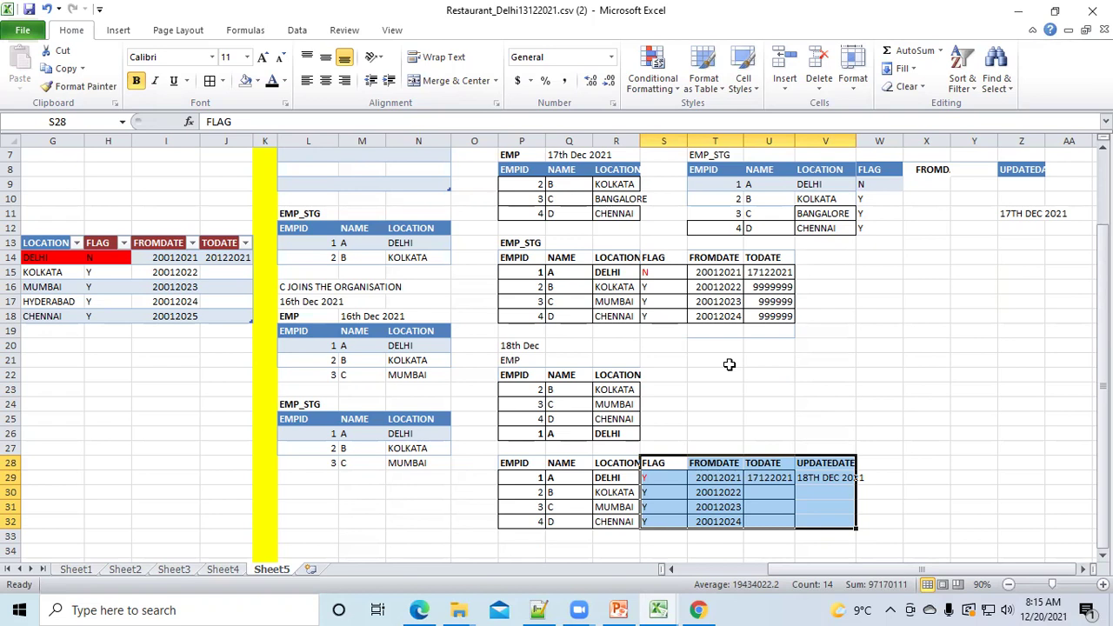
Compare C's location in the 17th Dec EMP table with the LOCATION and UPDATEDATE of C's EMP_STG record.
scroll(728, 364, up, 2)
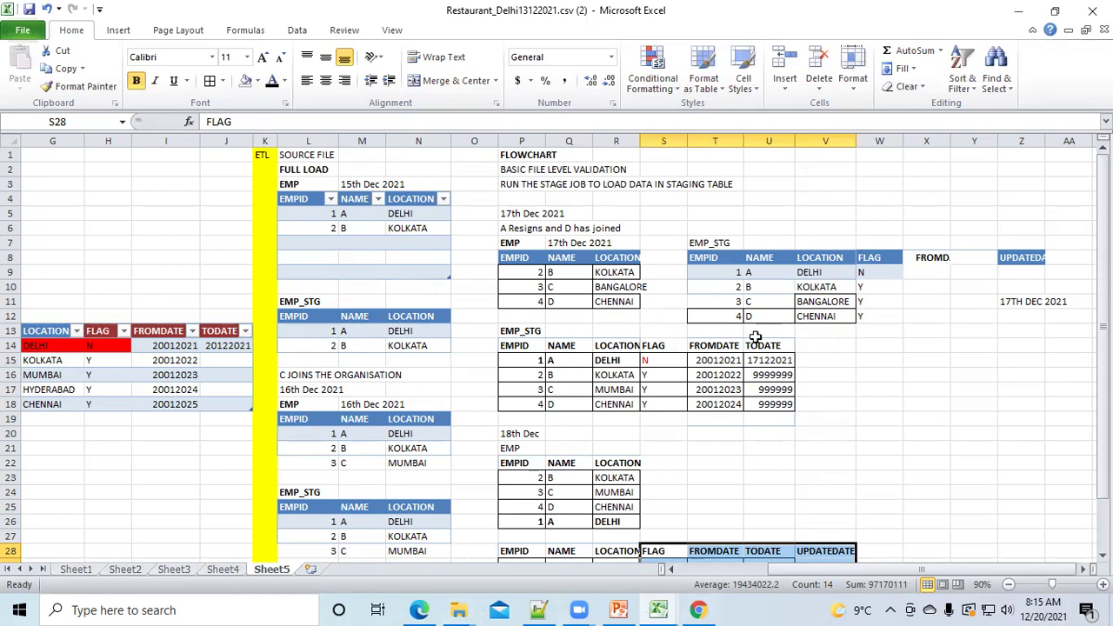
click(835, 461)
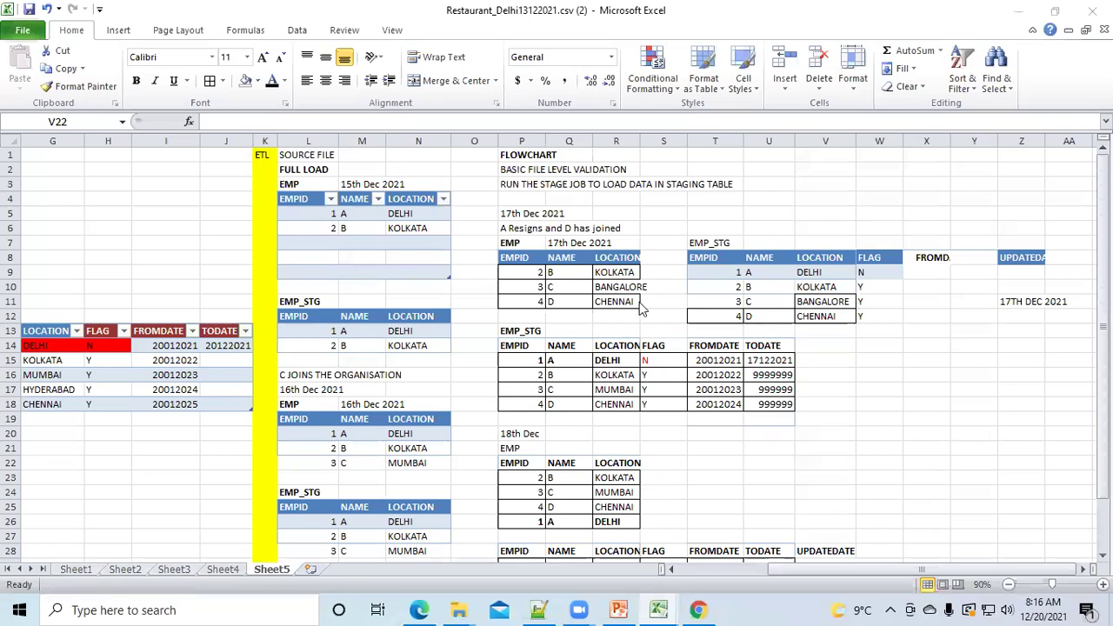
click(625, 287)
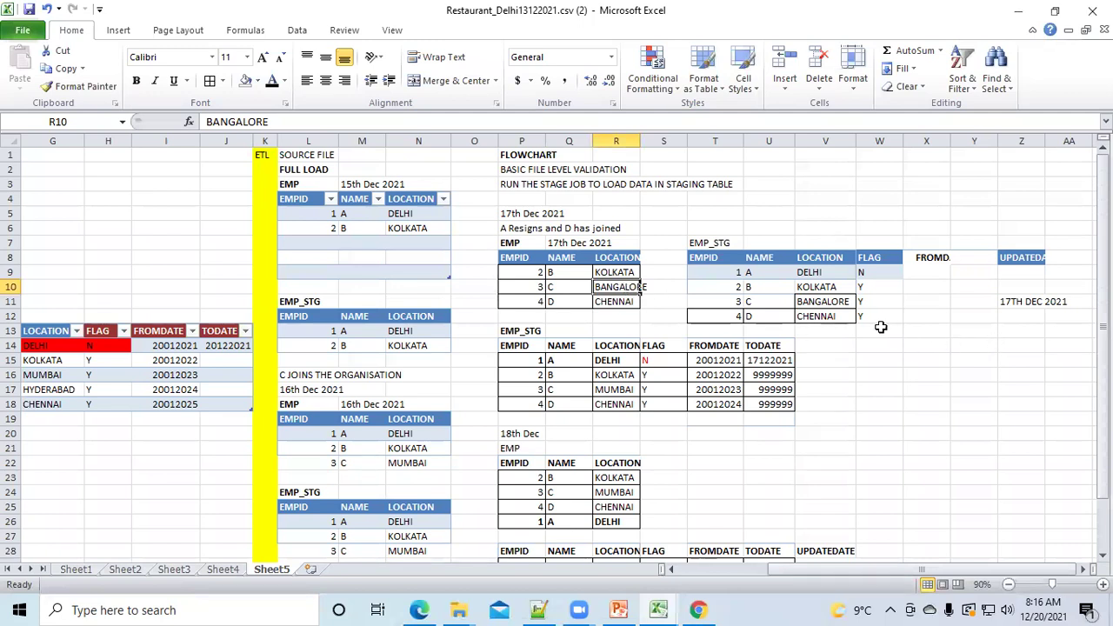
click(832, 304)
click(1021, 304)
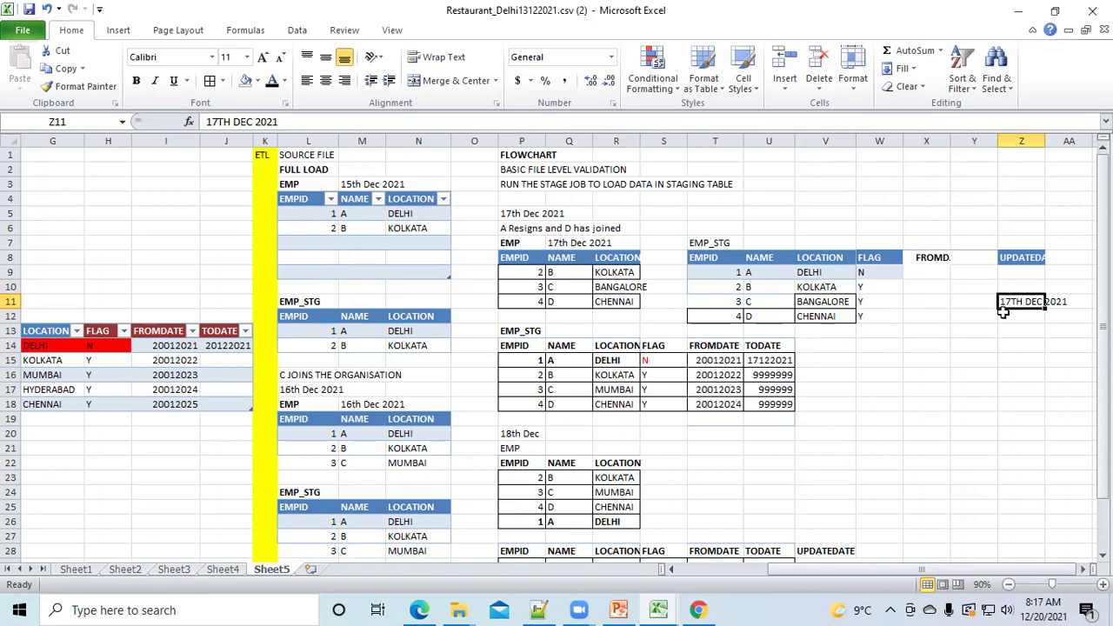
click(1001, 330)
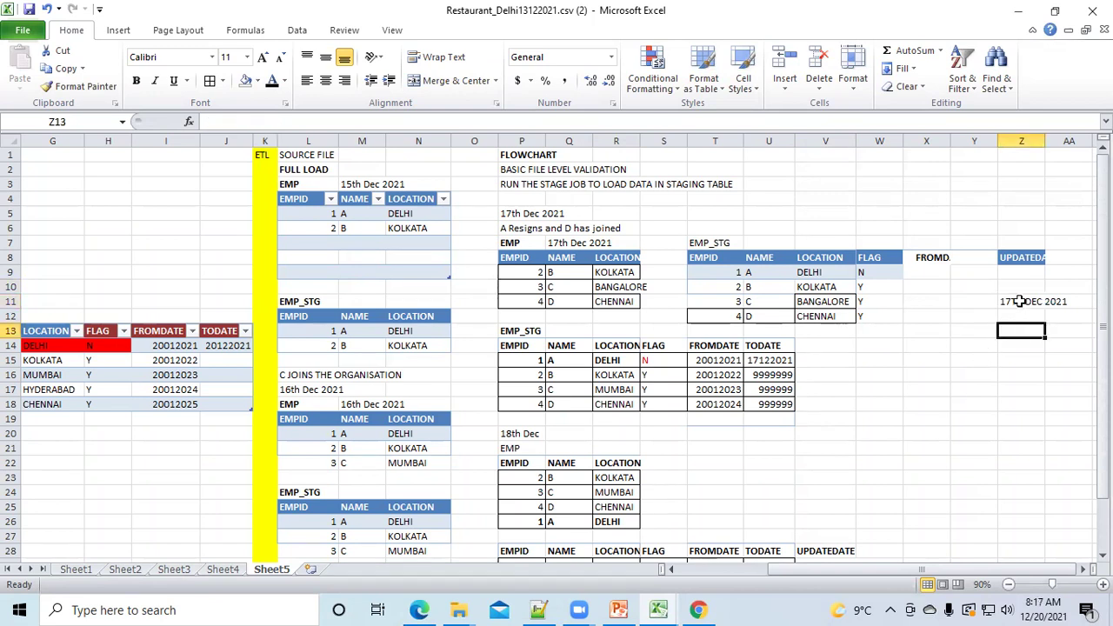
click(1020, 301)
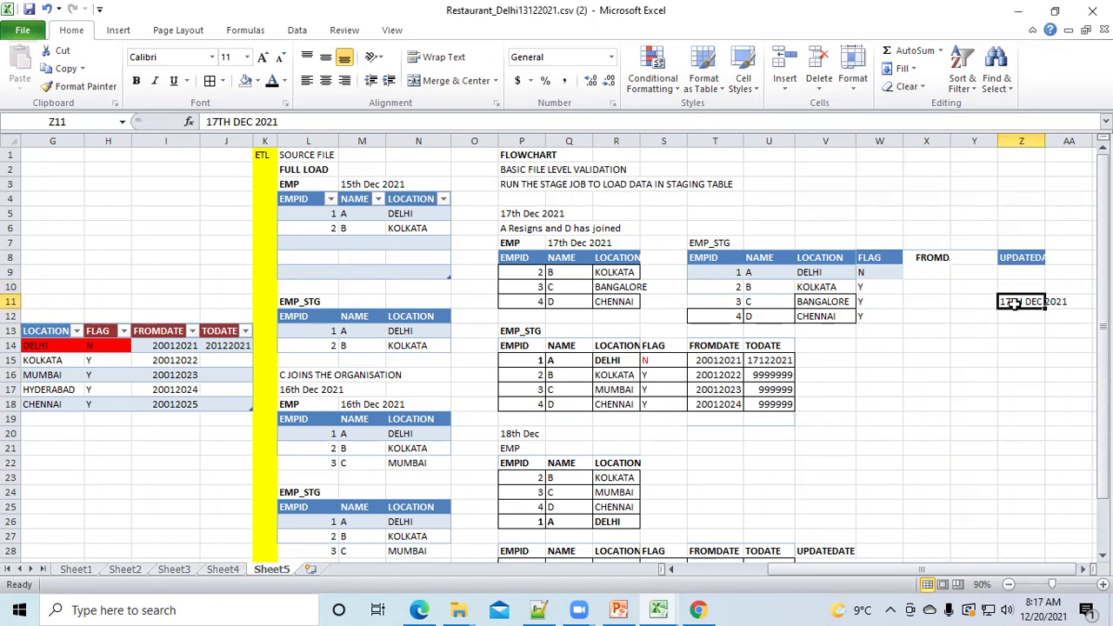
Trace C's EMP_STG record in row 11 through its EMPID, NAME, LOCATION and UPDATEDATE cells.
click(820, 302)
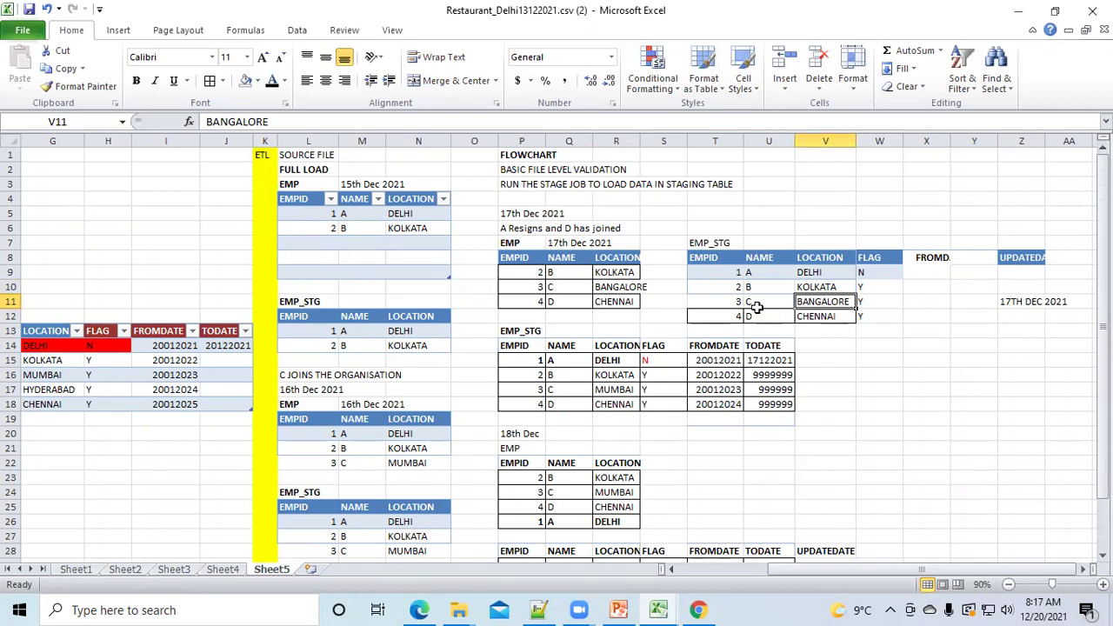
click(727, 300)
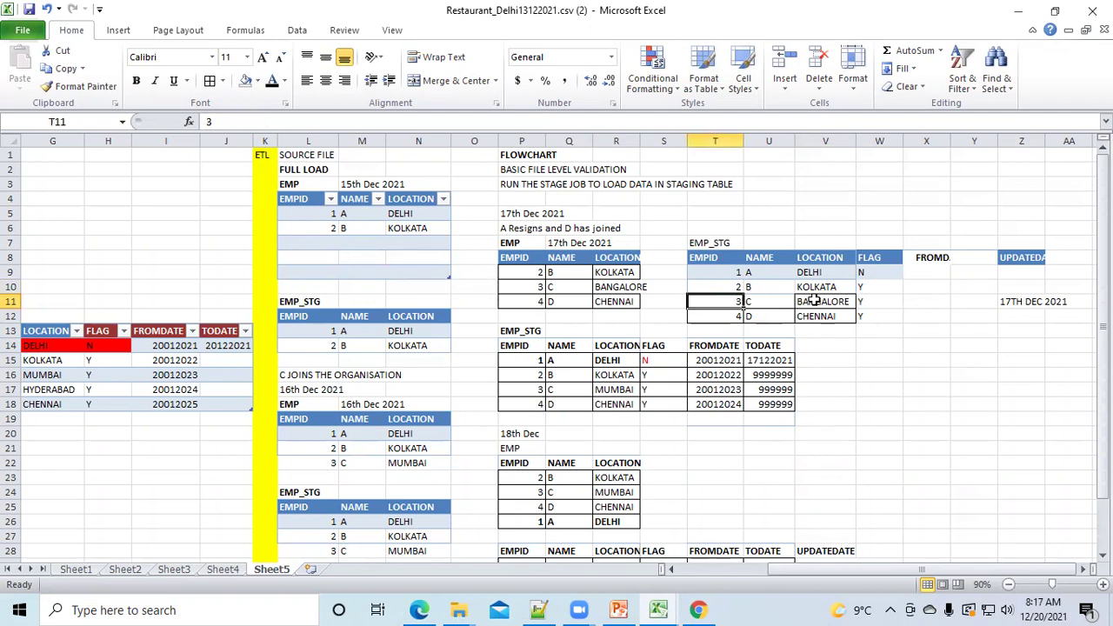
click(753, 301)
click(832, 301)
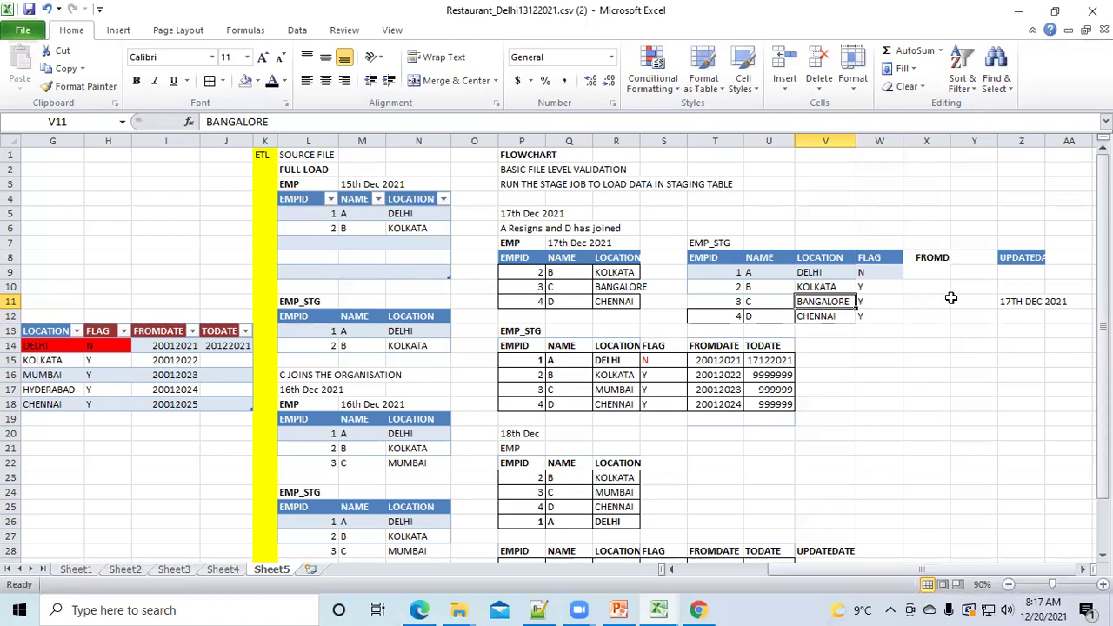
click(1010, 303)
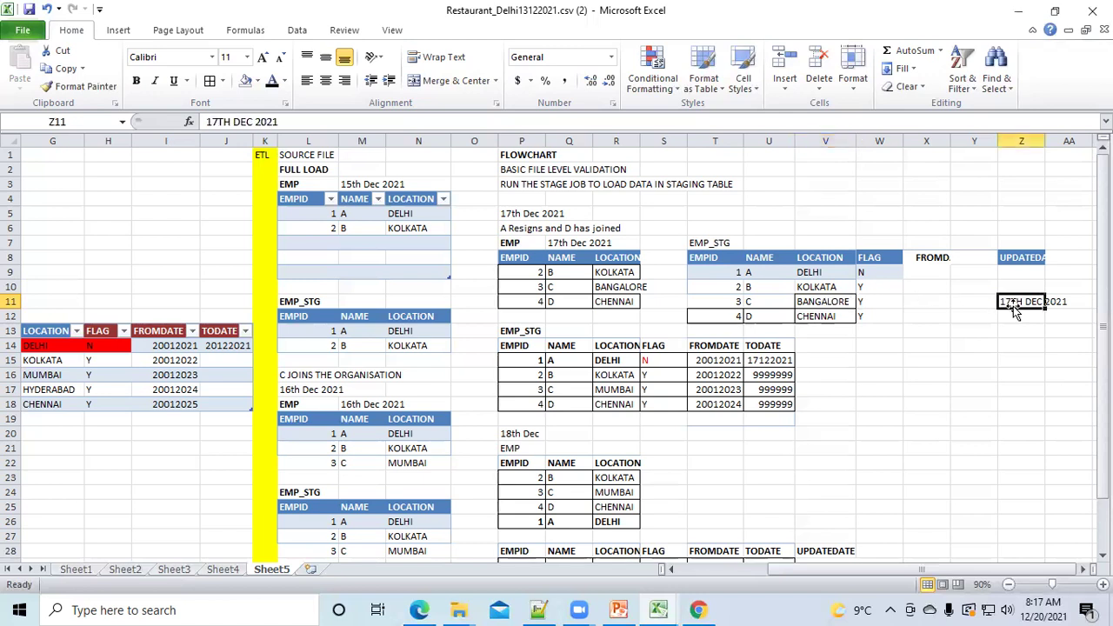
click(819, 301)
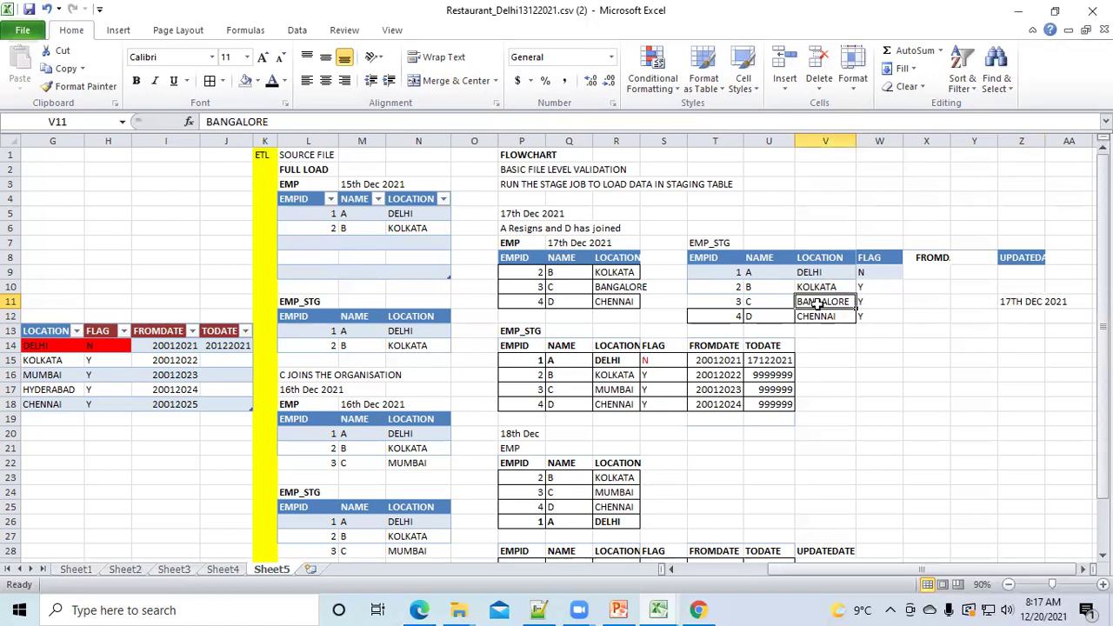
click(756, 302)
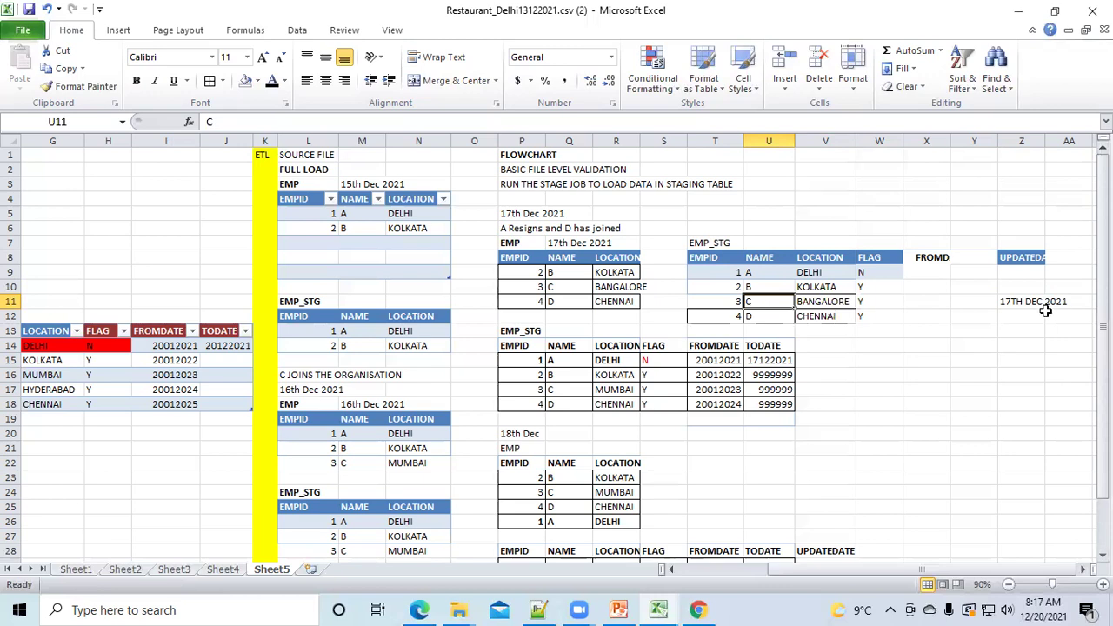
click(1021, 300)
drag(721, 301, 848, 306)
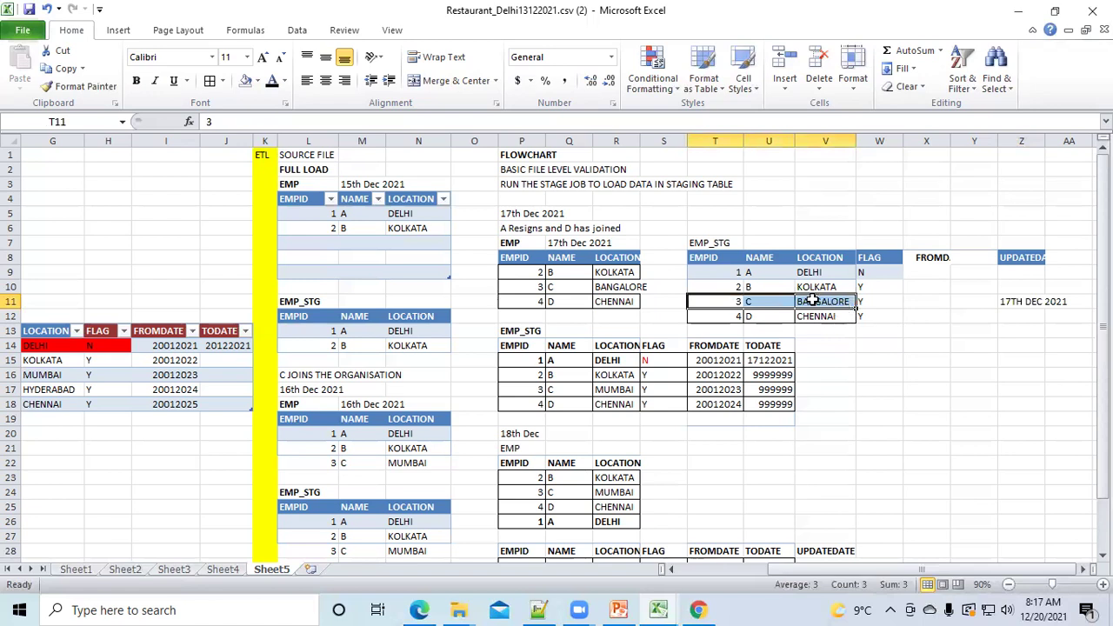
click(755, 300)
click(817, 302)
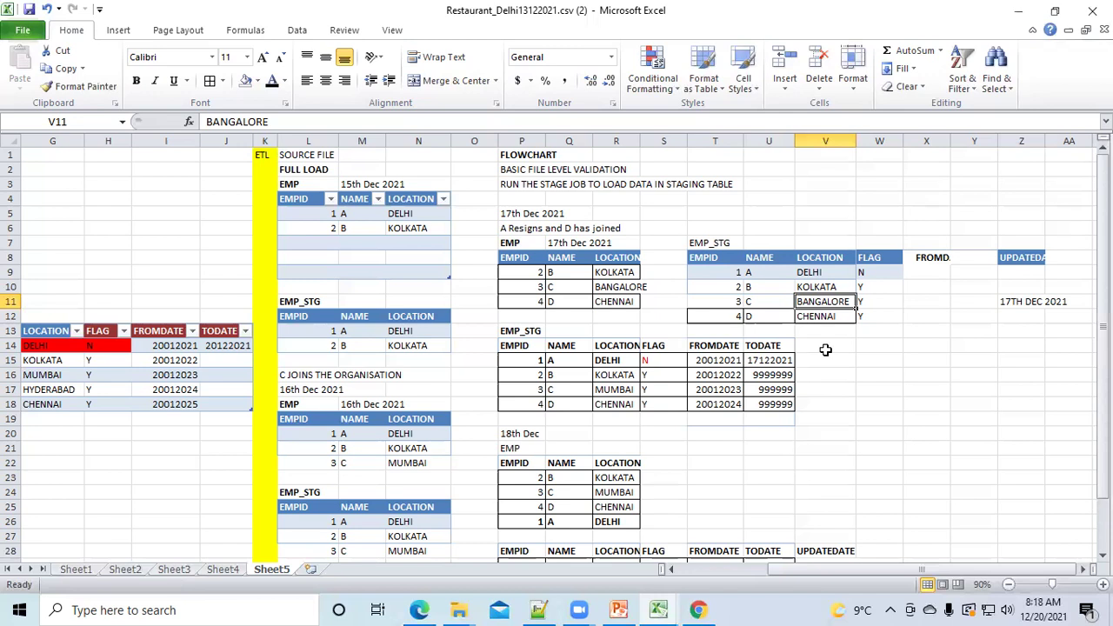
scroll(825, 349, down, 1)
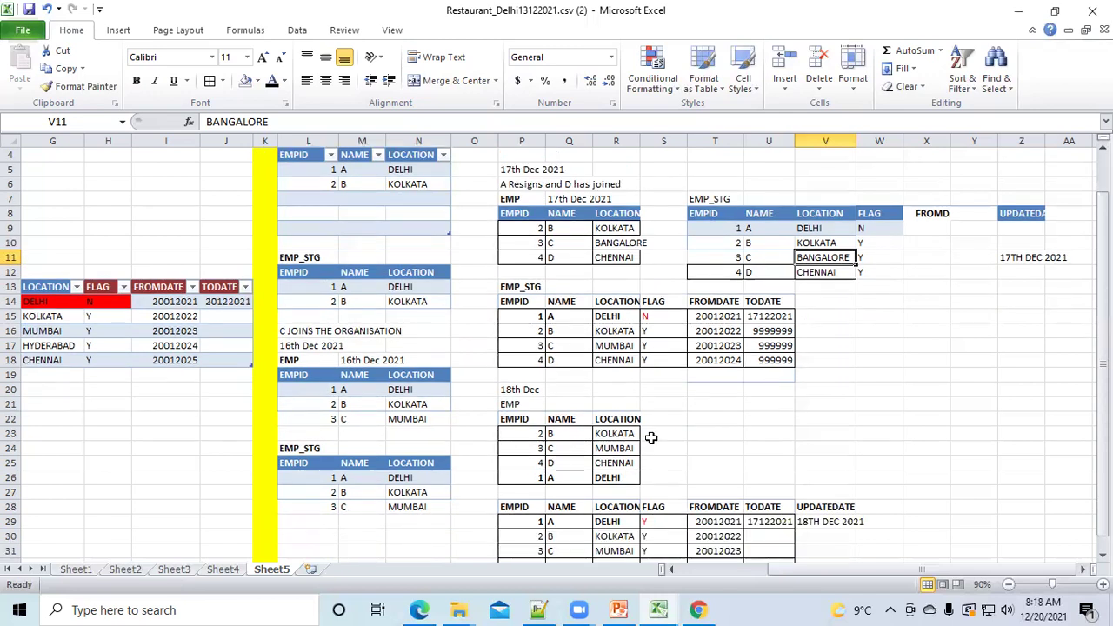
click(661, 393)
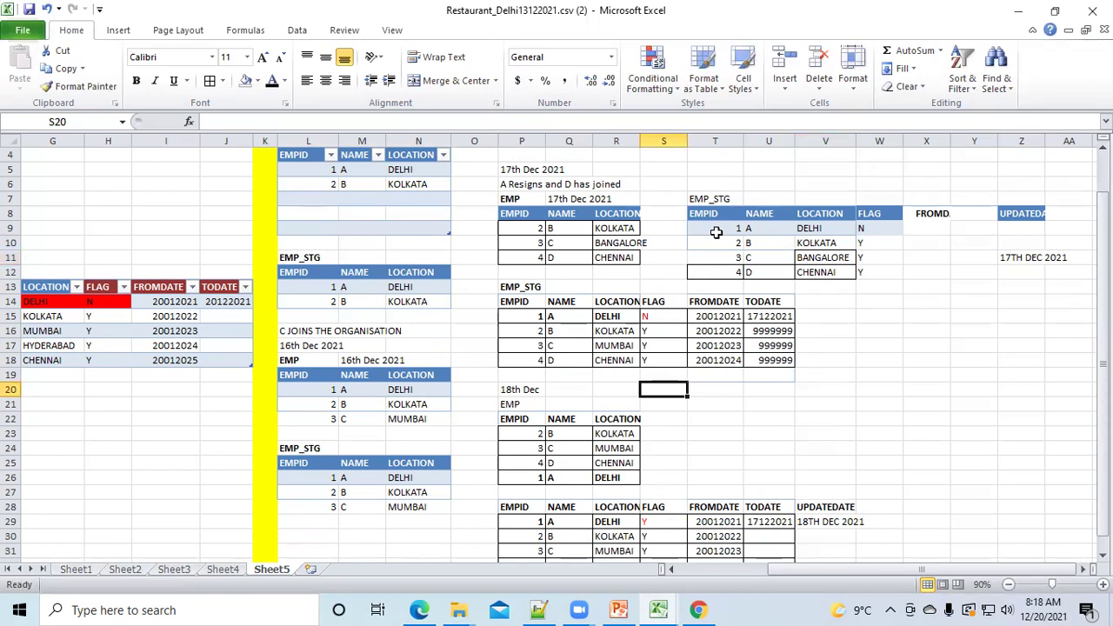
click(829, 423)
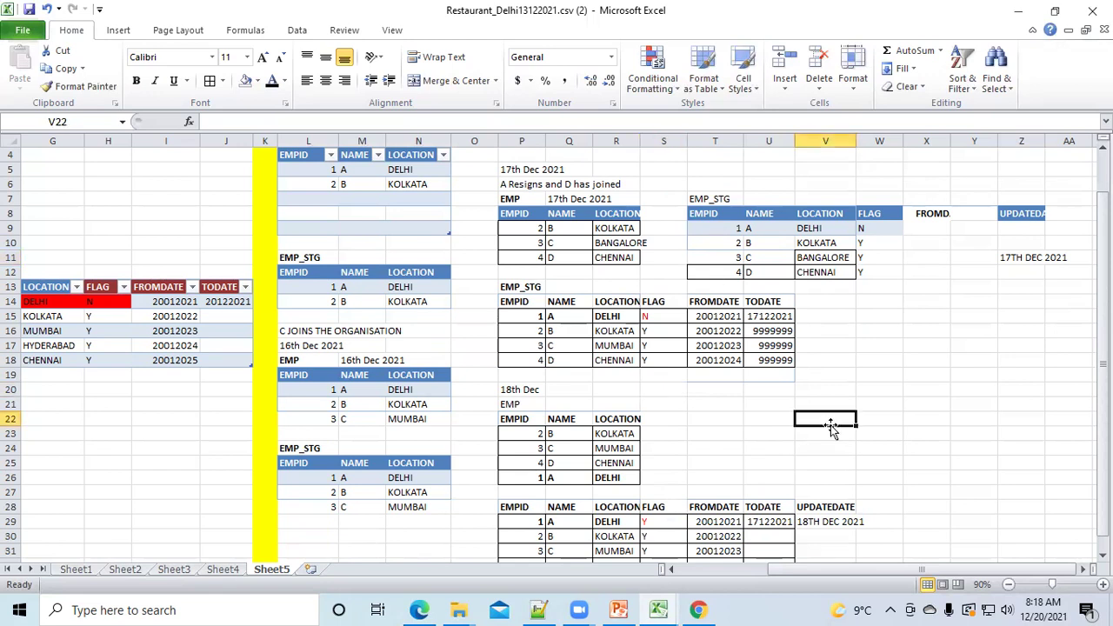
click(756, 401)
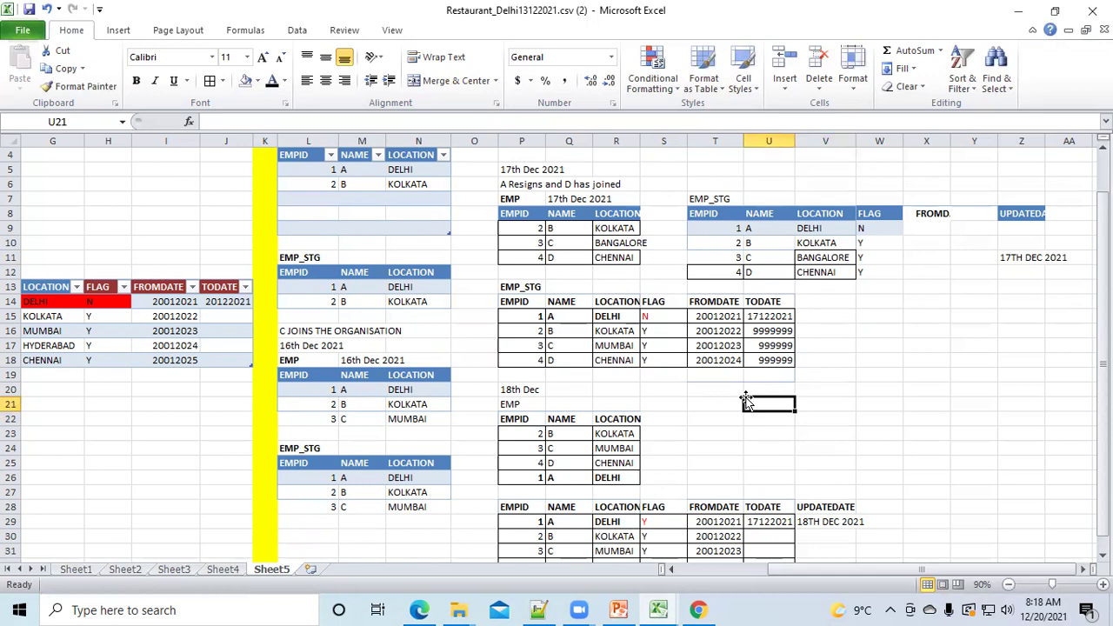
scroll(739, 398, down, 1)
scroll(740, 398, up, 1)
Compare the two 17th Dec EMP_STG tables, T8:W12 and P14:U18, and check the LOCATION values of C and B.
drag(701, 216, 863, 275)
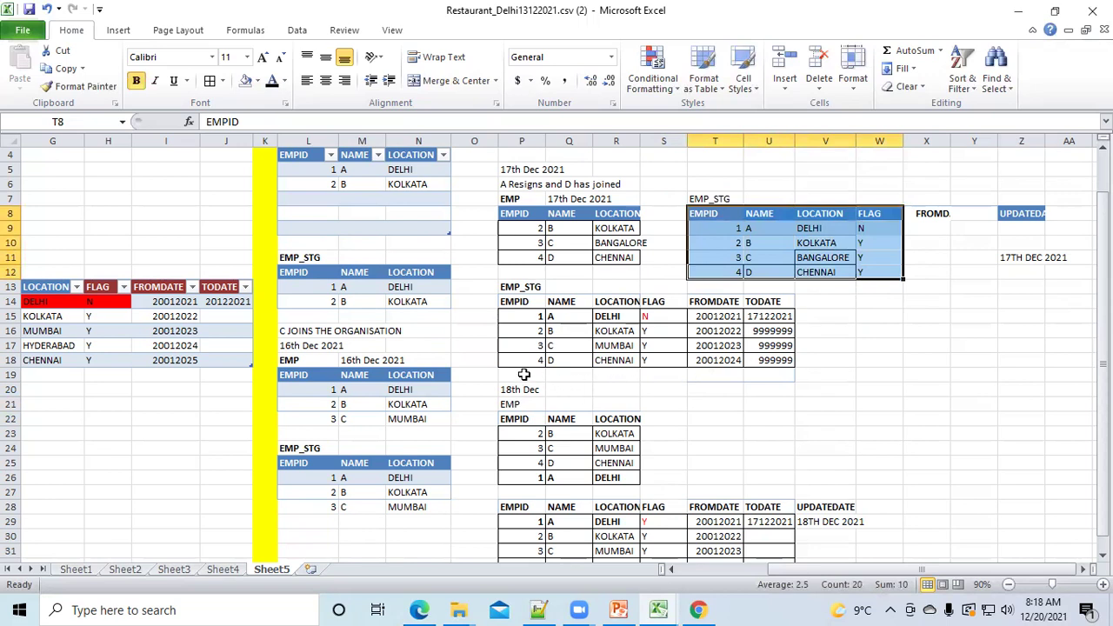
drag(522, 302, 774, 358)
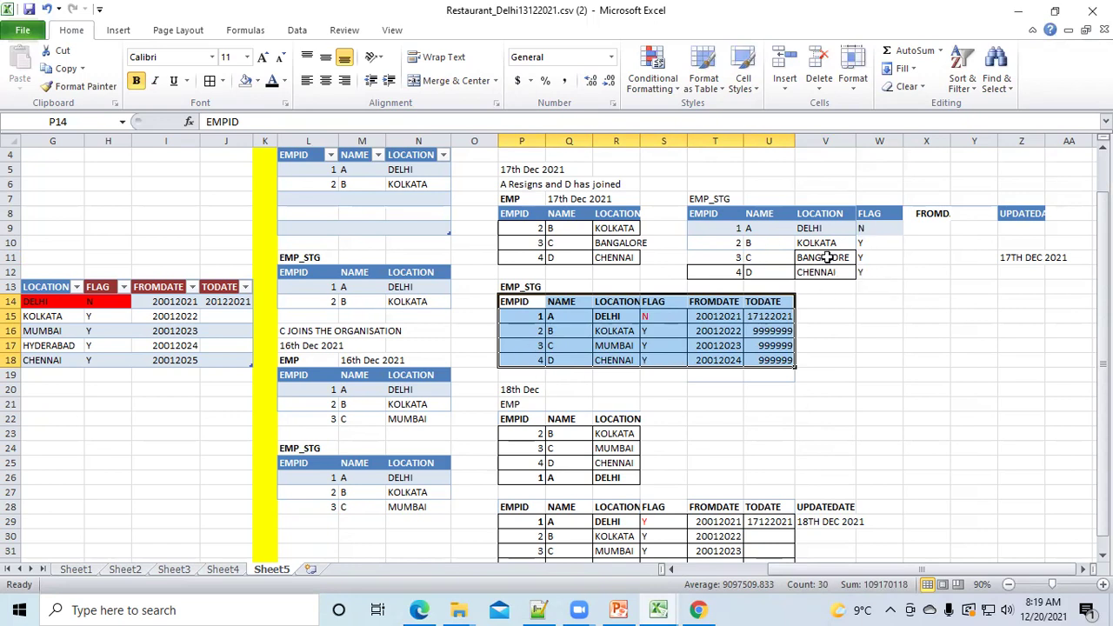
click(831, 257)
key(Left)
click(815, 246)
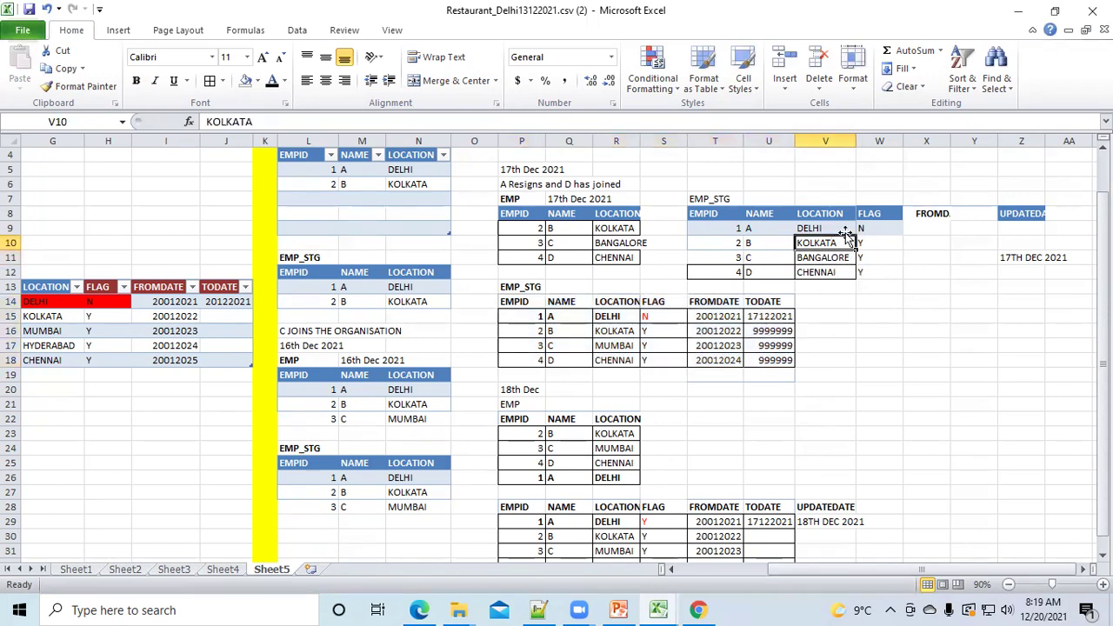
Insert a column before FLAG in the 17th Dec EMP_STG table and head it MANAGER in W8.
click(868, 140)
right_click(869, 140)
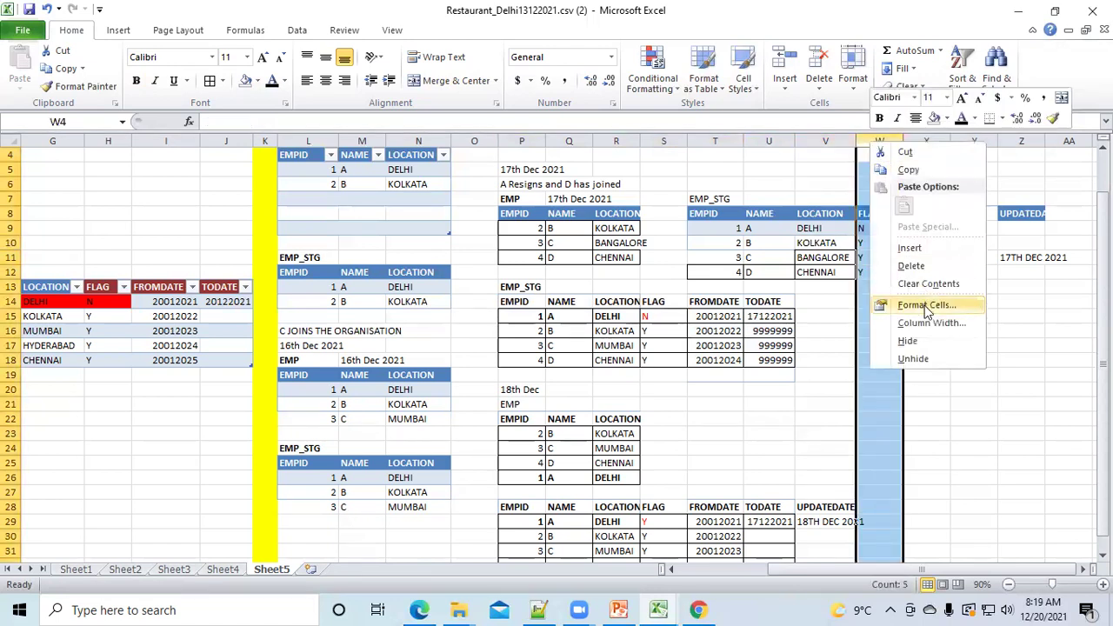
click(908, 248)
click(877, 213)
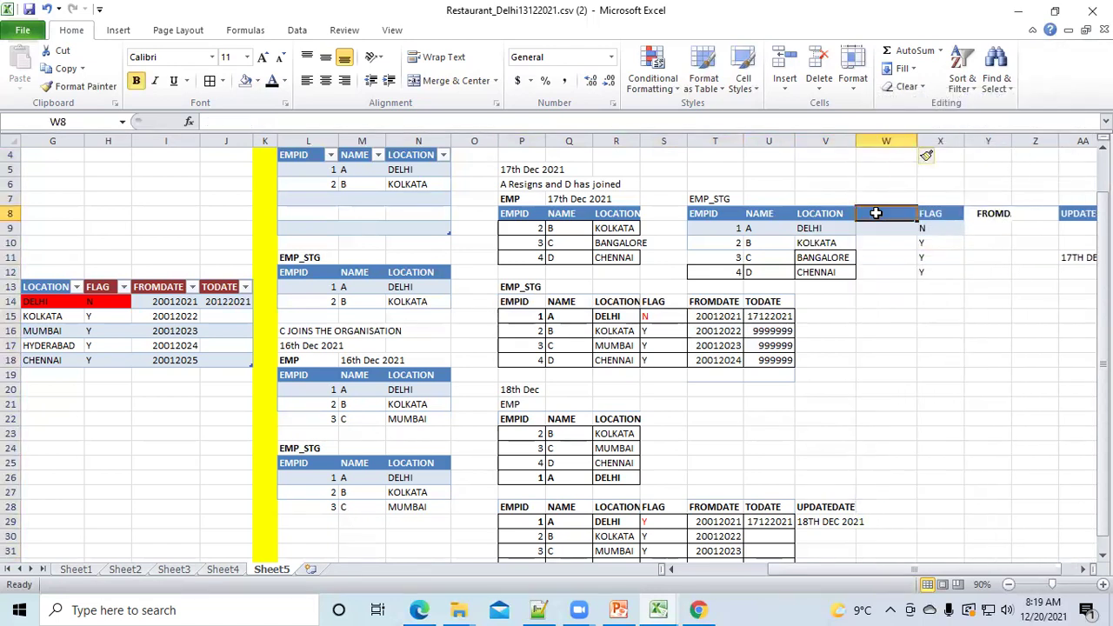
text(MAN)
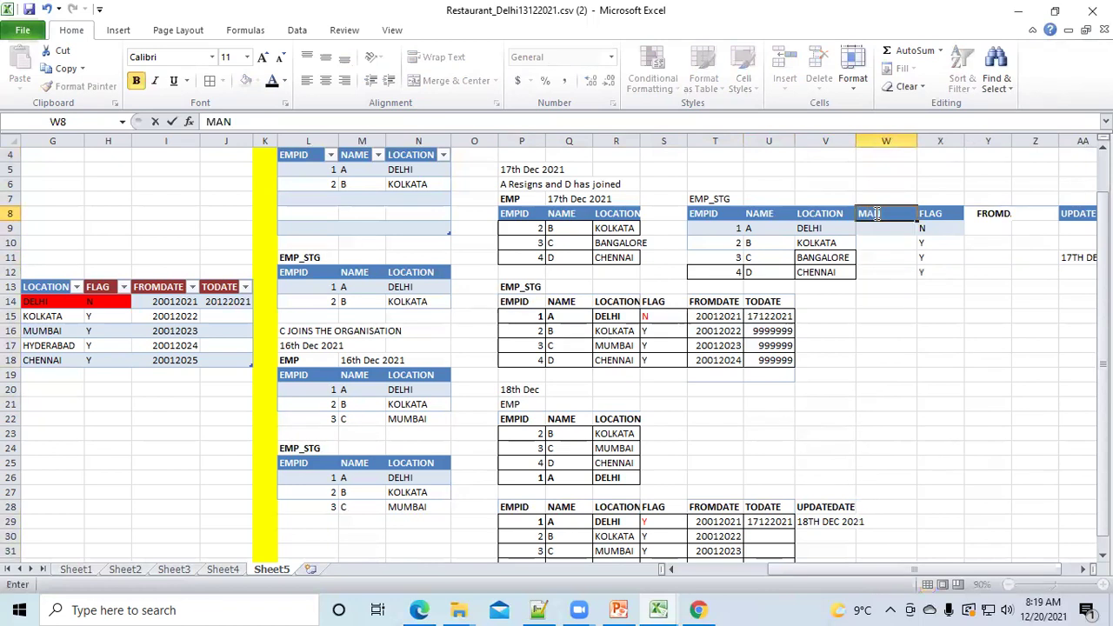
text(AGER)
click(903, 325)
Enter BGH as the MANAGER value in C's EMP_STG record in row 11.
click(882, 254)
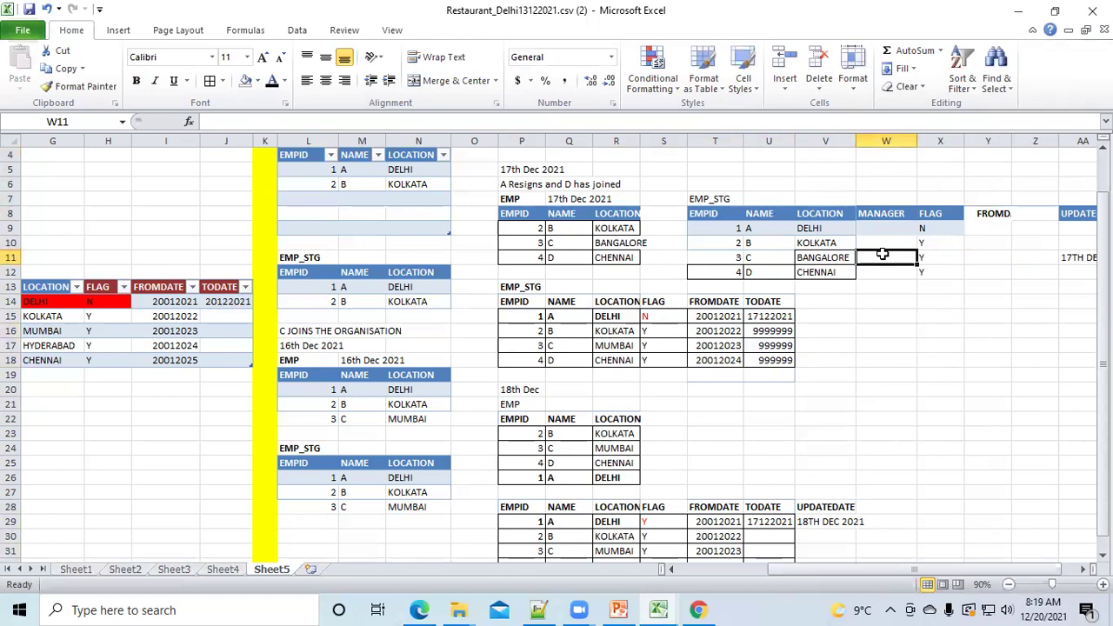
text(BGH)
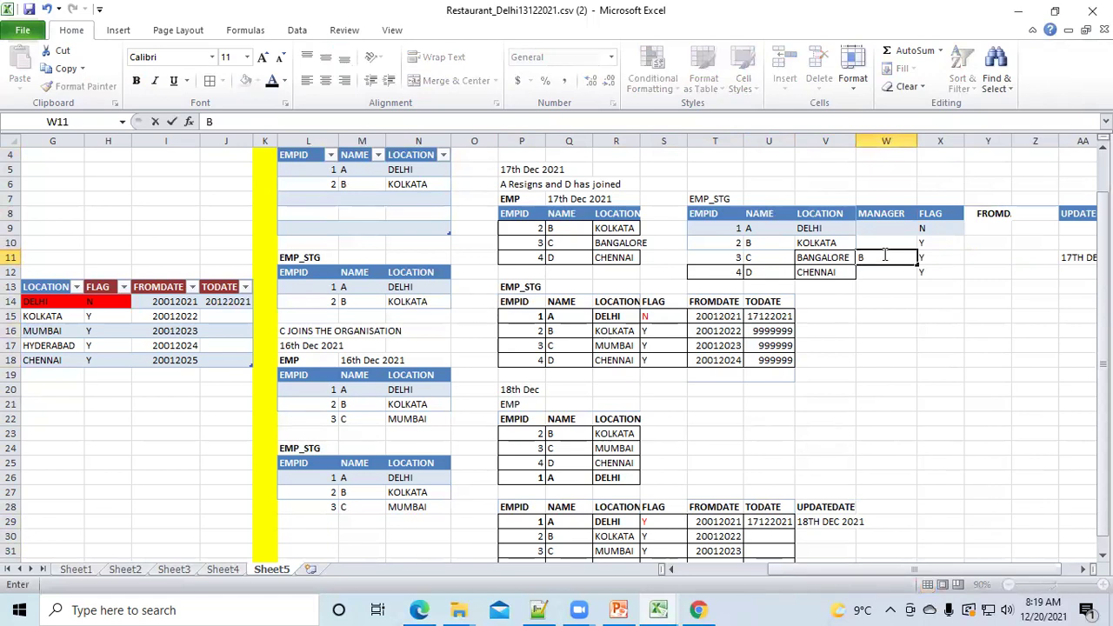
click(883, 329)
click(874, 257)
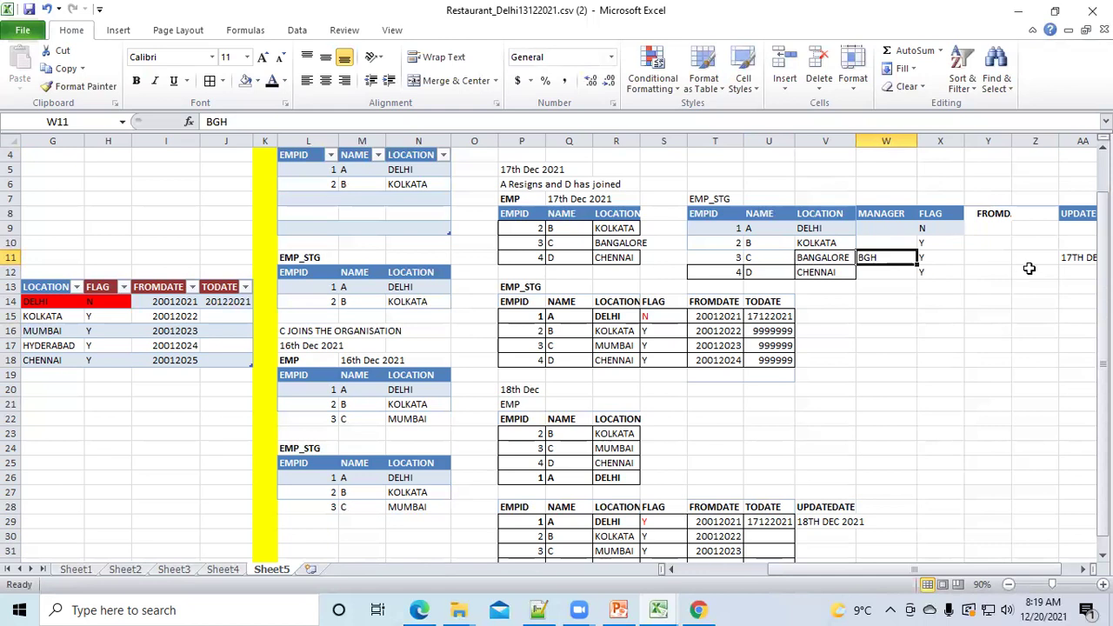
Review the NAME, LOCATION and MANAGER cells of C's EMP_STG record in row 11.
click(813, 257)
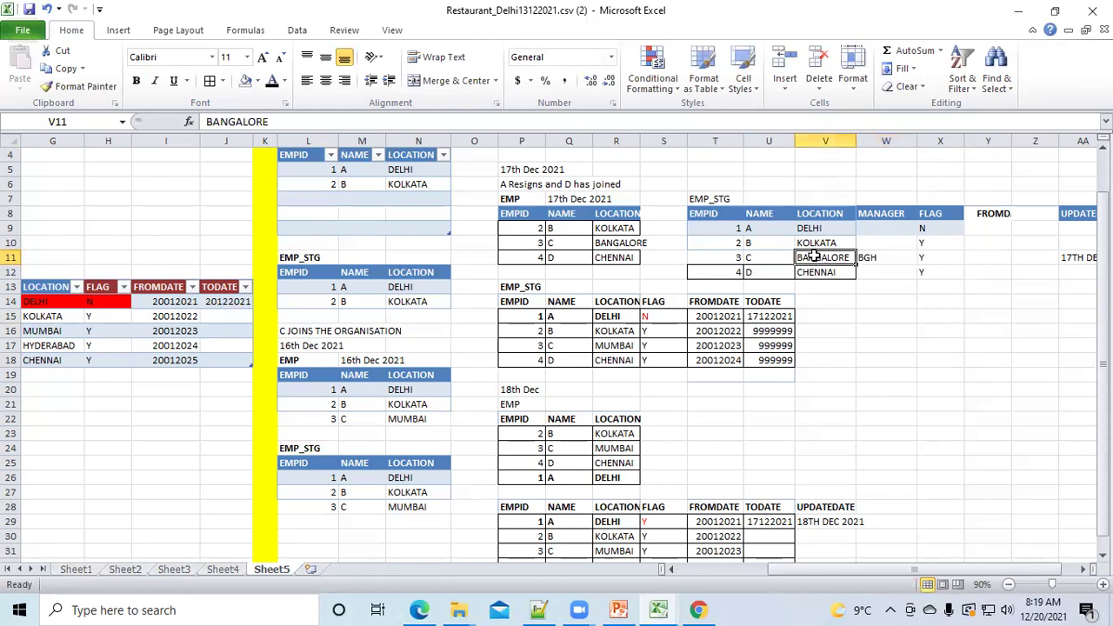
click(762, 258)
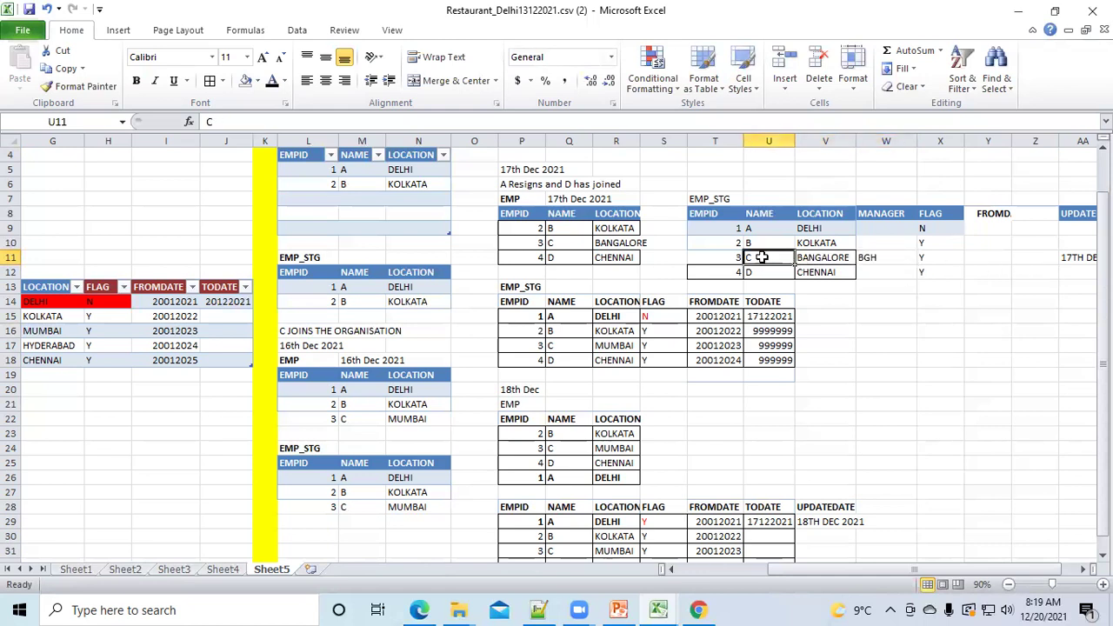
click(845, 258)
click(865, 257)
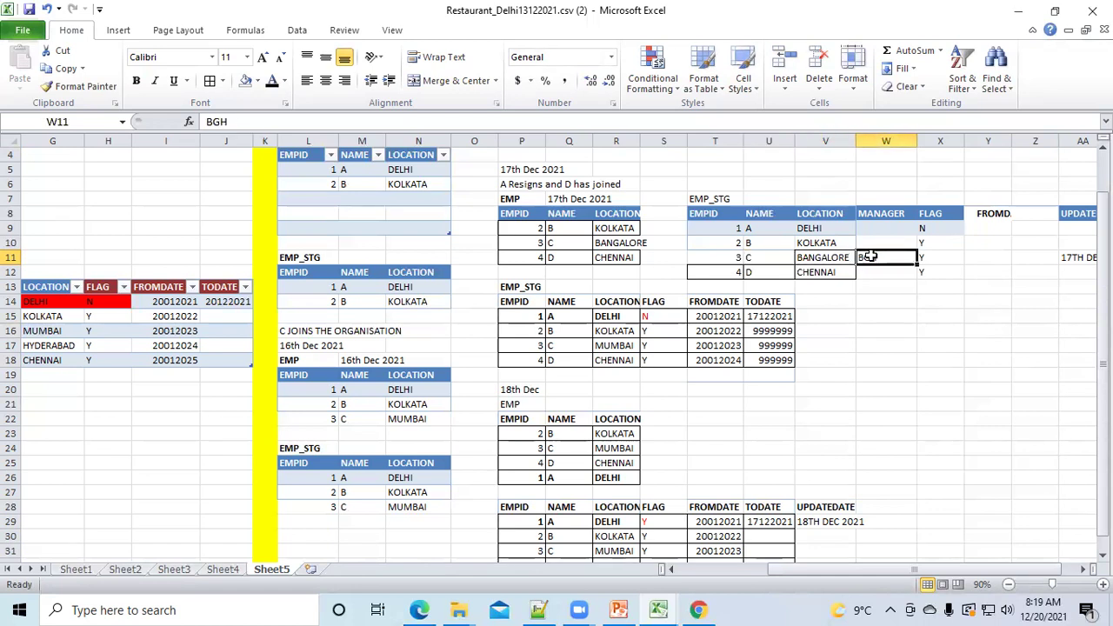
click(831, 260)
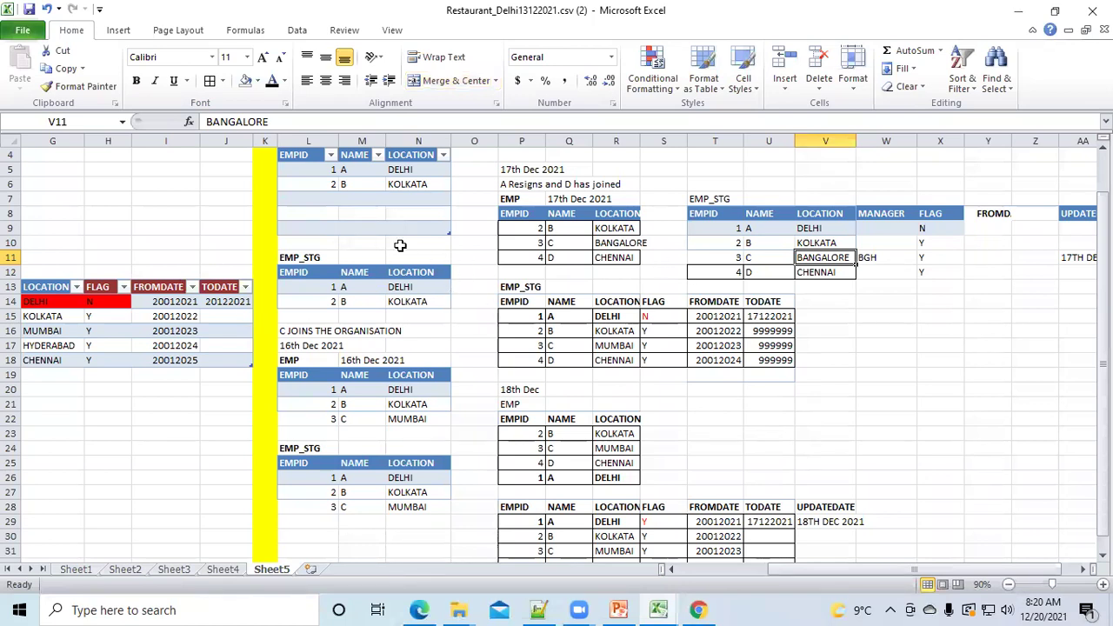
scroll(659, 311, up, 1)
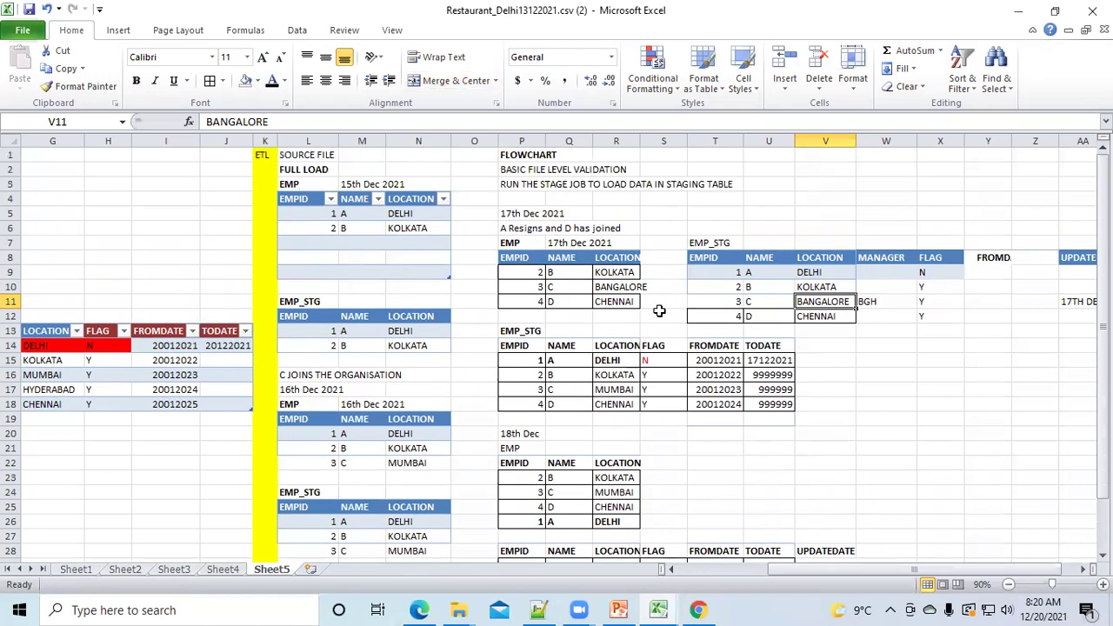